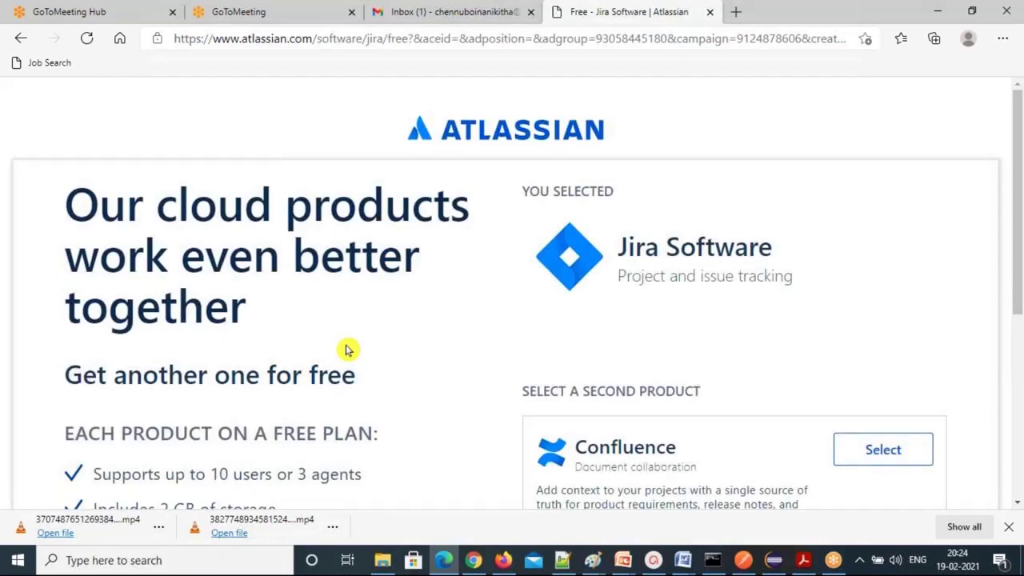
Examine the free plan's features and the second-product options offered alongside Jira Software
scroll(347, 349, down, 3)
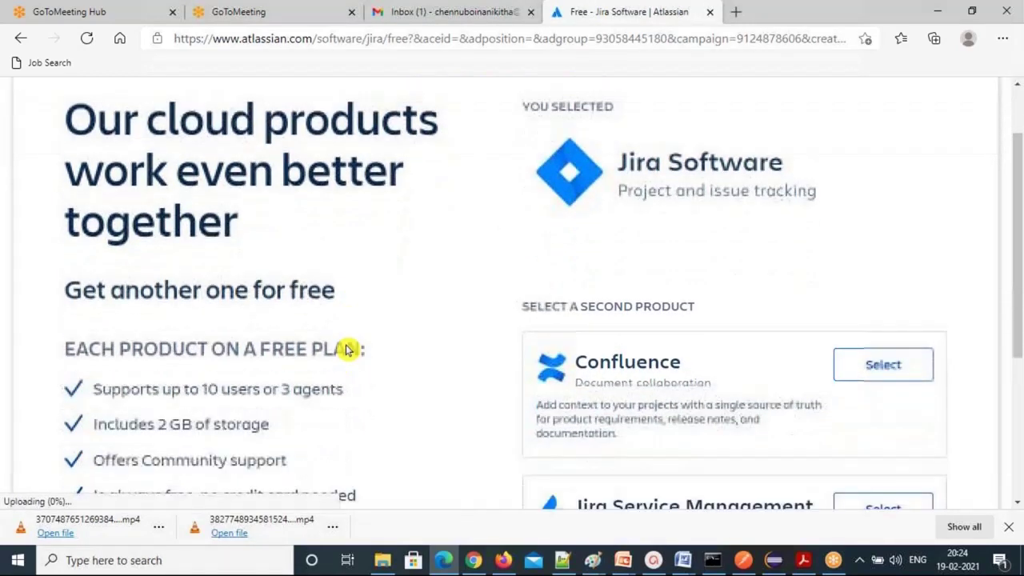
scroll(347, 347, down, 2)
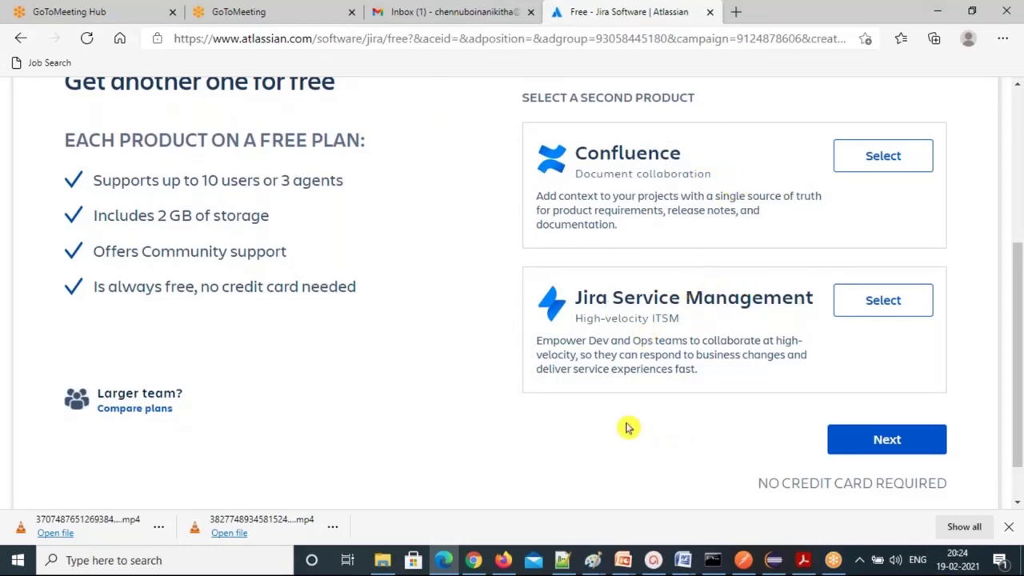
scroll(627, 427, down, 1)
scroll(628, 426, up, 5)
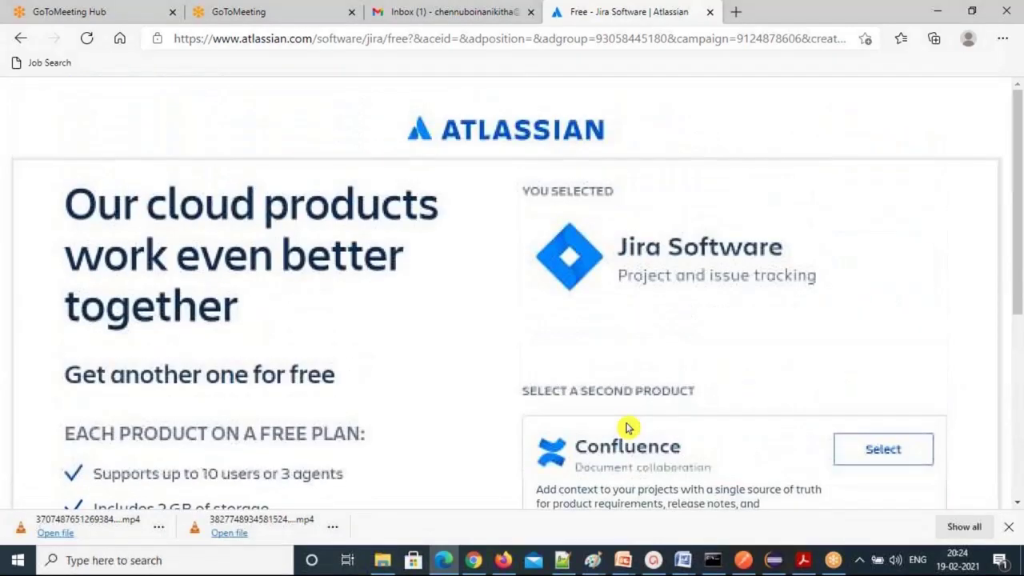
scroll(628, 426, down, 2)
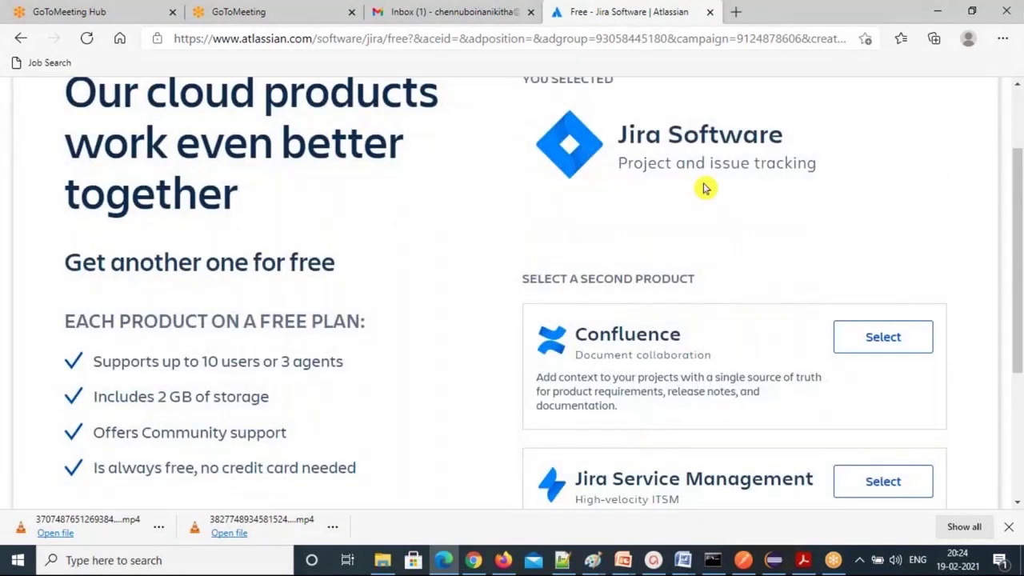
scroll(755, 329, down, 3)
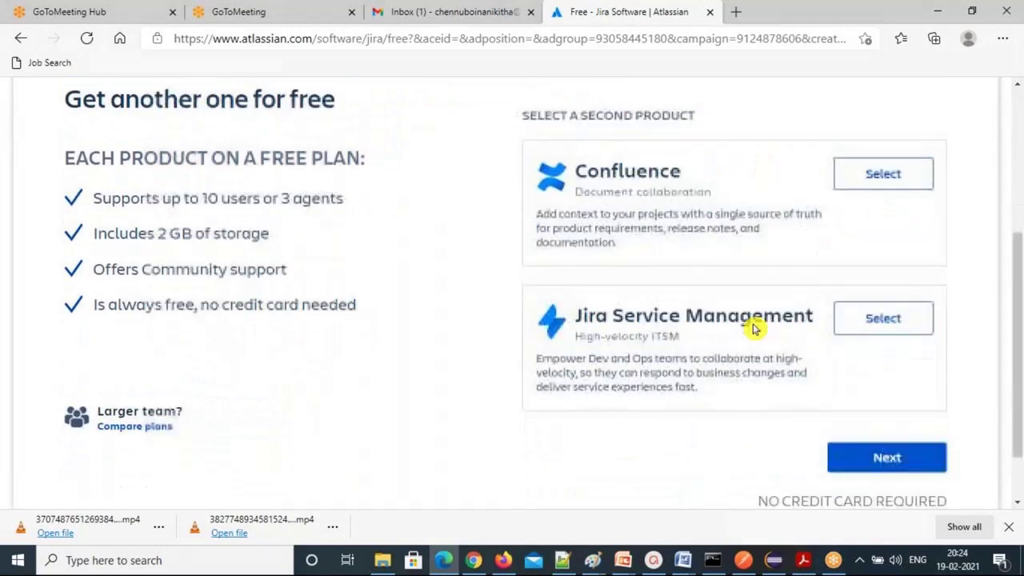
scroll(418, 376, up, 2)
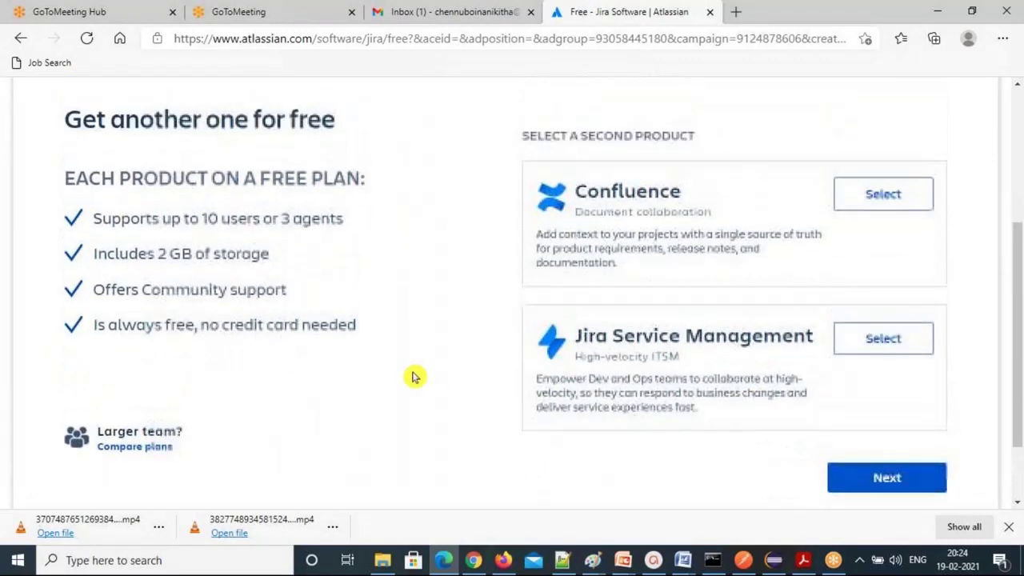
scroll(472, 266, down, 2)
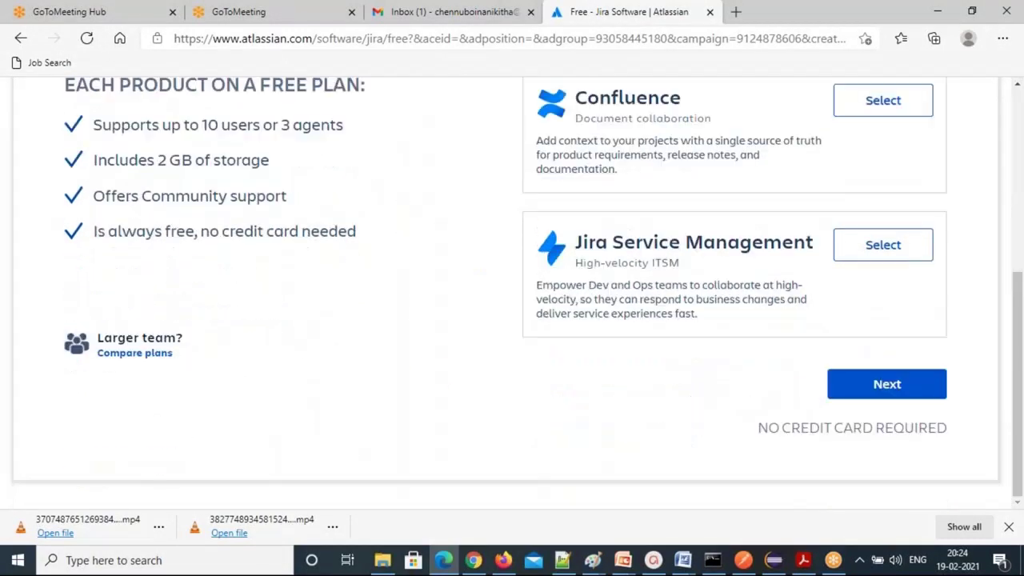
scroll(539, 409, up, 3)
scroll(538, 410, up, 2)
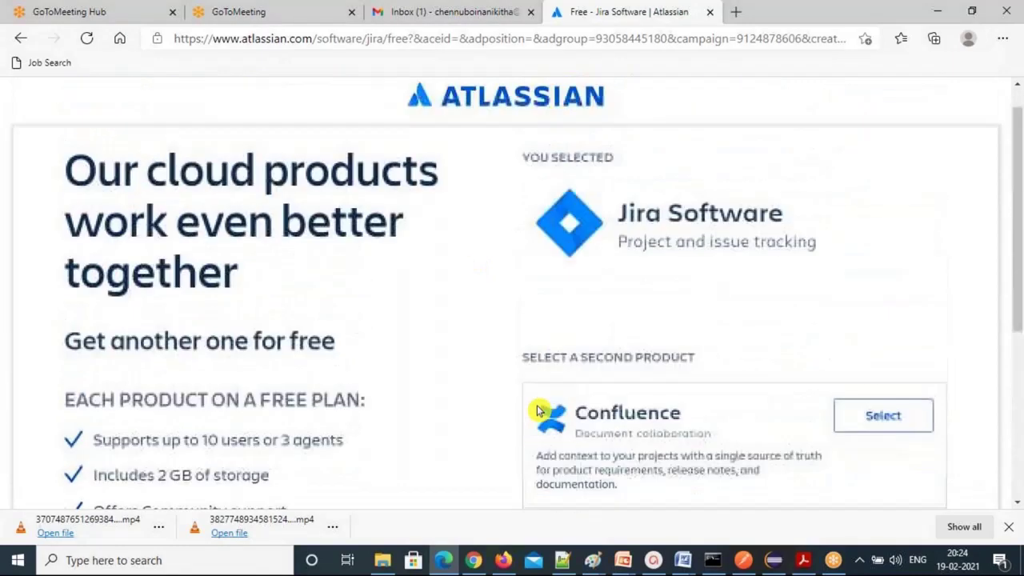
scroll(694, 159, down, 1)
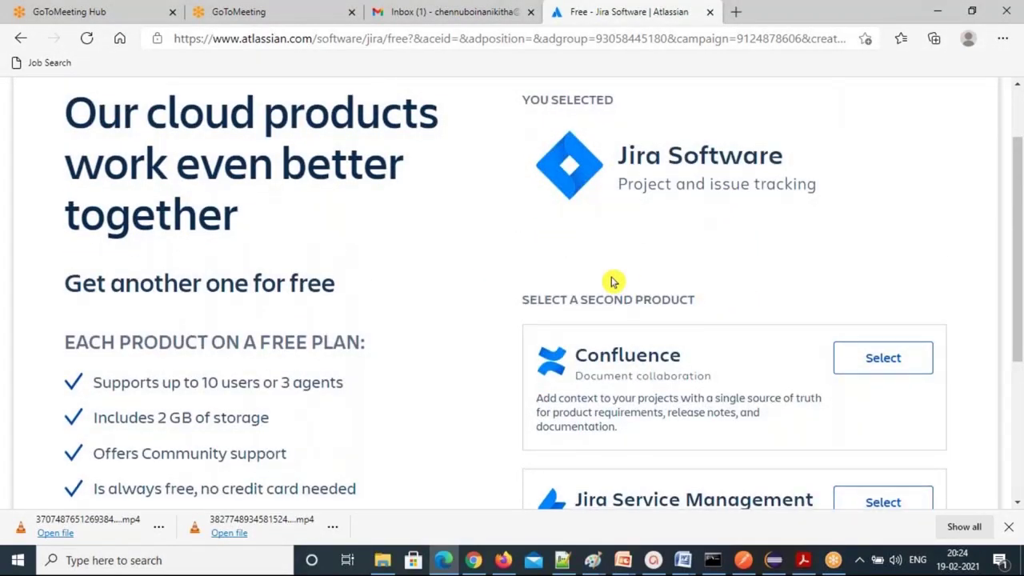
scroll(613, 282, down, 2)
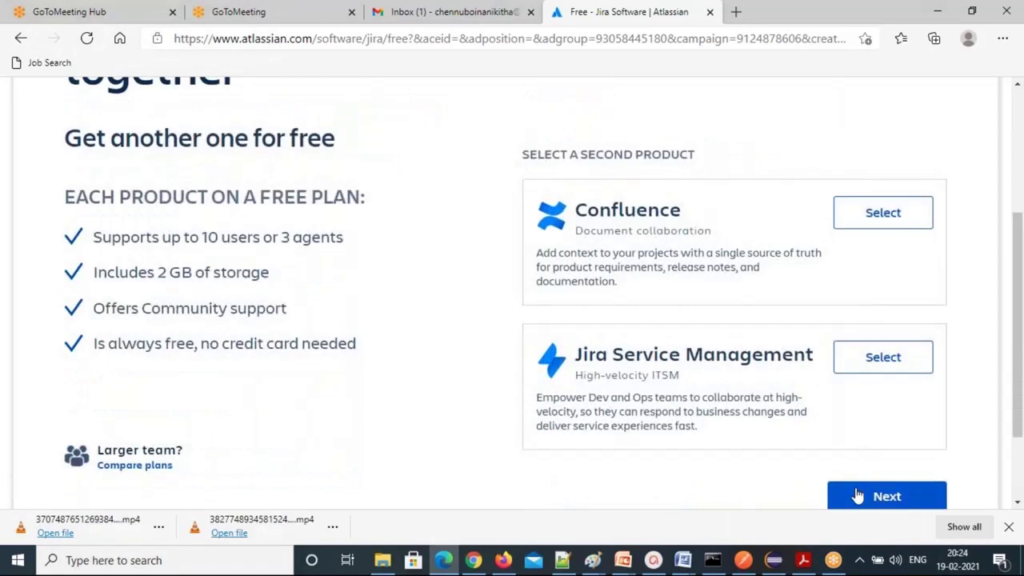
Continue to the Jira Software Cloud Free sign-up page without adding a second product and review the sign-up options
click(857, 496)
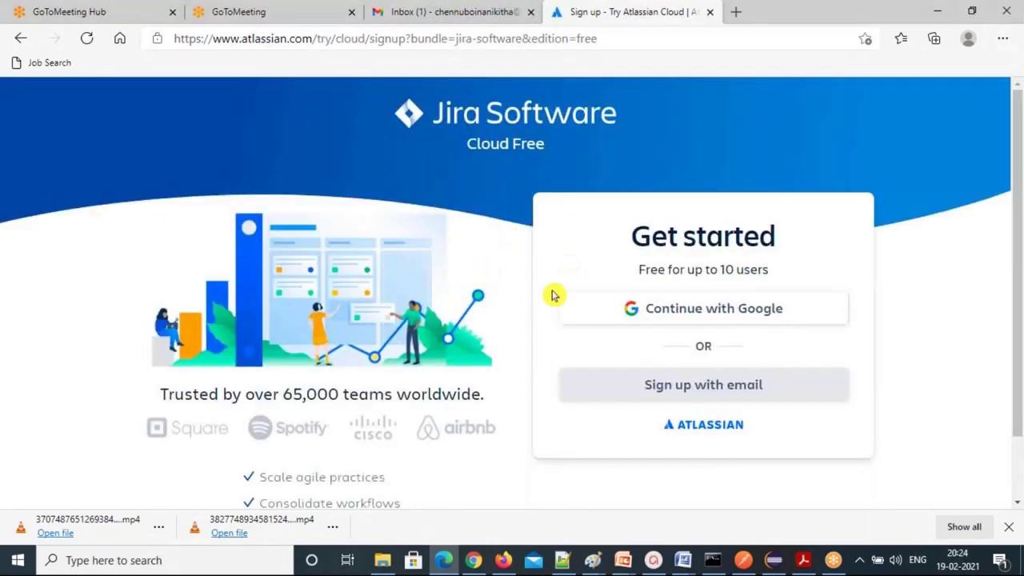
scroll(553, 293, down, 1)
scroll(553, 293, up, 1)
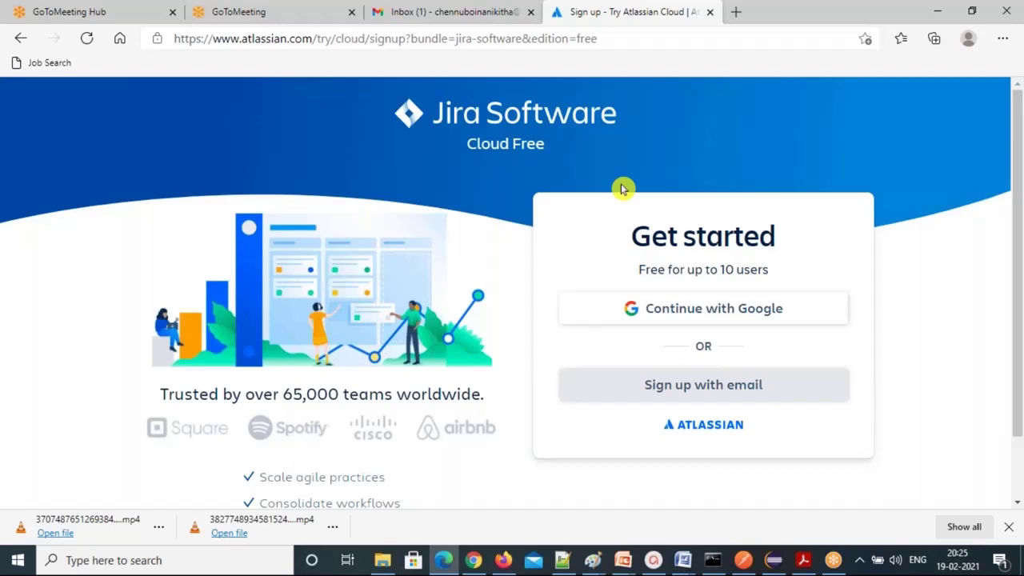
scroll(623, 189, down, 1)
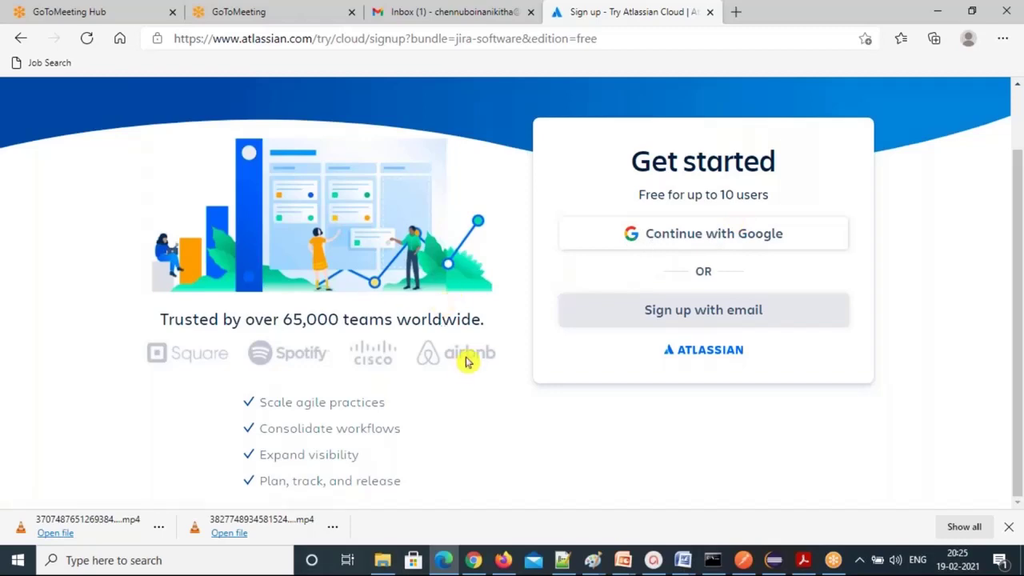
Switch to the existing Jira site in Chrome and show its Jira Software projects list
click(475, 561)
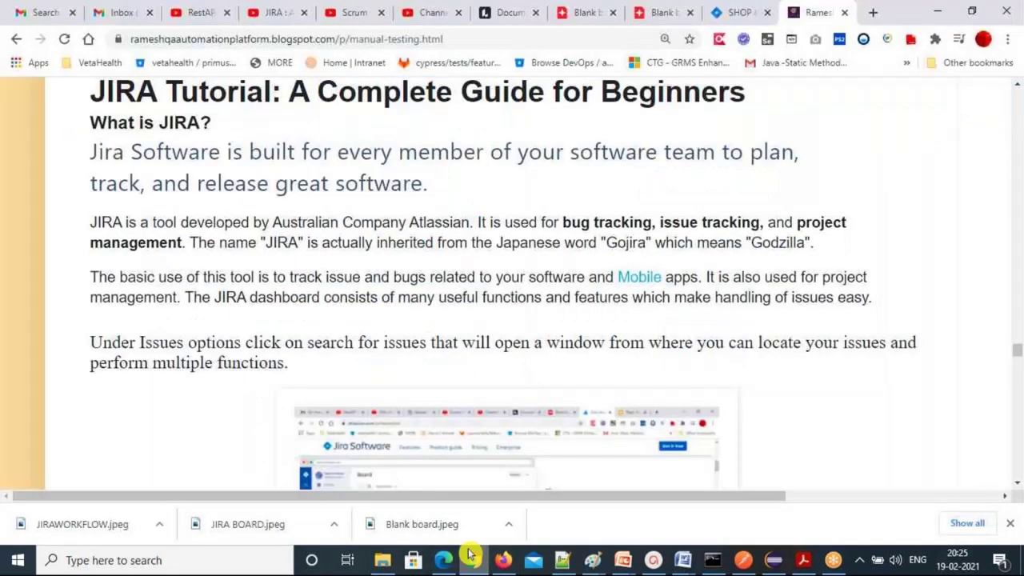
click(738, 12)
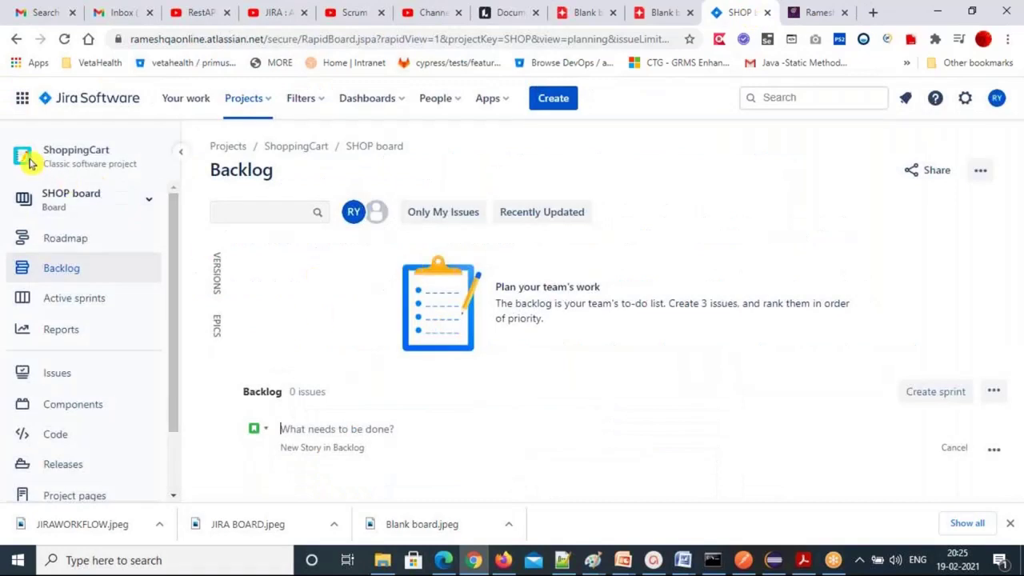
click(43, 103)
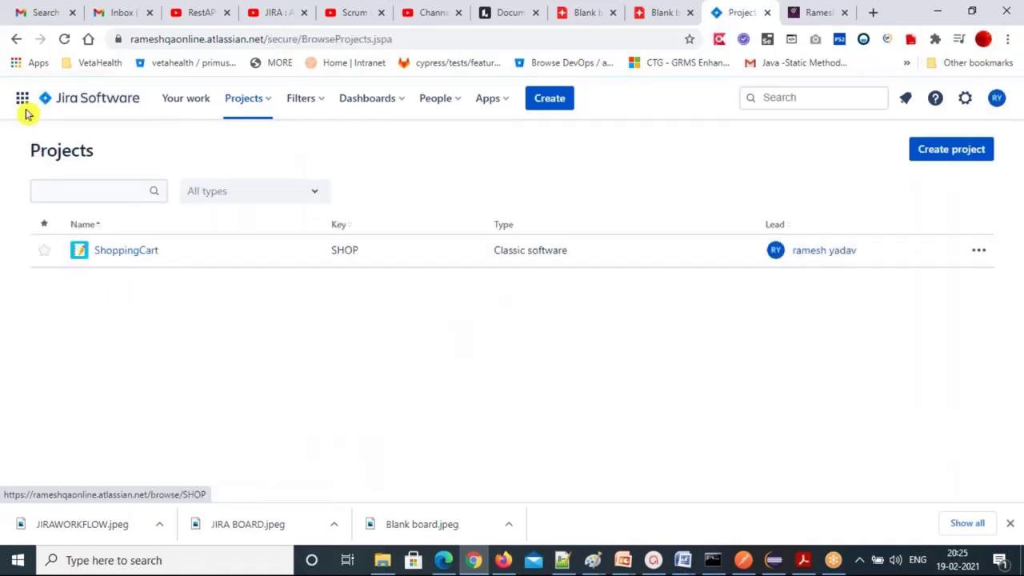
click(23, 103)
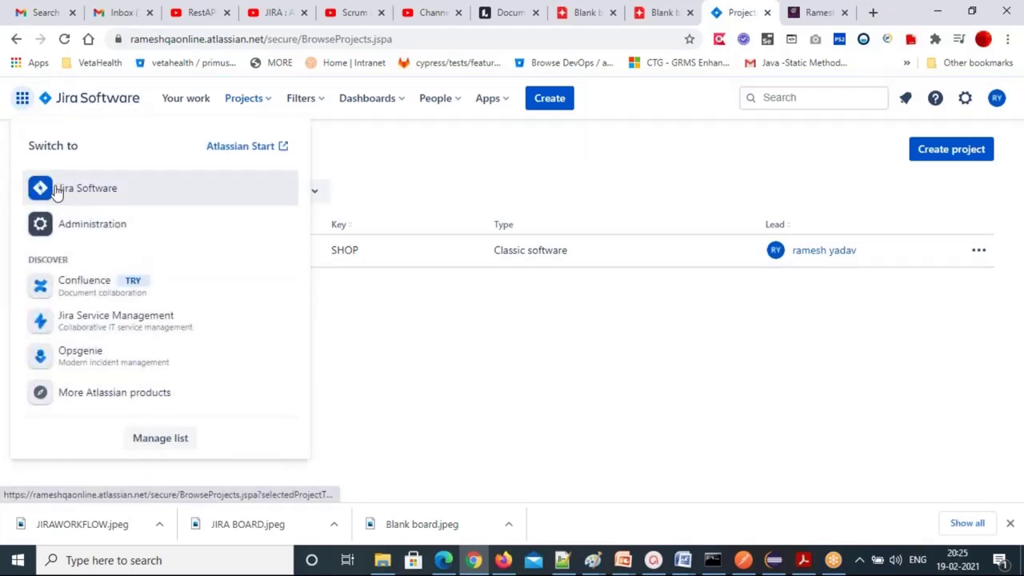
click(60, 190)
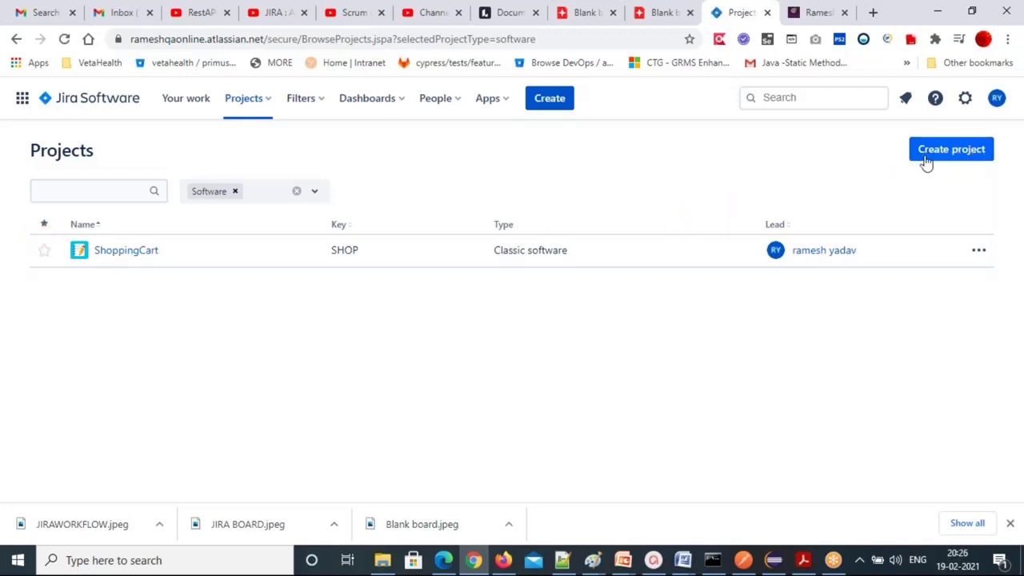
click(264, 106)
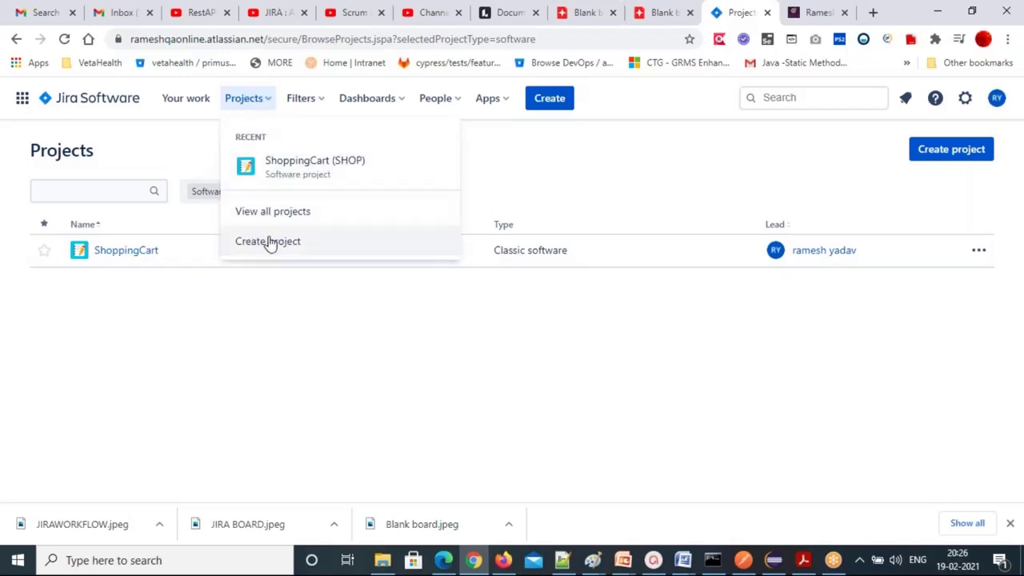
click(197, 178)
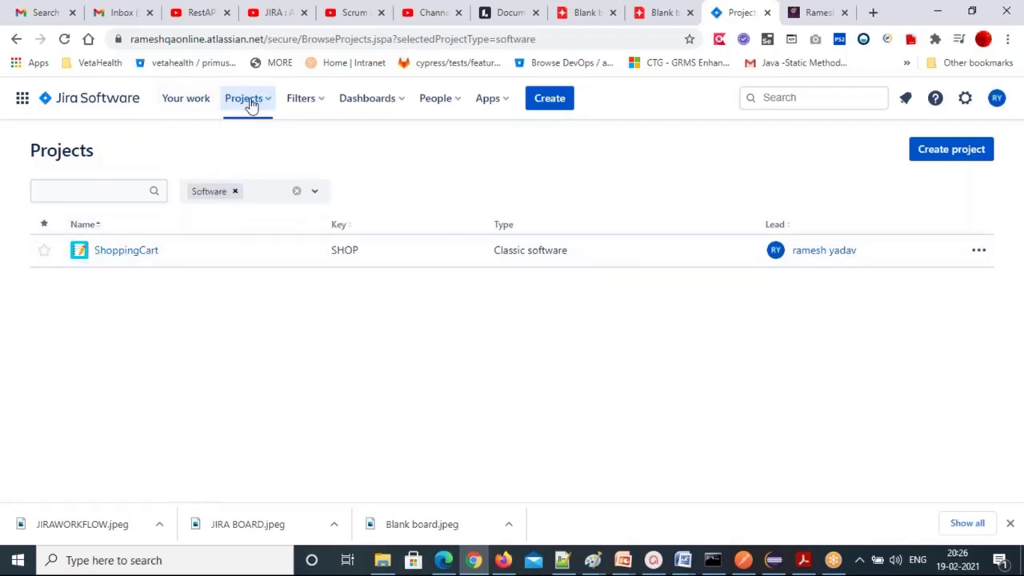
click(360, 103)
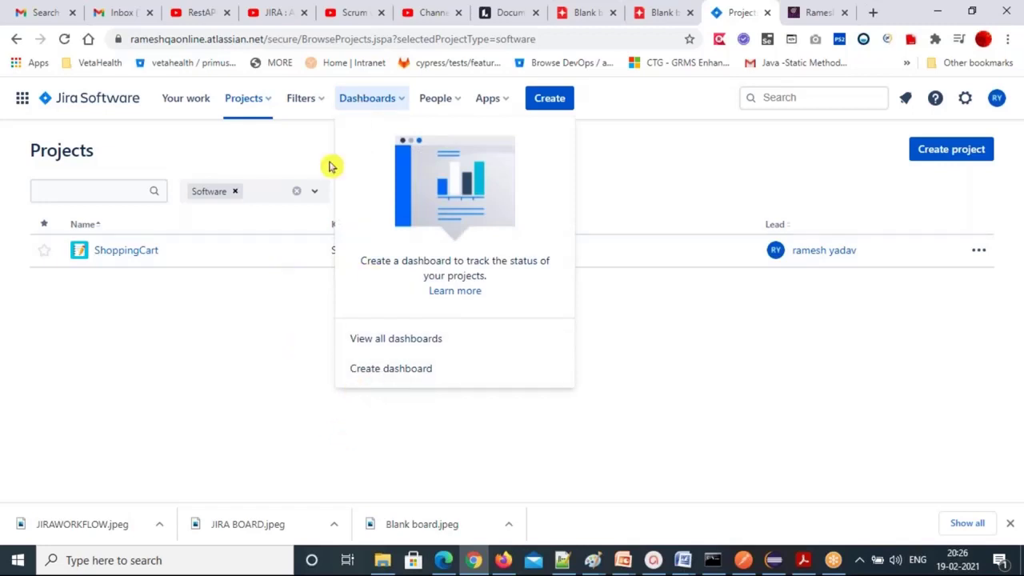
click(638, 164)
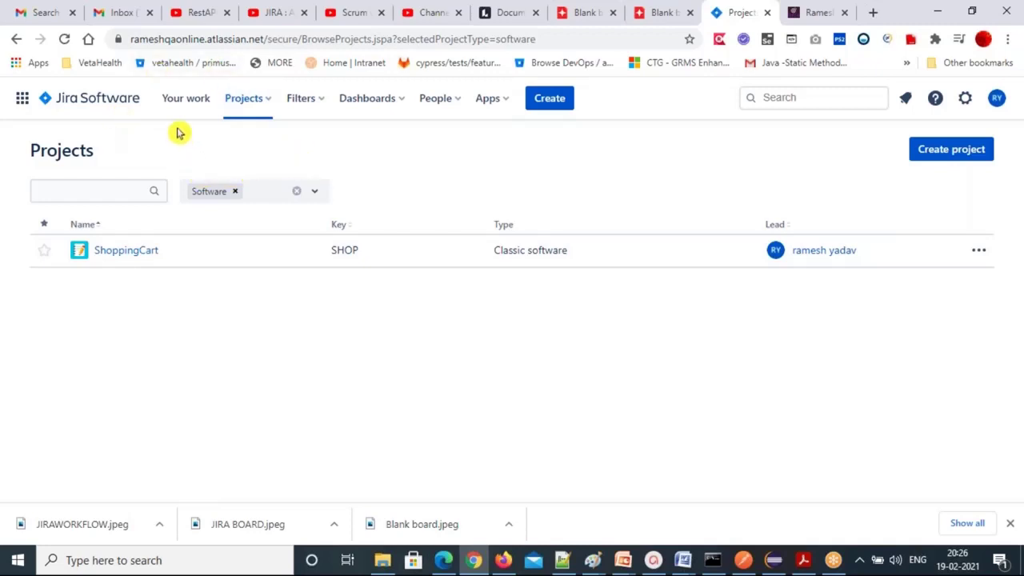
click(264, 104)
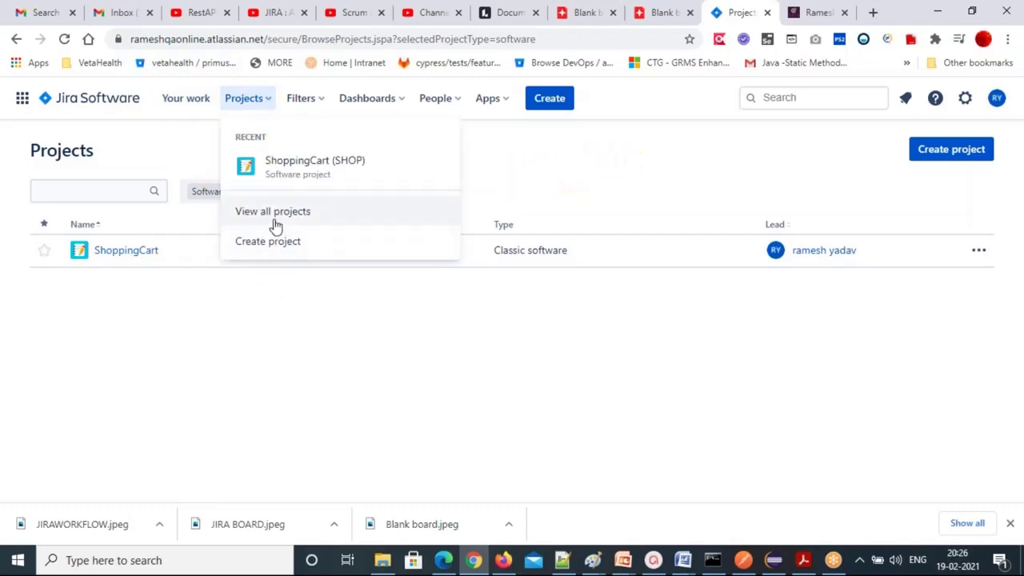
click(599, 147)
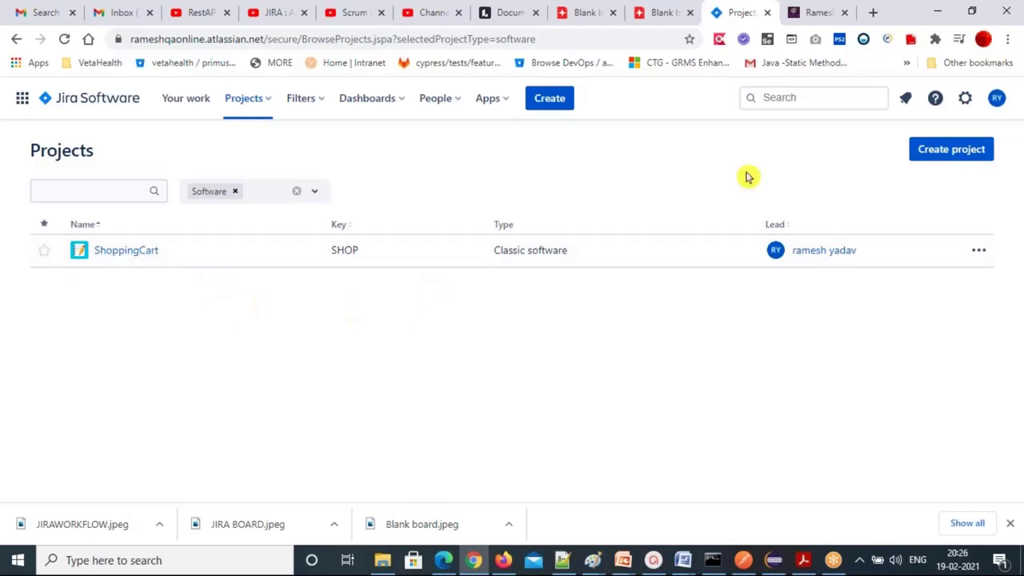
Open the ShoppingCart project from the list of all projects and display its backlog
click(100, 110)
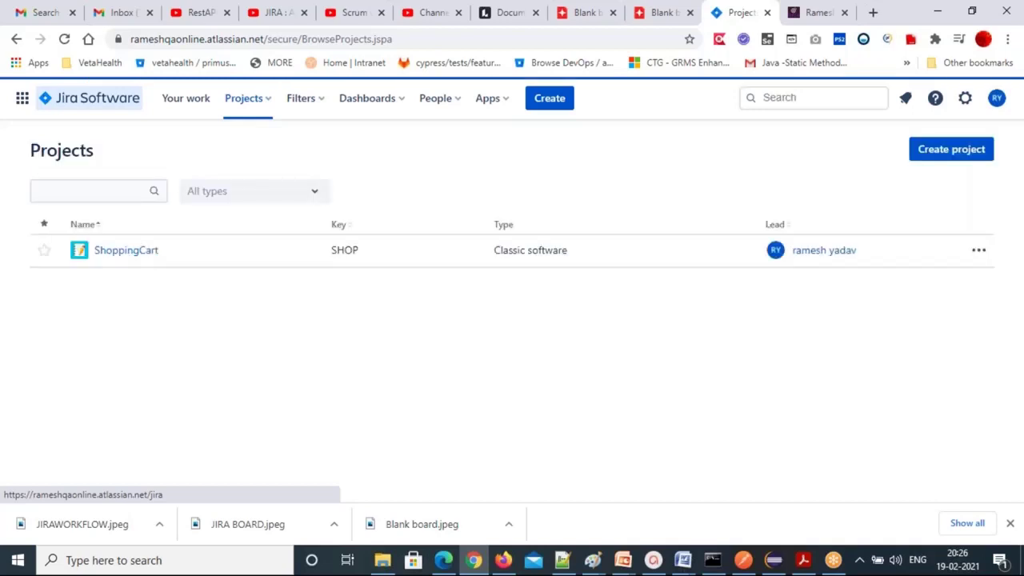
click(132, 251)
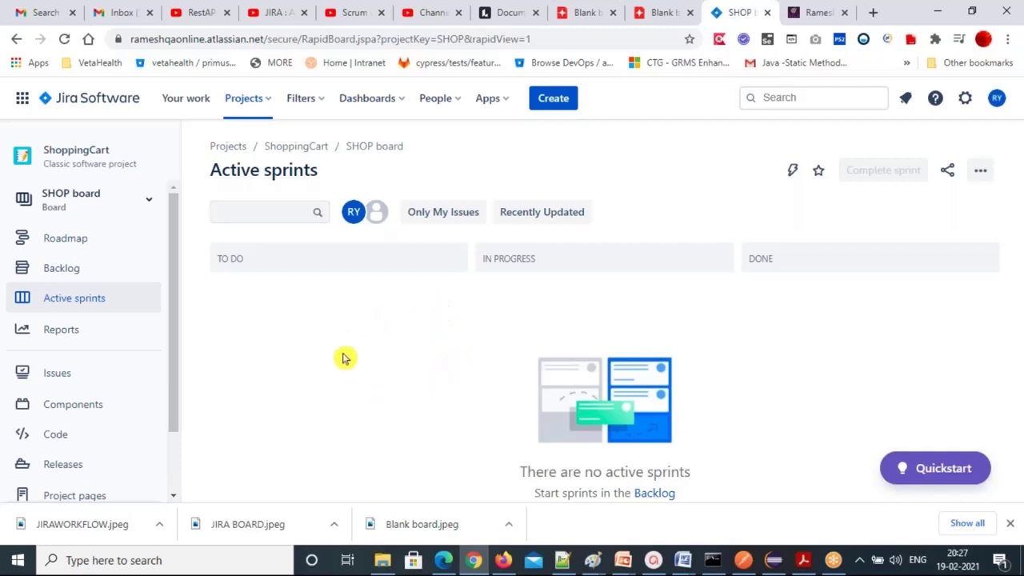
click(53, 275)
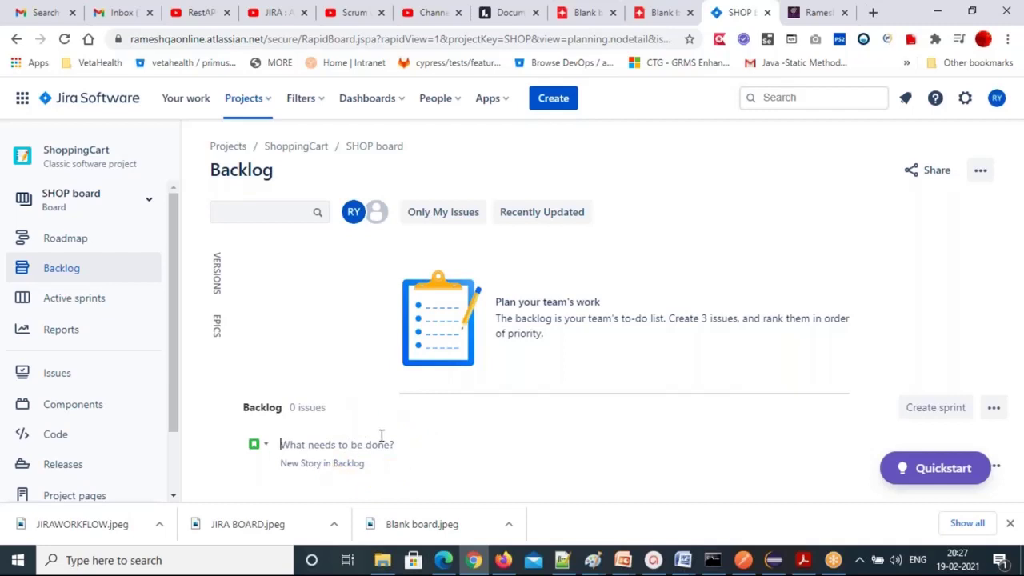
scroll(83, 436, down, 2)
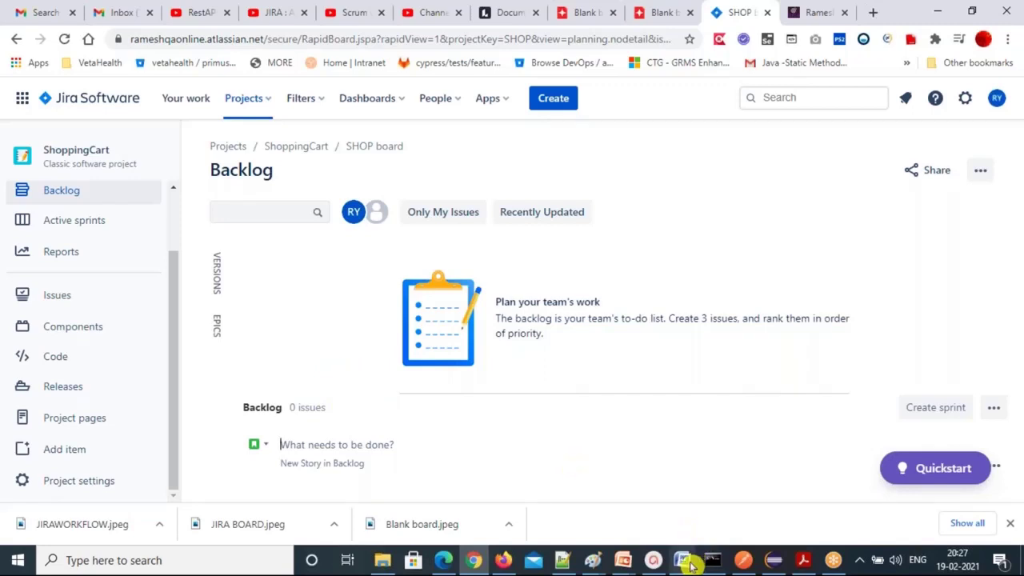
Switch to the requirements document in Word, read its introduction and highlight the project name SBE Sales System in the Project Summary
mouse_move(689, 562)
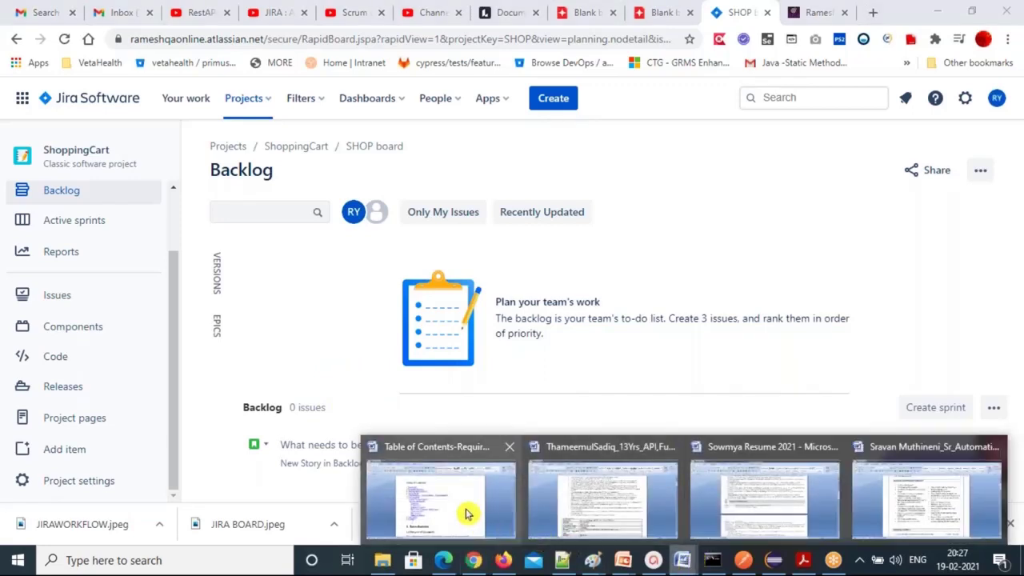
click(467, 513)
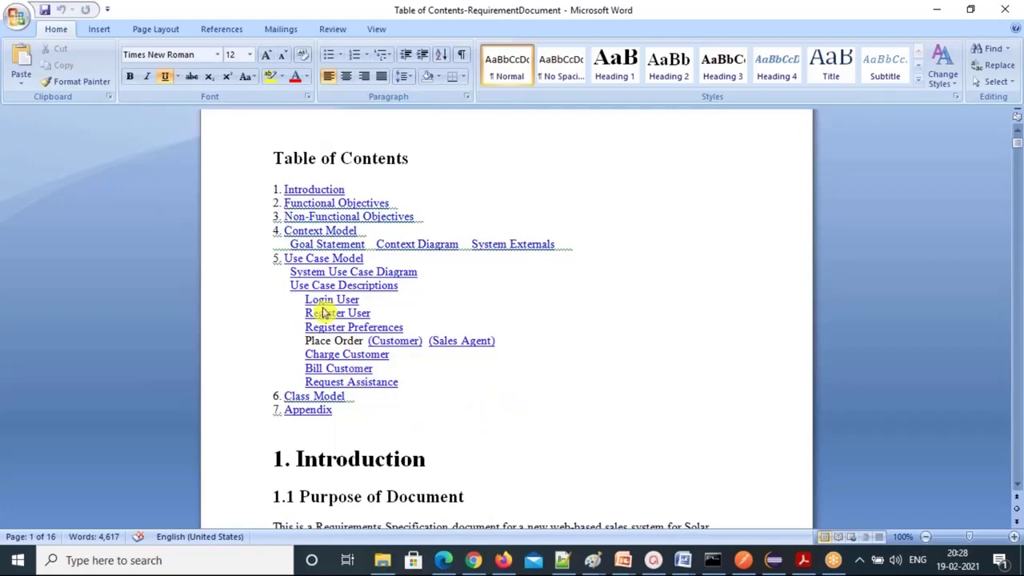
scroll(492, 324, down, 2)
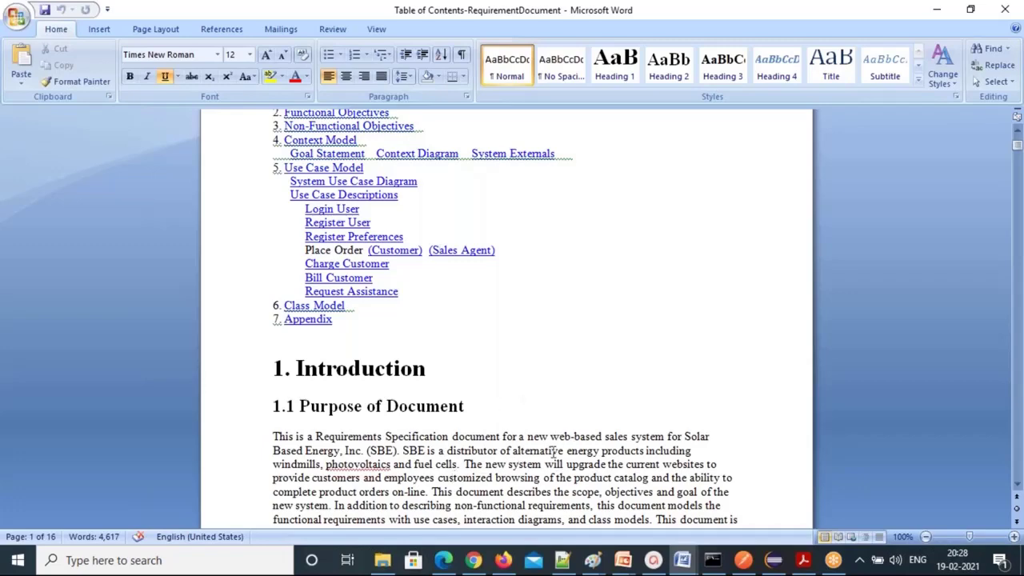
scroll(551, 452, down, 3)
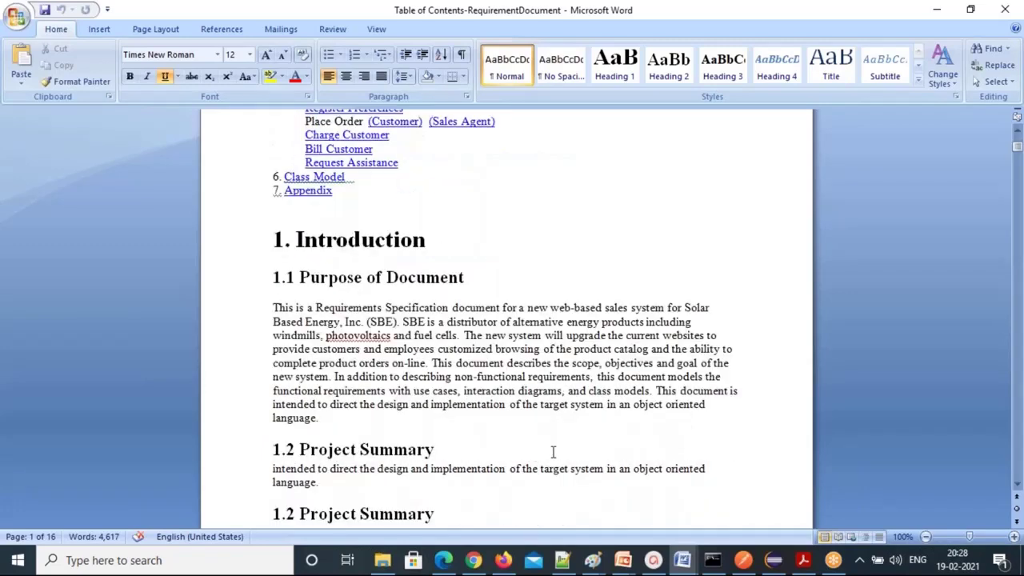
scroll(552, 452, down, 2)
scroll(551, 452, down, 1)
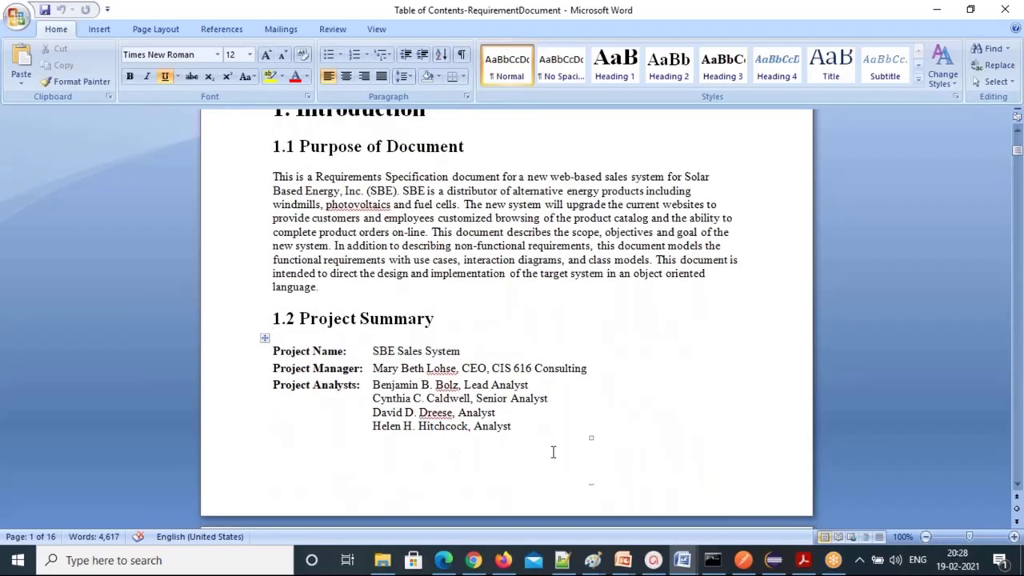
scroll(368, 375, up, 1)
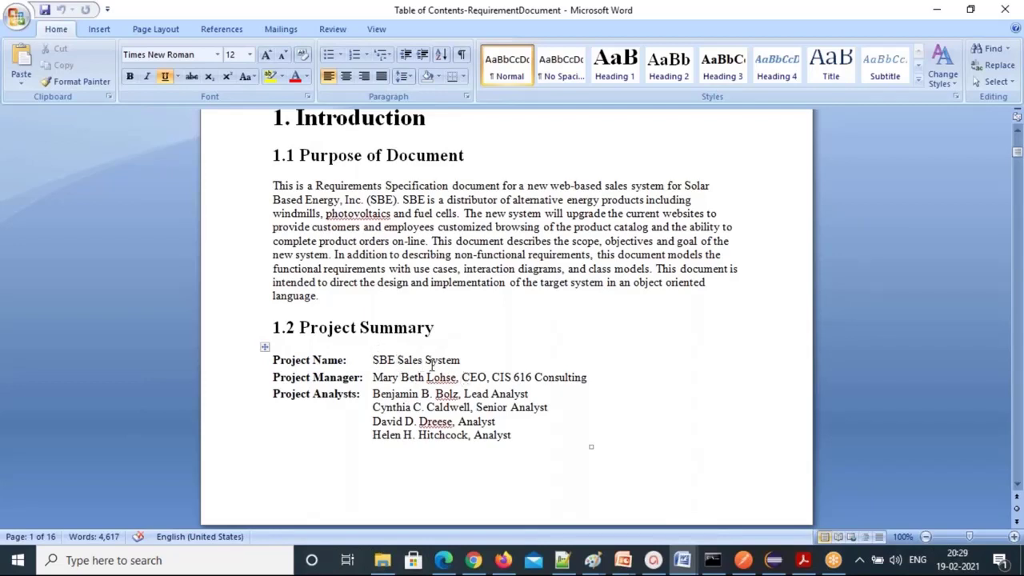
triple_click(460, 362)
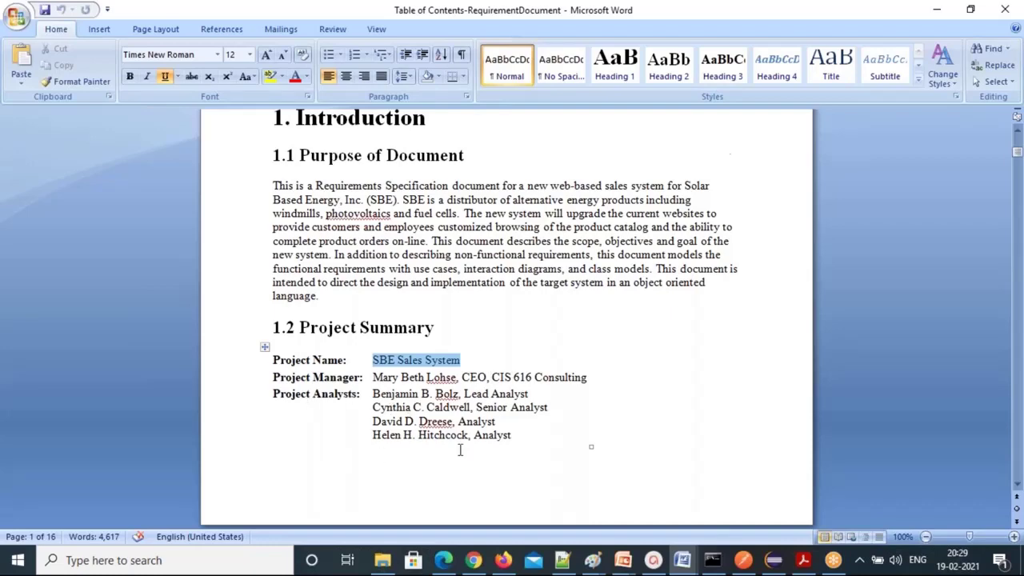
Read the requirements document's Background, Project Scope and System Purpose sections, including the users, location, responsibilities and need
scroll(460, 450, down, 10)
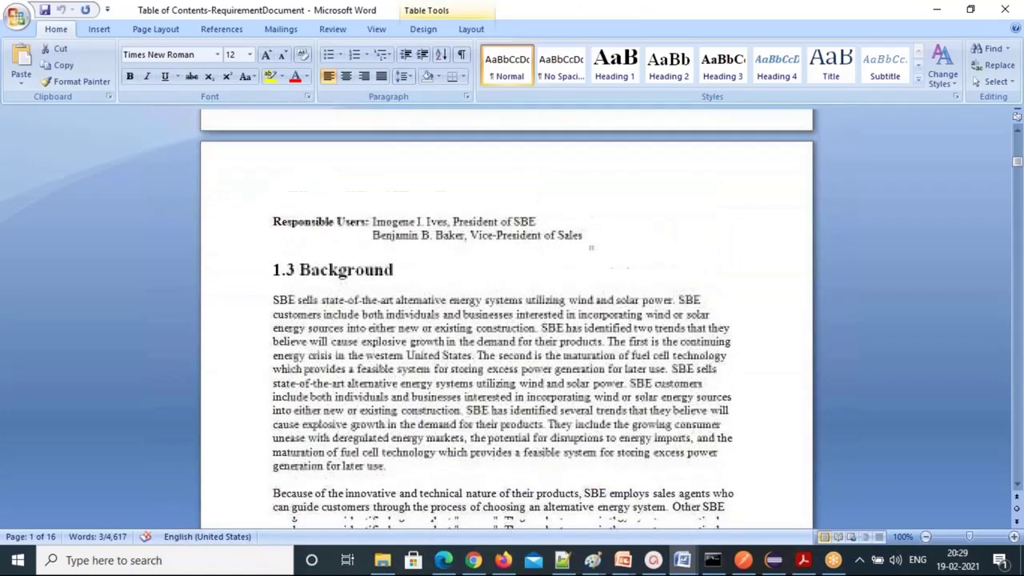
scroll(460, 360, down, 1)
scroll(506, 320, down, 13)
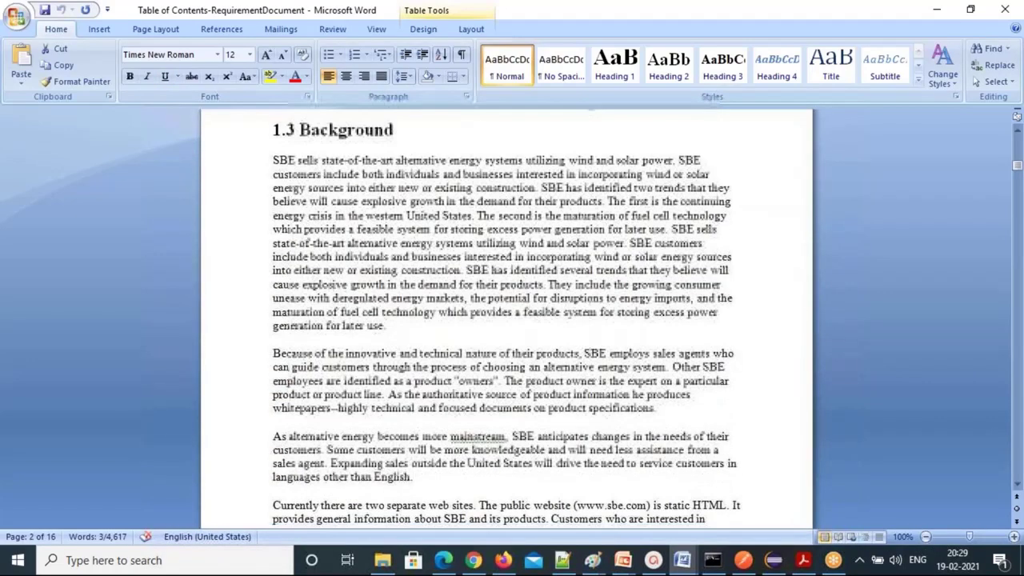
scroll(506, 320, down, 9)
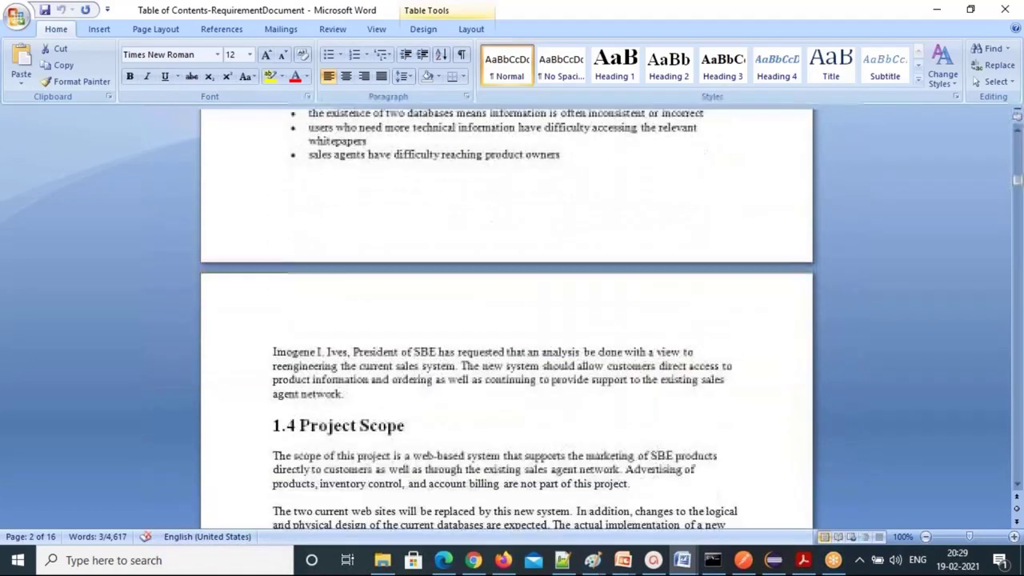
scroll(507, 320, down, 6)
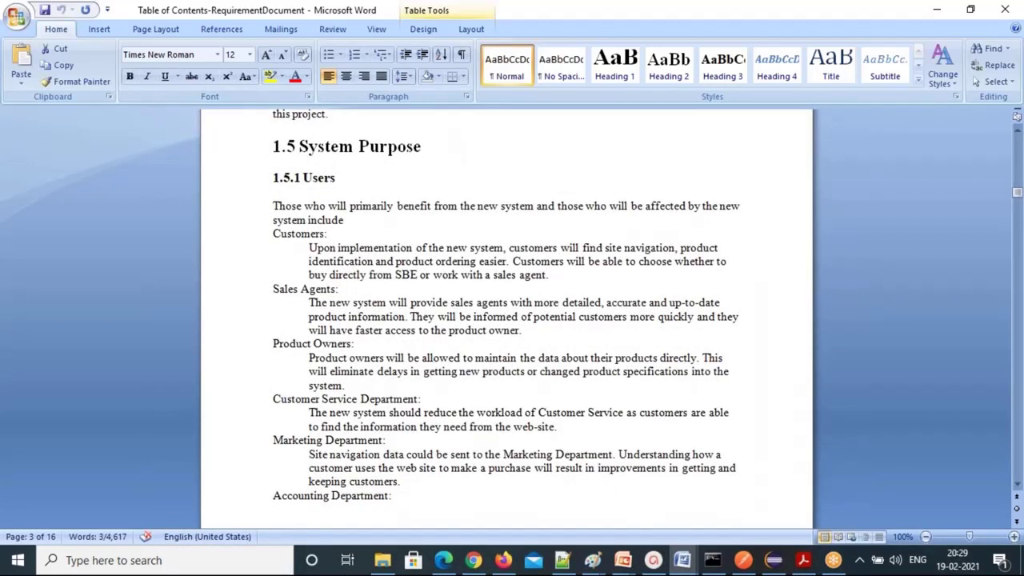
scroll(320, 216, down, 1)
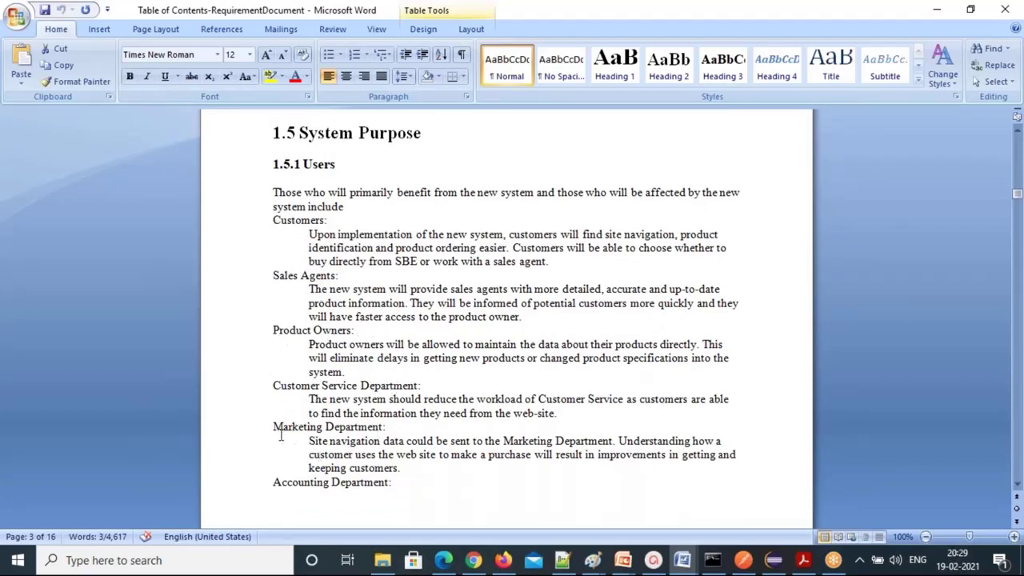
scroll(411, 450, down, 10)
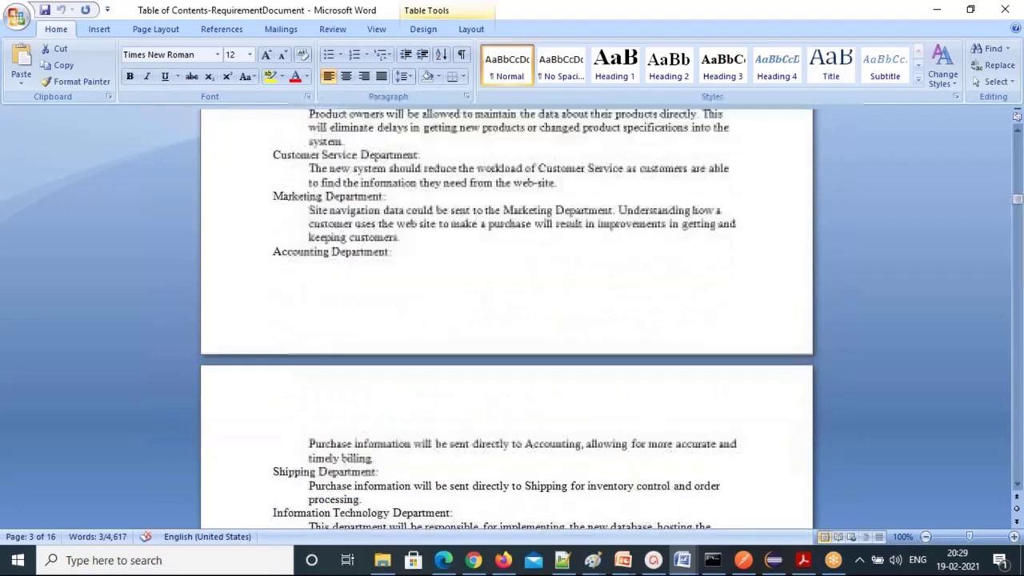
scroll(506, 320, down, 4)
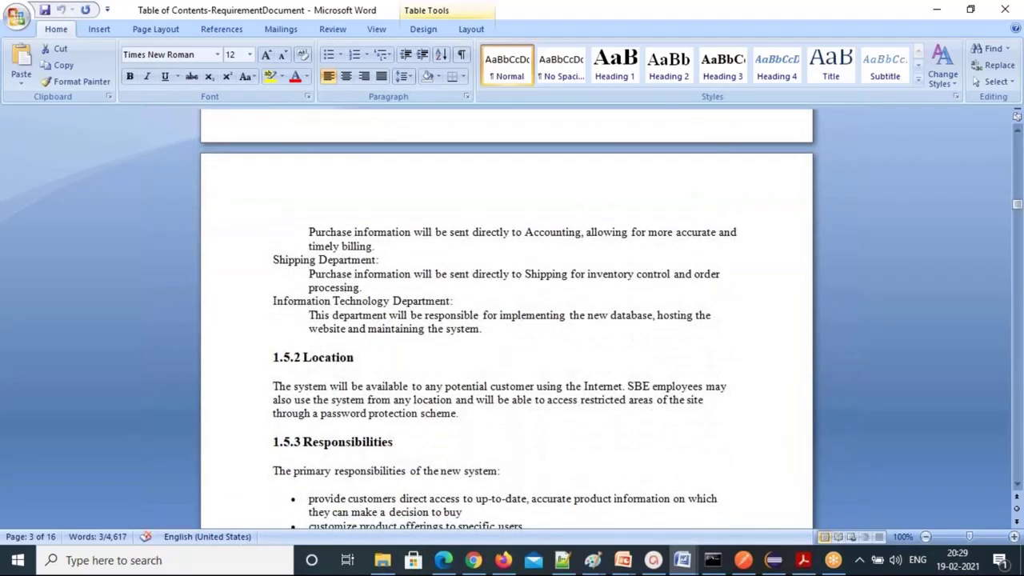
scroll(507, 320, down, 6)
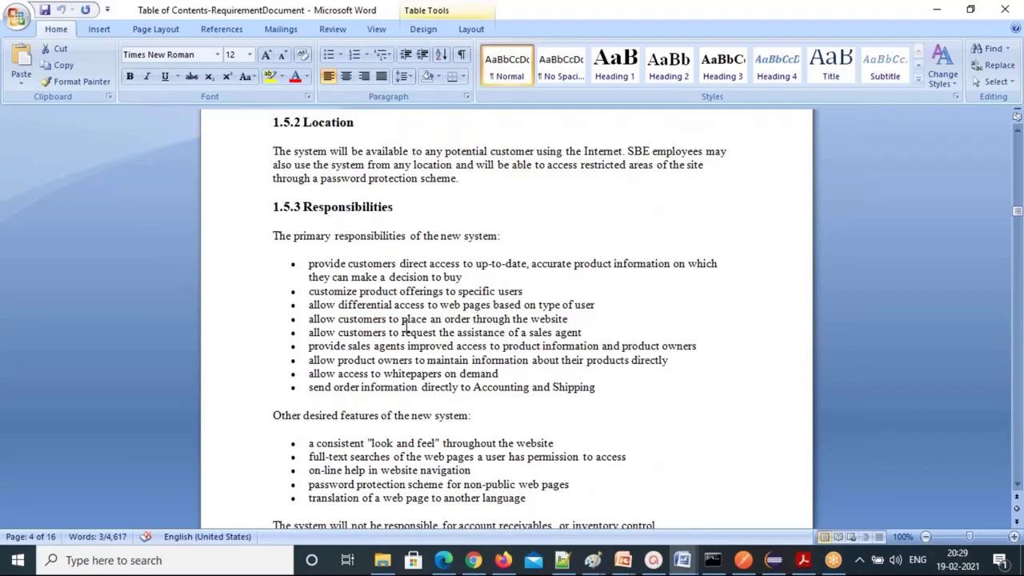
scroll(442, 384, down, 10)
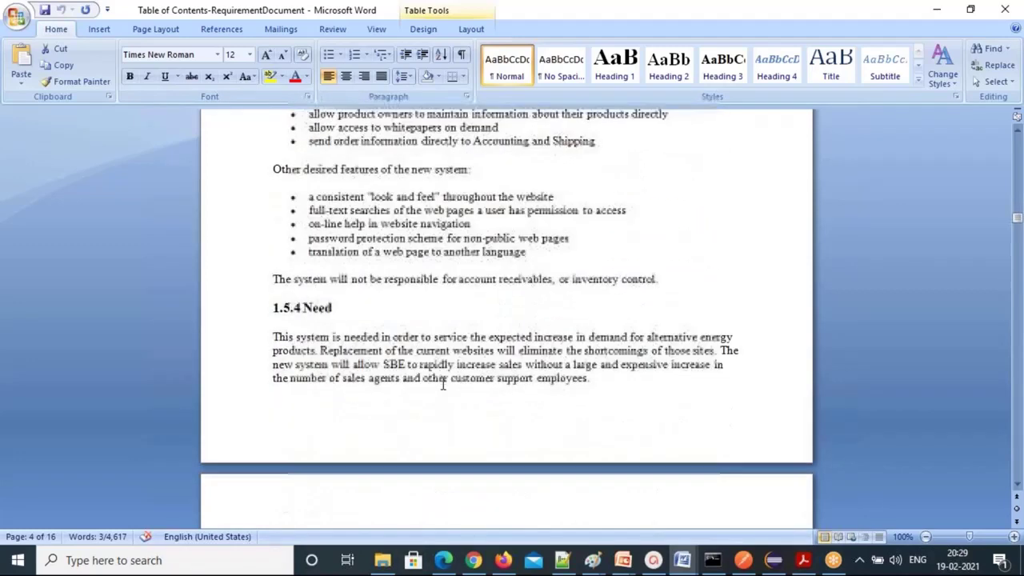
scroll(443, 384, down, 5)
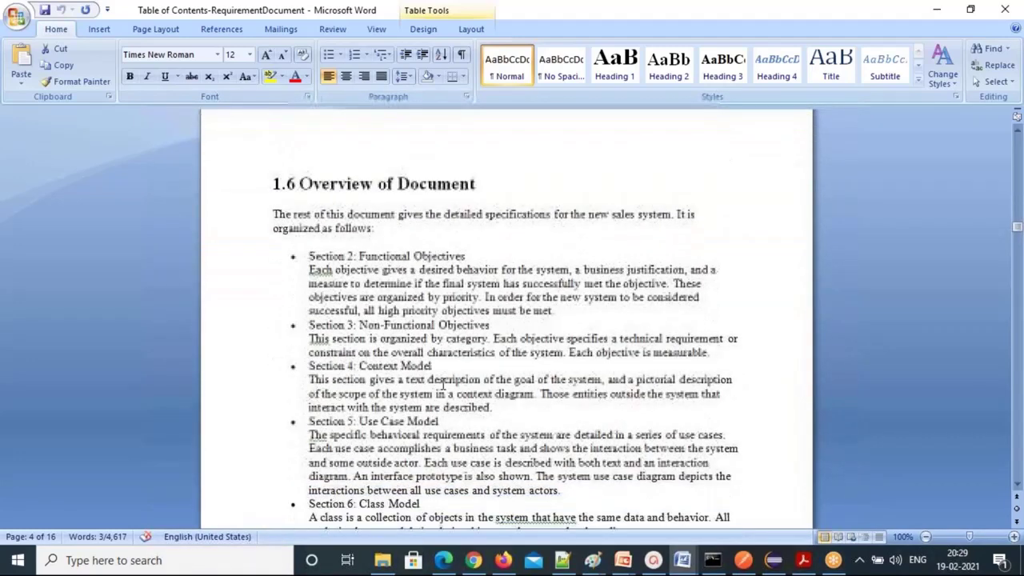
Review the document overview, the high, medium and low priority Functional Objectives, and the Non-Functional Objectives from Reliability to Interfaces
scroll(442, 384, down, 20)
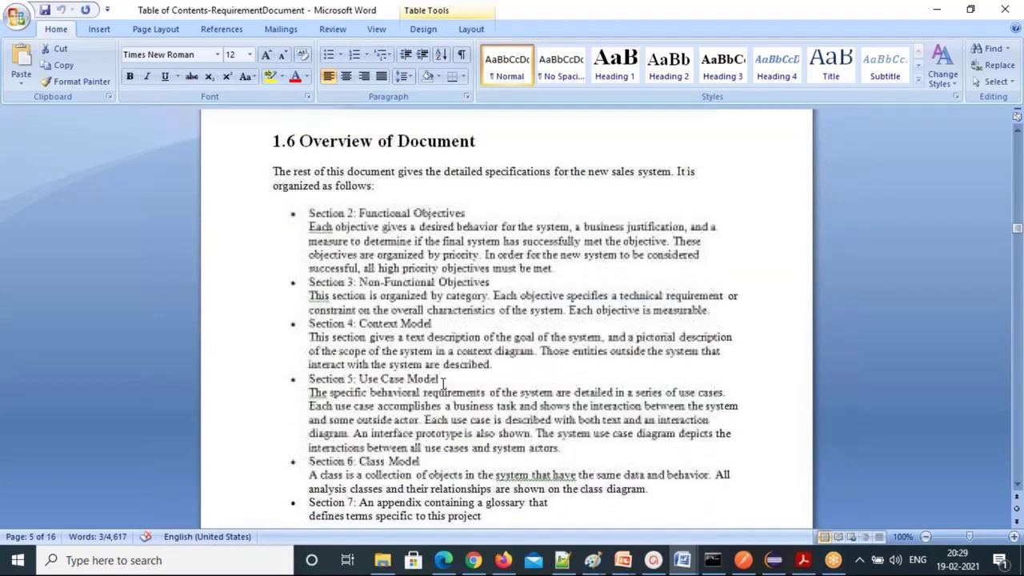
scroll(443, 380, down, 1)
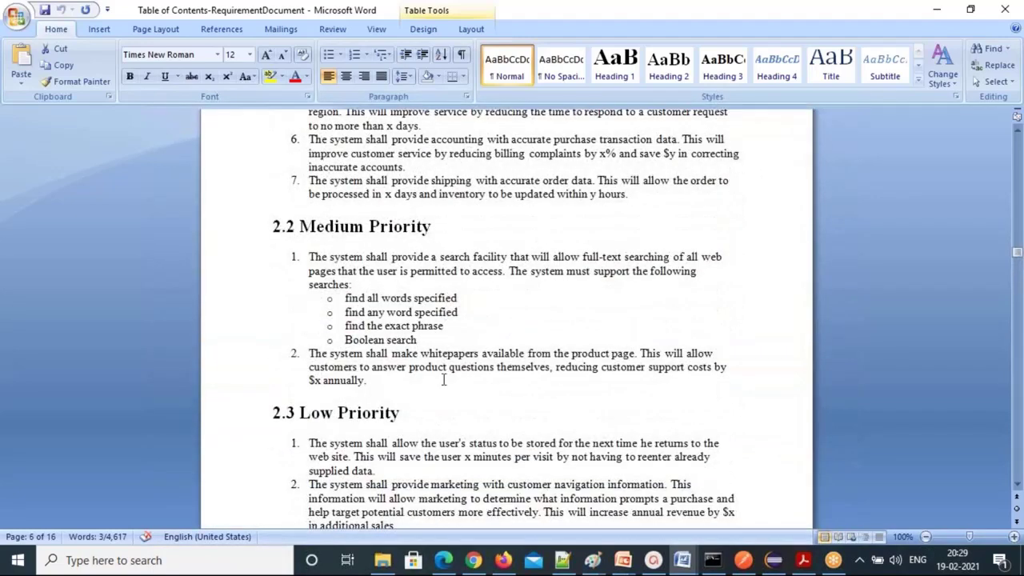
scroll(443, 379, up, 14)
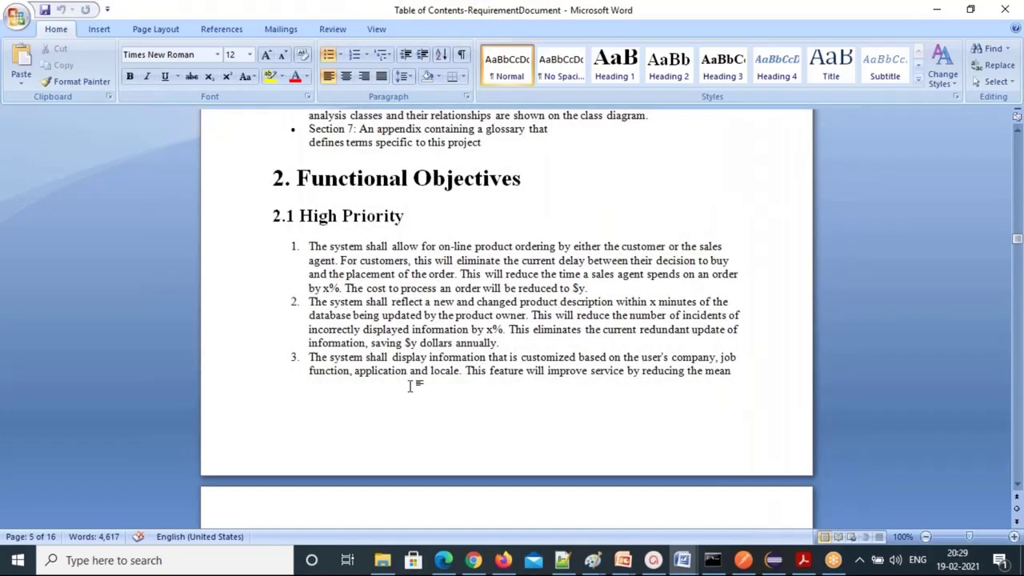
scroll(410, 384, down, 14)
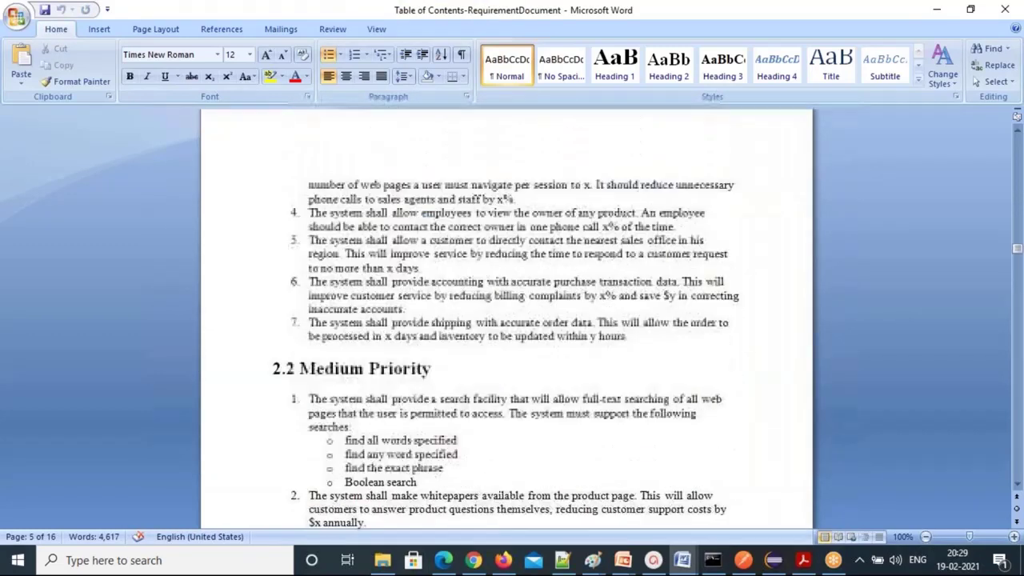
scroll(505, 320, down, 6)
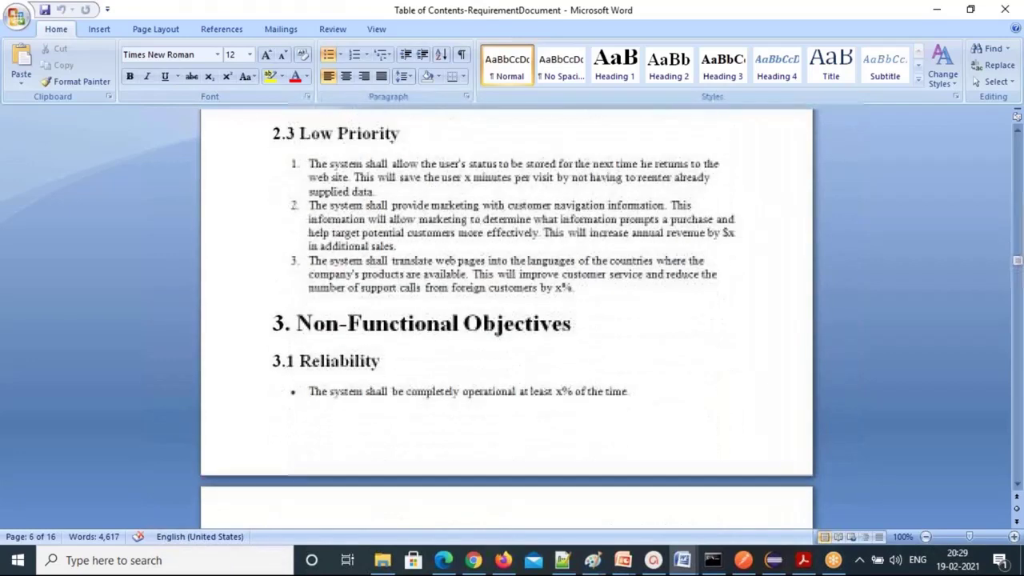
scroll(327, 308, down, 2)
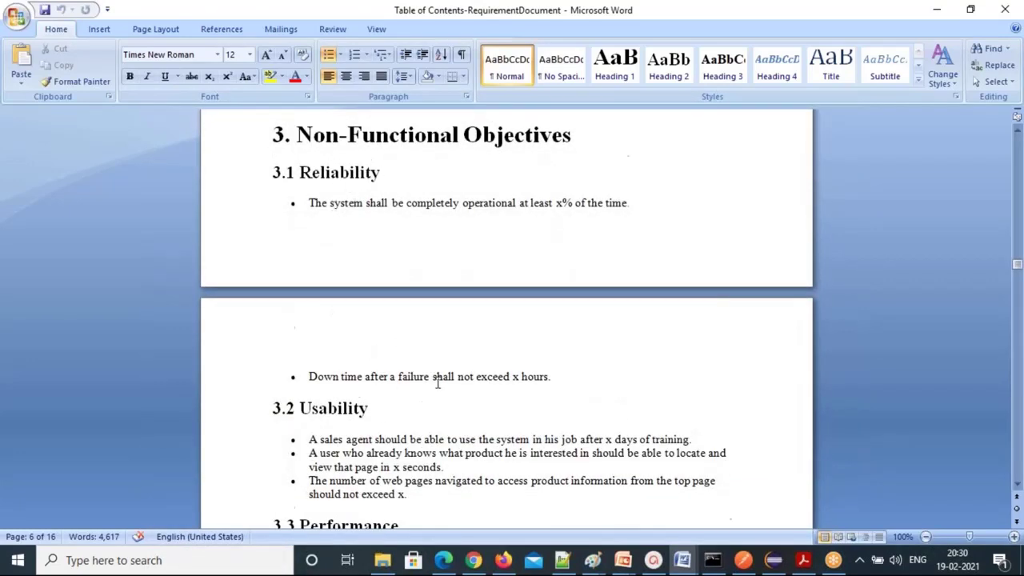
scroll(438, 384, down, 8)
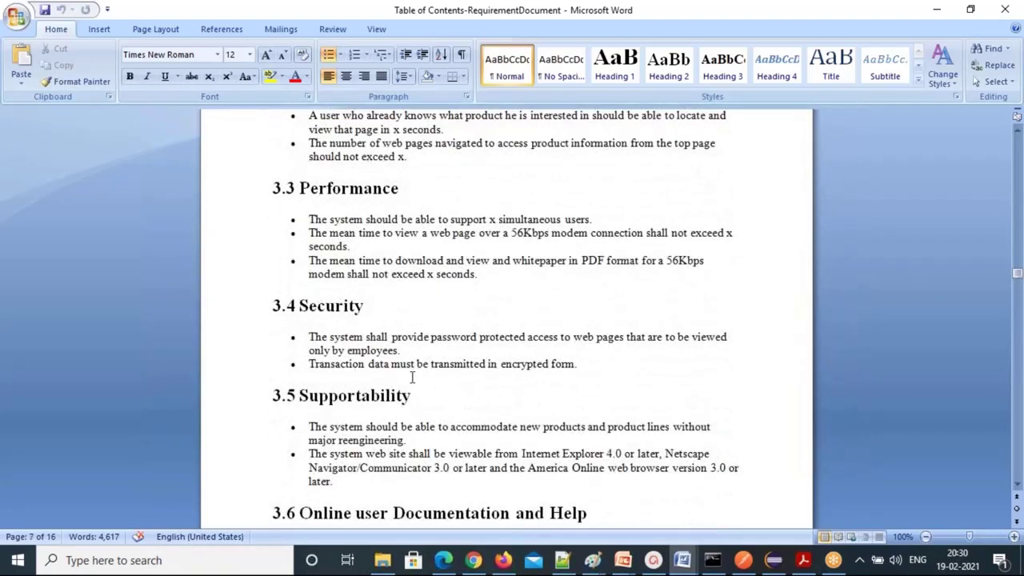
scroll(435, 375, down, 4)
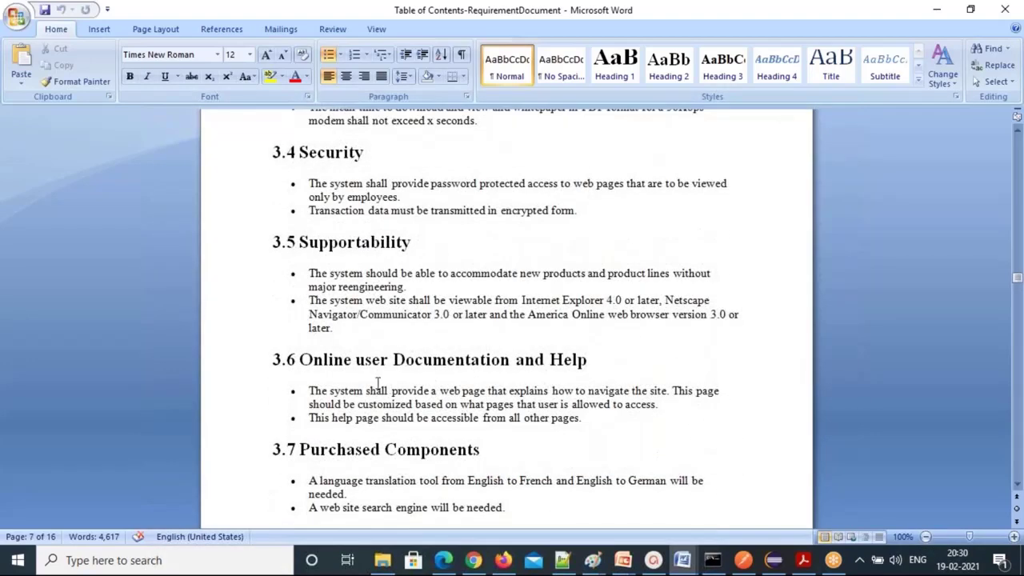
scroll(494, 366, down, 10)
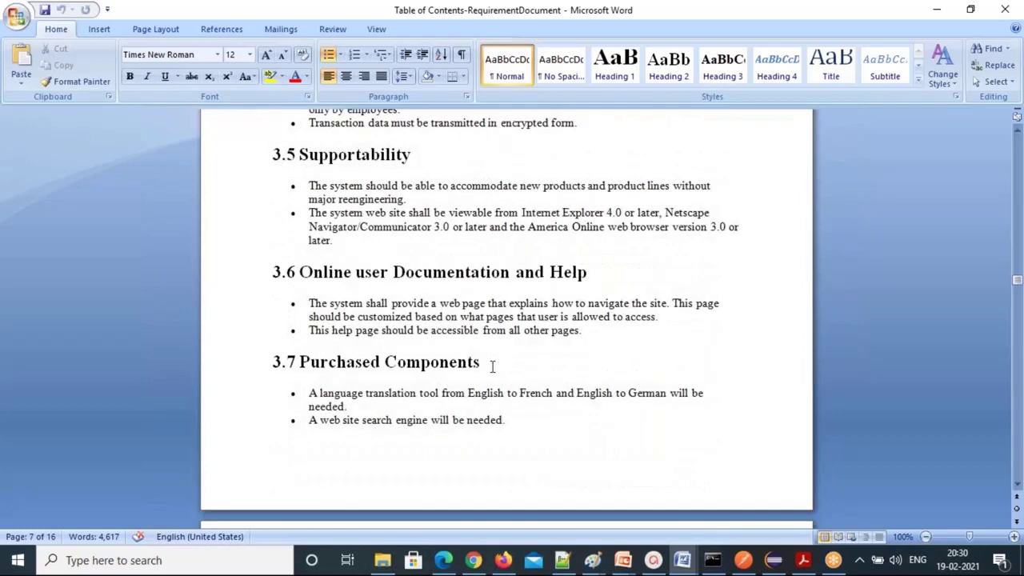
scroll(493, 364, down, 6)
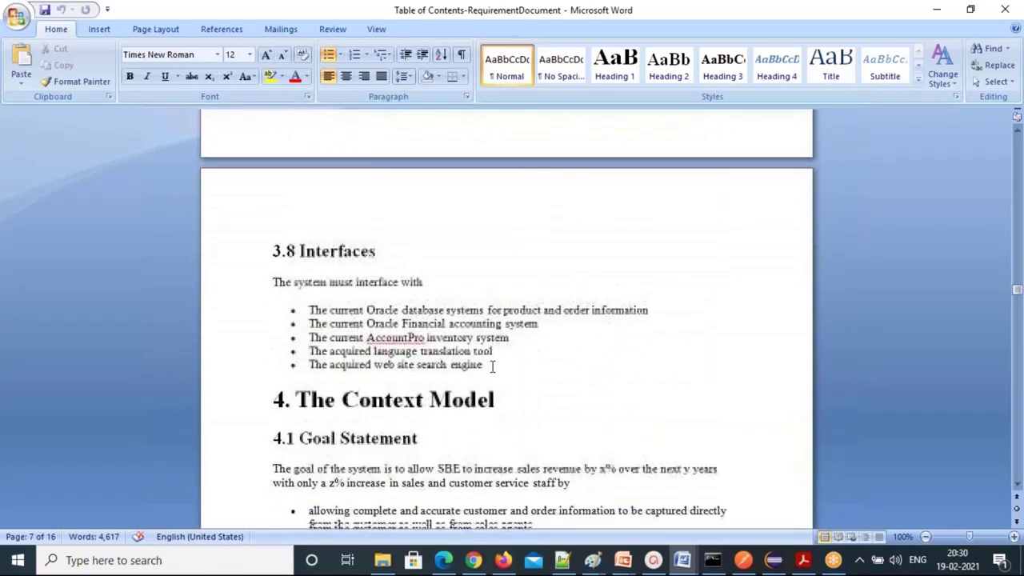
Examine the Context Model with its context diagram and system externals, and the Use Case Model up to the Login User case
scroll(493, 367, down, 13)
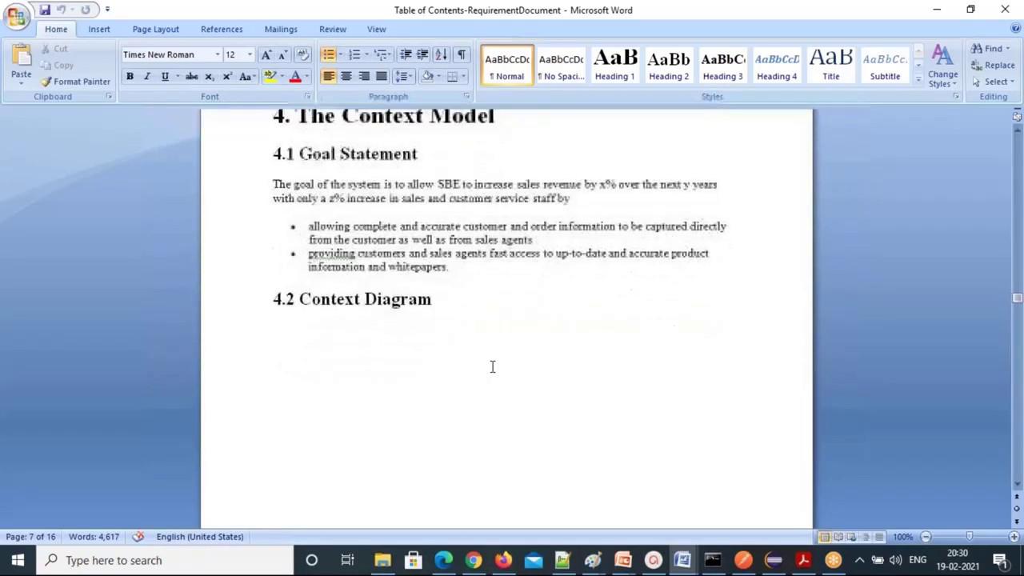
scroll(507, 319, down, 11)
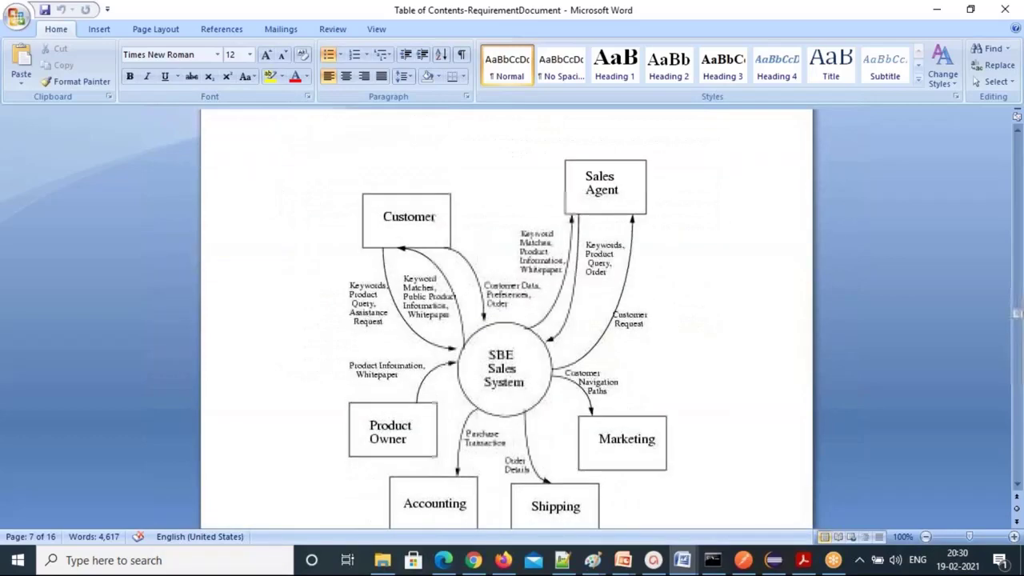
scroll(446, 290, up, 6)
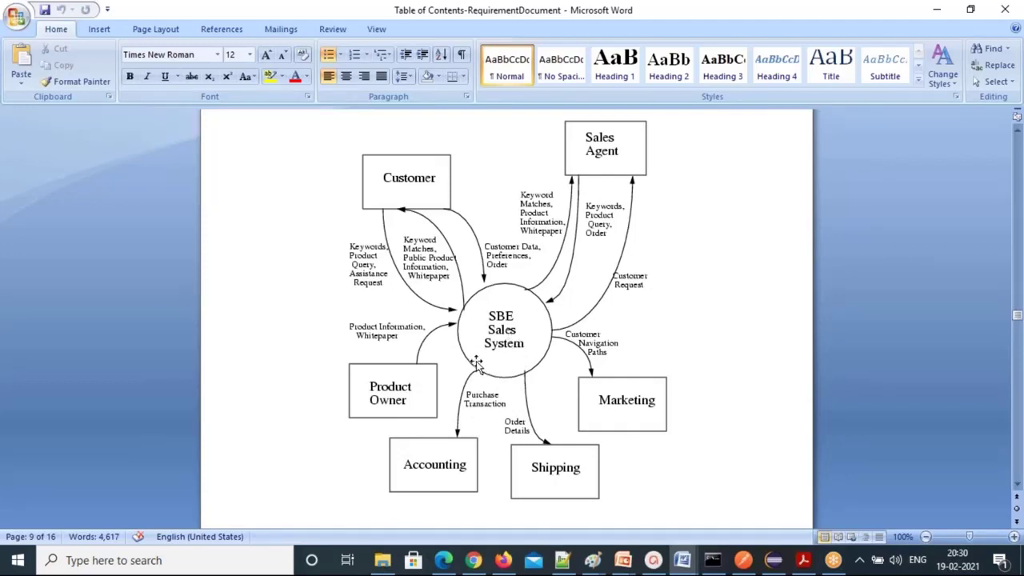
scroll(510, 382, down, 8)
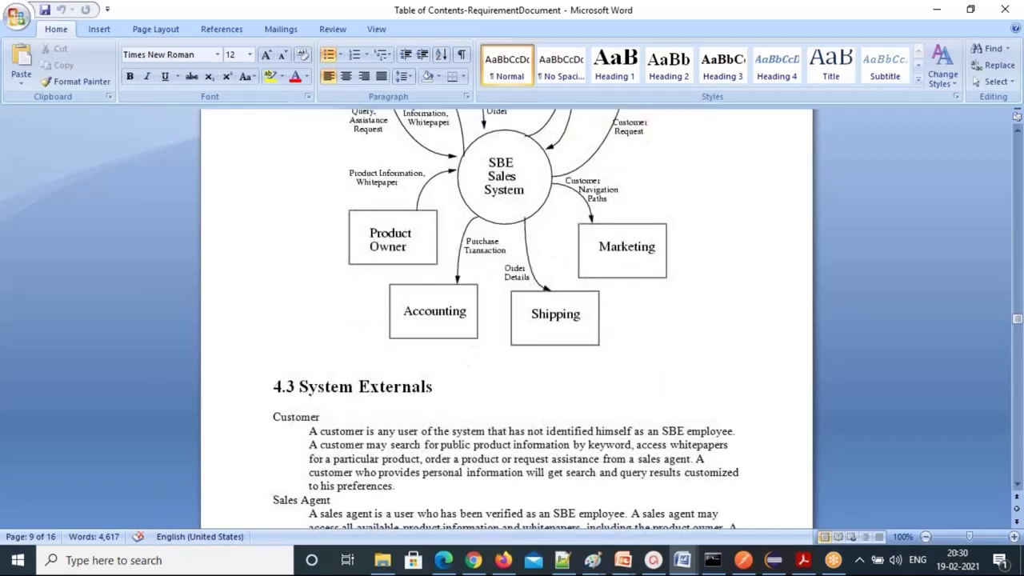
scroll(510, 320, down, 14)
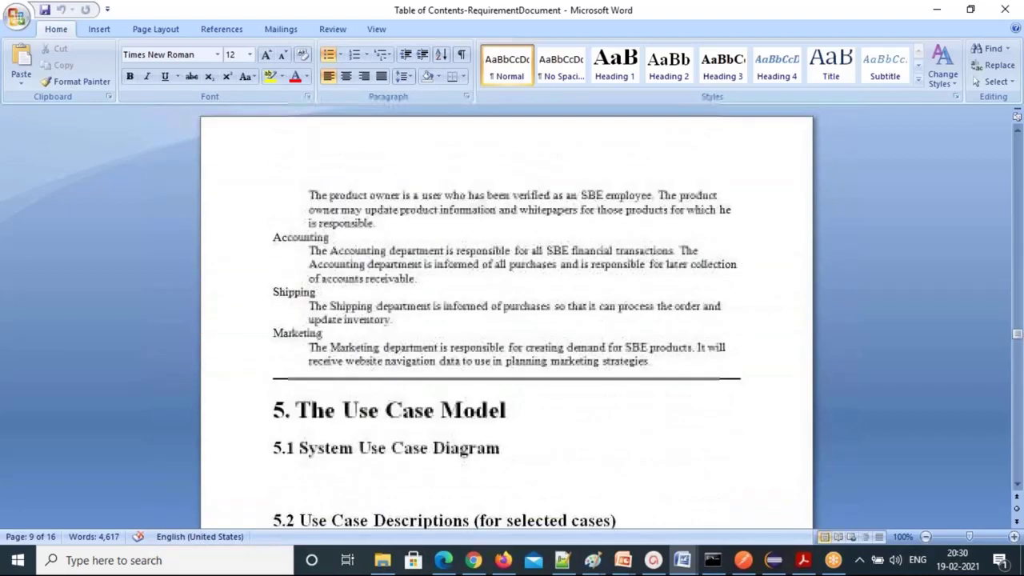
scroll(511, 319, down, 1)
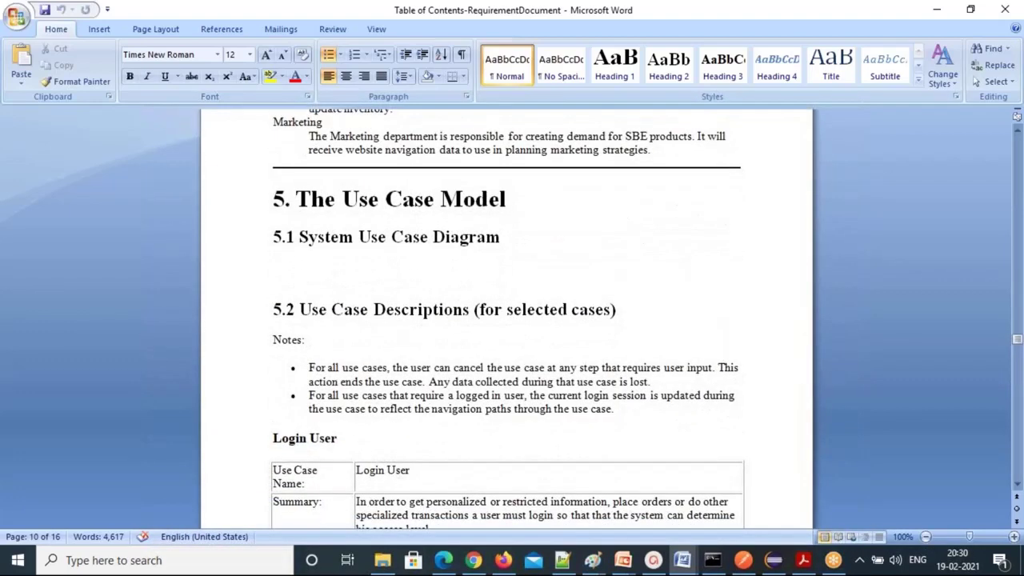
scroll(530, 384, down, 3)
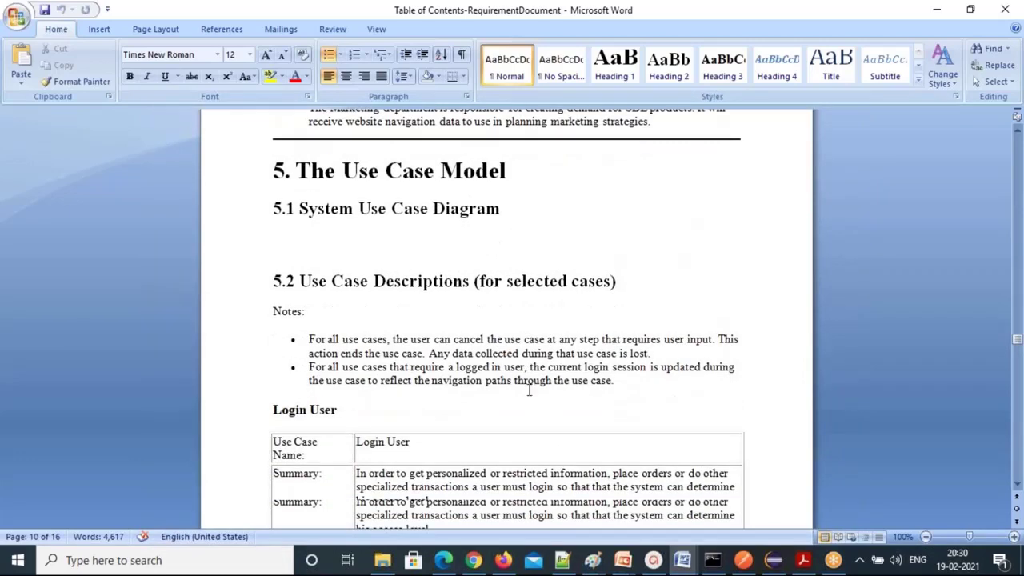
scroll(510, 320, up, 2)
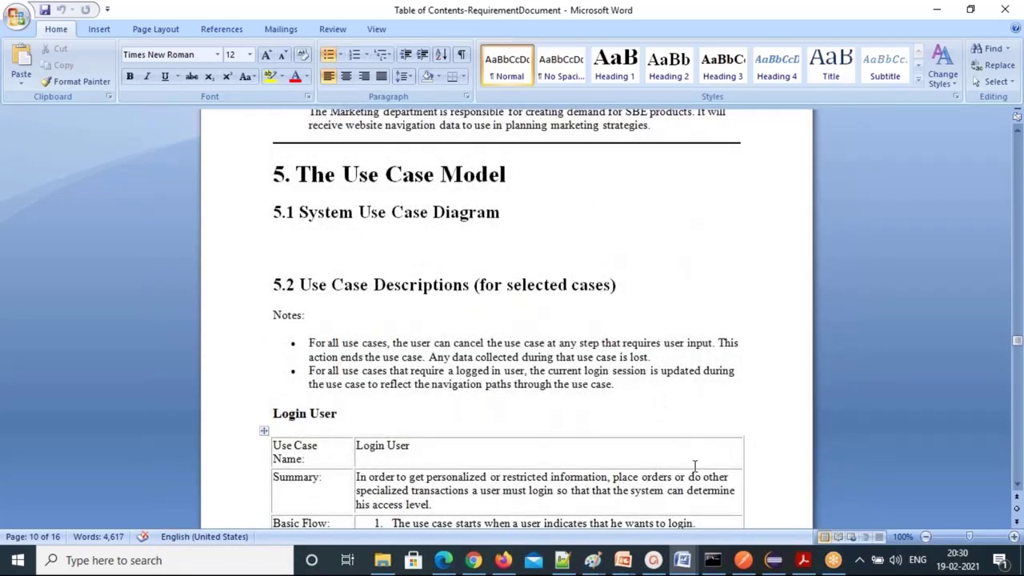
Show the ShoppingCart backlog in Chrome, and in Notepad++ add three blank lines below the Topics Covered list
click(474, 564)
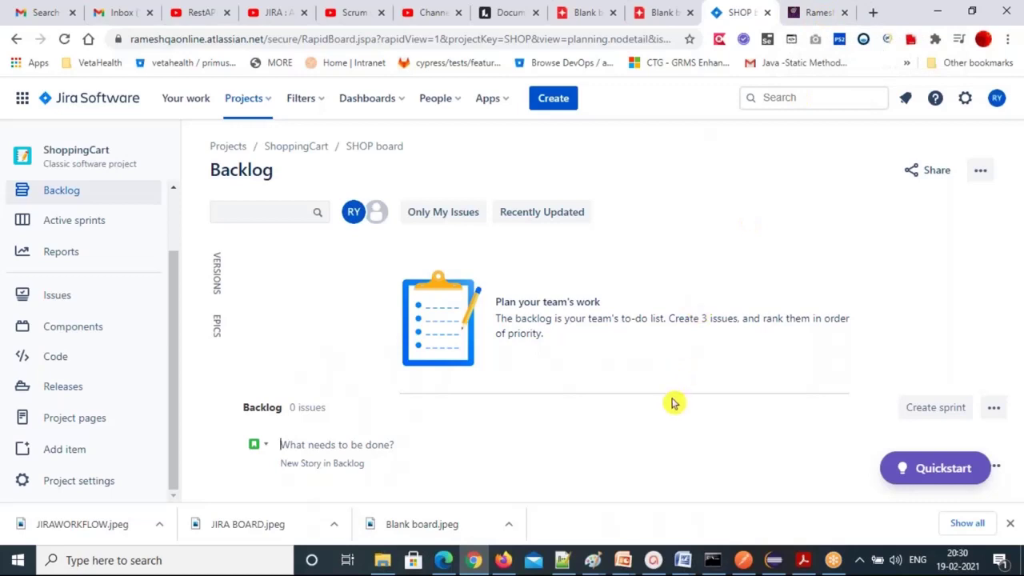
click(562, 559)
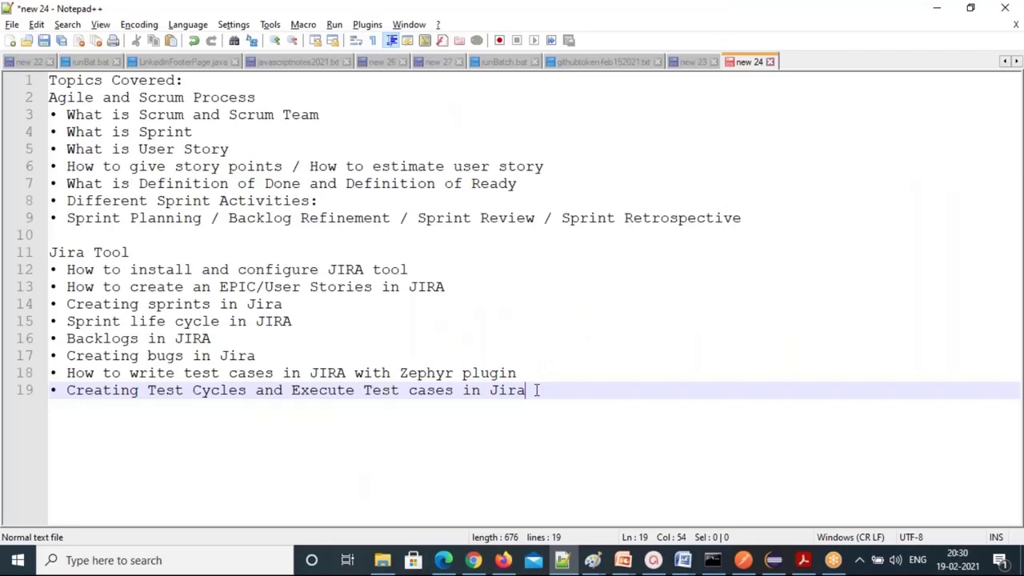
key(Return)
key(Return)
key(Return)
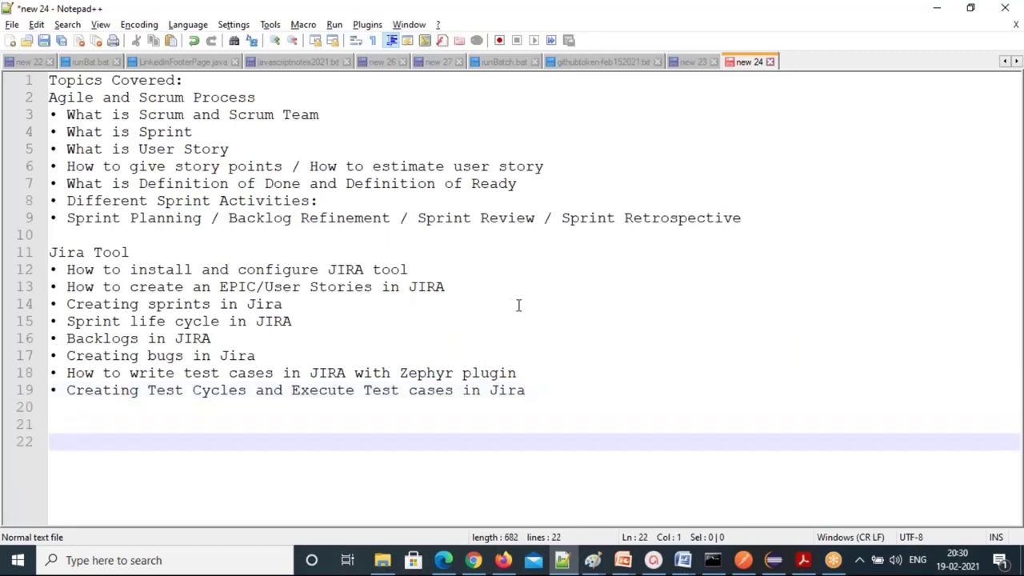
Switch to Edge and continue the free Jira Software sign-up with Google, reaching the list of available accounts
key(alt+Tab)
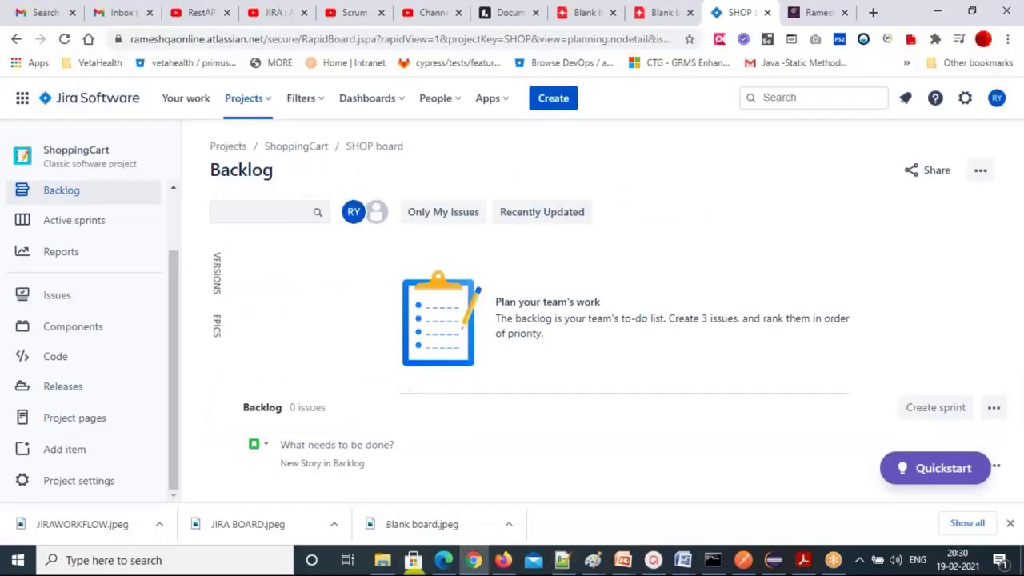
click(442, 560)
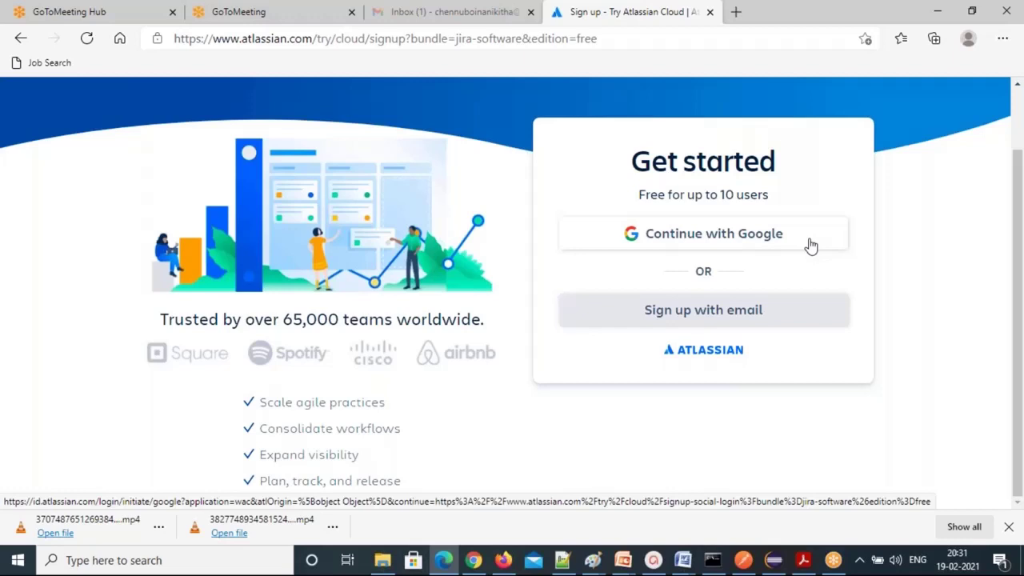
click(720, 233)
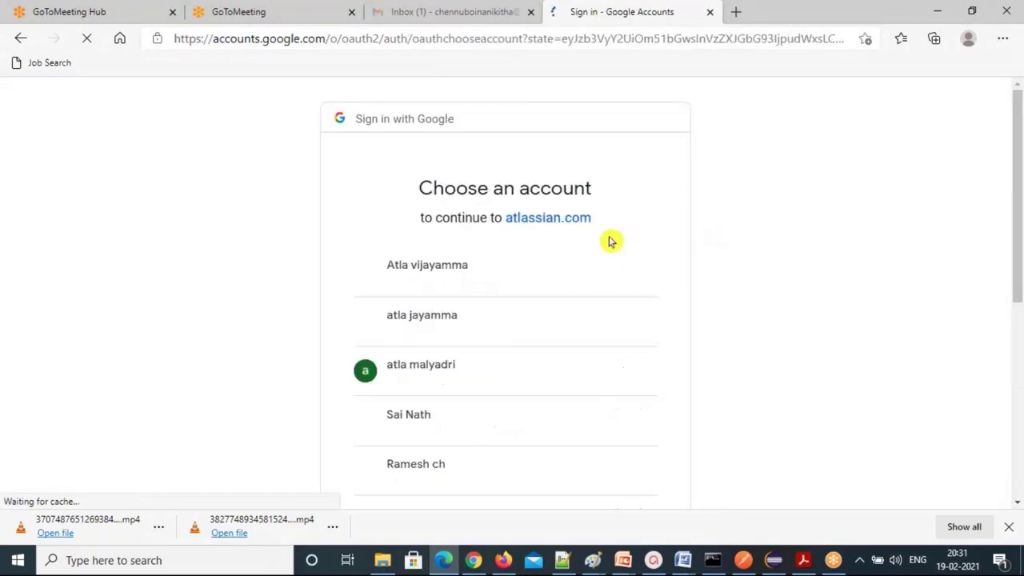
scroll(611, 391, down, 5)
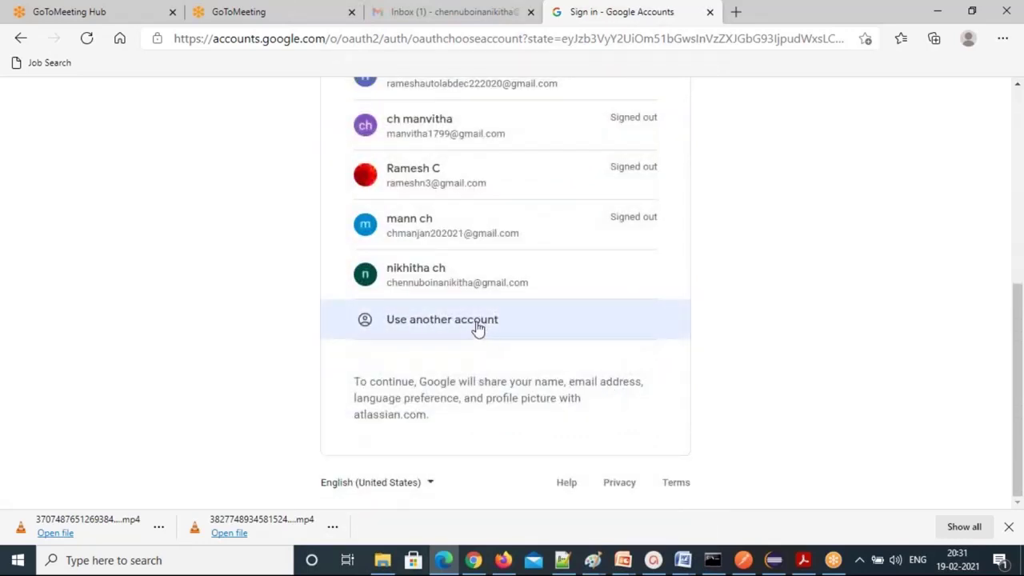
Sign in with one of the listed Google accounts by entering its password, and create the Atlassian account from its details
click(477, 322)
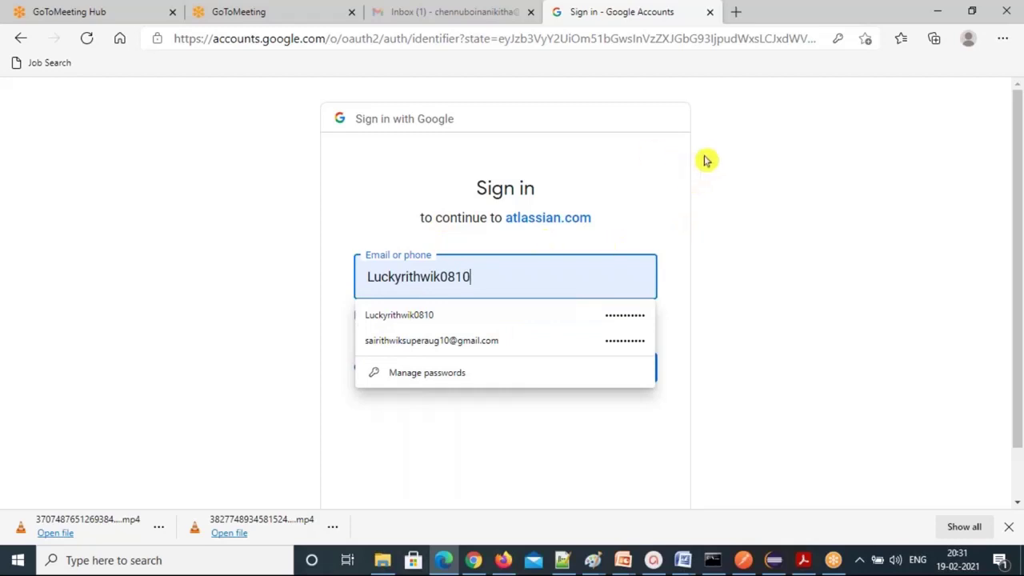
click(17, 40)
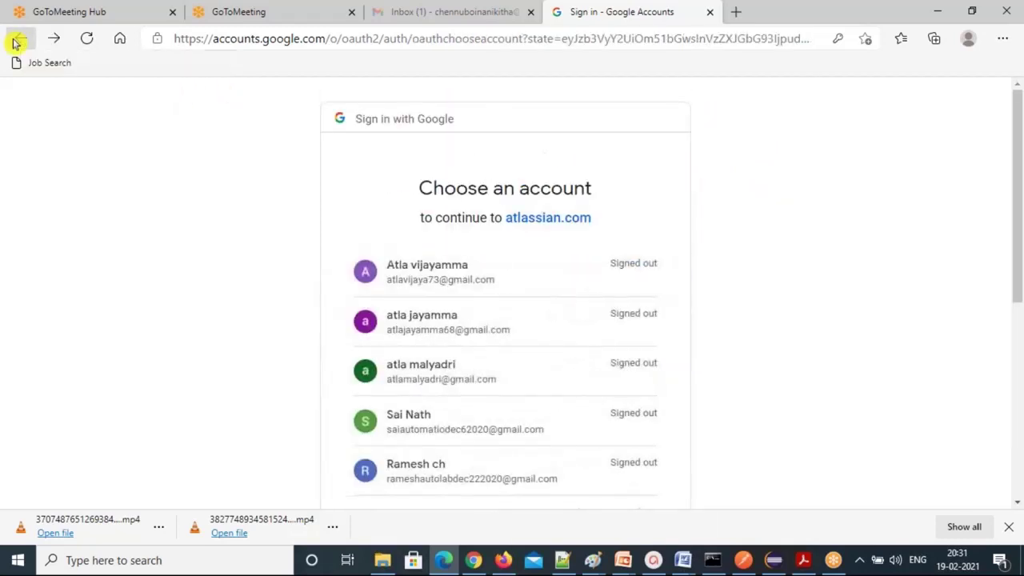
scroll(281, 369, down, 3)
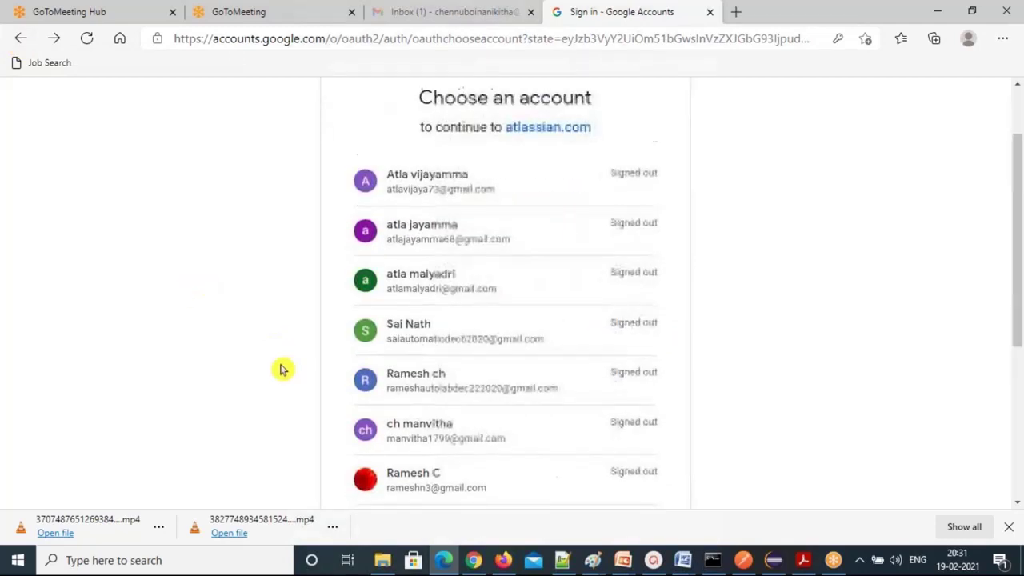
click(416, 334)
text(•••••••••••)
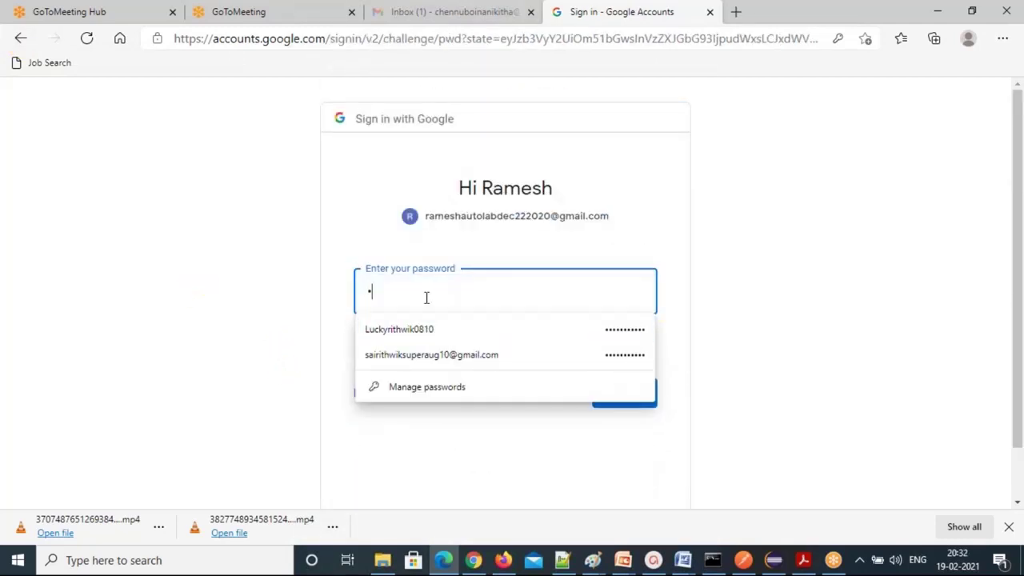
key(Return)
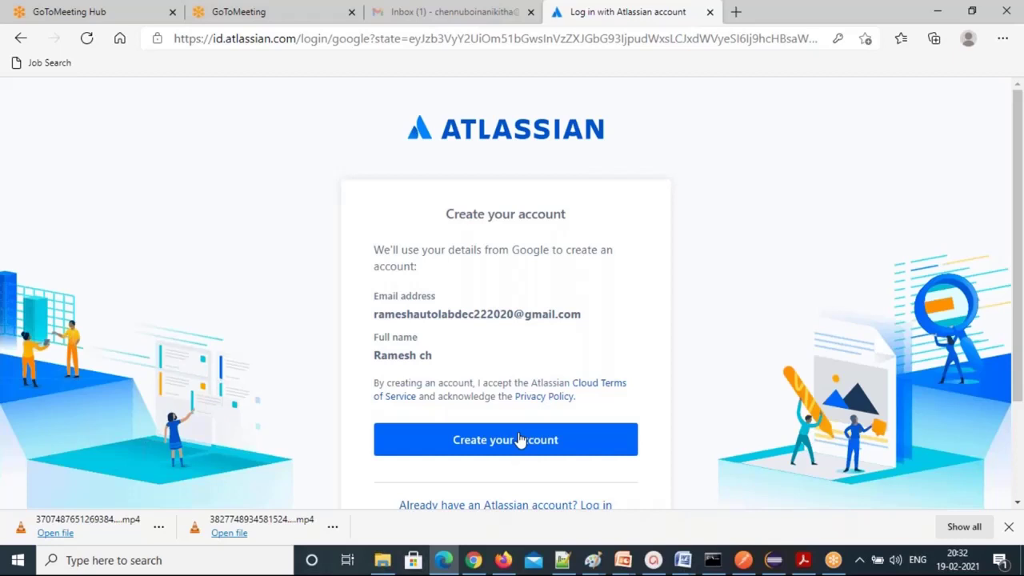
click(520, 440)
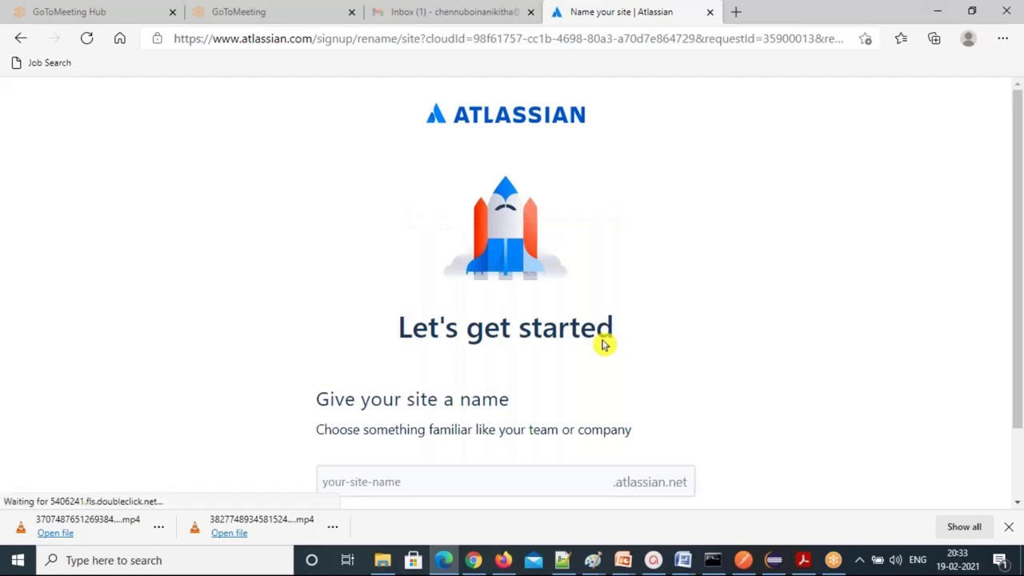
Compare the new site's name field with the site address of the existing Jira project in Chrome
scroll(604, 344, down, 1)
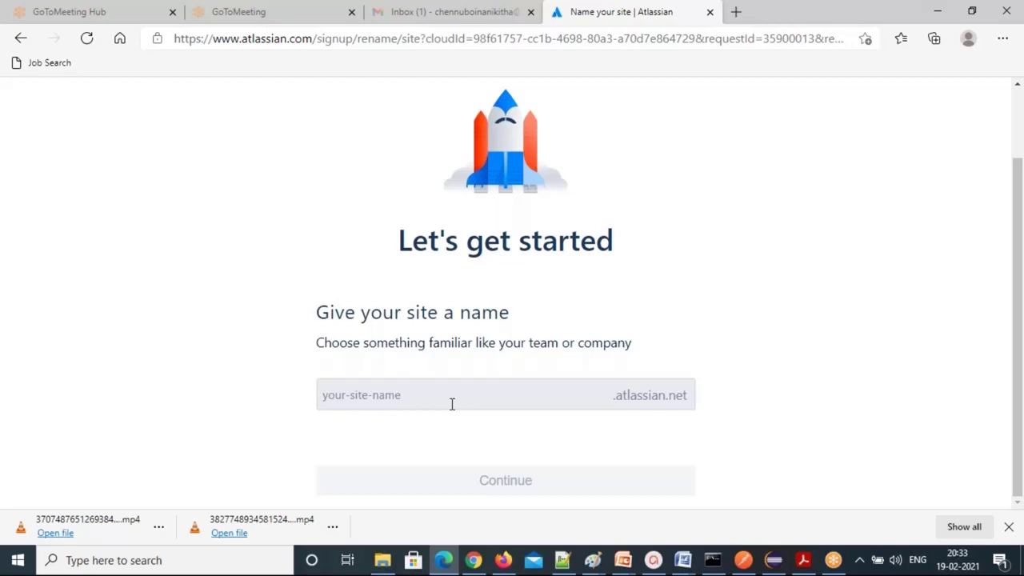
click(474, 560)
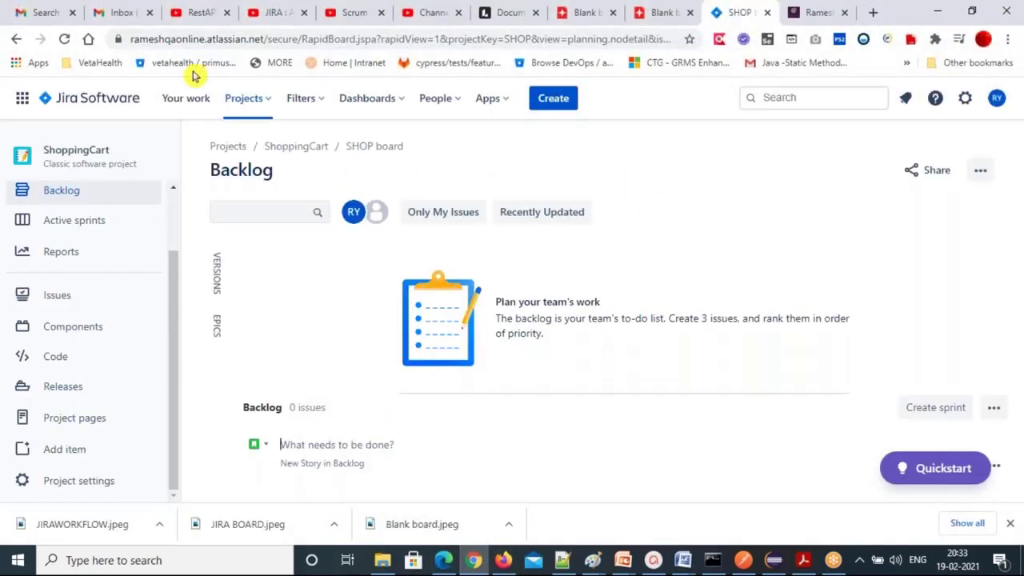
drag(130, 39, 265, 40)
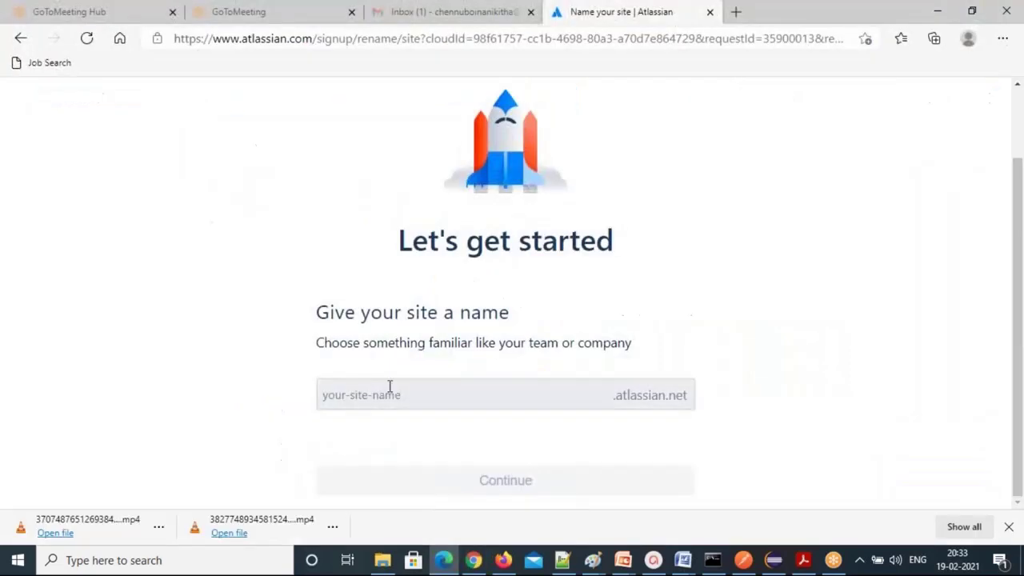
click(377, 395)
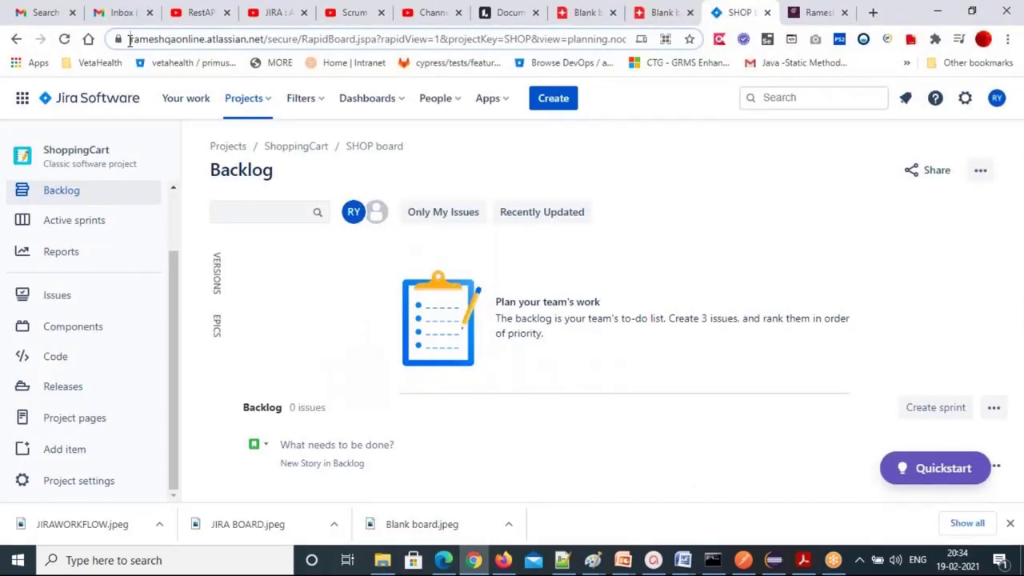
drag(130, 40, 331, 40)
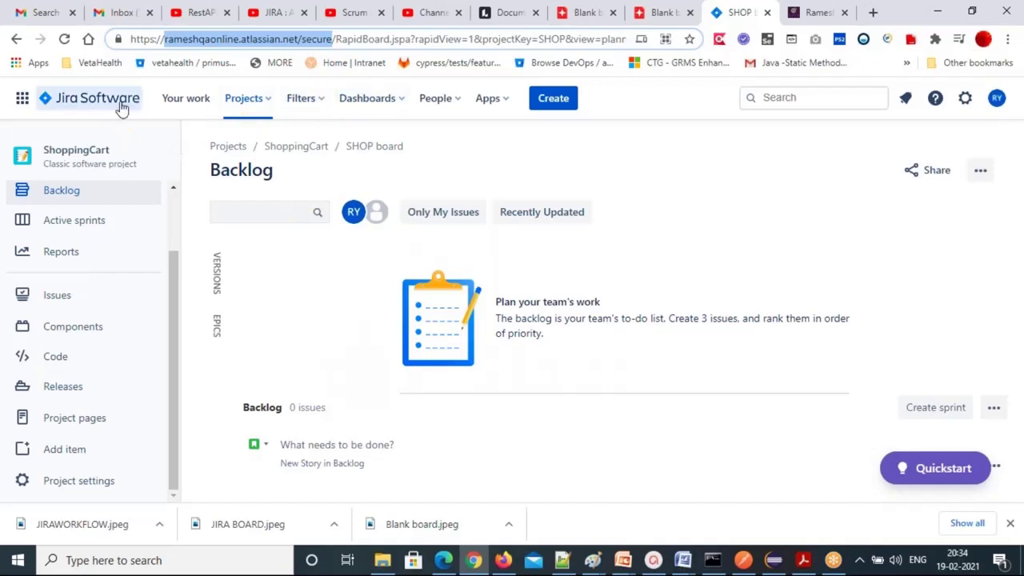
Open the Default dashboard from the full dashboards list and review its Introduction, Projects, Assigned to Me and Activity Stream gadgets
click(361, 104)
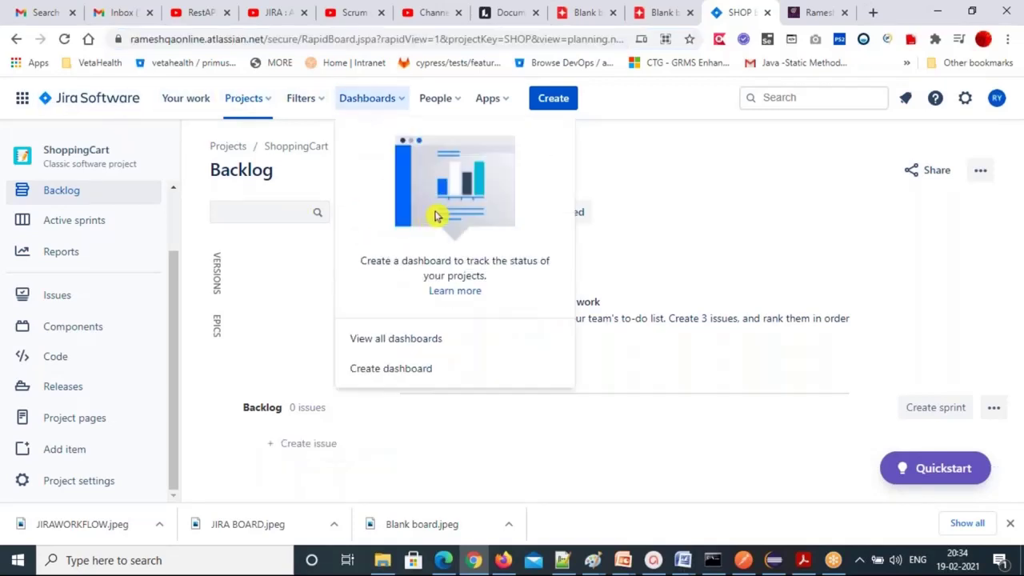
click(401, 339)
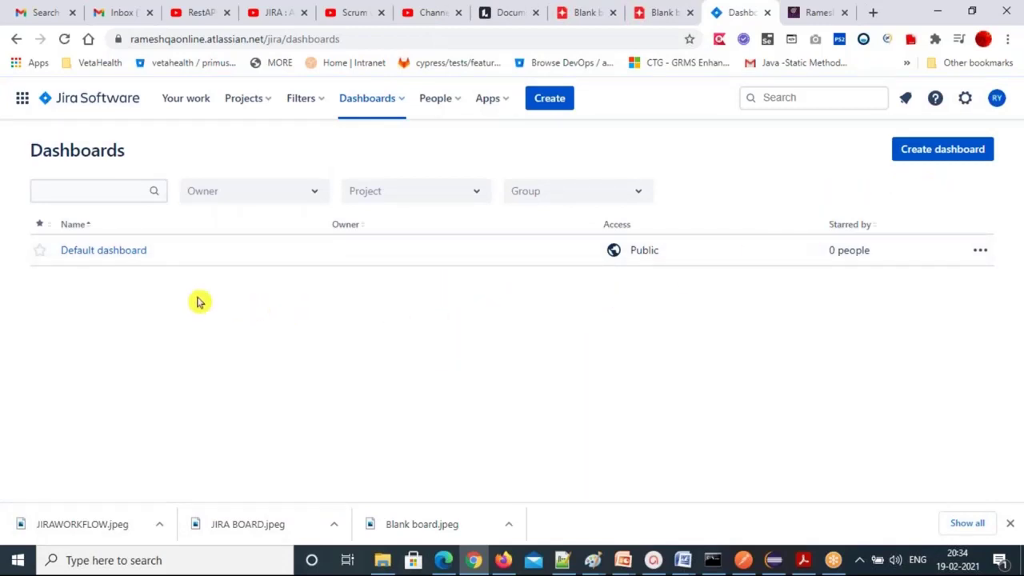
click(96, 252)
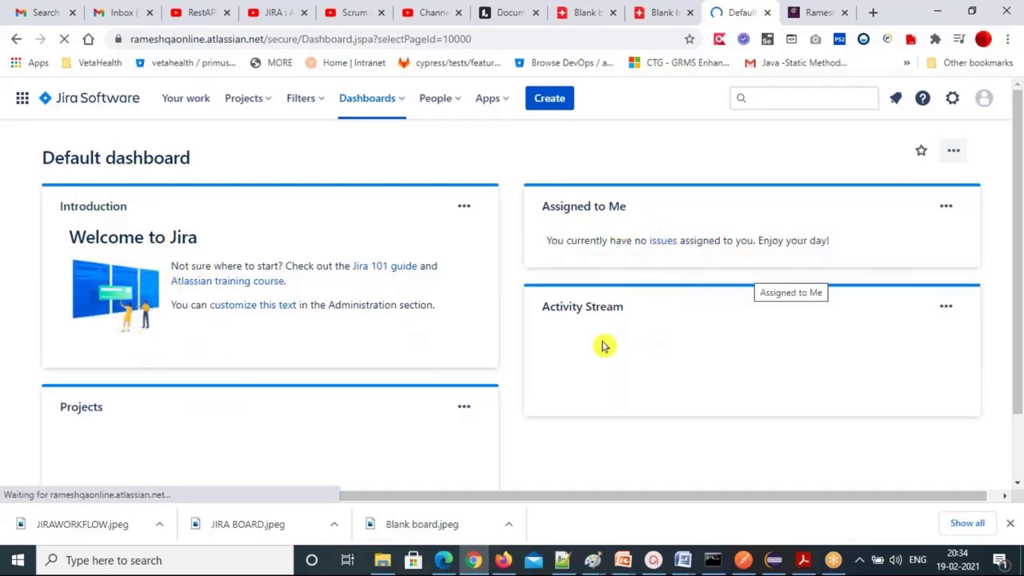
scroll(587, 345, down, 1)
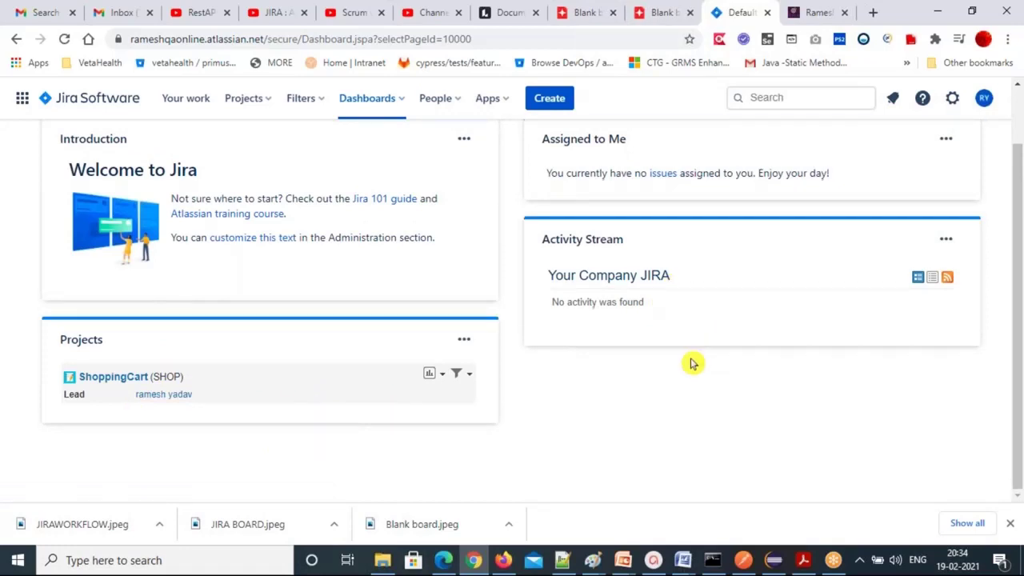
scroll(692, 364, up, 1)
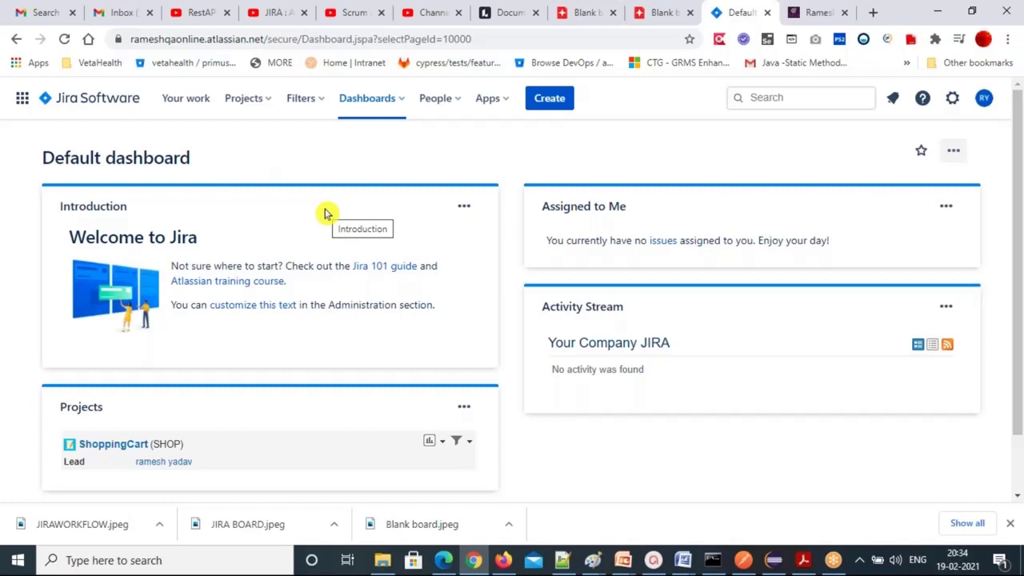
Start a new project, compare the features of the Classic and Next-gen types, and select Classic
click(265, 108)
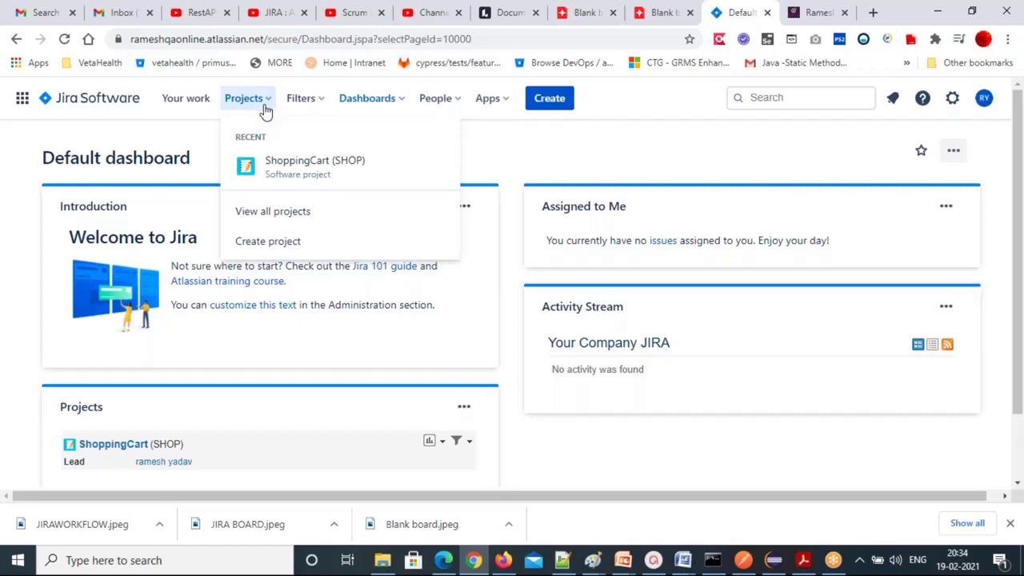
click(264, 242)
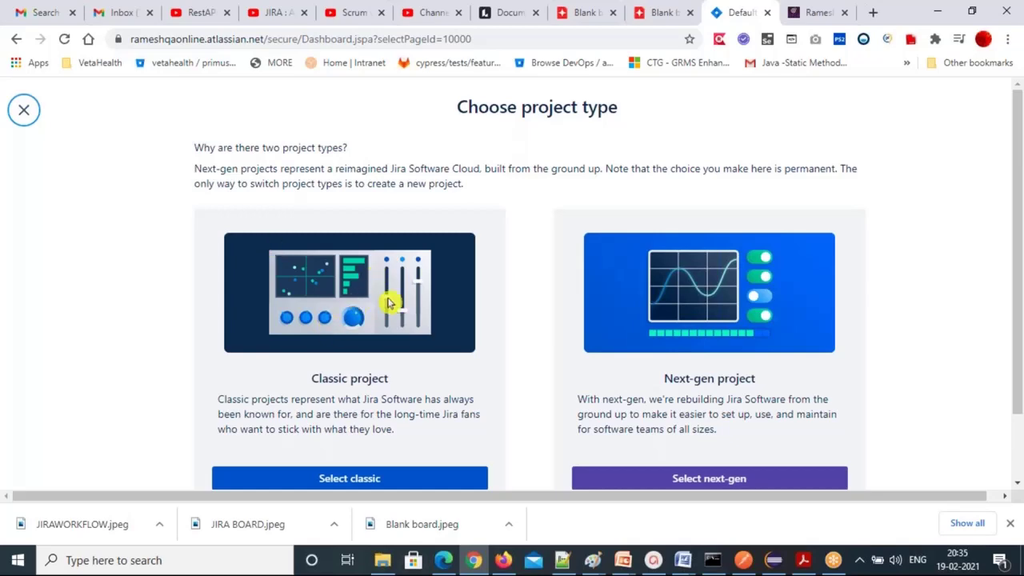
scroll(452, 392, down, 1)
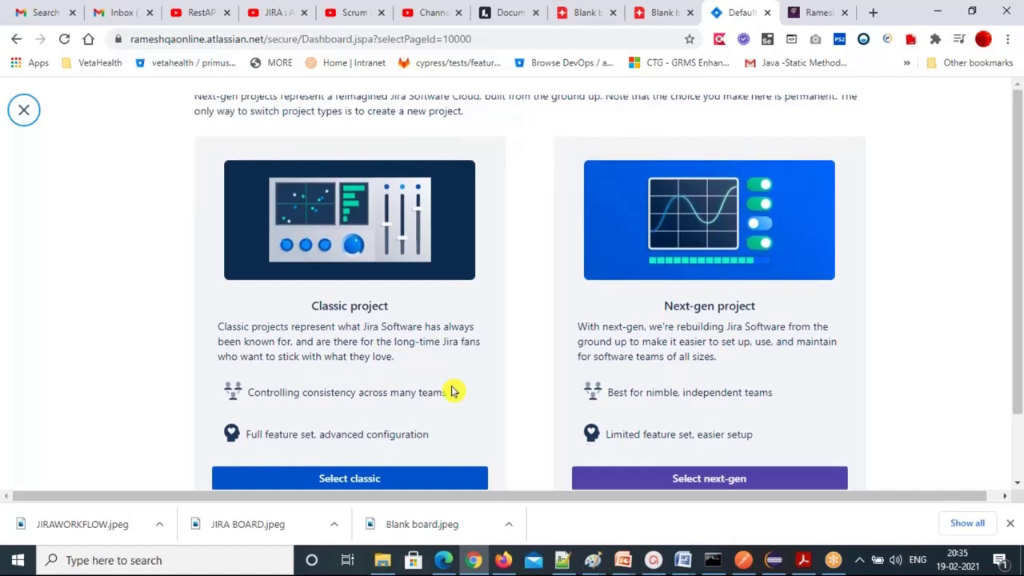
scroll(452, 392, down, 2)
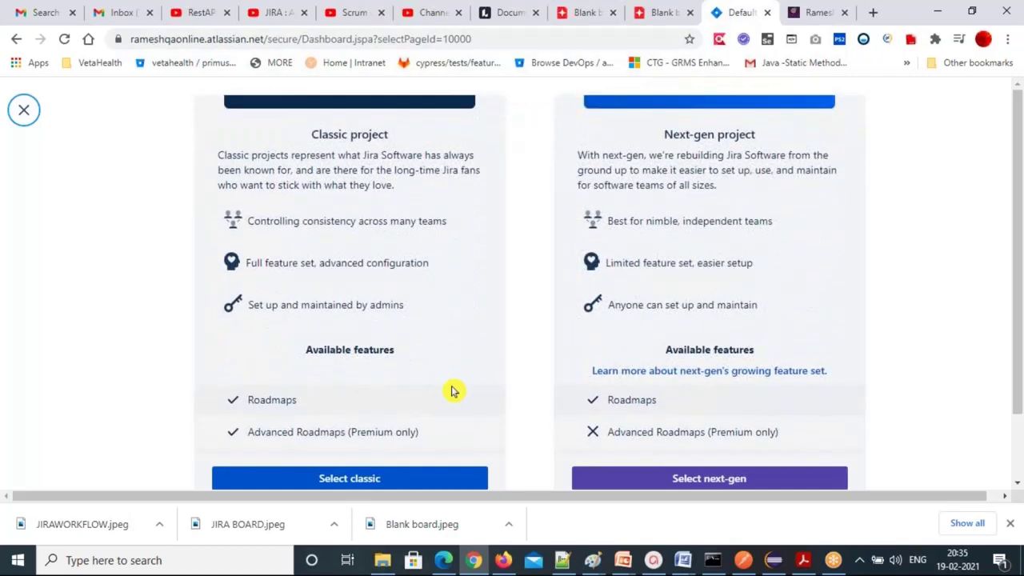
scroll(453, 392, down, 1)
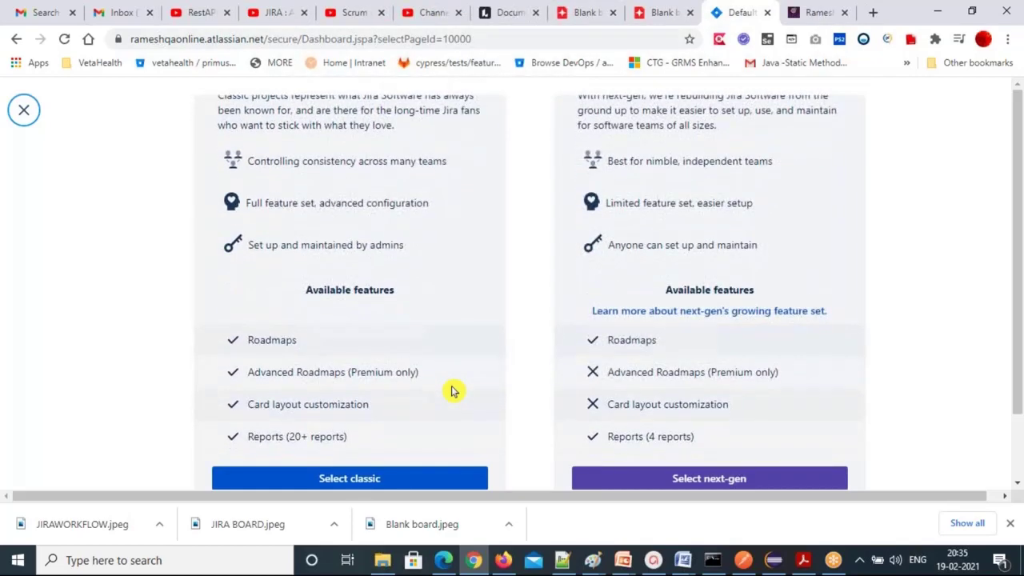
scroll(448, 390, up, 3)
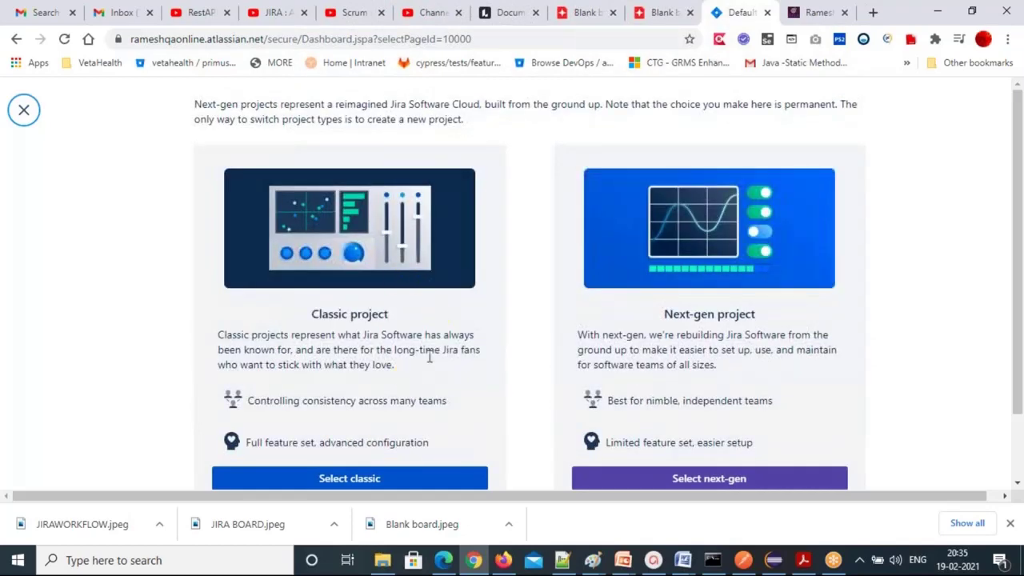
scroll(429, 356, down, 4)
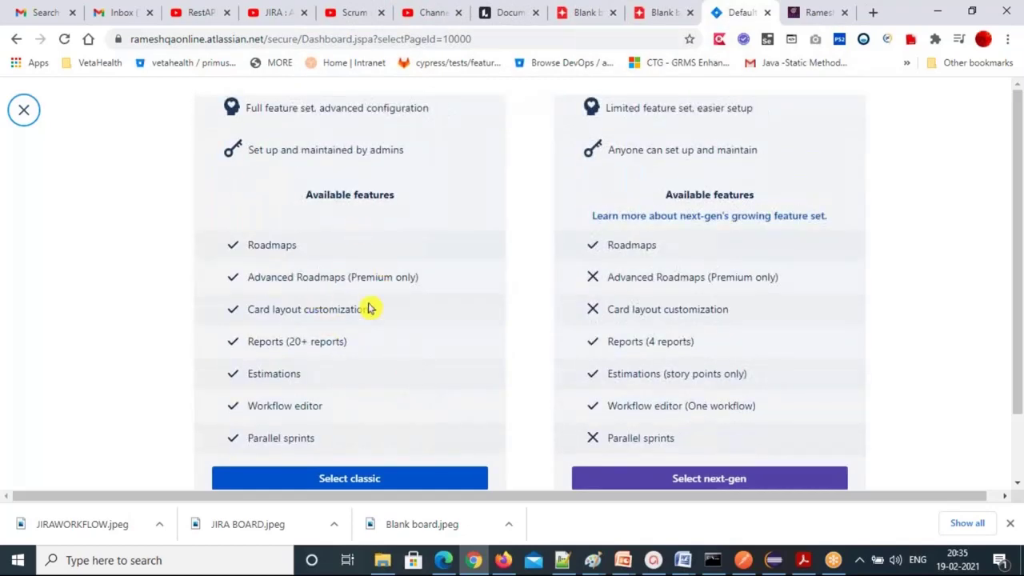
scroll(408, 369, down, 1)
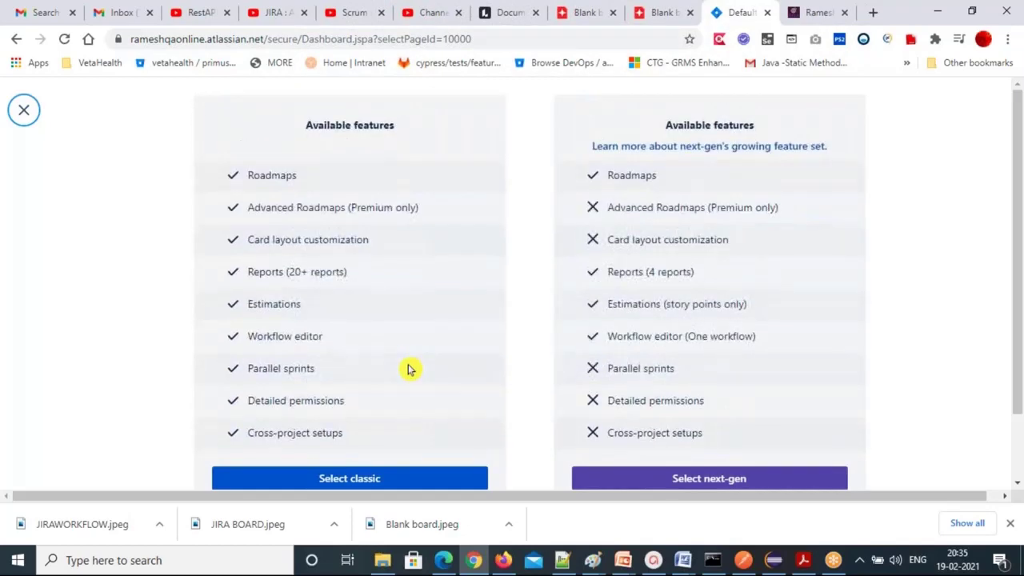
scroll(408, 369, down, 1)
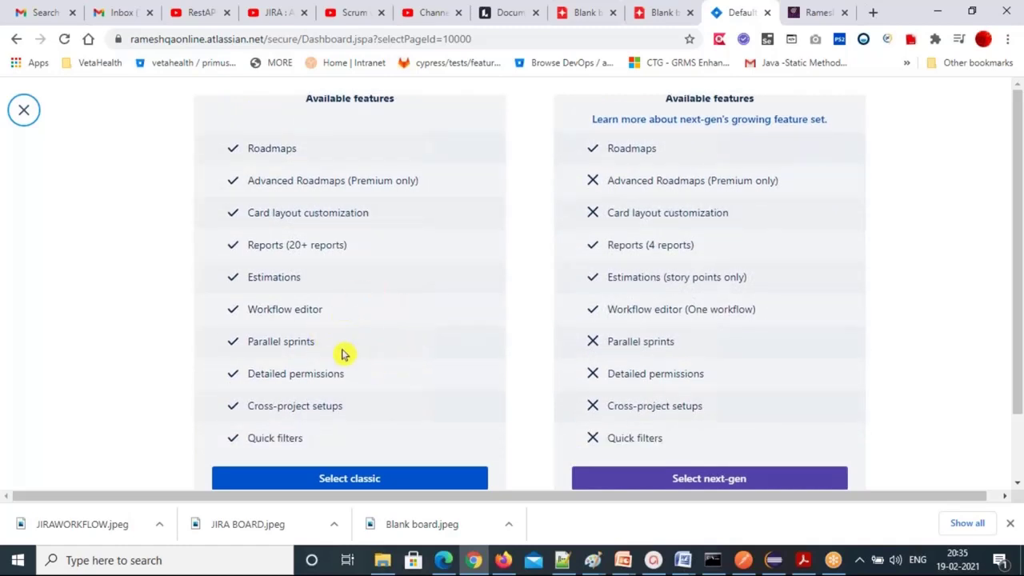
click(360, 480)
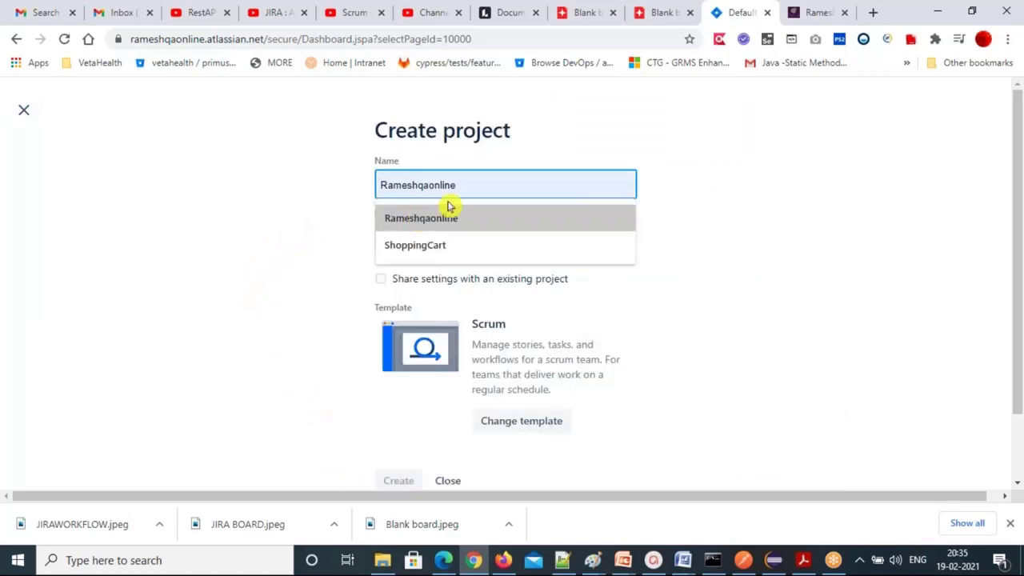
Consult the SBE Sales System diagram in the Word requirements document and enter SBE as the project name in Chrome
click(680, 559)
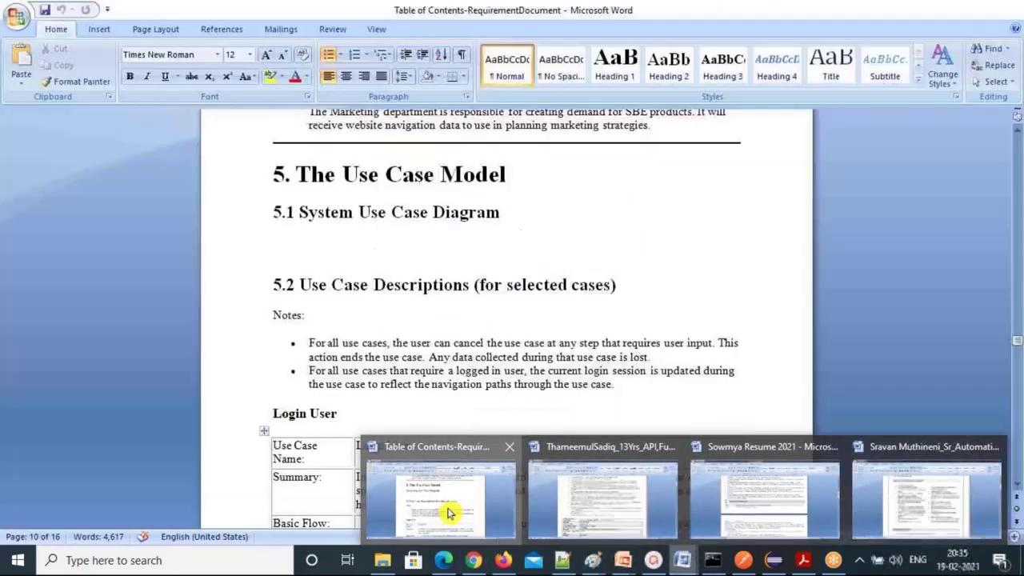
click(451, 512)
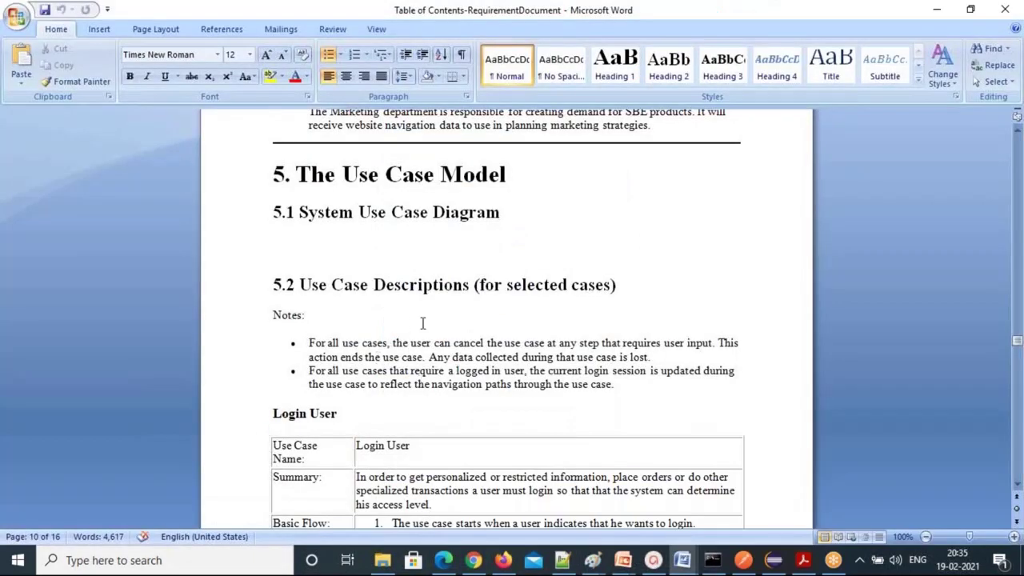
scroll(422, 323, up, 10)
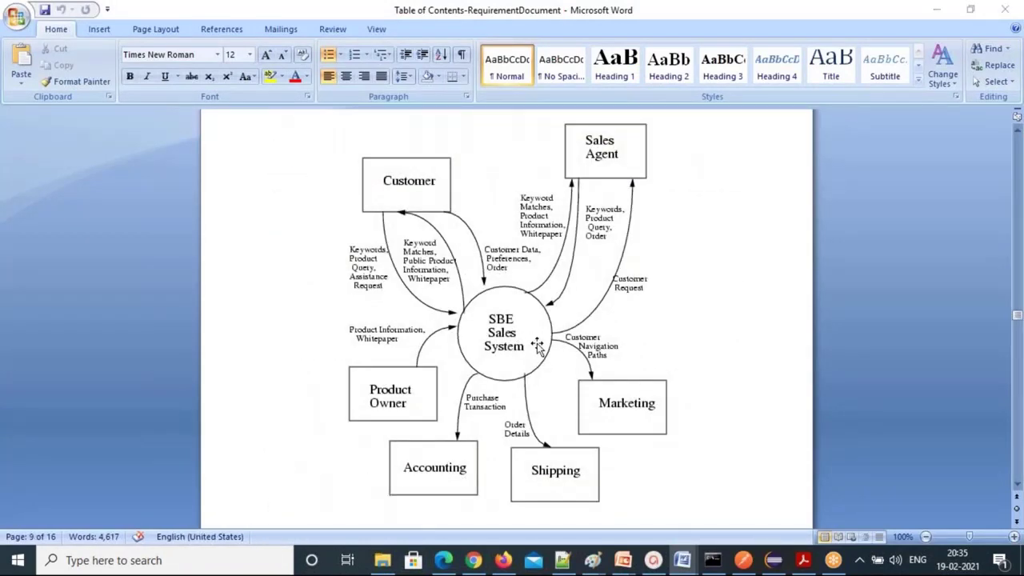
key(alt+Tab)
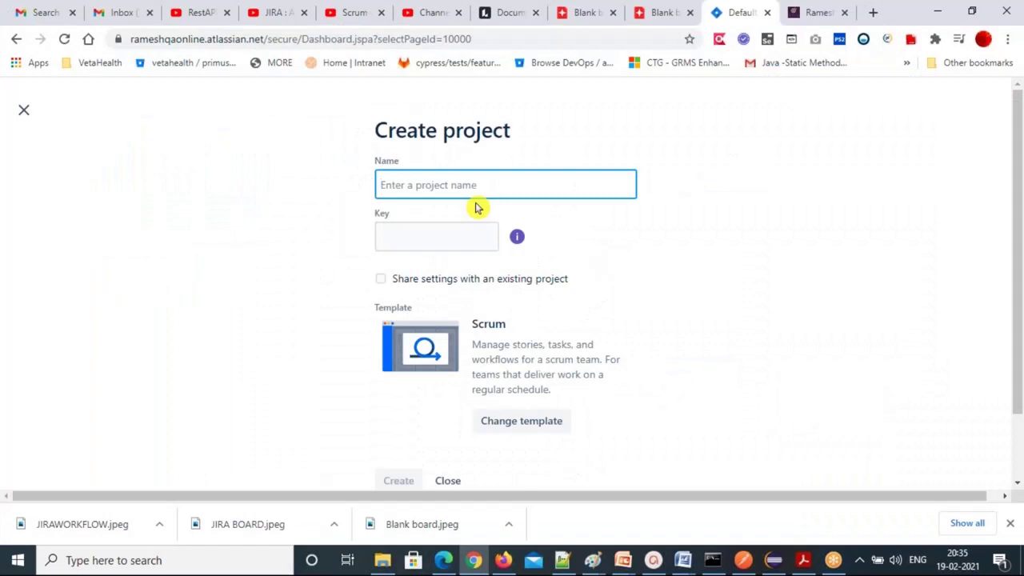
text(SBE)
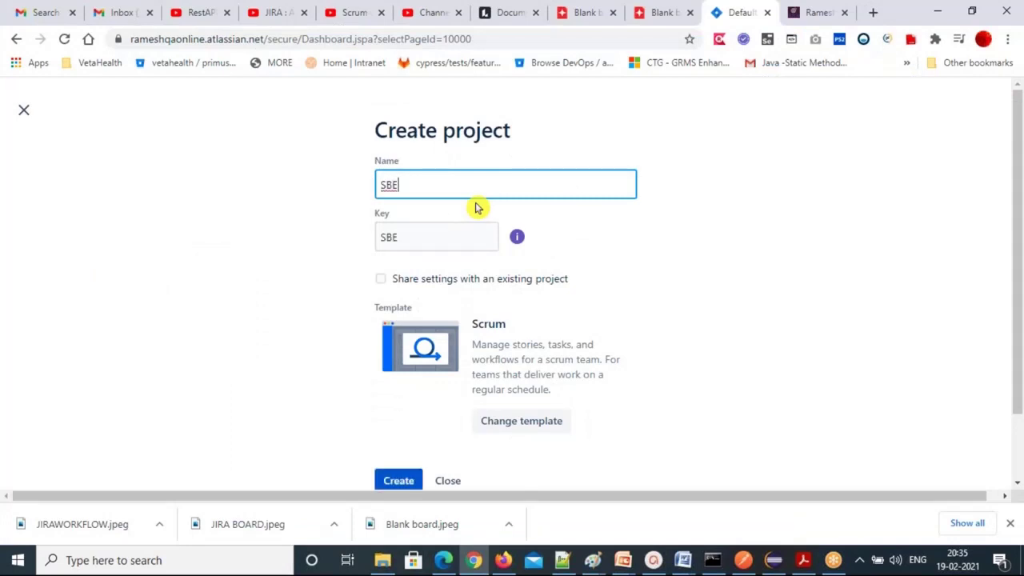
Copy SBE Sales System from the Project Summary of the Word requirements document and replace the new project's name in Chrome with it
key(alt+Tab)
scroll(507, 319, up, 15)
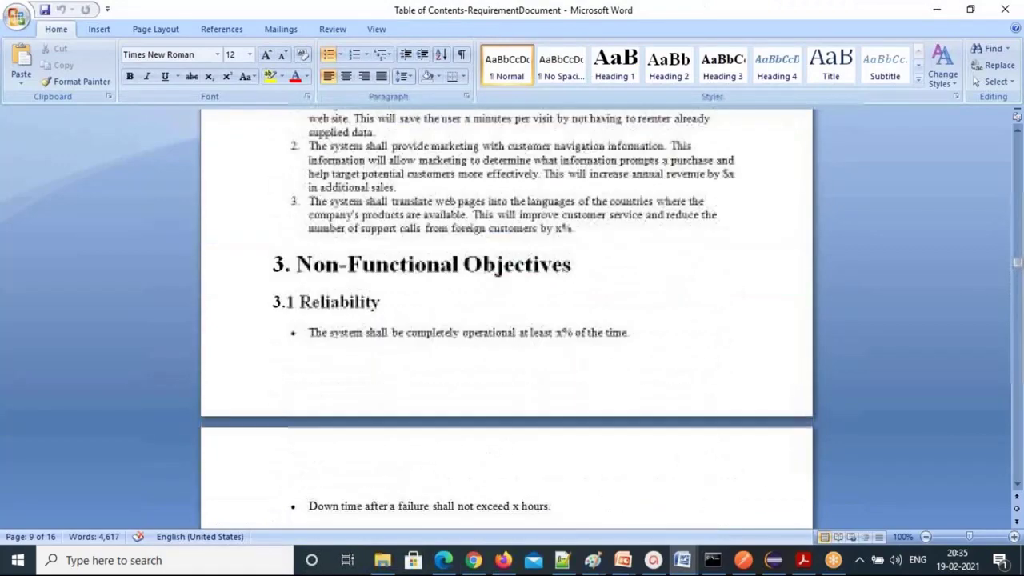
scroll(506, 320, up, 20)
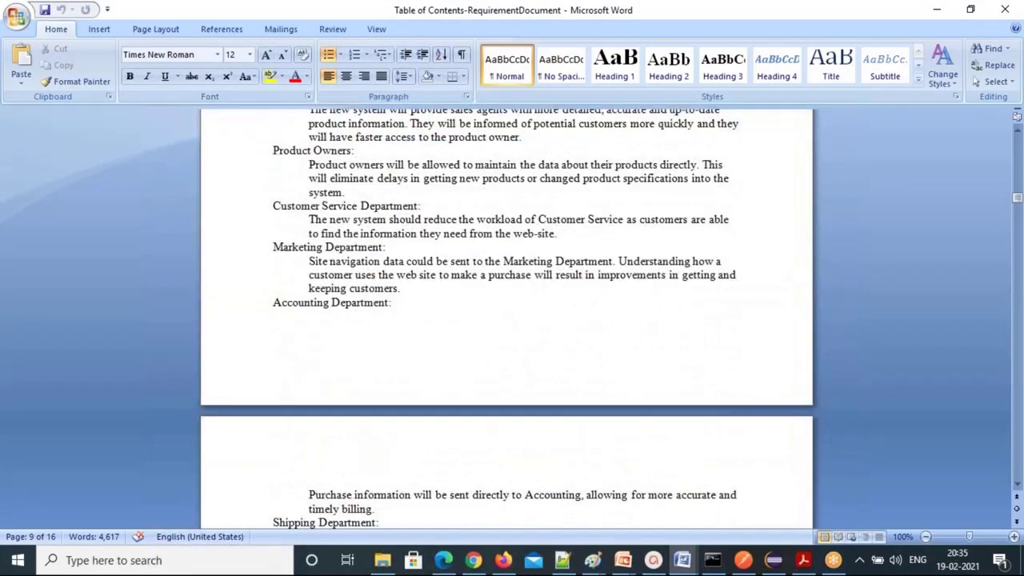
scroll(387, 264, up, 15)
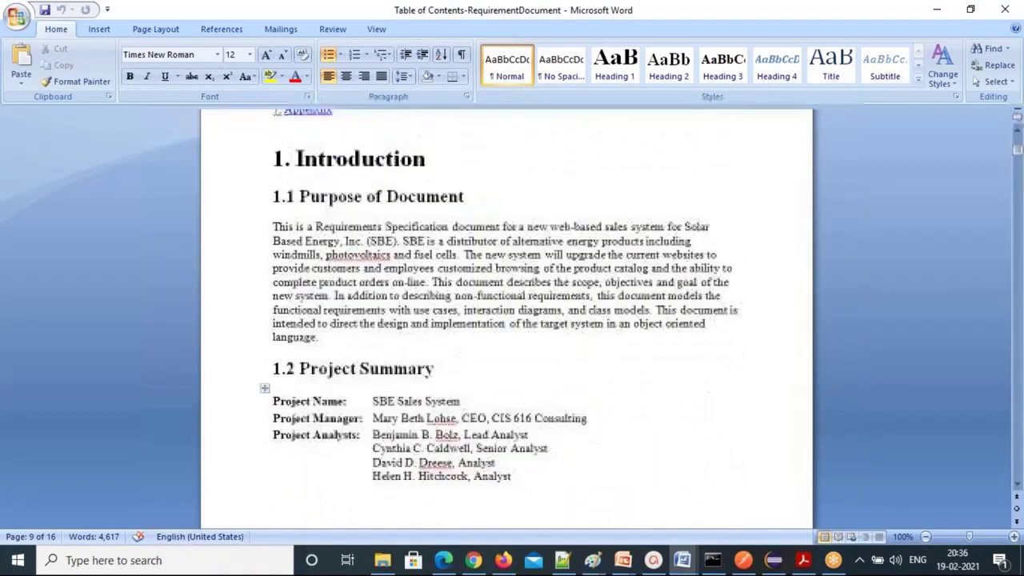
scroll(387, 264, down, 4)
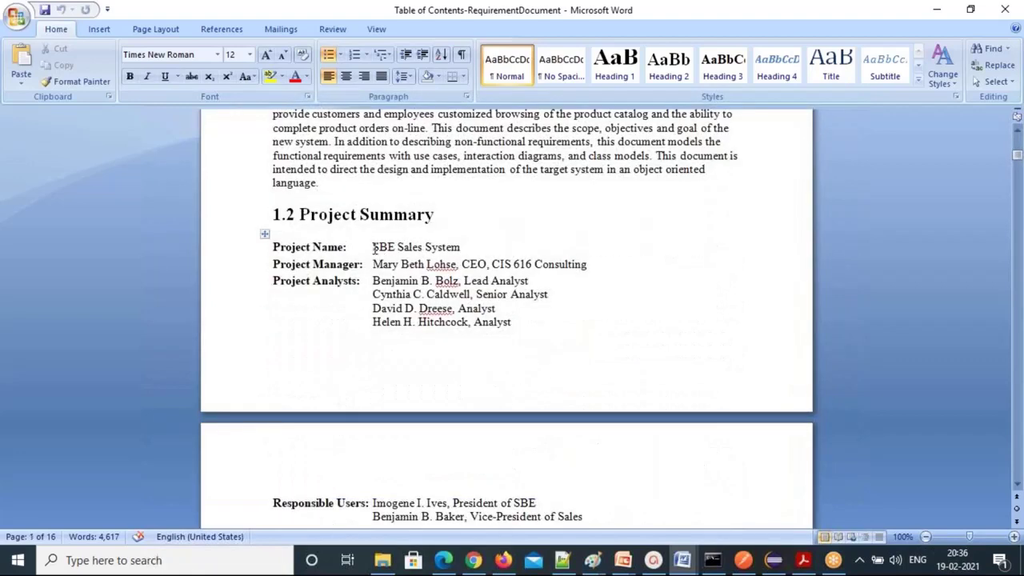
drag(373, 248, 460, 248)
key(ctrl+c)
click(460, 247)
key(alt+Tab)
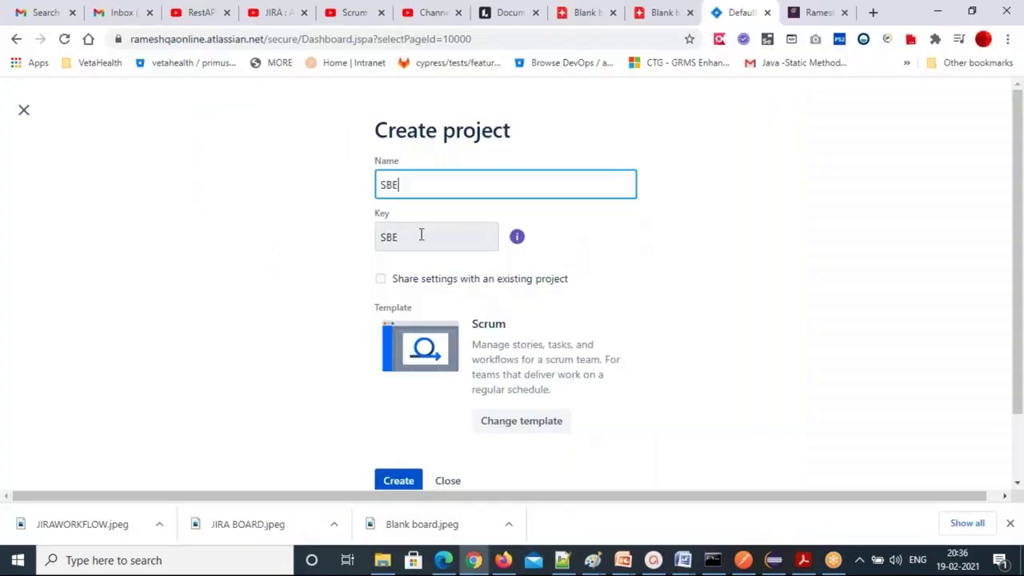
drag(413, 189, 366, 192)
key(ctrl+v)
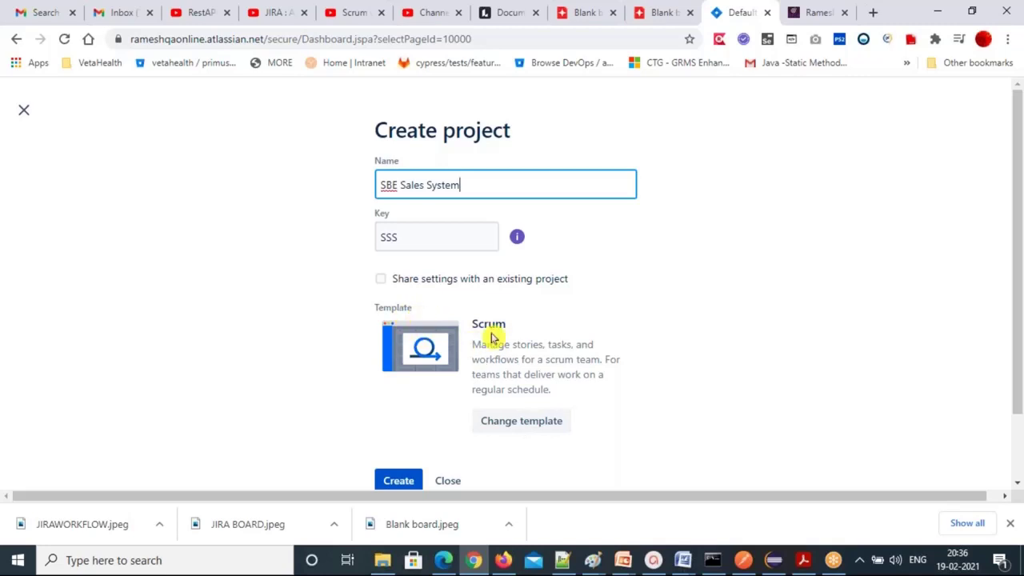
Review the available classic software templates, keep Scrum, and create the project
click(534, 425)
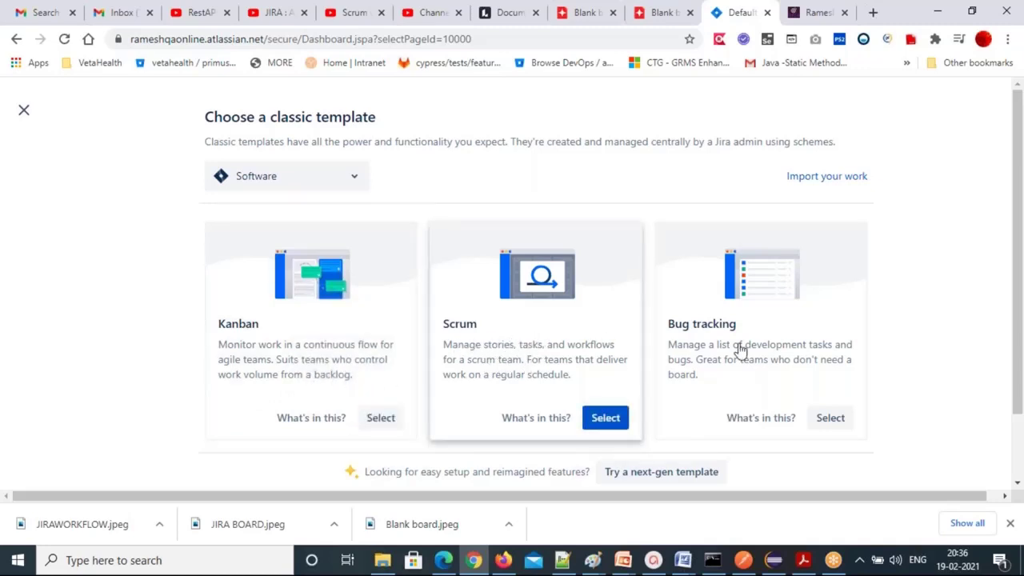
scroll(736, 358, down, 2)
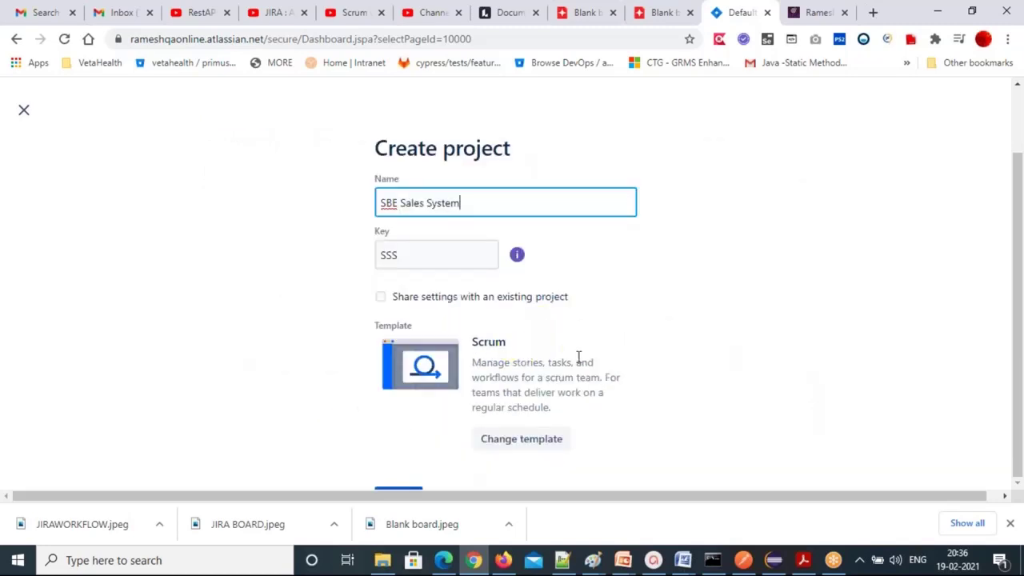
scroll(579, 356, down, 1)
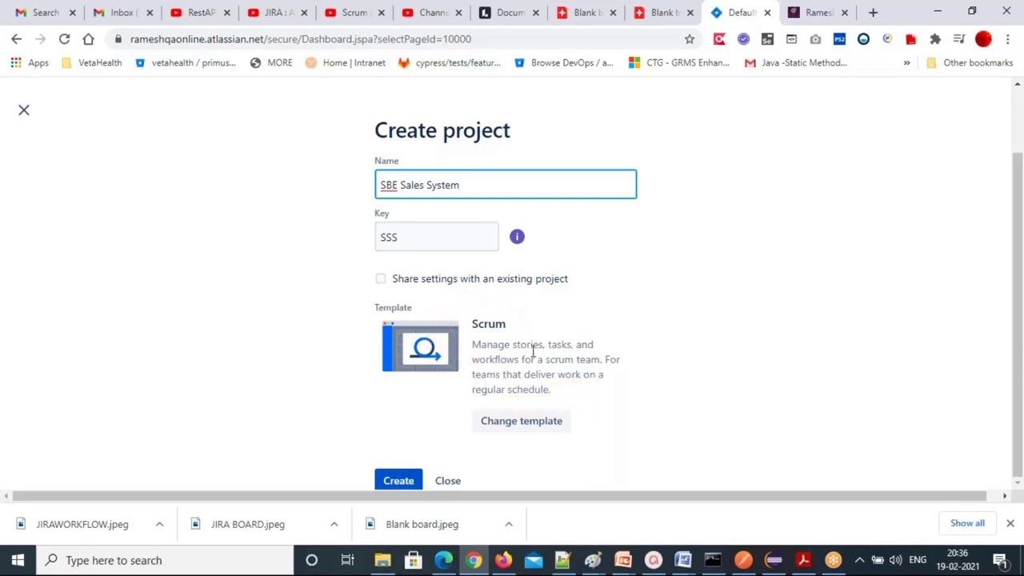
click(404, 482)
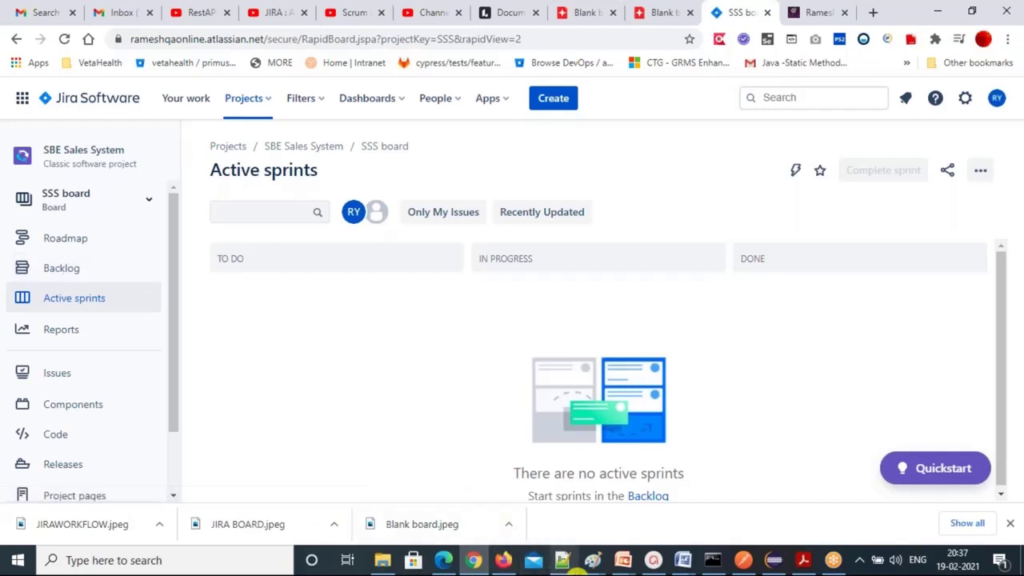
Switch to the Notepad++ topics list and add the heading "ProductBacklog:" beneath it, followed by a new line
click(562, 559)
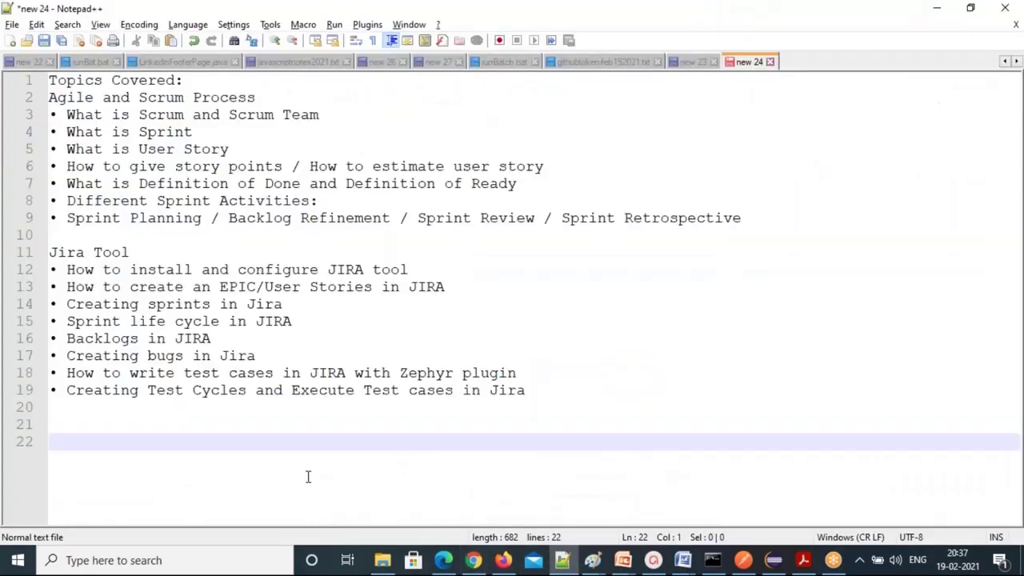
text(Backlog)
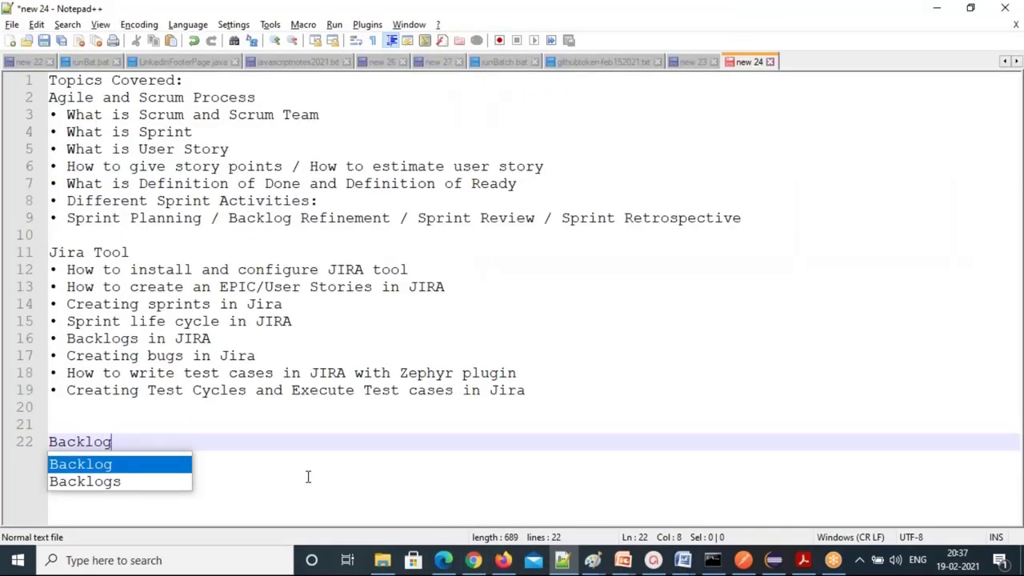
text(:)
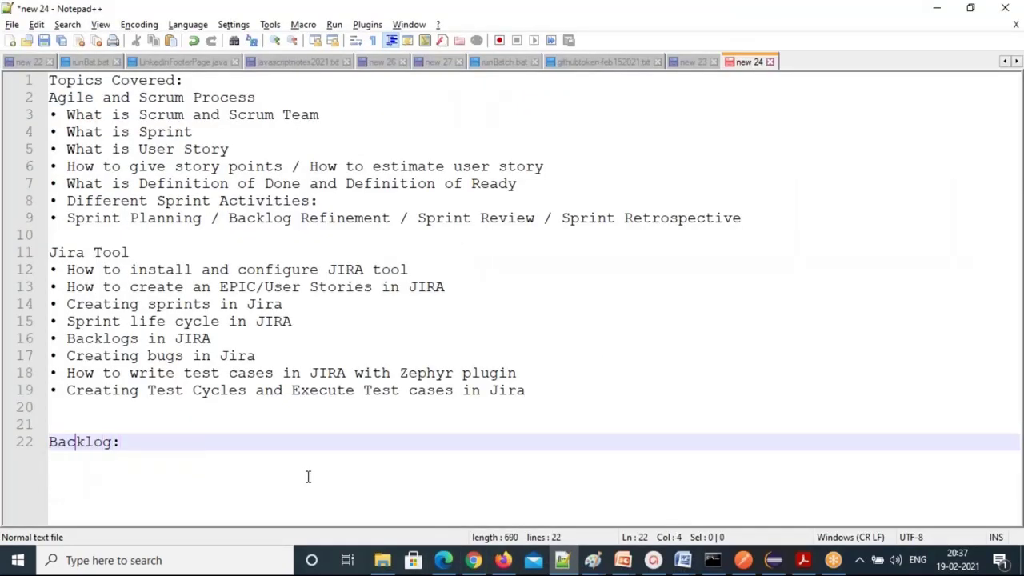
key(Left)
text(Product)
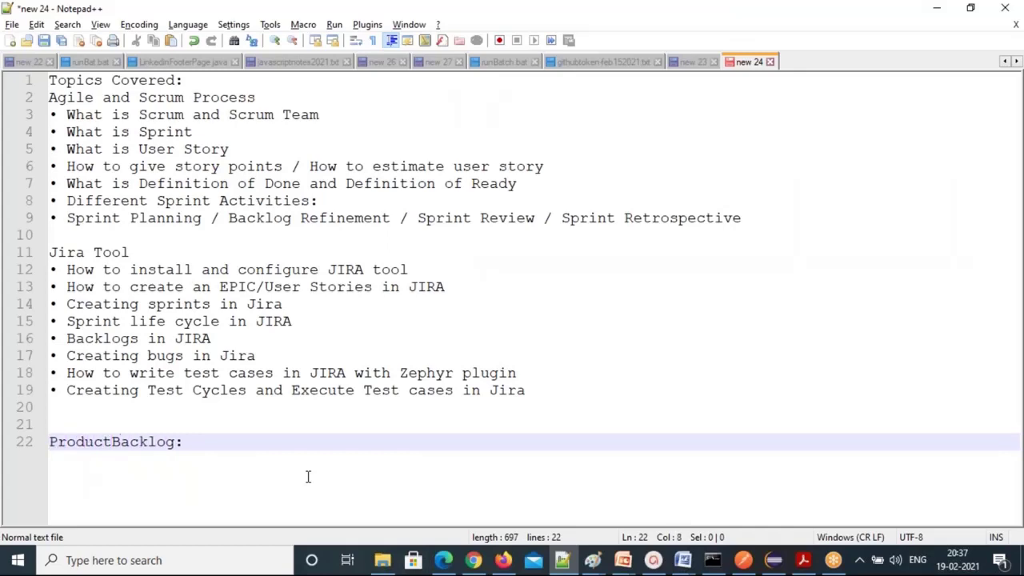
key(End)
key(Return)
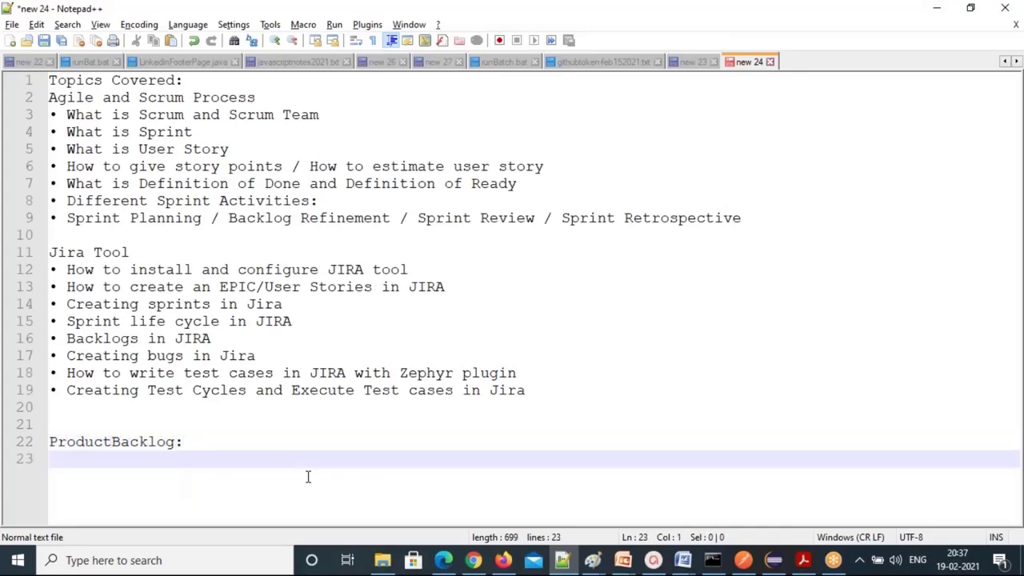
Describe the product backlog under its heading as "All the new requirementss/EPIC/userstories are available"
text(All the new re)
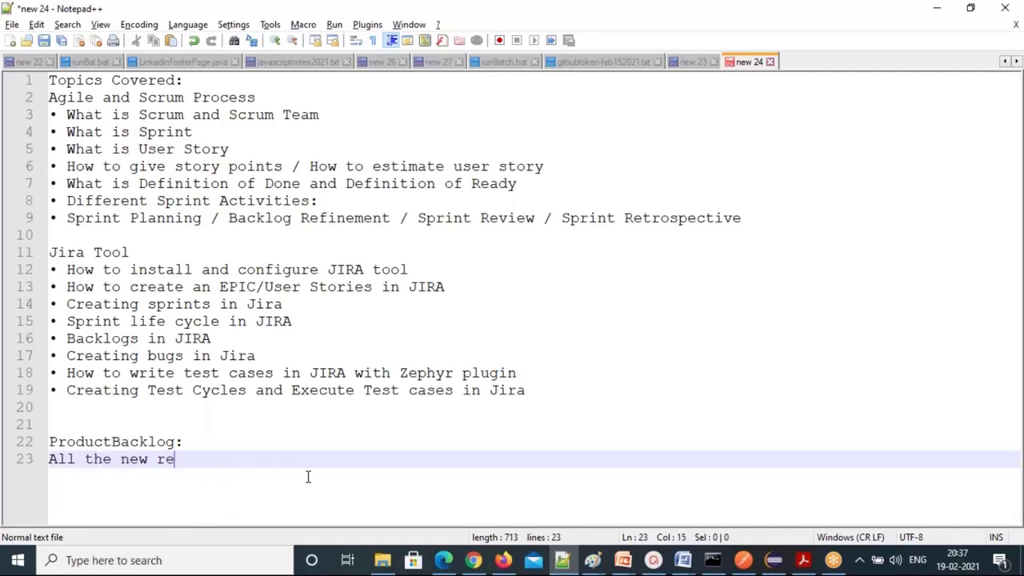
text(quirementss/E)
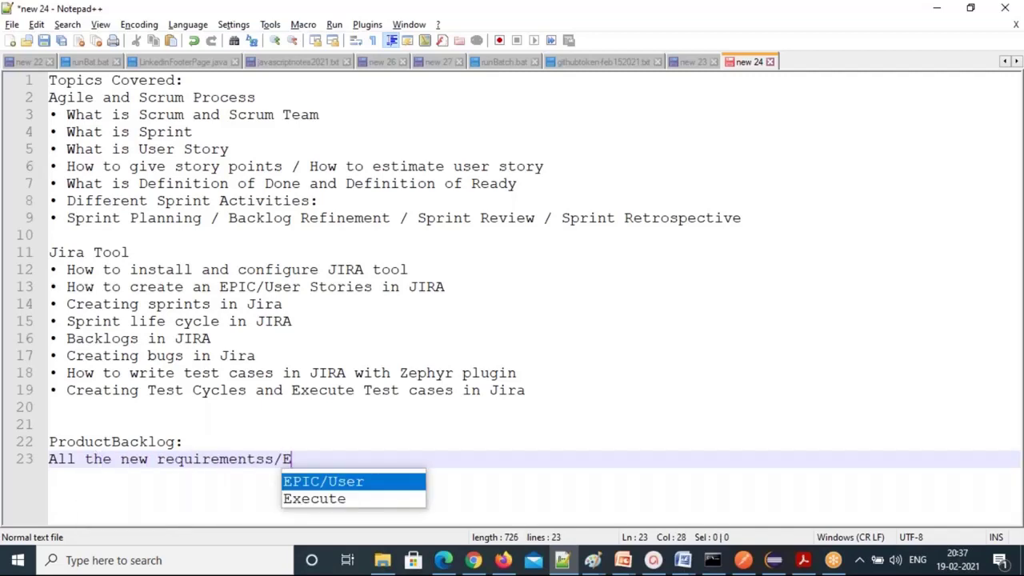
text(PIC/user)
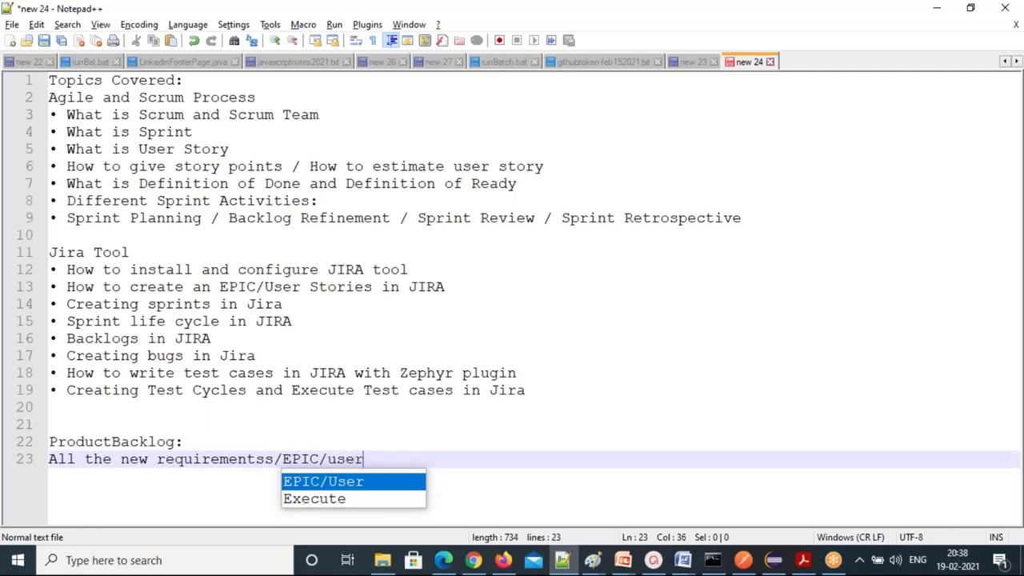
text(stories are available)
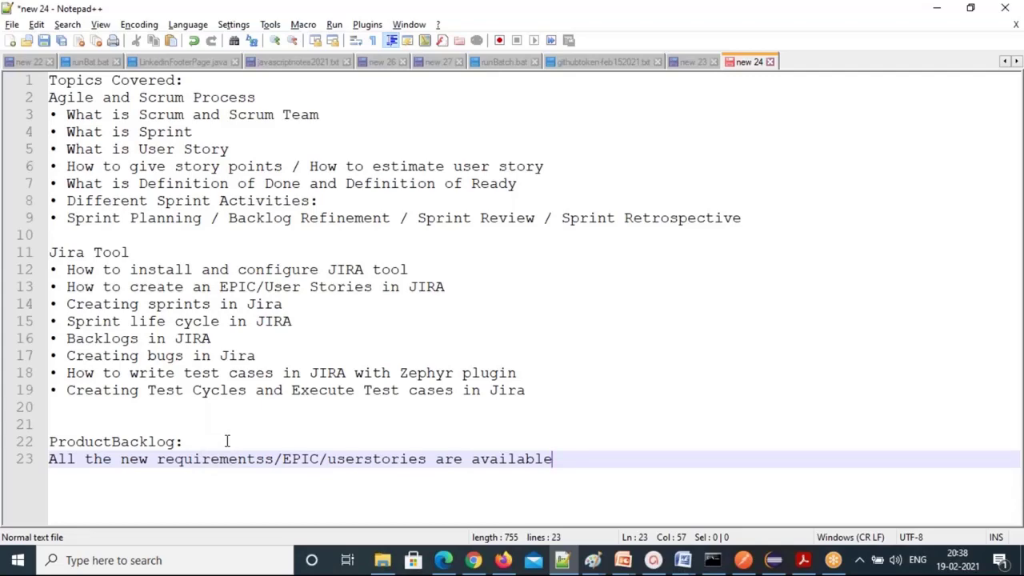
Switch back to Jira in Chrome and open the Backlog of the SBE Sales System project
key(alt+Tab)
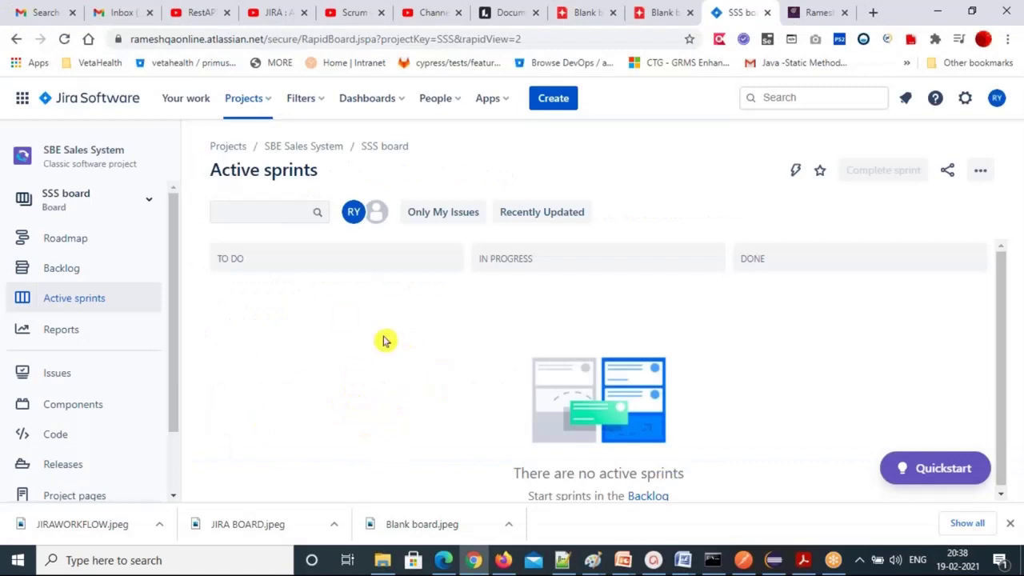
click(71, 272)
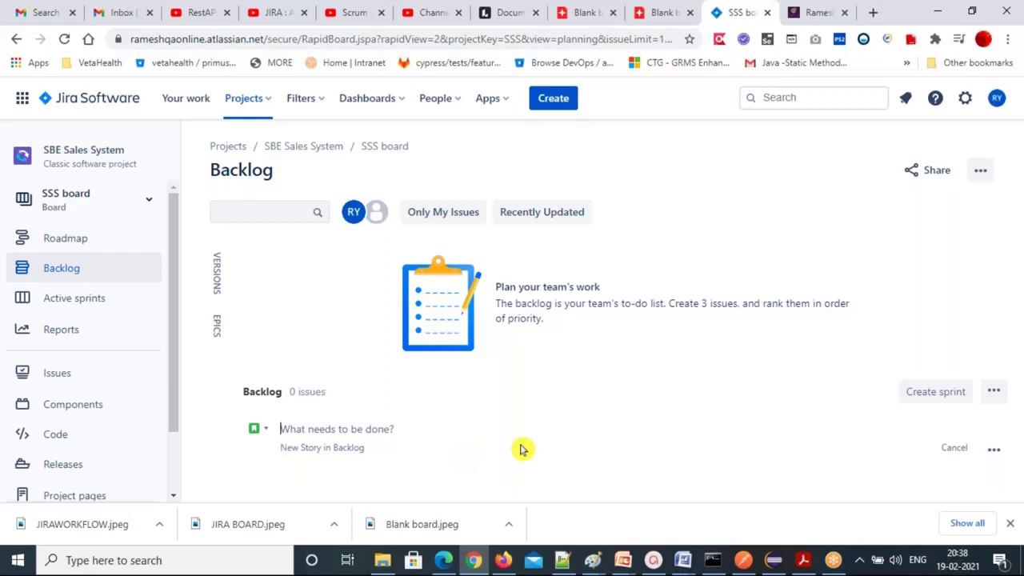
Switch to the empty Lucidspark board in Chrome and draw a wide, unlabelled rectangle as the upper box of a diagram
click(653, 25)
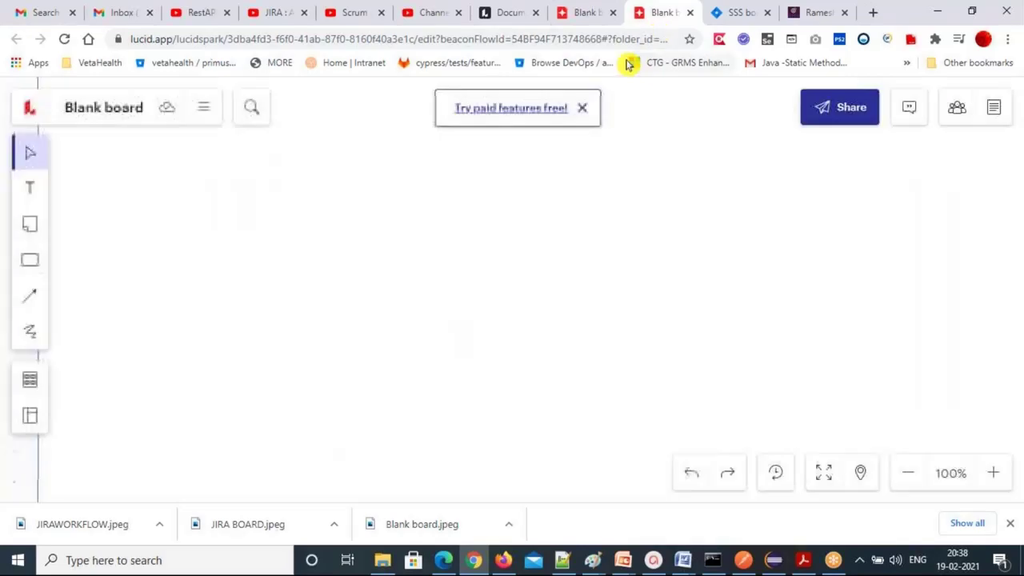
click(30, 262)
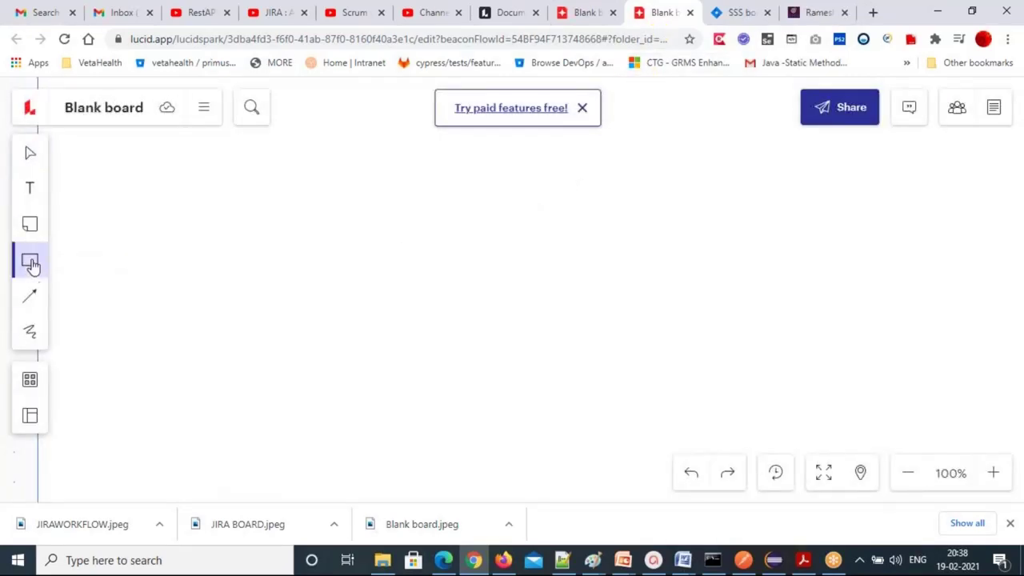
click(31, 381)
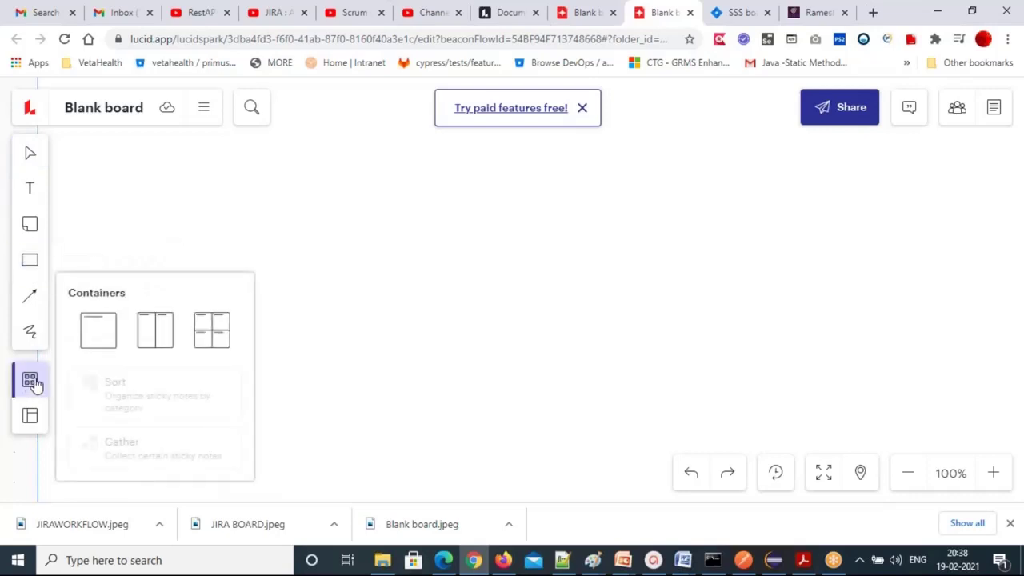
click(35, 264)
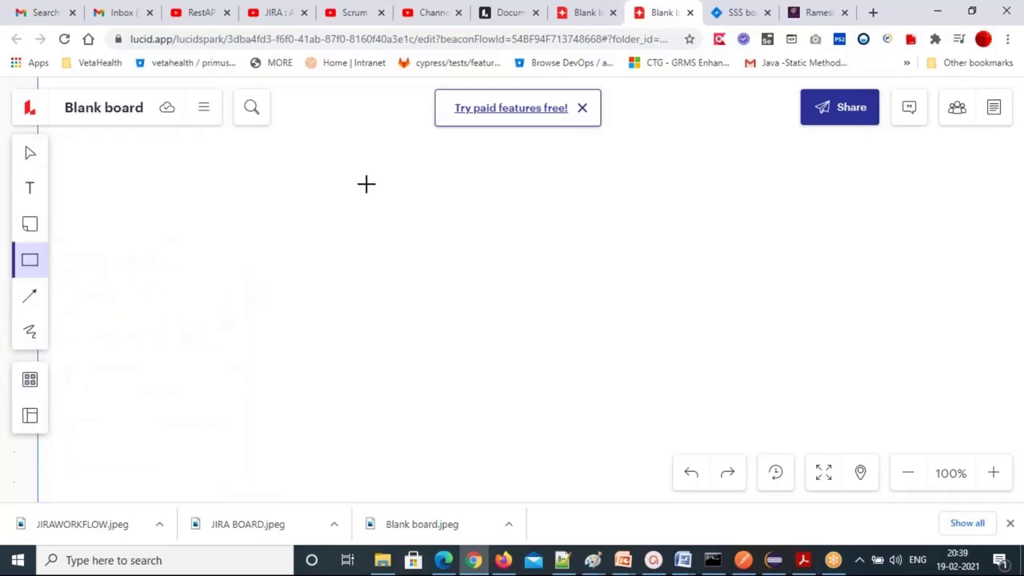
drag(365, 183, 515, 235)
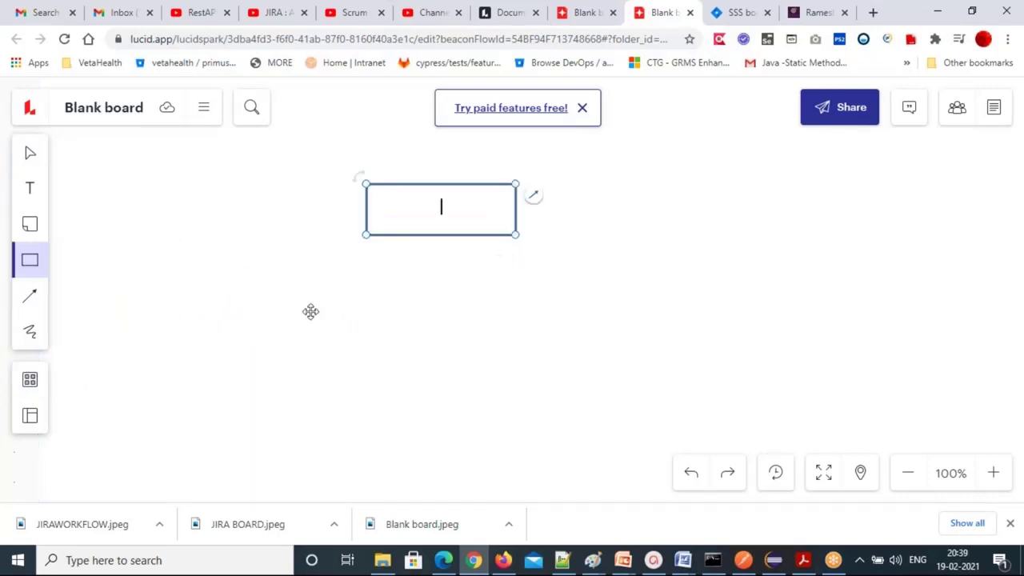
click(312, 302)
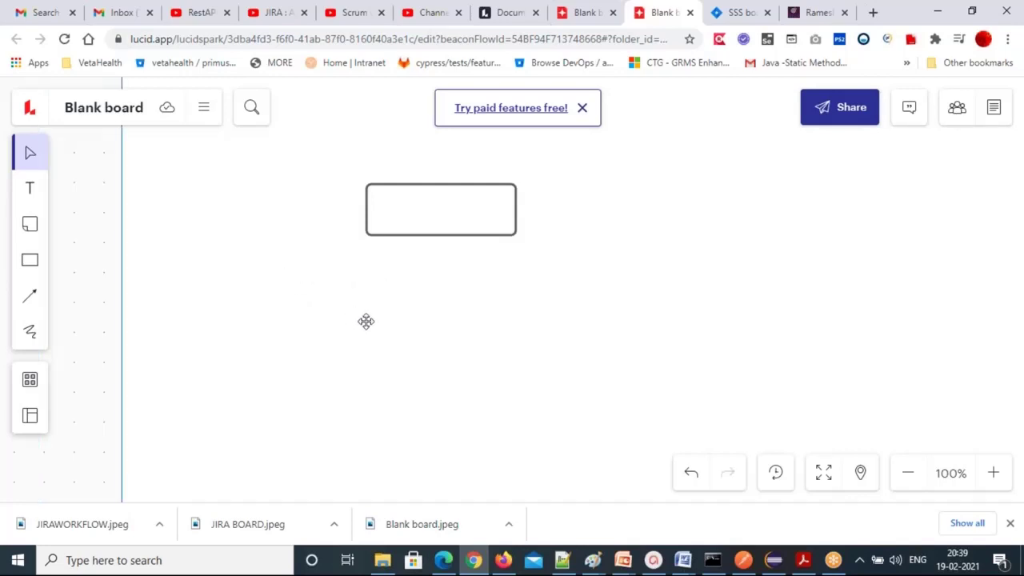
Draw two smaller rectangles below the wide one, the first to its lower left and the second to its lower right
click(30, 260)
drag(267, 275, 352, 326)
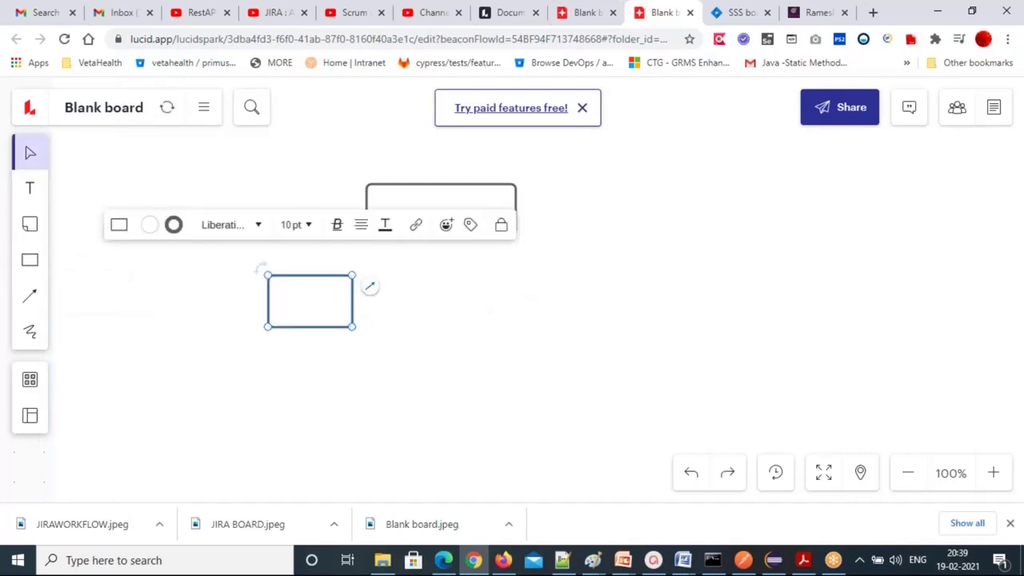
click(160, 286)
click(30, 262)
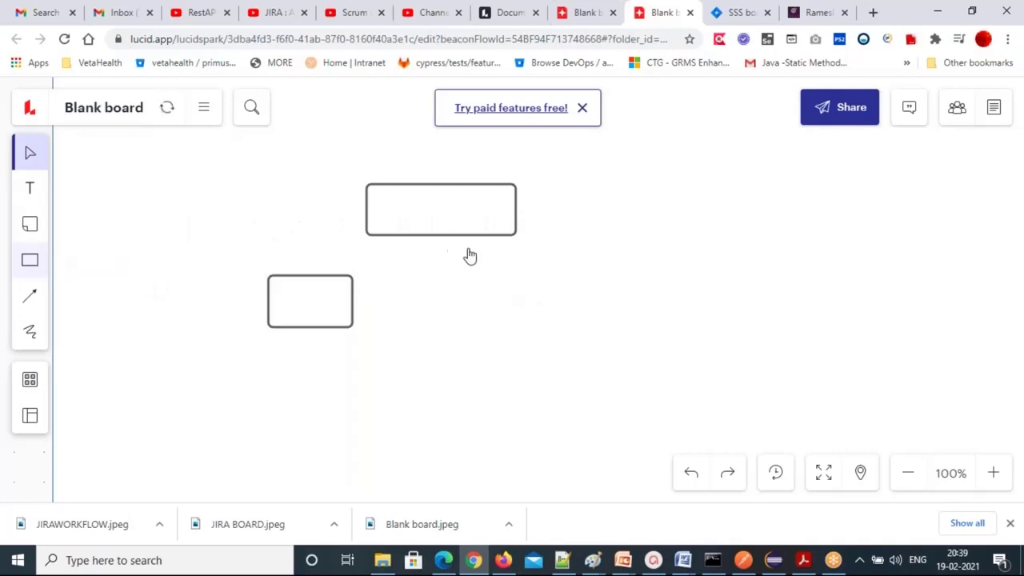
drag(532, 270, 632, 326)
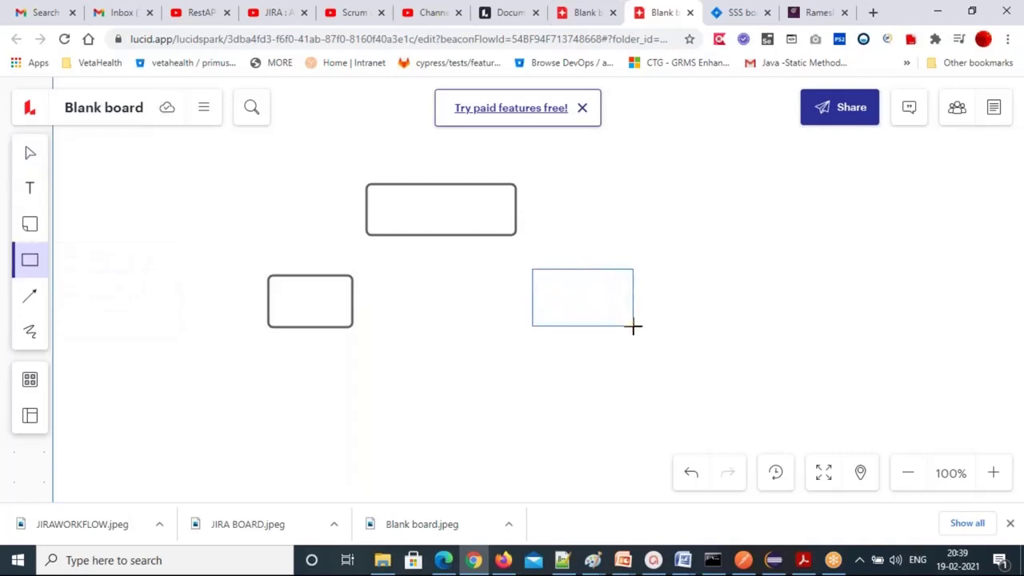
Add the text "EPIC" inside the wide upper rectangle of the diagram
click(344, 242)
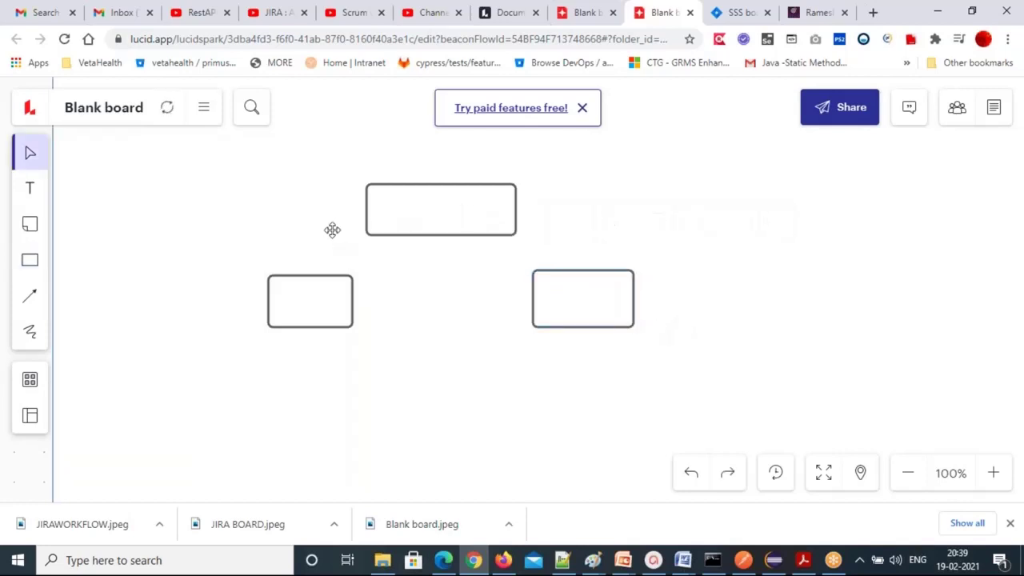
click(30, 190)
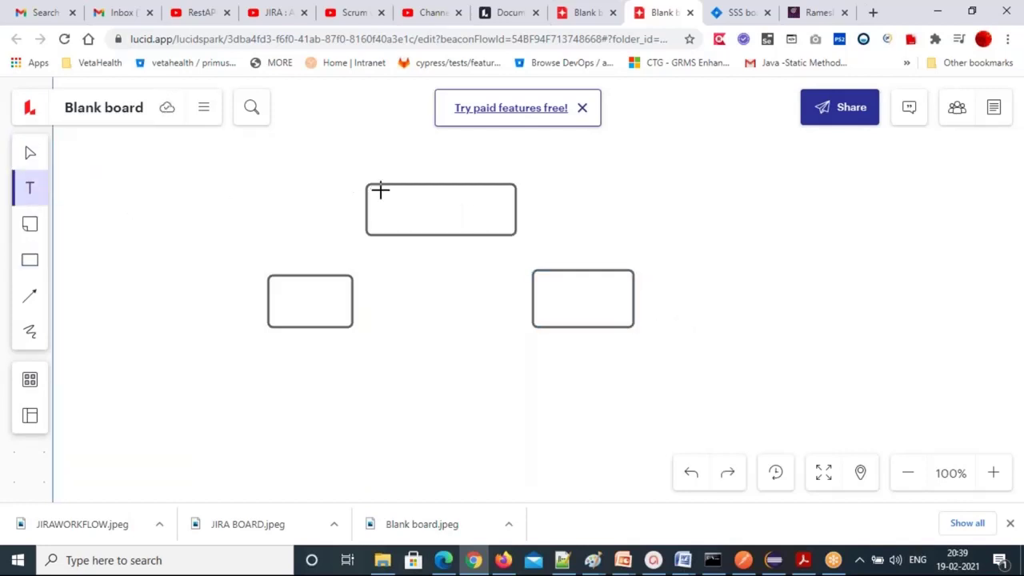
drag(375, 188, 496, 217)
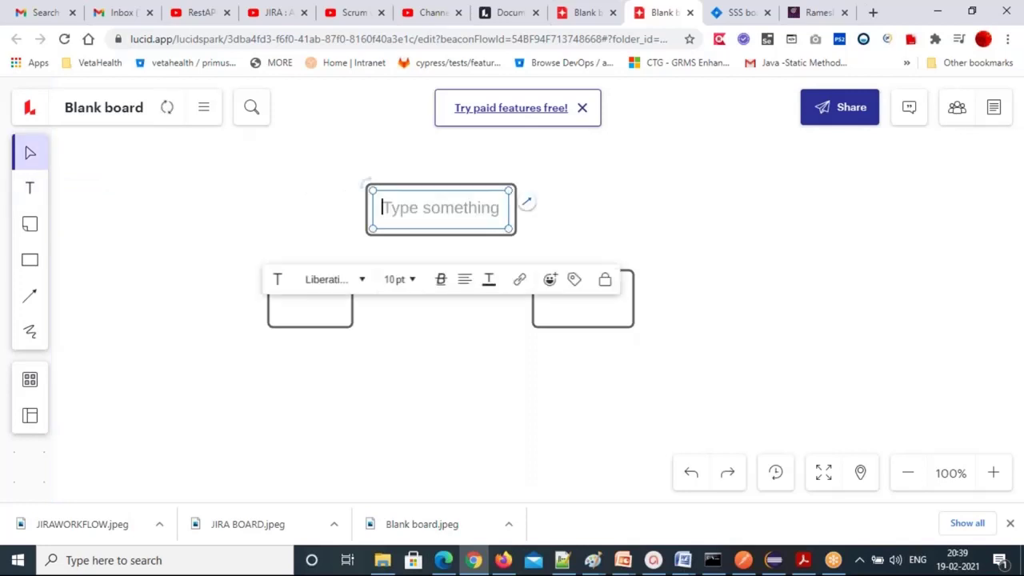
text(EPIC)
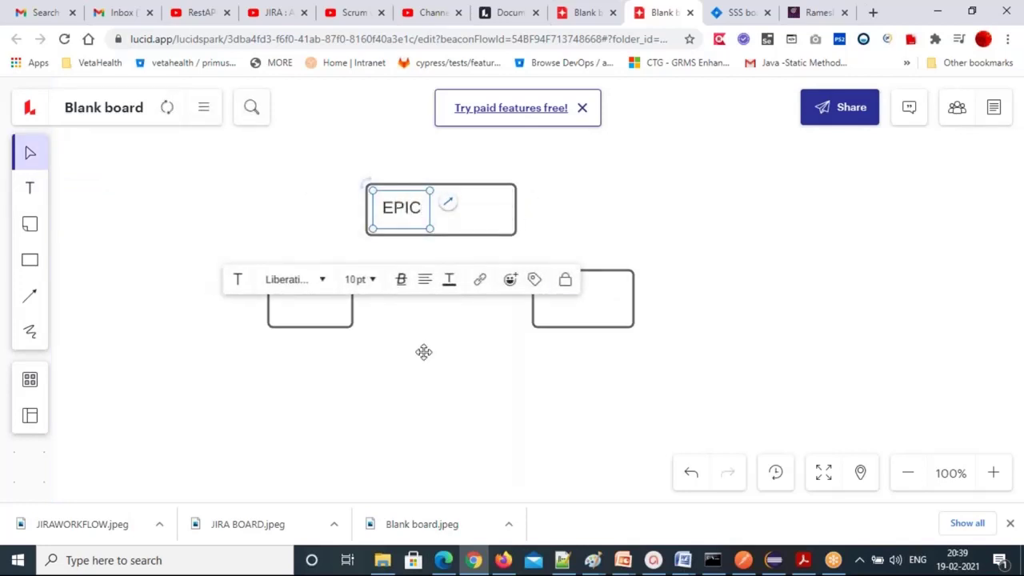
click(423, 352)
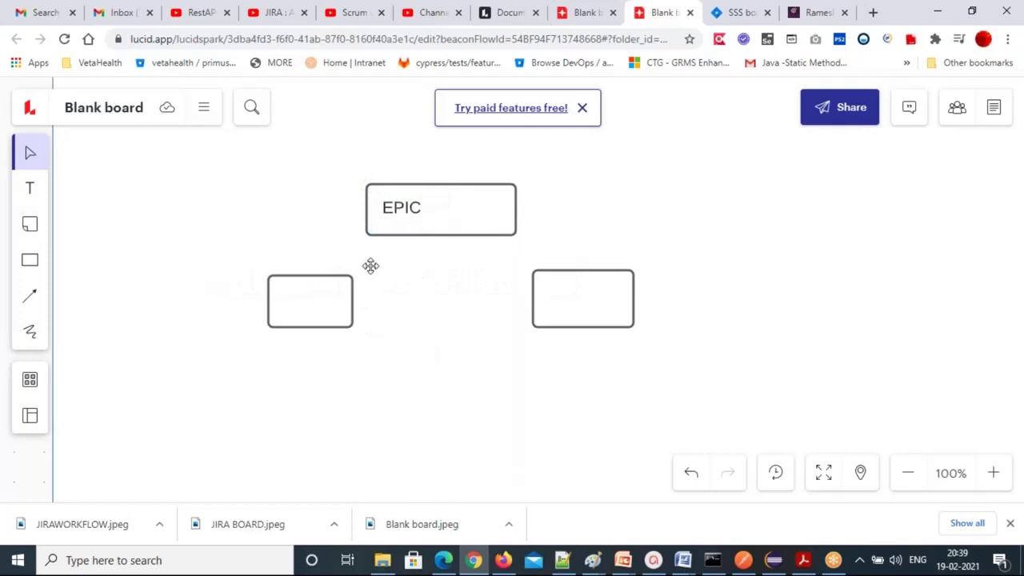
Draw two arrows from the EPIC box, one to the lower-left rectangle and one to the lower-right rectangle
click(30, 299)
drag(362, 232, 335, 271)
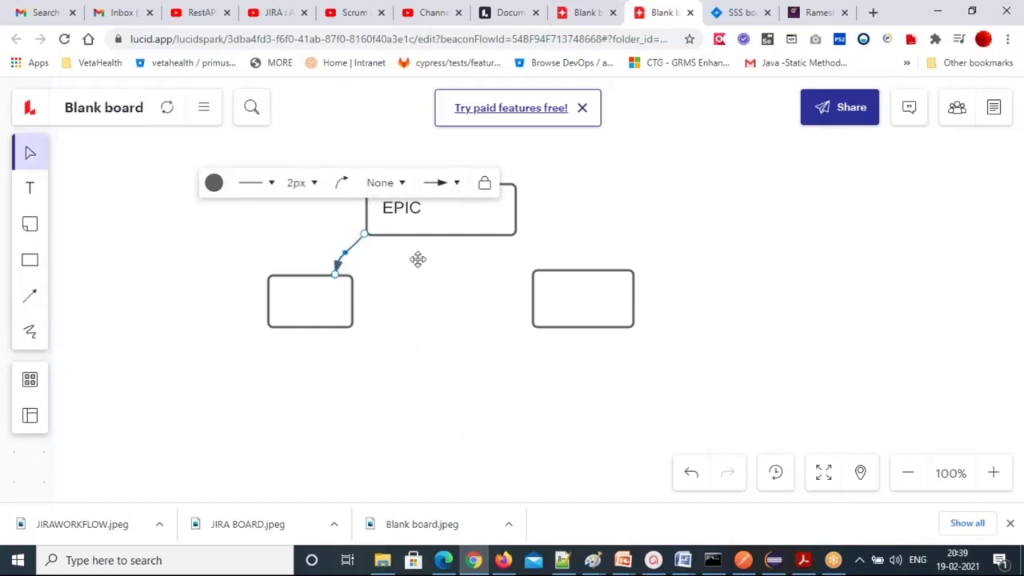
click(519, 256)
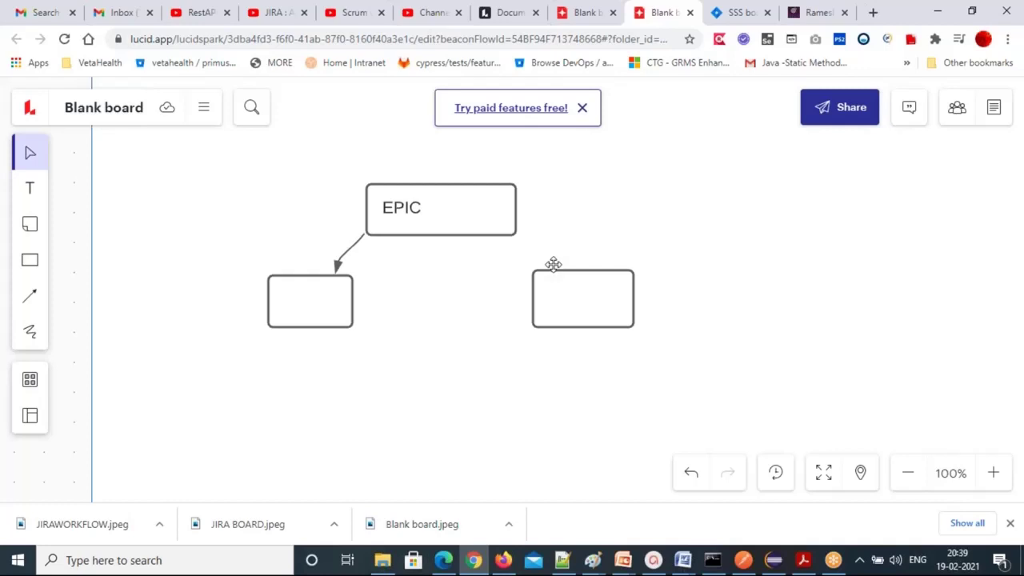
key(ctrl+z)
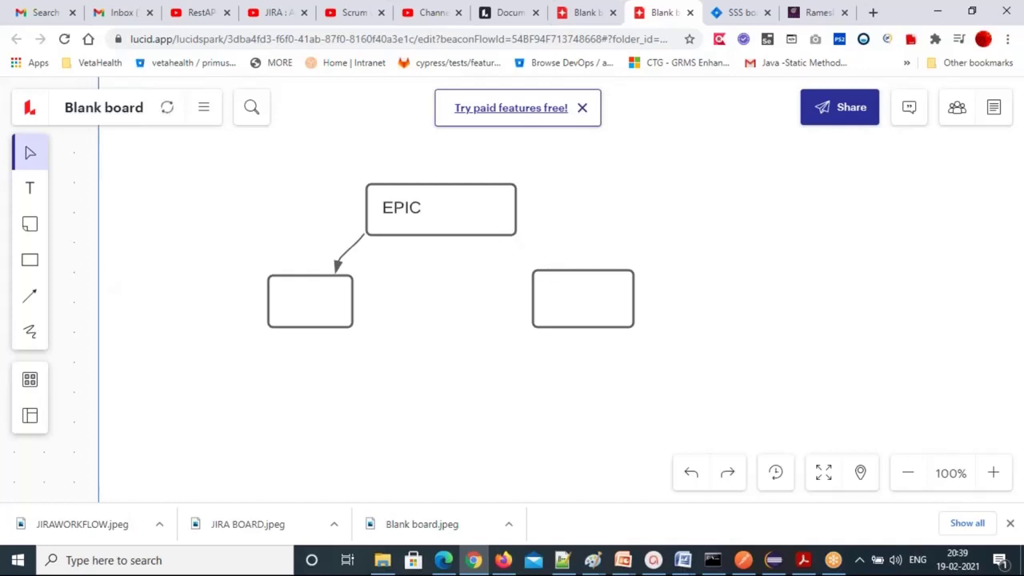
click(30, 295)
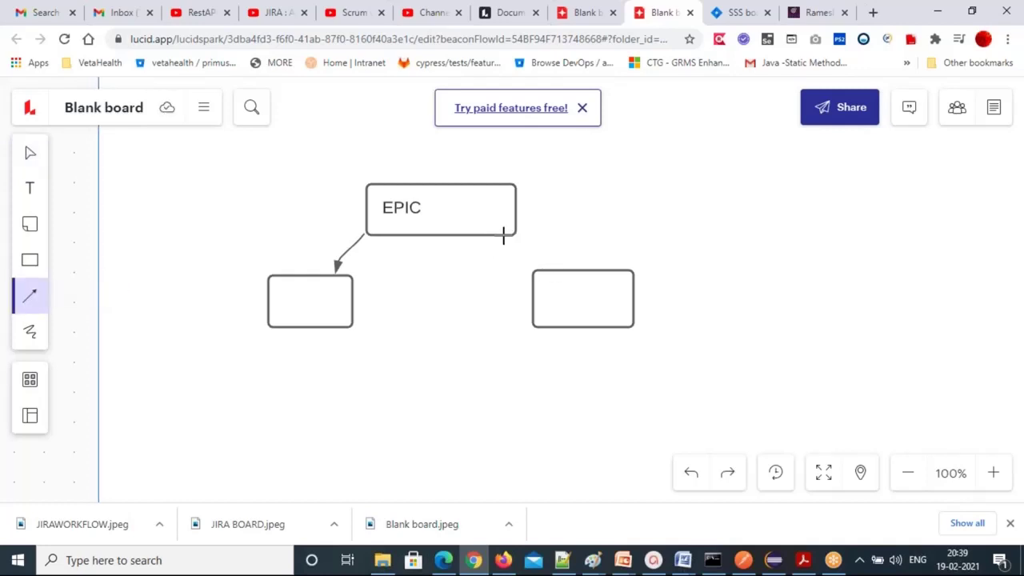
drag(503, 236, 558, 270)
click(439, 297)
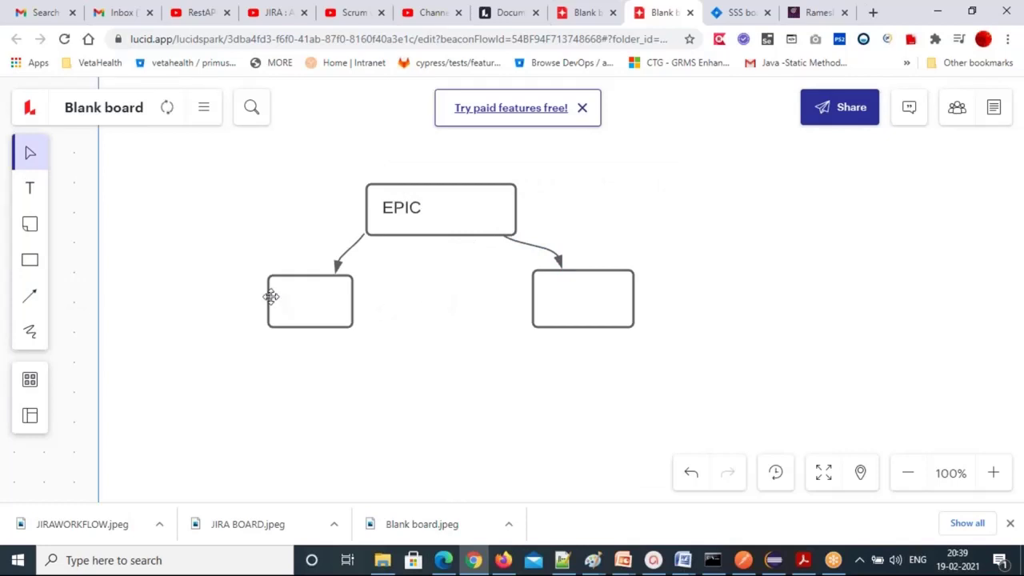
Move the lower-left rectangle further away from the EPIC box and label it "Story"
drag(272, 289, 143, 298)
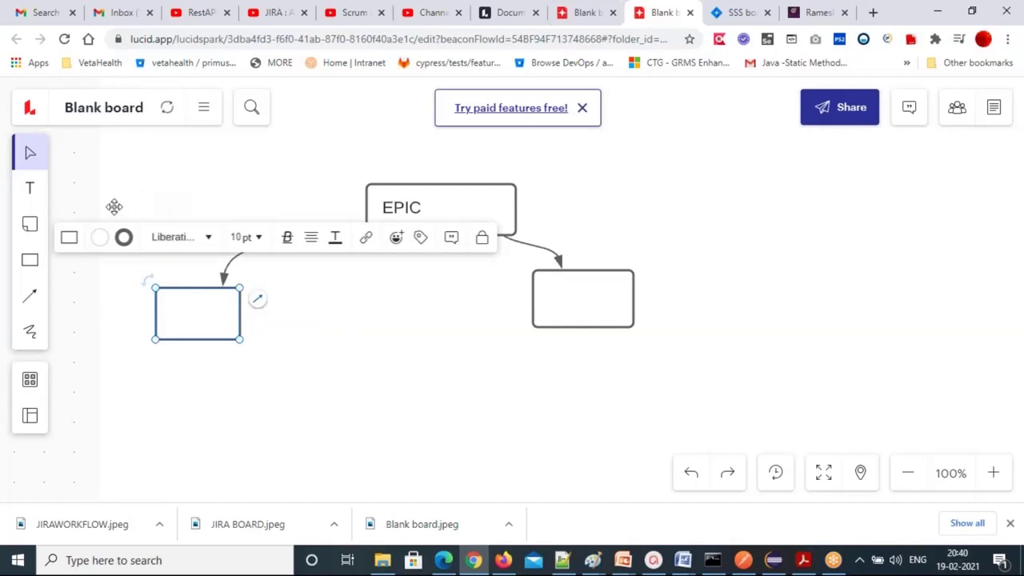
click(29, 188)
click(219, 320)
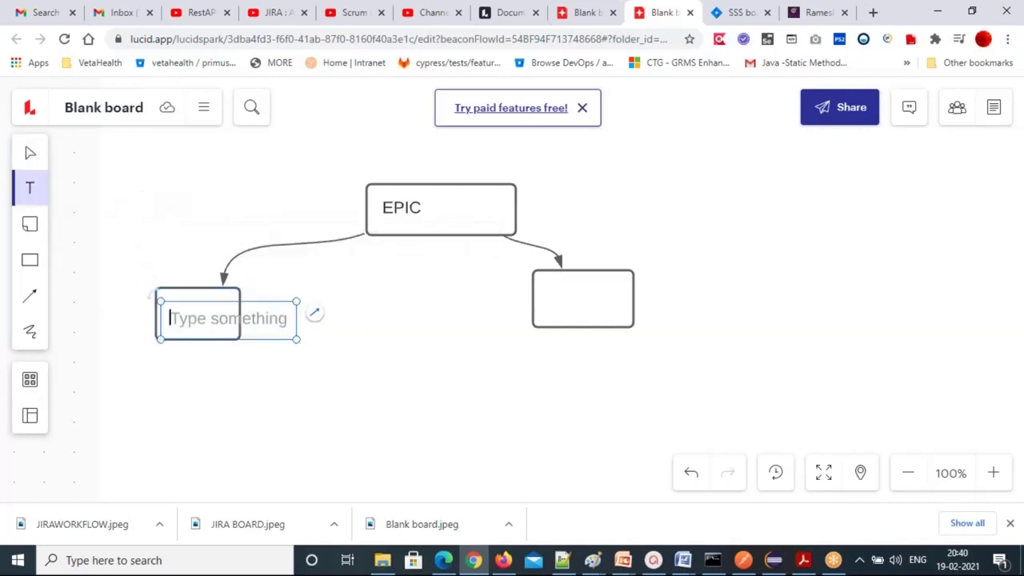
text(Story)
click(313, 268)
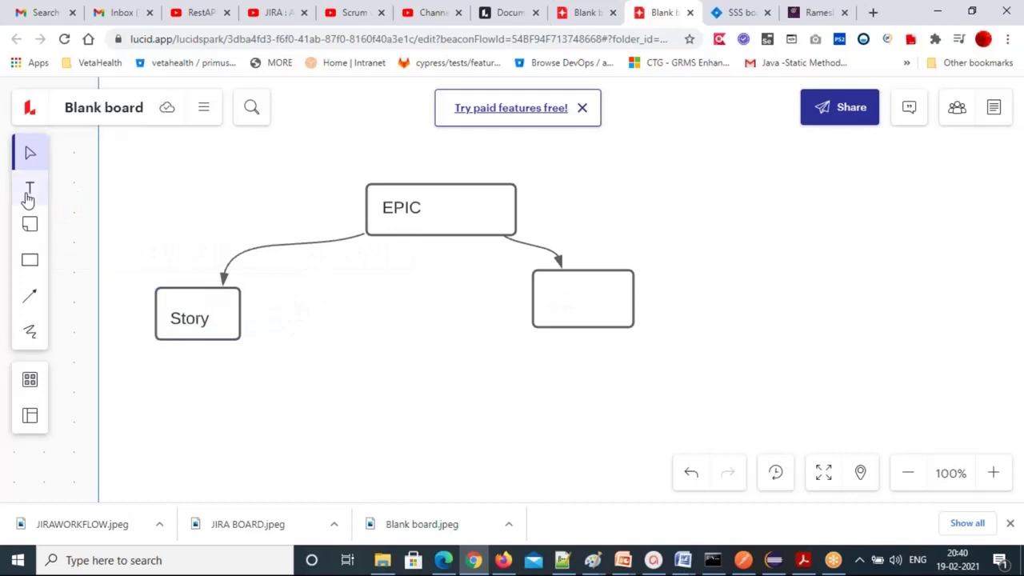
Add the text "Story" inside the unlabelled lower-right rectangle
click(30, 190)
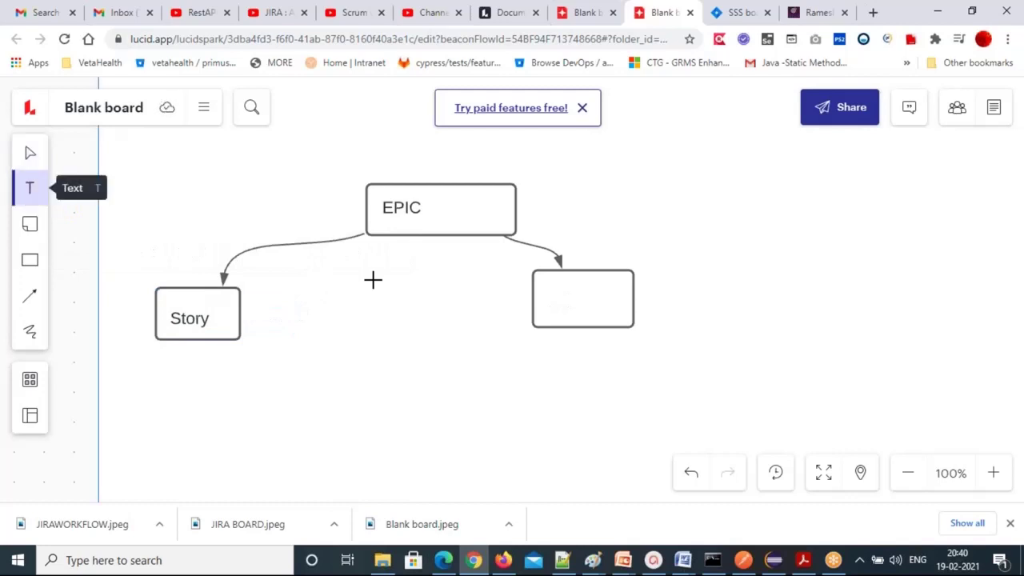
click(578, 292)
text(Story)
click(394, 392)
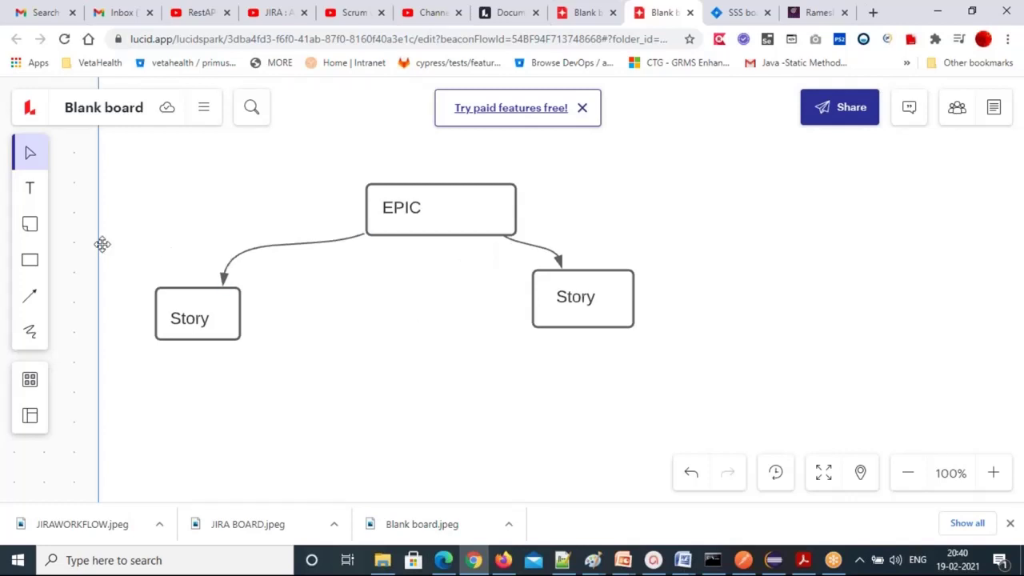
Draw a third rectangle below the EPIC box, between the two Story boxes
click(35, 274)
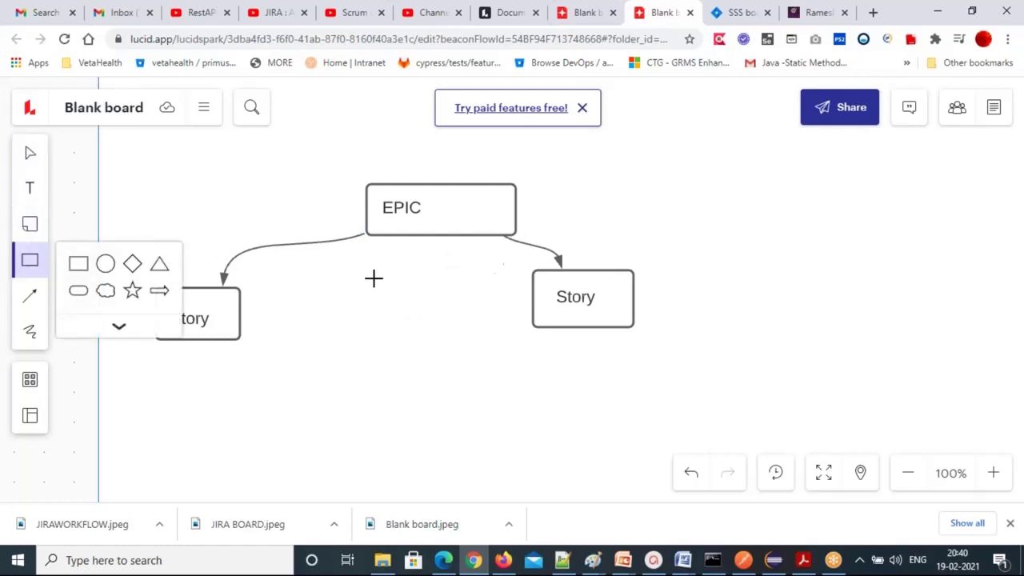
drag(346, 288, 467, 327)
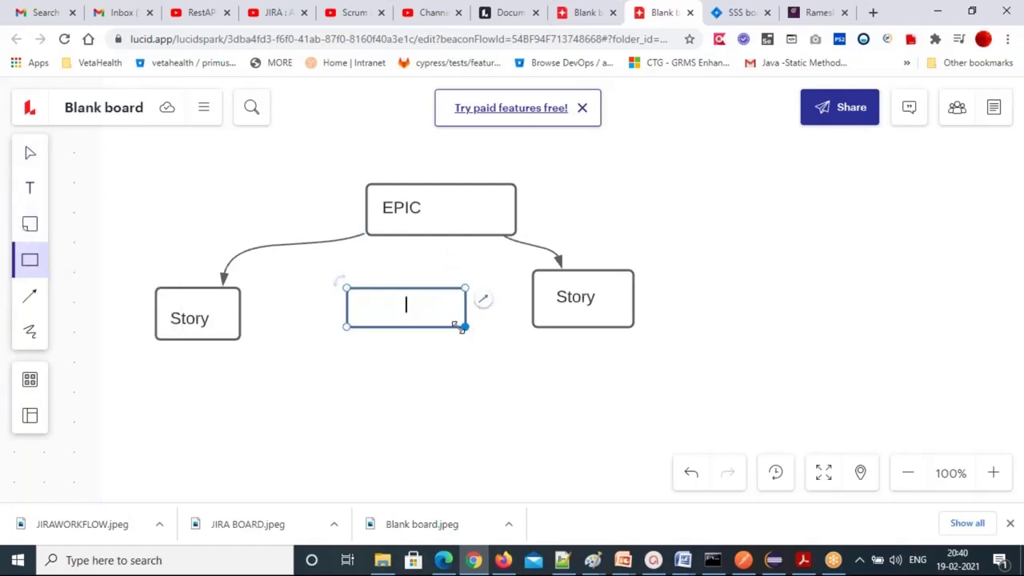
click(270, 187)
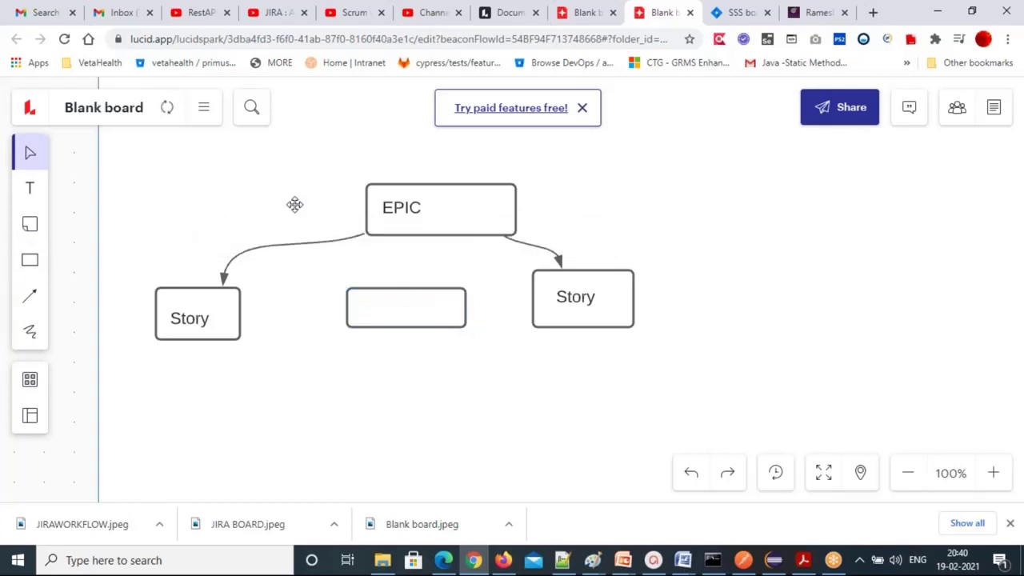
click(30, 299)
click(403, 237)
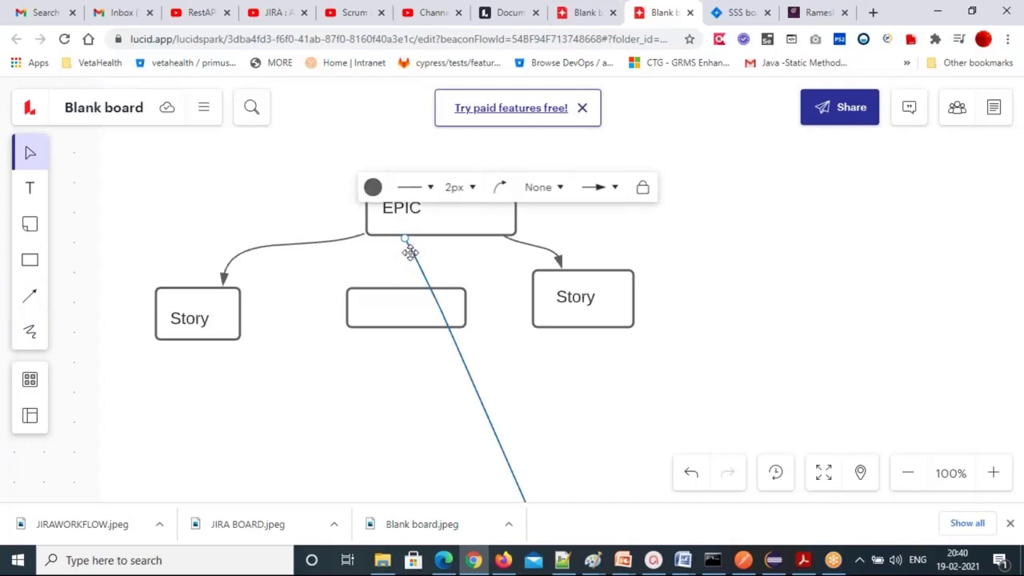
key(ctrl+z)
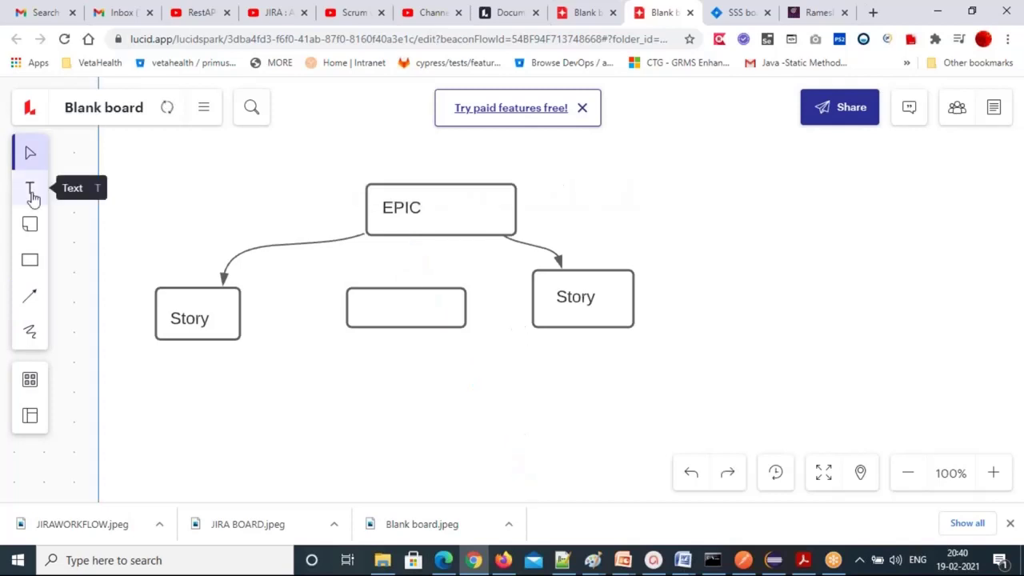
Add the text "Story2" inside the empty middle rectangle
click(32, 191)
drag(354, 297, 434, 323)
text(Suer)
key(BackSpace)
key(BackSpace)
key(BackSpace)
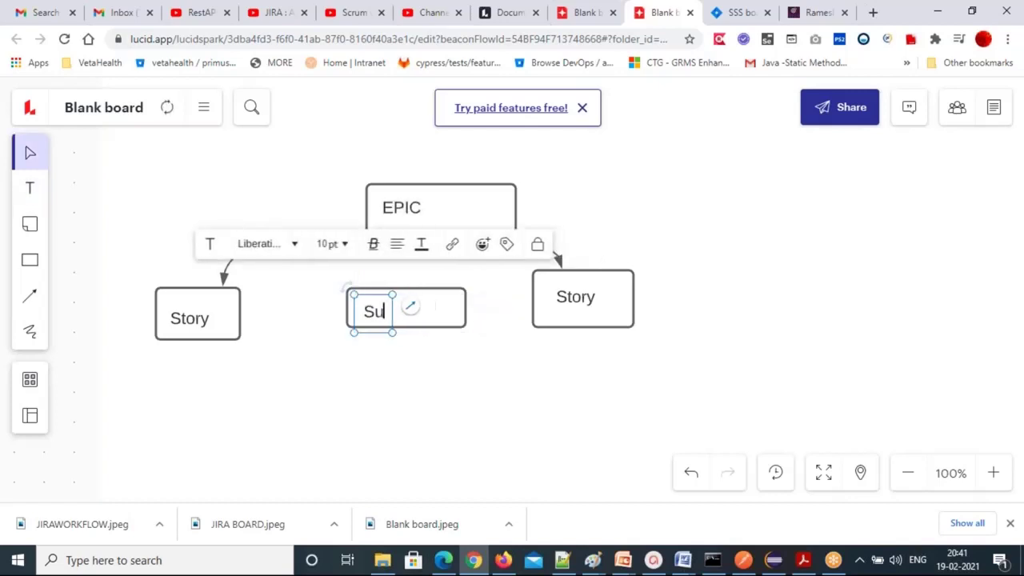
text(tory2)
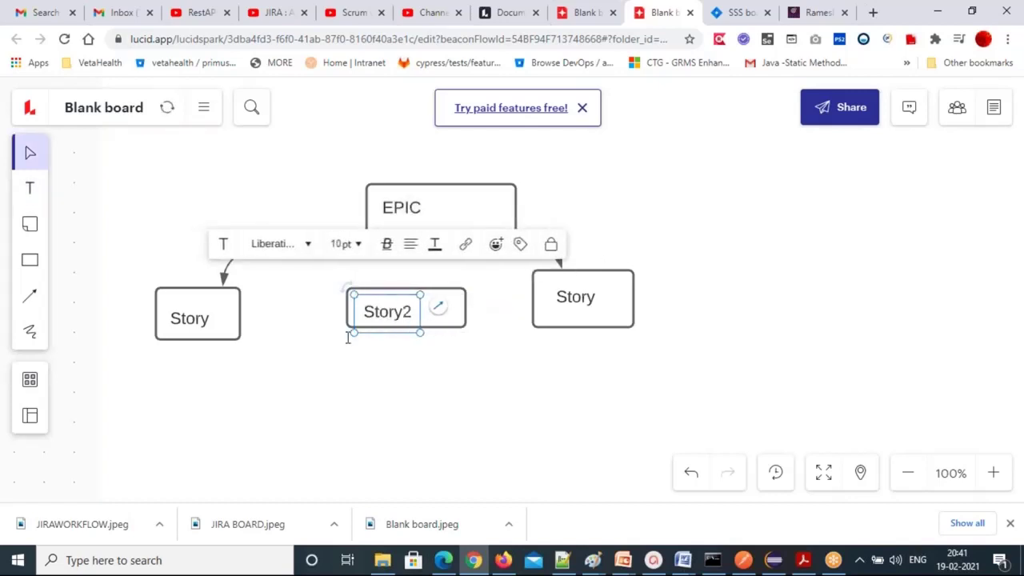
Change the label of the lower-left box to "Story1"
click(214, 317)
click(210, 320)
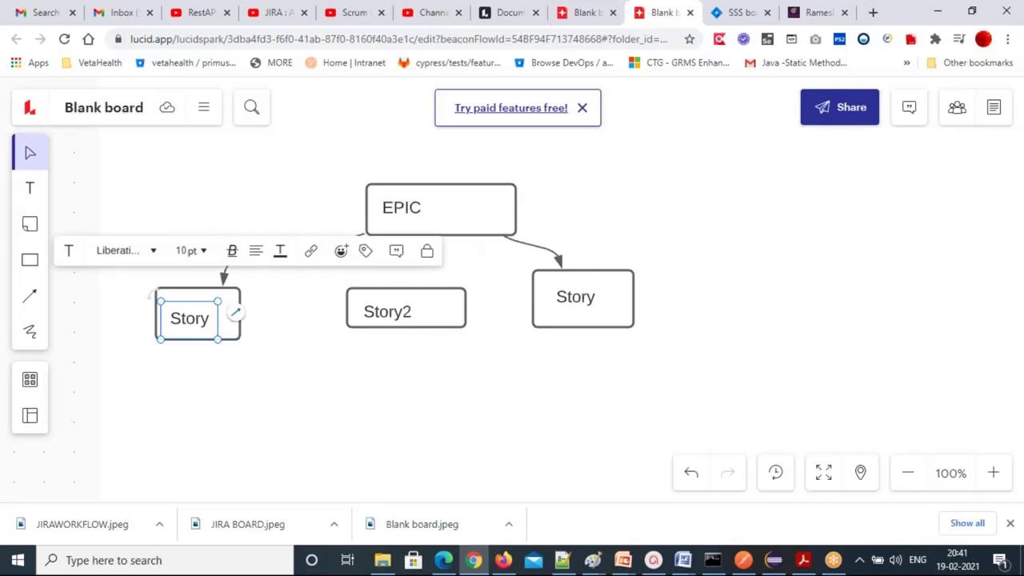
click(210, 320)
click(212, 321)
click(216, 323)
text(1)
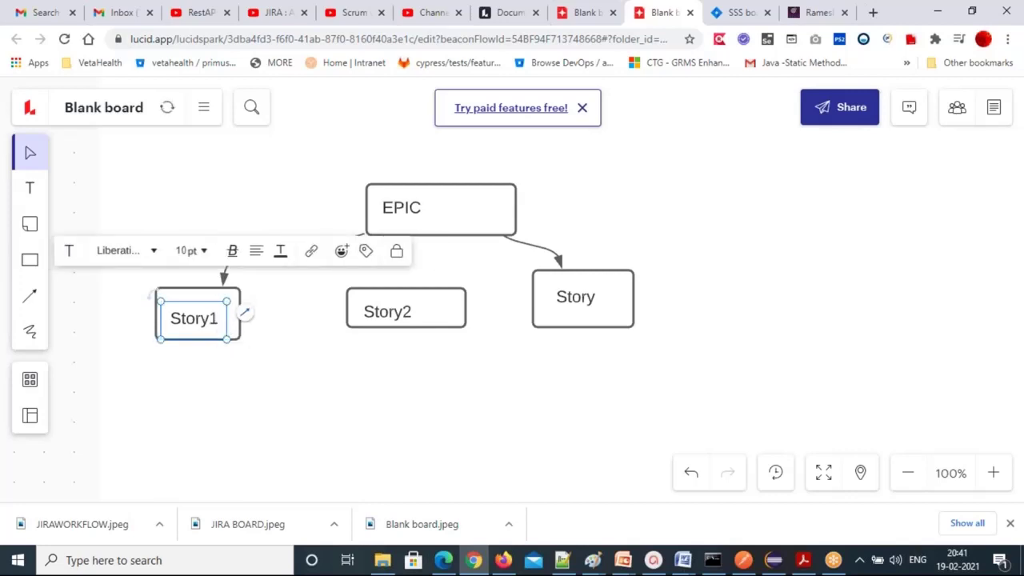
Change the label of the lower-right box to "Story3"
click(561, 309)
click(562, 309)
click(596, 298)
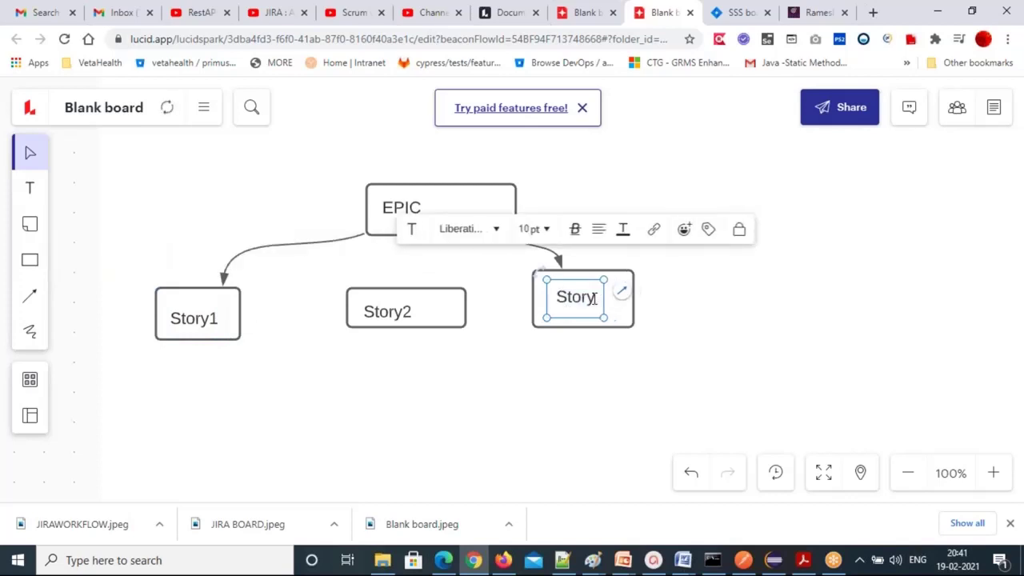
text(3)
click(452, 408)
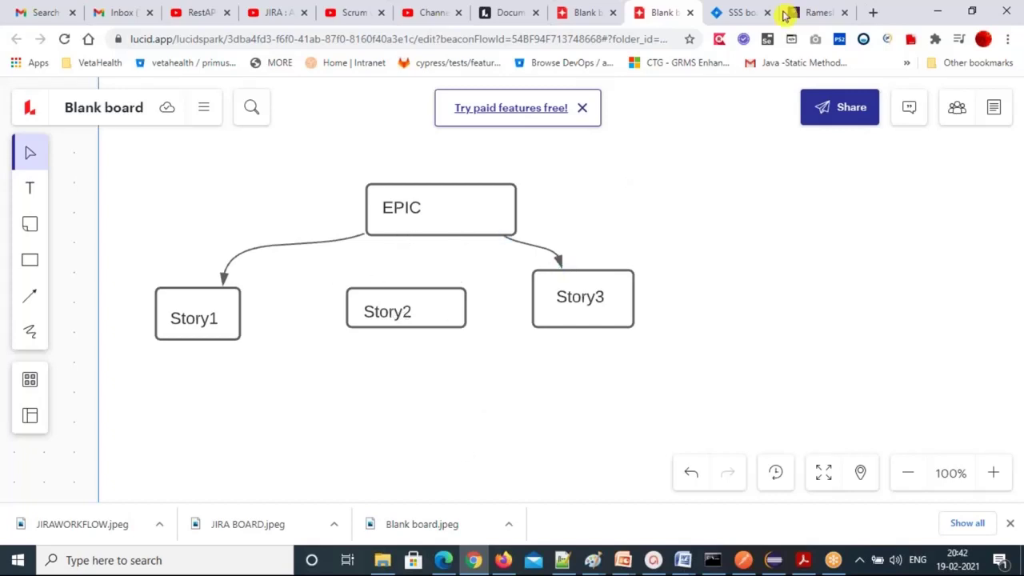
Switch to the Jira backlog of SBE Sales System and create a version named SSSV1.0
click(734, 15)
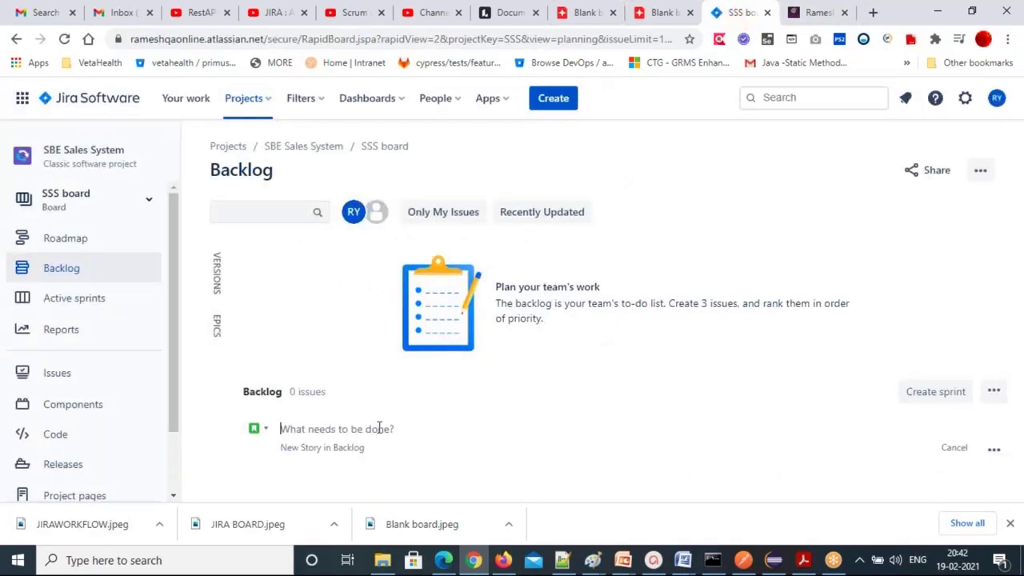
click(216, 272)
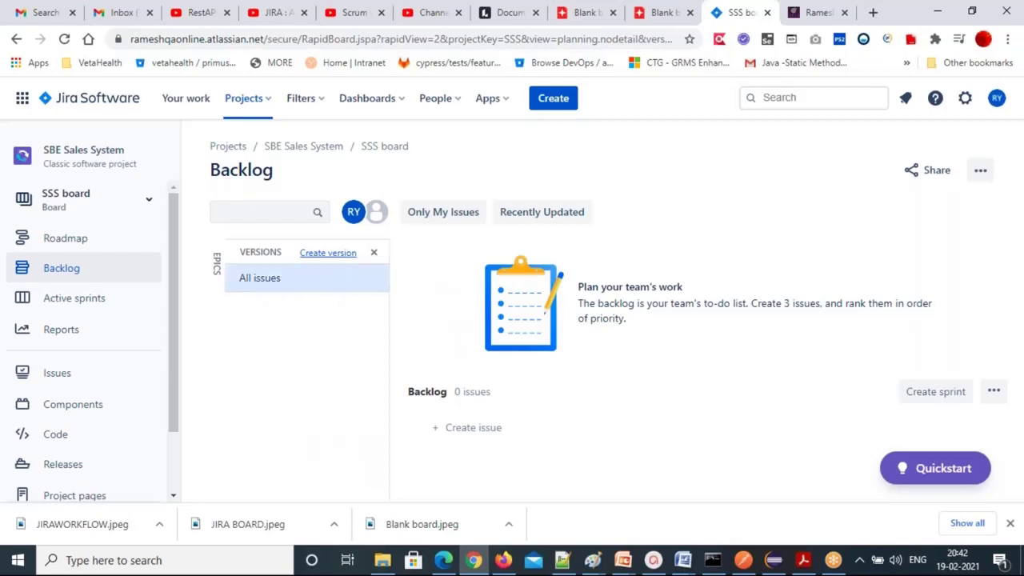
click(328, 252)
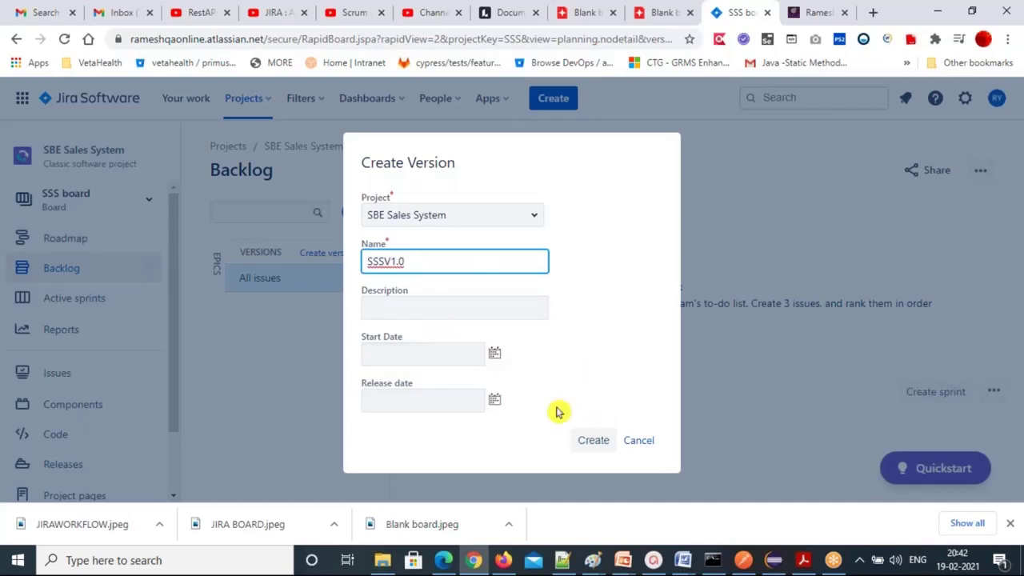
click(593, 440)
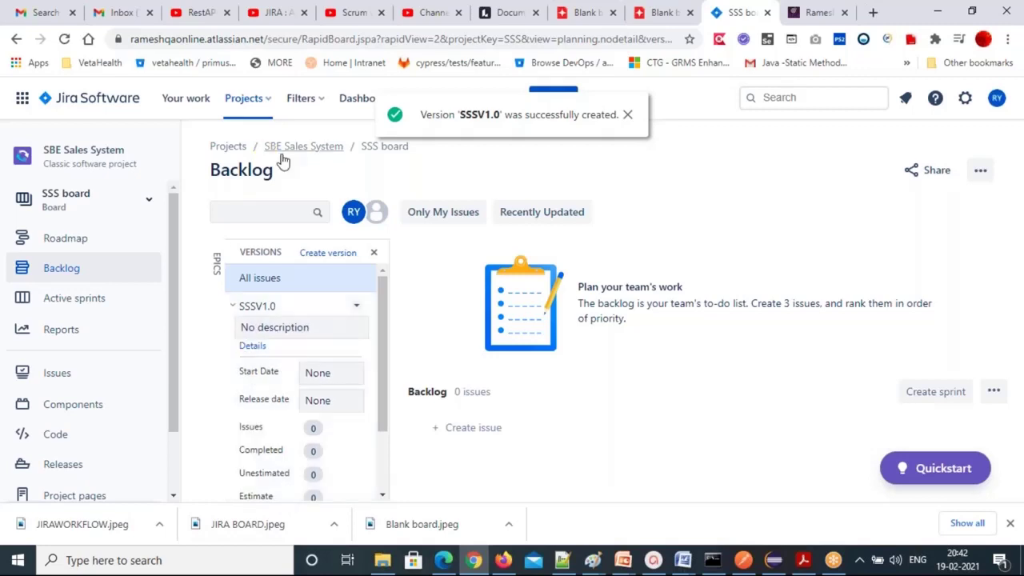
Show the epics beside the backlog and hide the versions
click(216, 275)
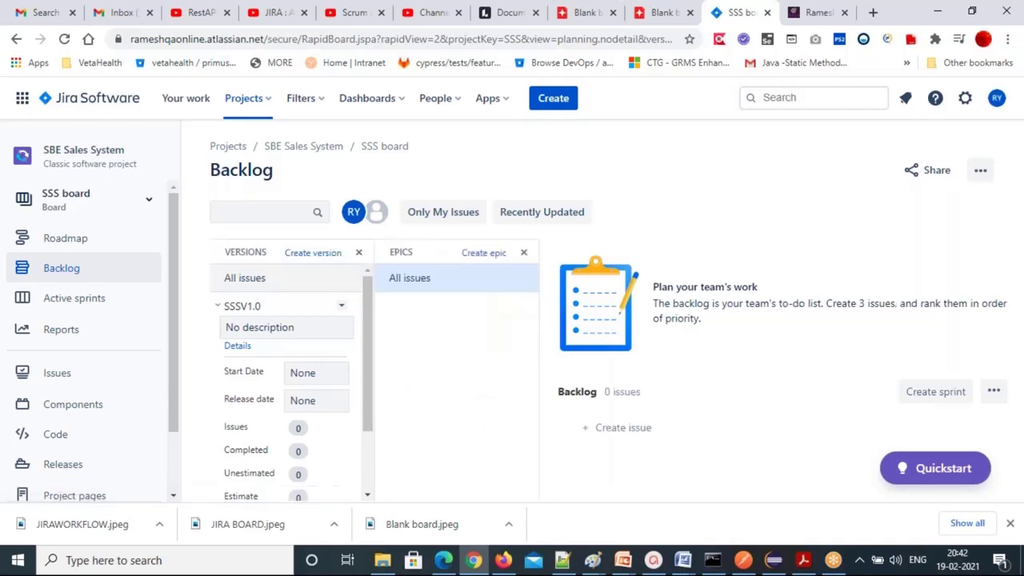
click(316, 277)
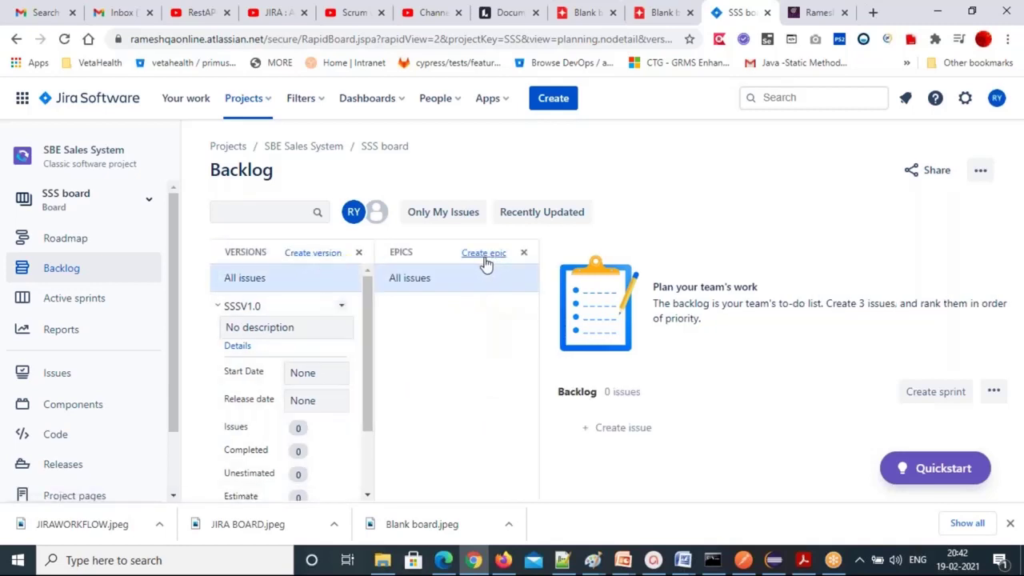
click(360, 254)
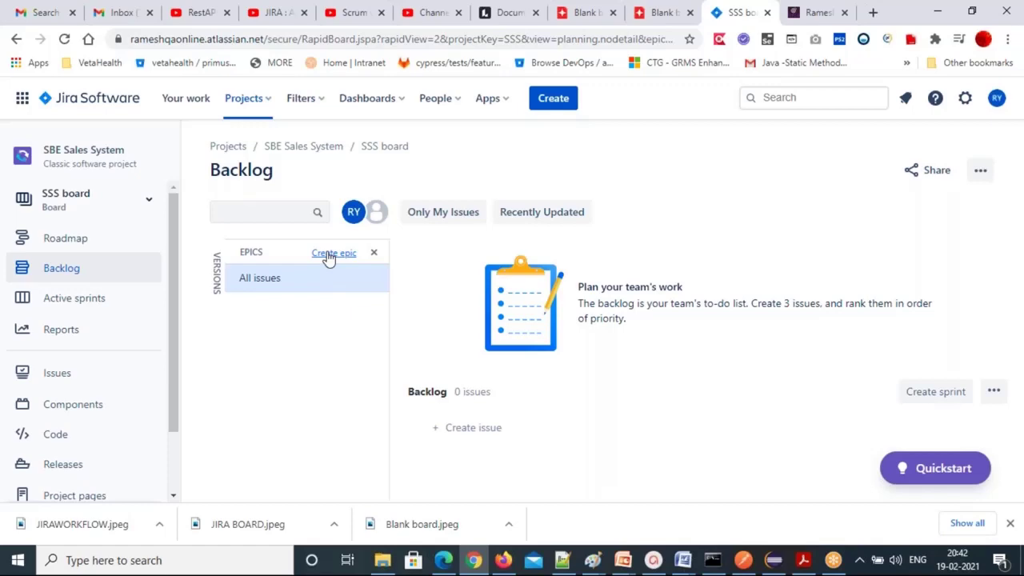
Start a new epic in SBE Sales System and name it "SSS-EPIC-01-Solar Based Energy sales features"
click(329, 254)
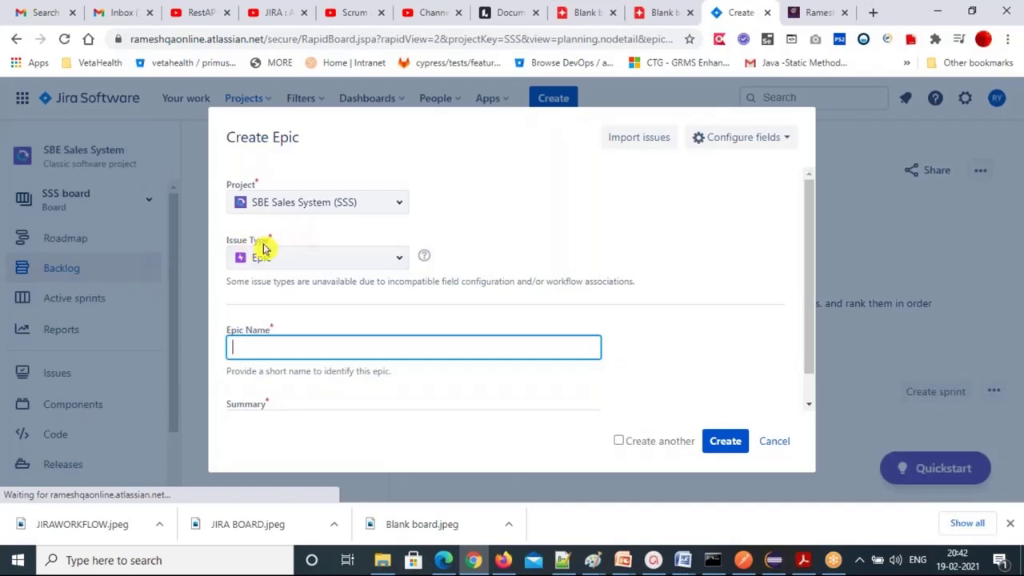
click(399, 264)
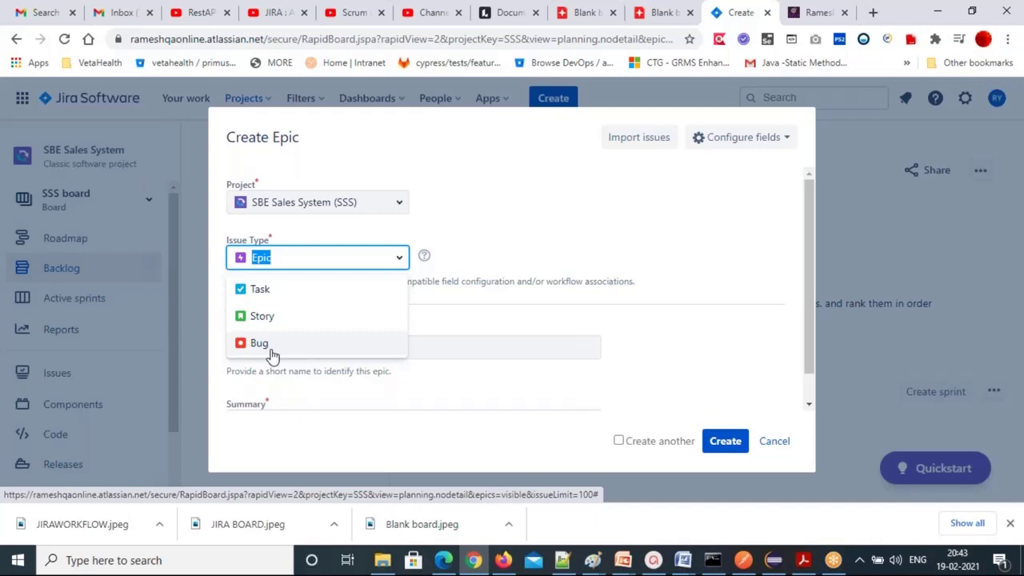
click(530, 213)
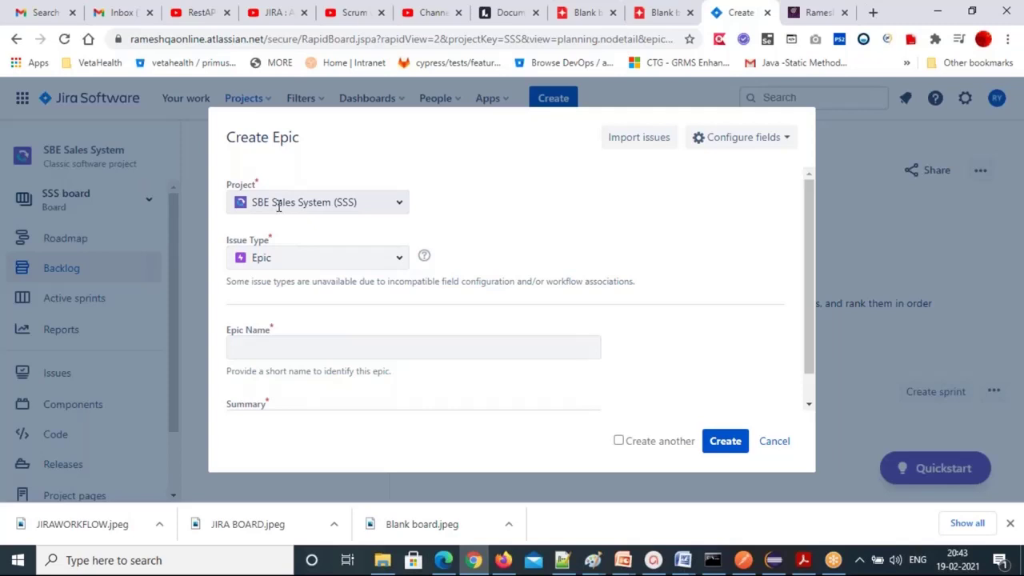
click(246, 352)
text(SSS)
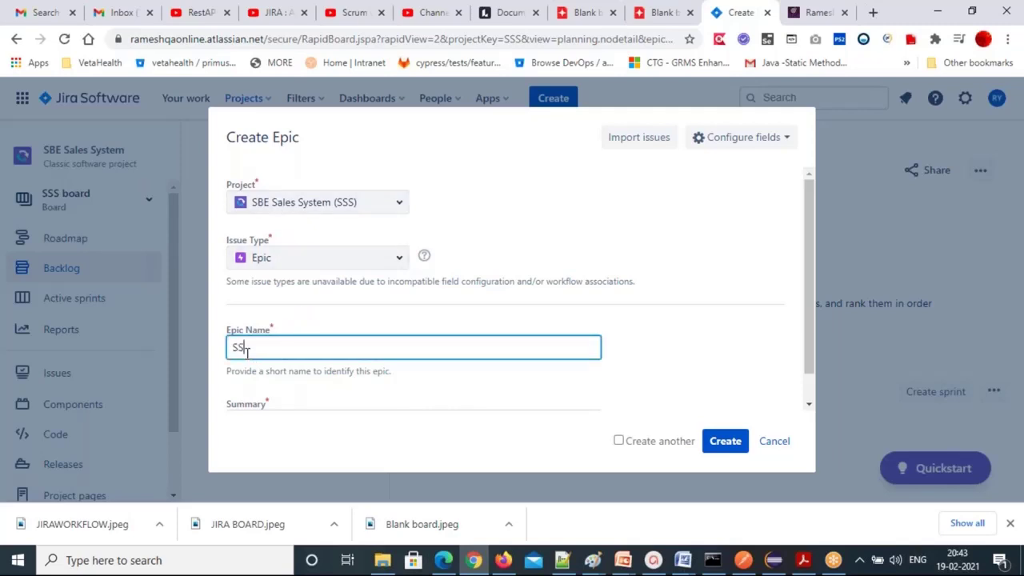
text(-EPIC-01-Solar Base)
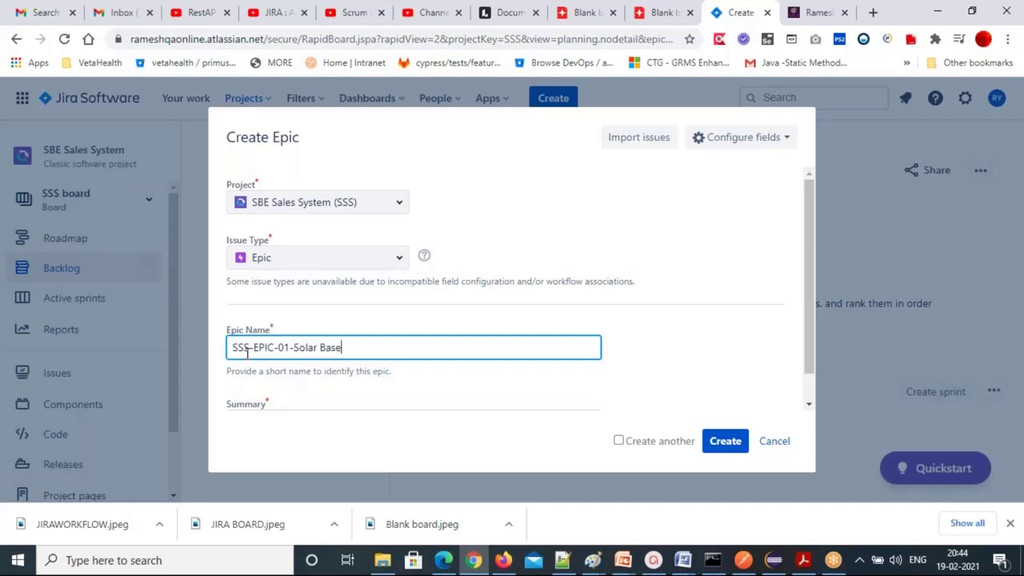
text(d Energy sales features)
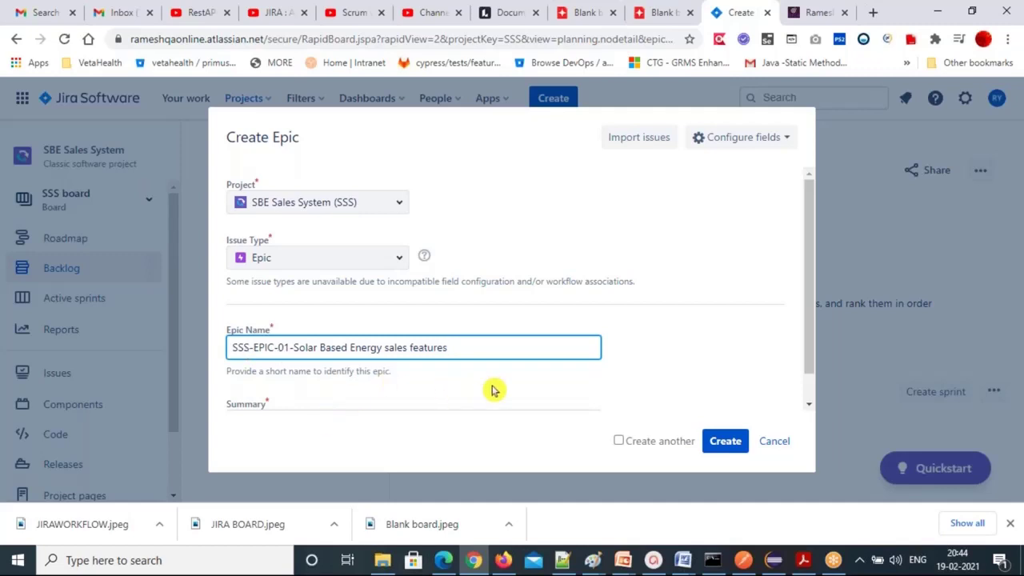
Copy the first sentence of section 1.3 Background from the Word requirement document into the epic's summary and create the epic
scroll(492, 390, down, 1)
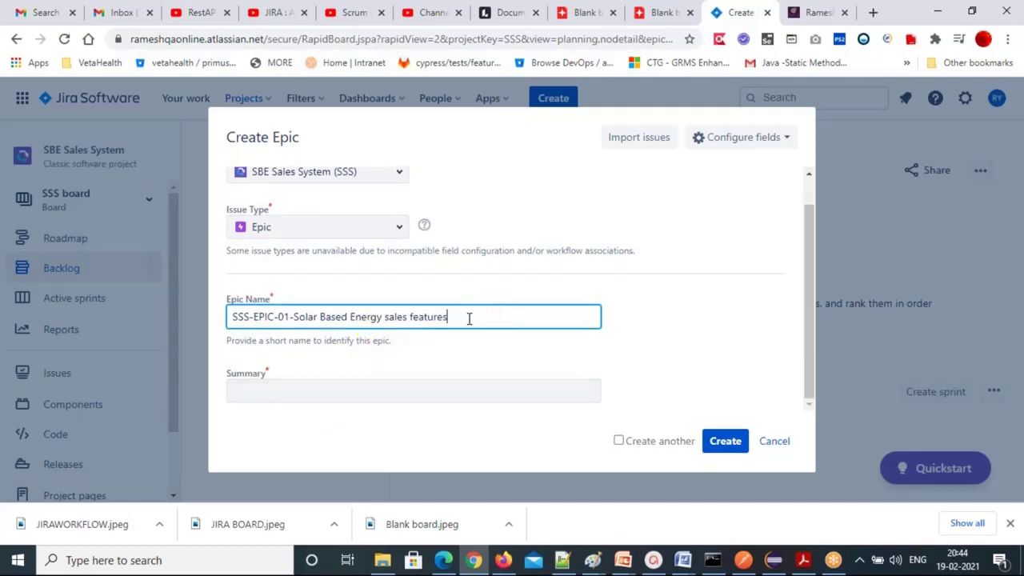
click(248, 393)
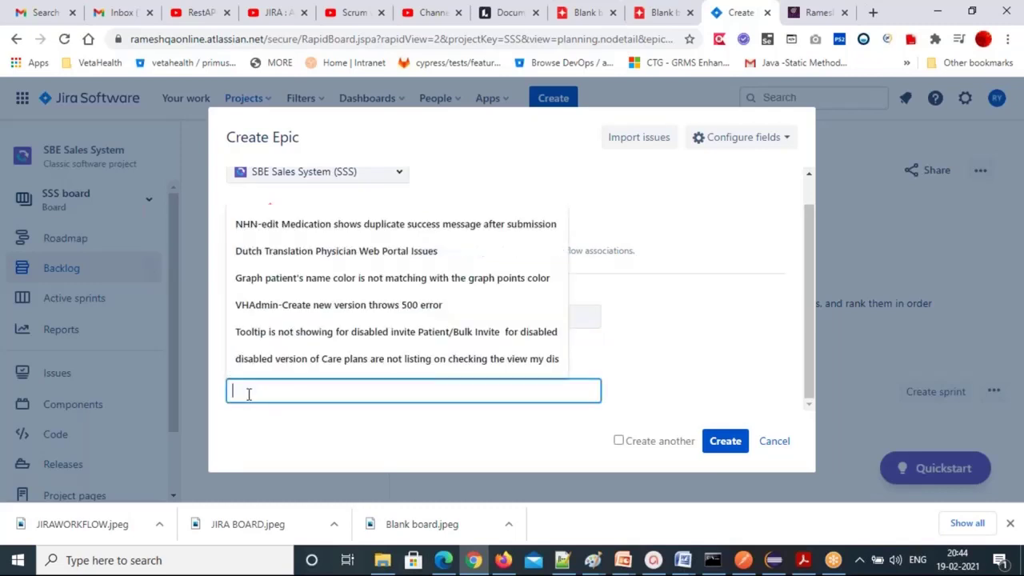
click(680, 564)
click(428, 510)
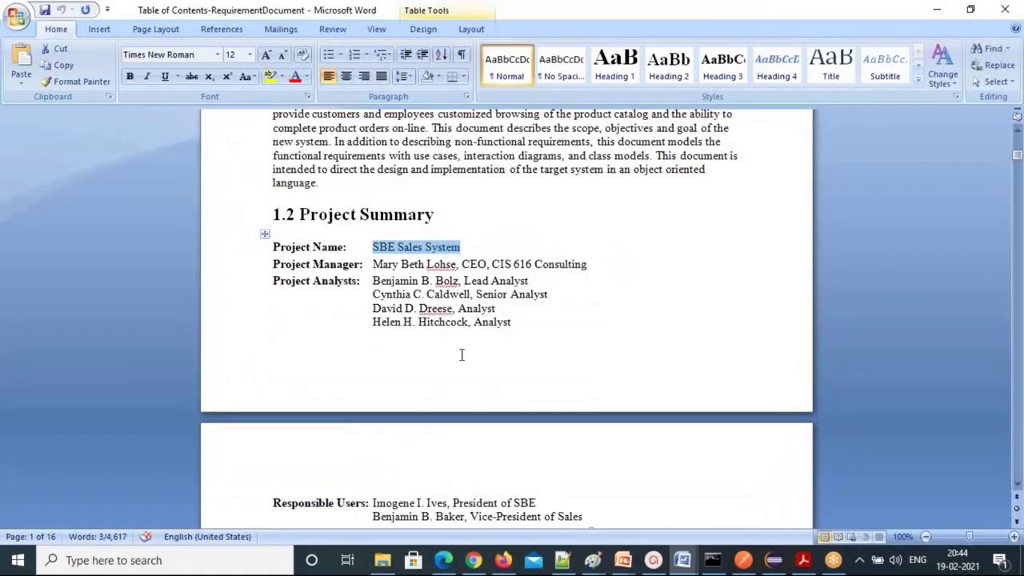
scroll(462, 354, down, 4)
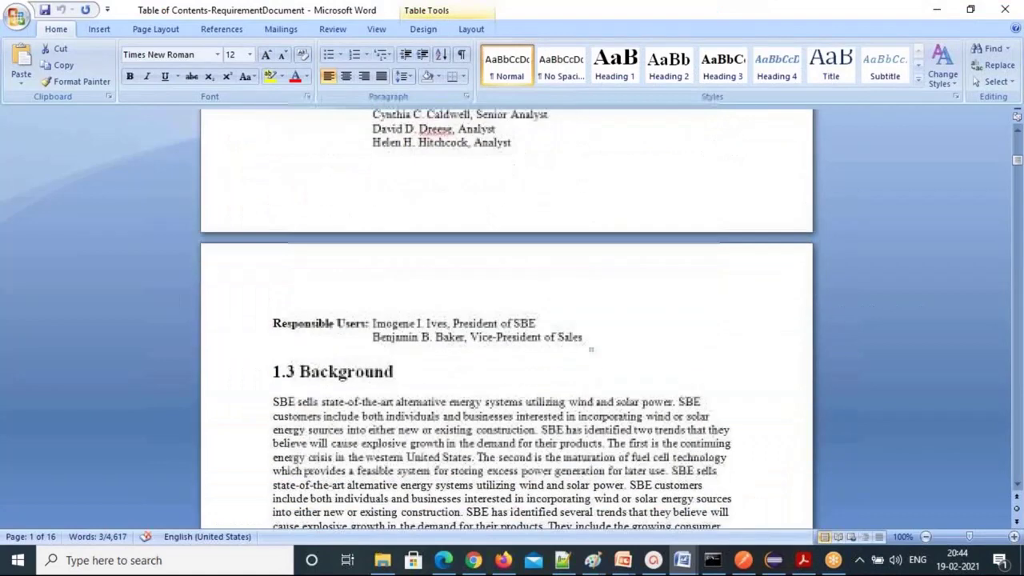
drag(272, 401, 660, 403)
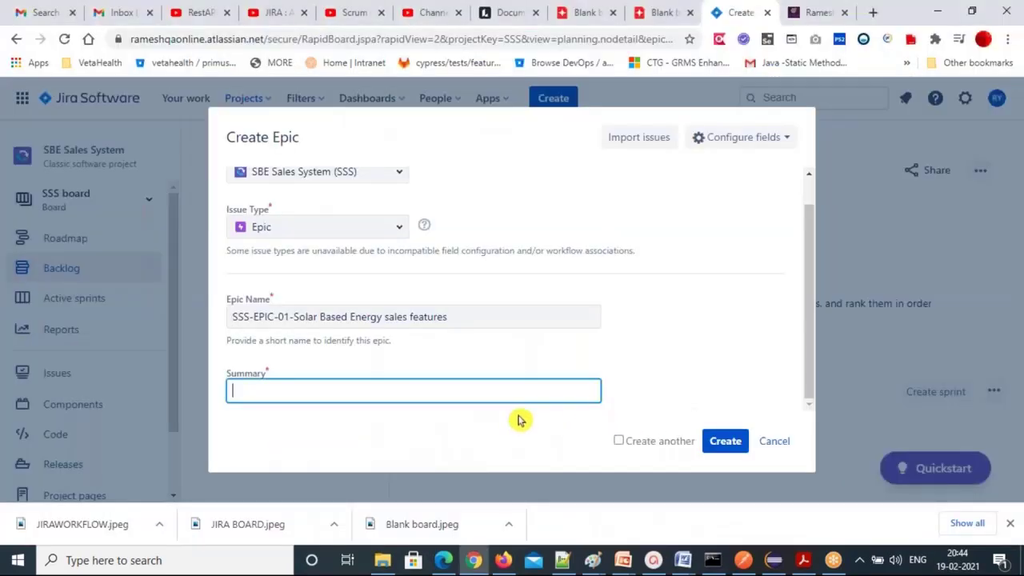
text(SBE sells state-of-the-art alternative energy systems utilizing wind and solar power)
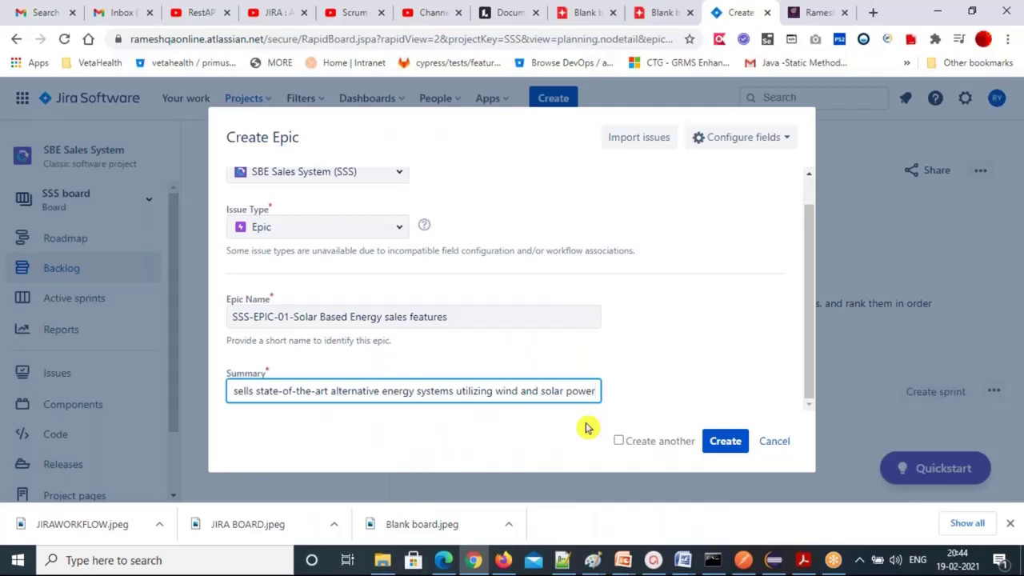
click(724, 442)
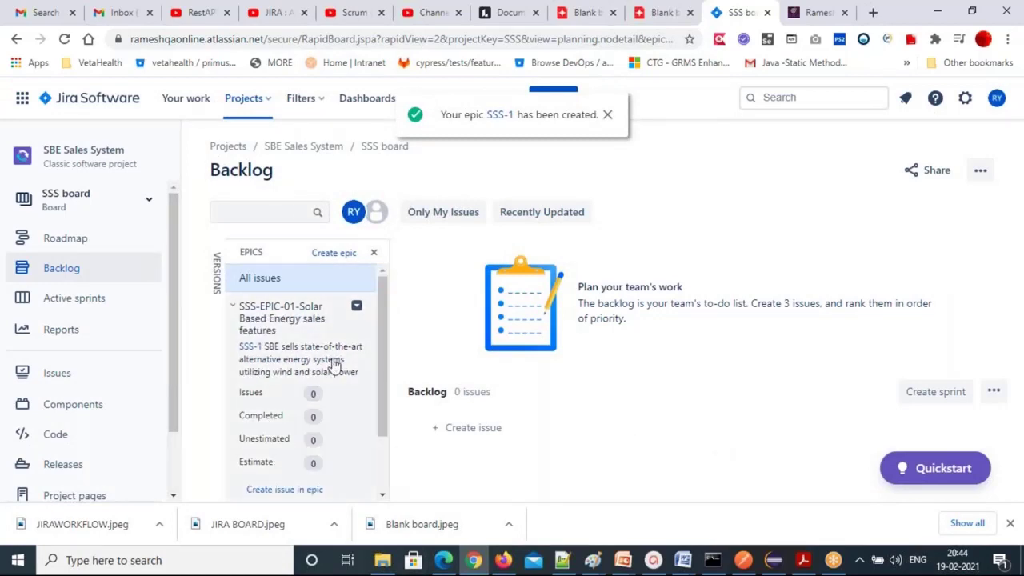
Hide the epics beside the backlog and open the inline entry for a new story
click(374, 254)
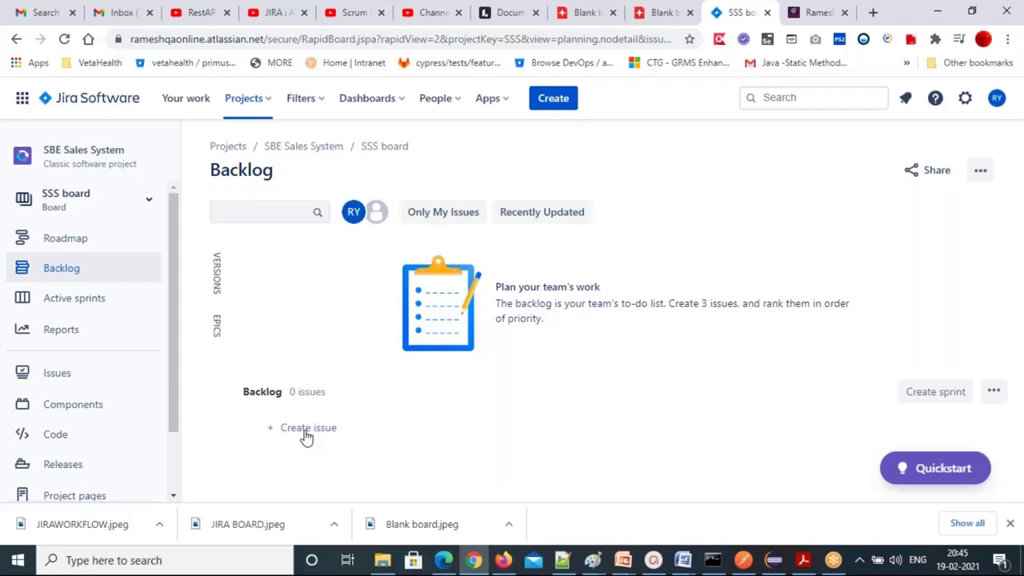
click(306, 430)
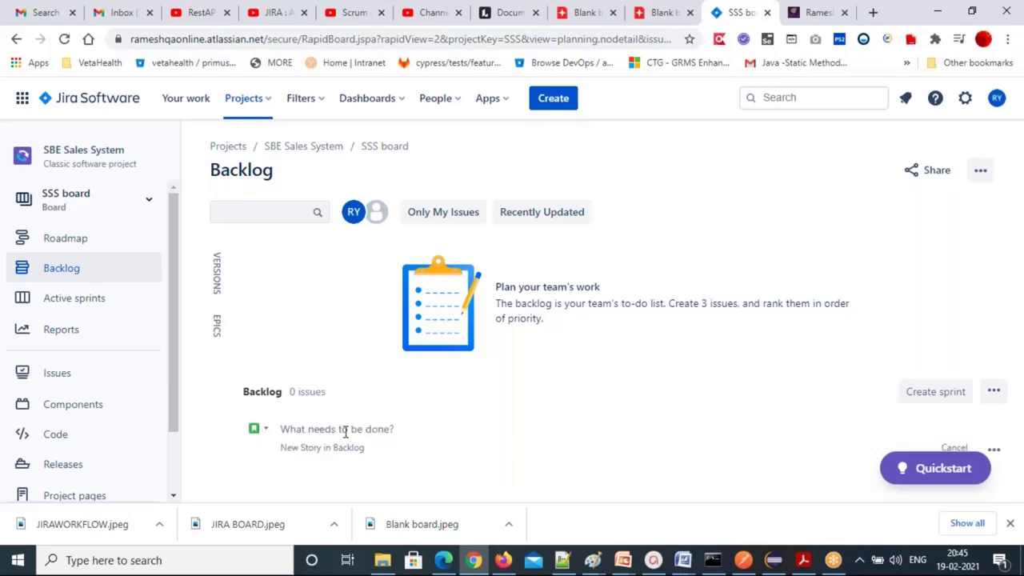
click(552, 102)
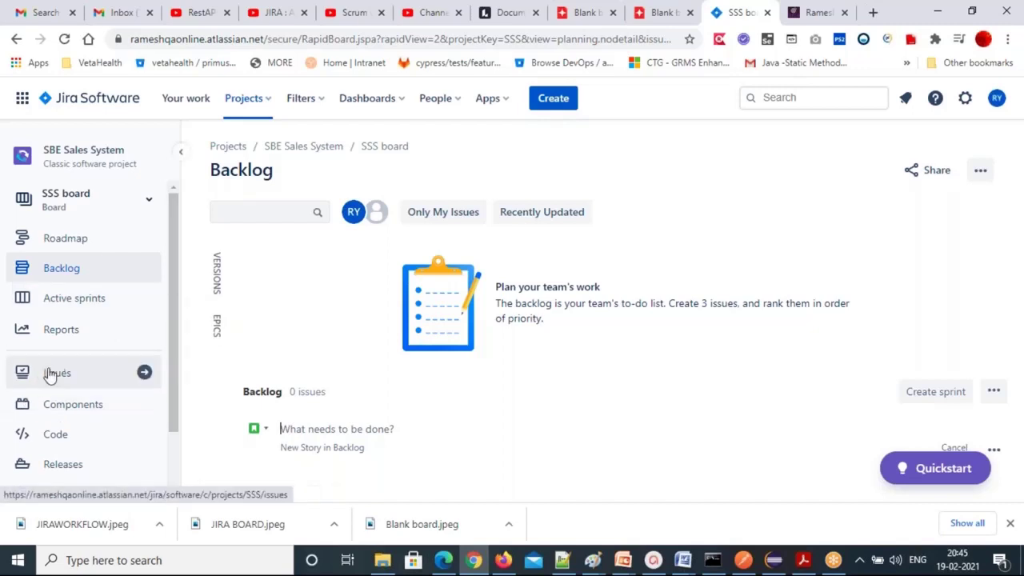
View the list of all issues in the project and return to the backlog
click(125, 377)
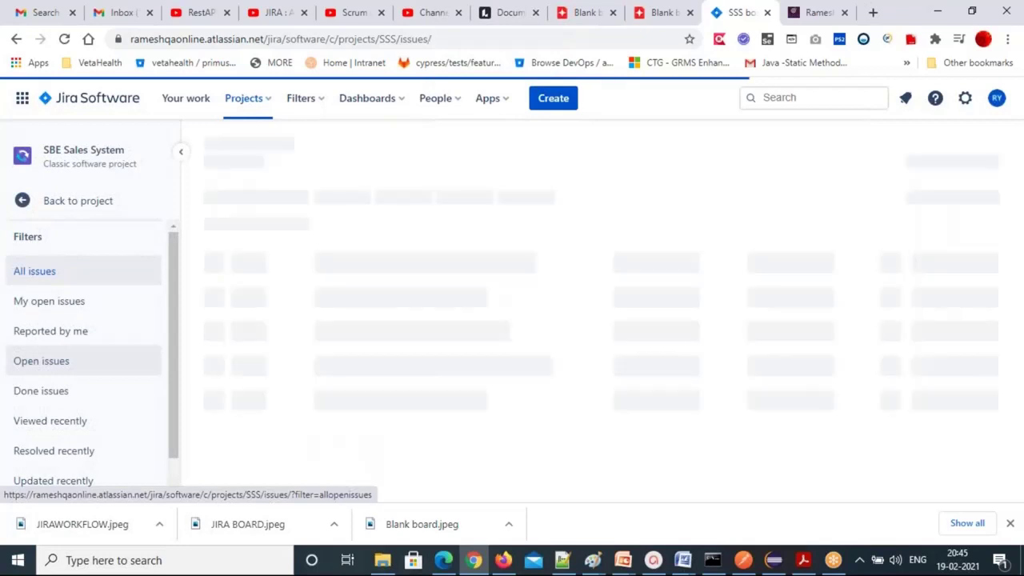
click(77, 308)
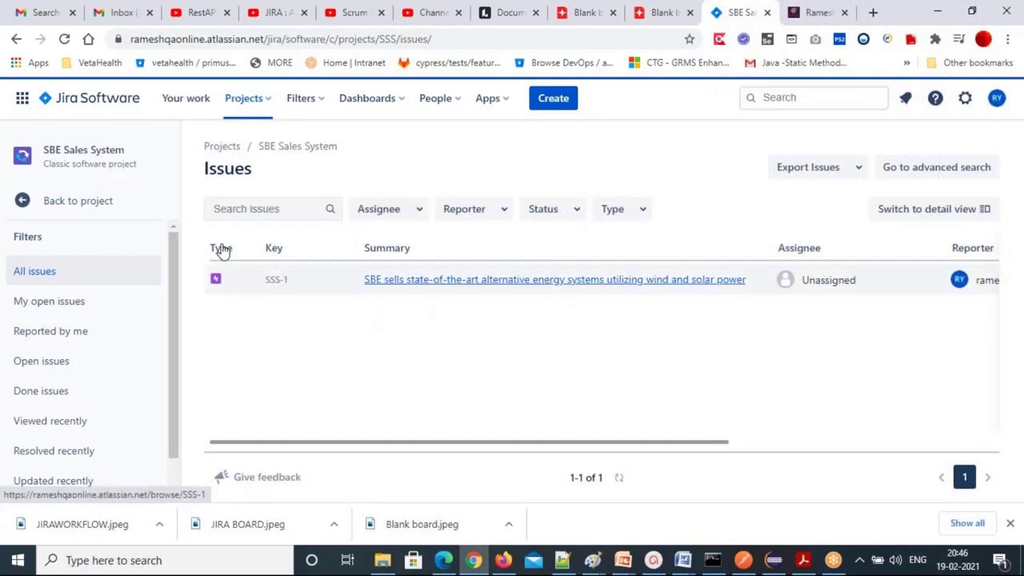
click(70, 204)
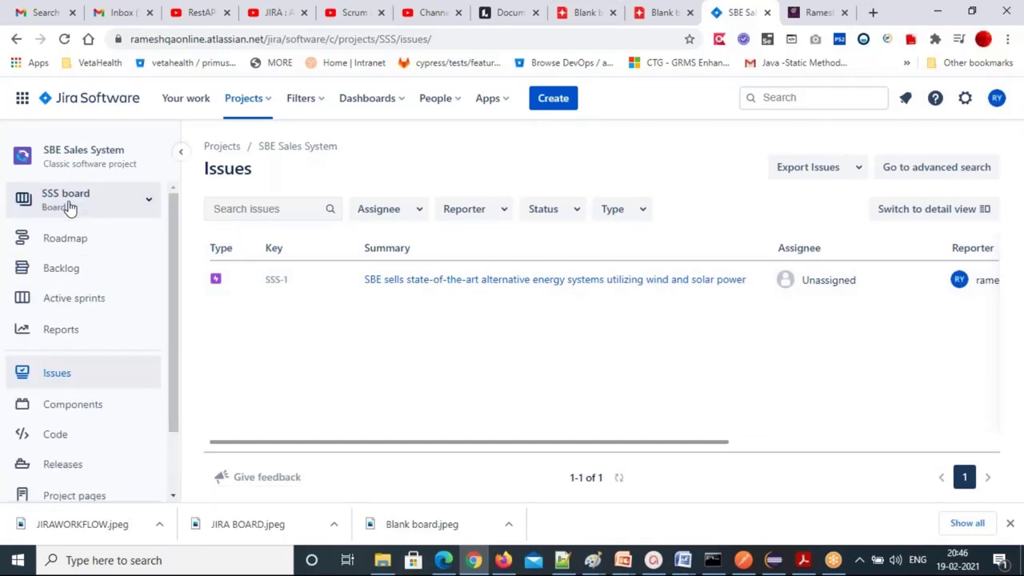
click(72, 276)
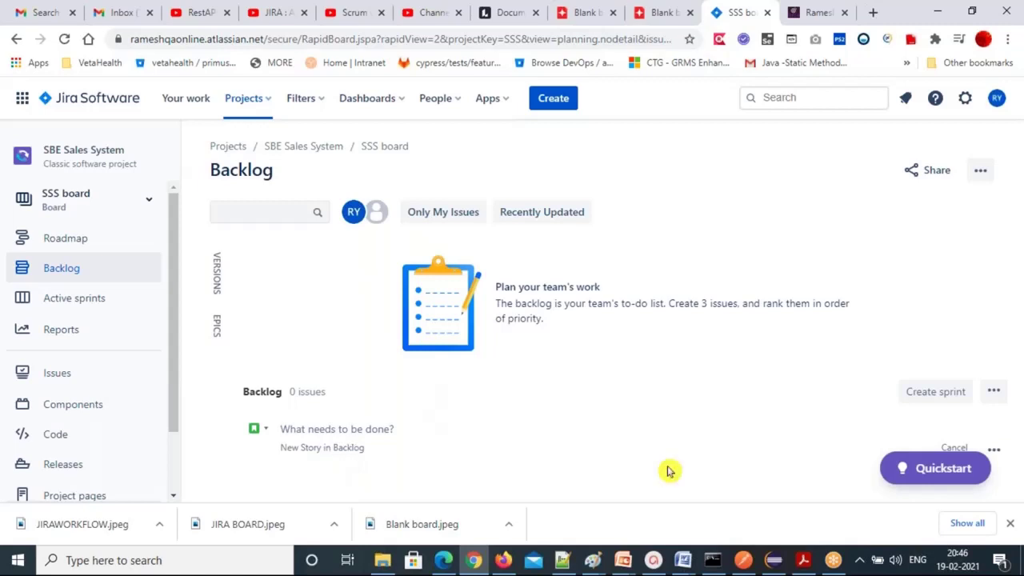
Open the full issue creation form and set the issue type to Story
click(554, 99)
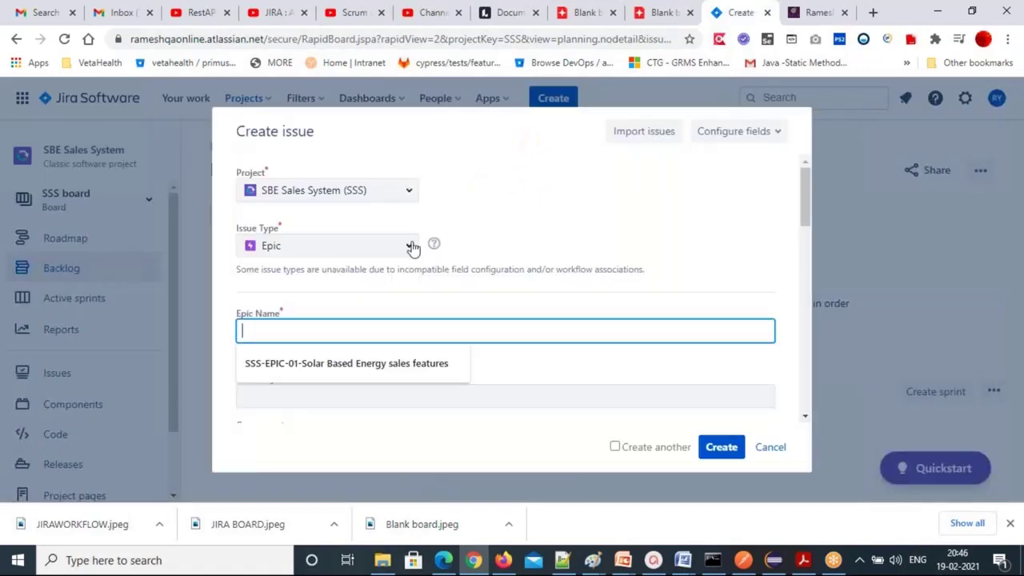
click(380, 247)
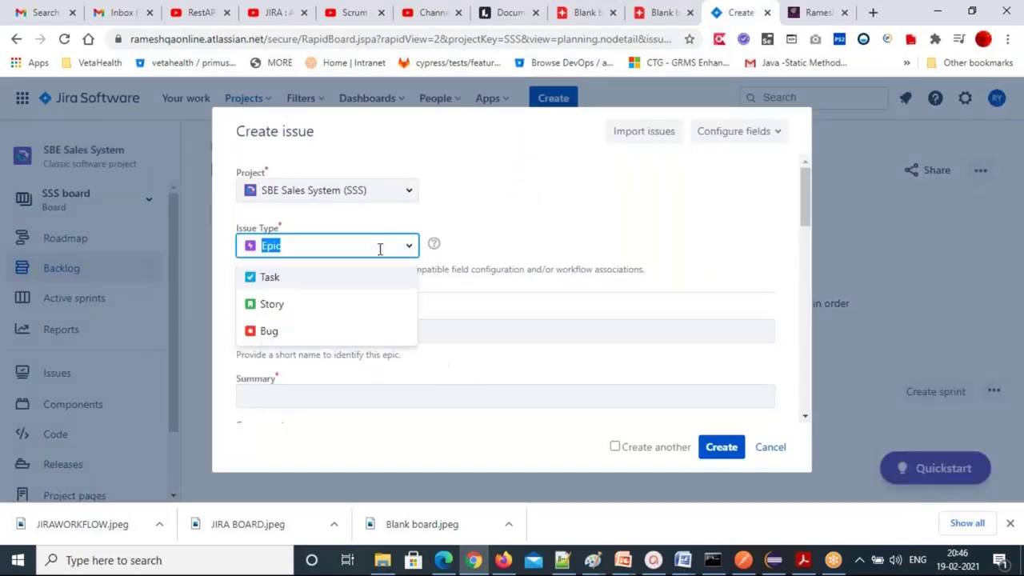
click(279, 303)
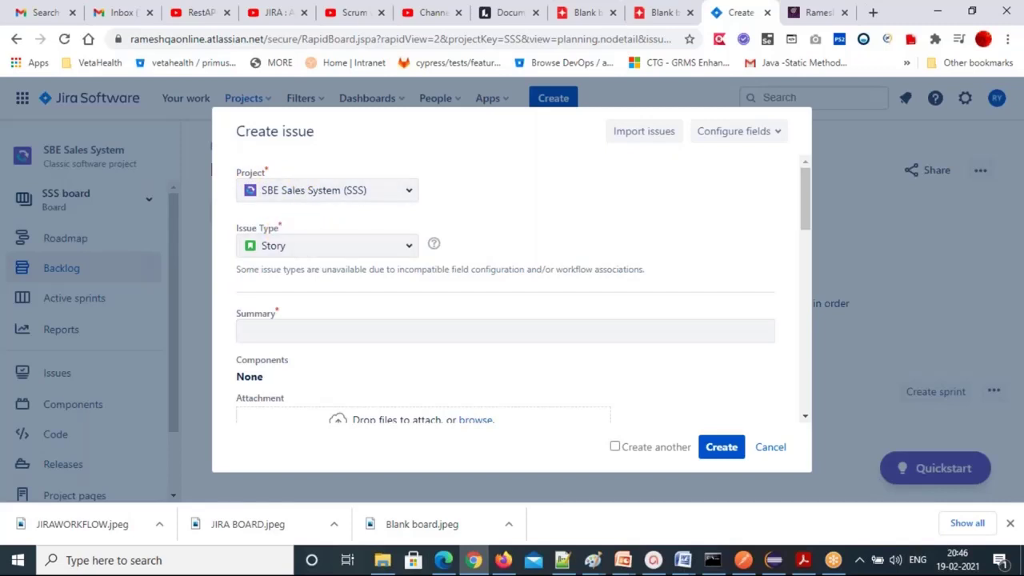
Switch to the Word requirement document and select the "Register User" use case heading for the story's summary
click(259, 334)
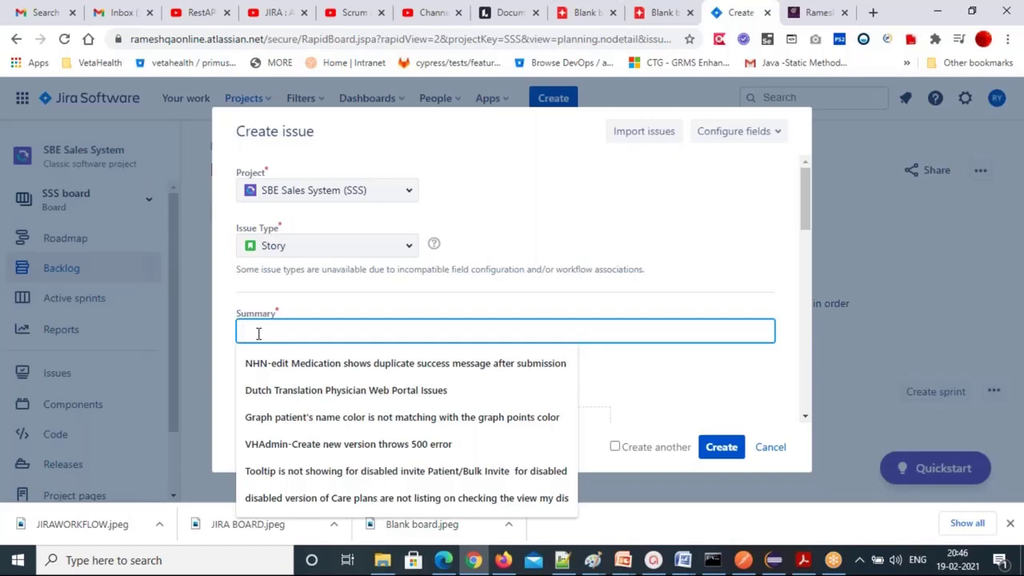
mouse_move(682, 564)
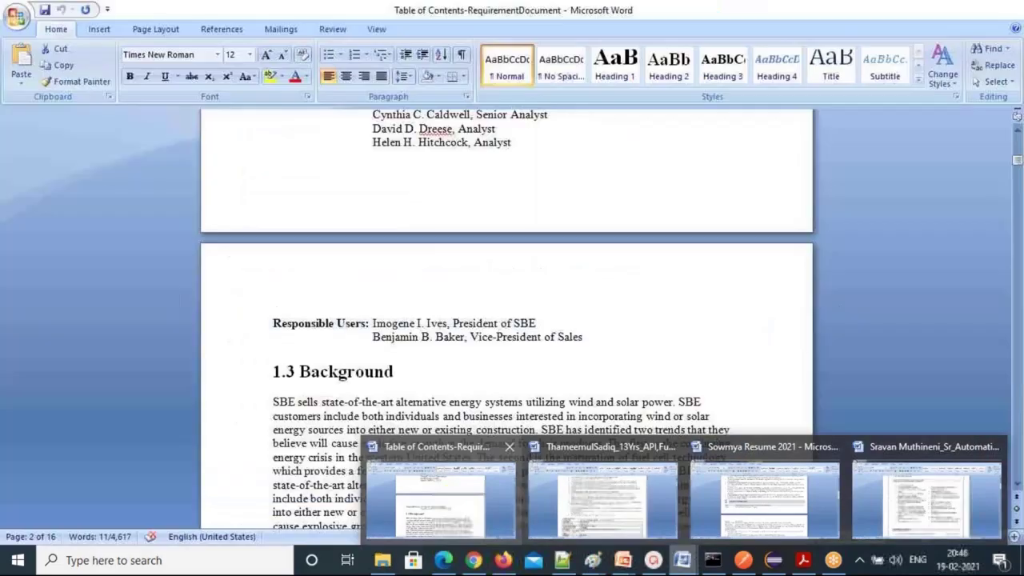
click(445, 498)
scroll(350, 420, down, 20)
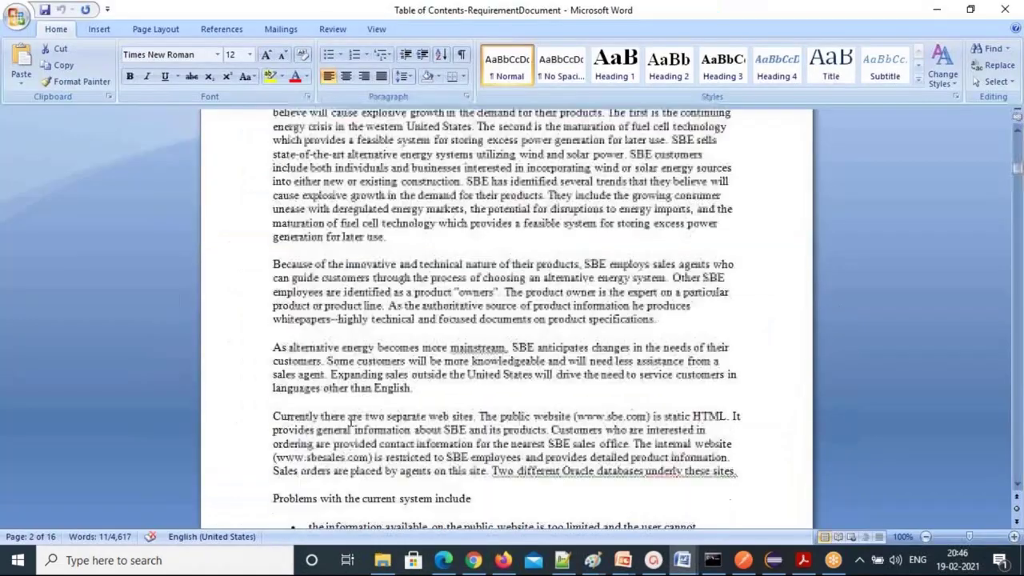
scroll(350, 420, down, 20)
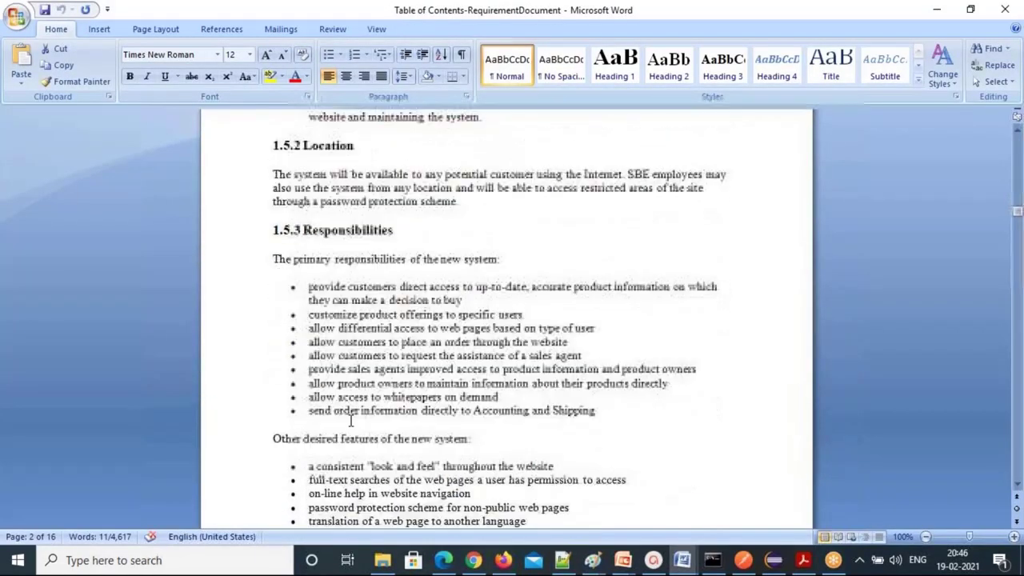
scroll(350, 421, down, 20)
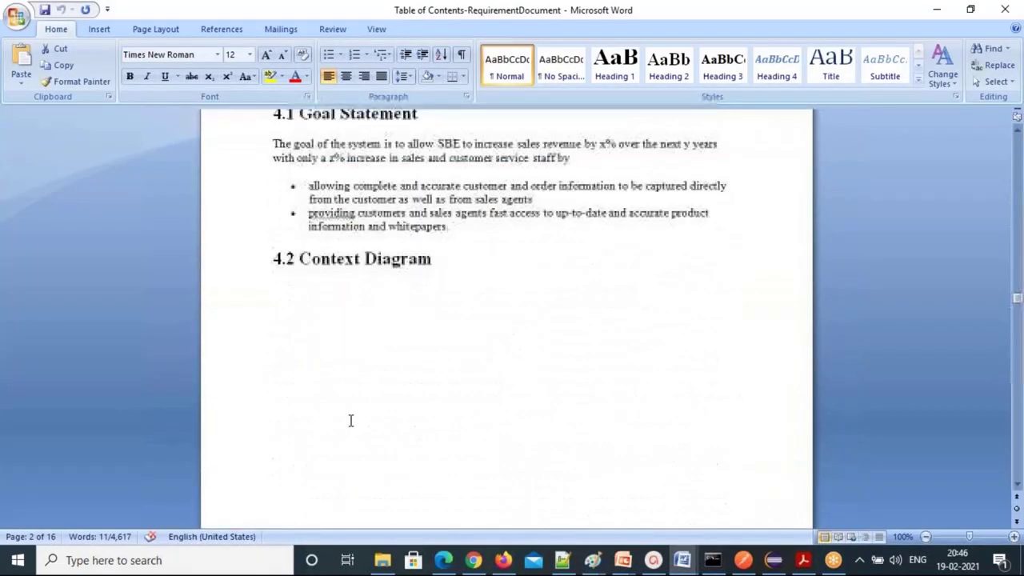
scroll(507, 320, down, 15)
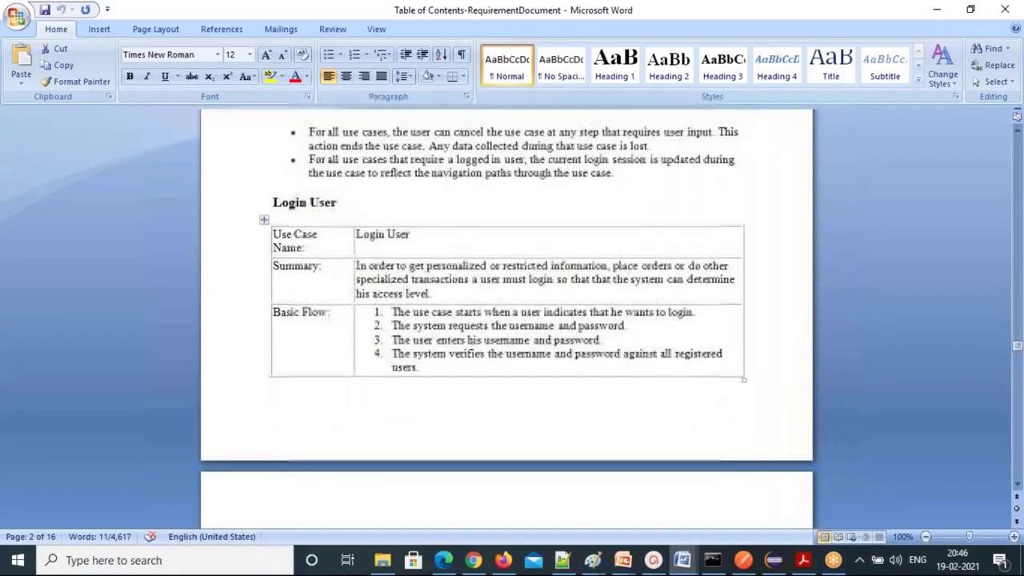
scroll(506, 320, down, 9)
scroll(506, 319, down, 5)
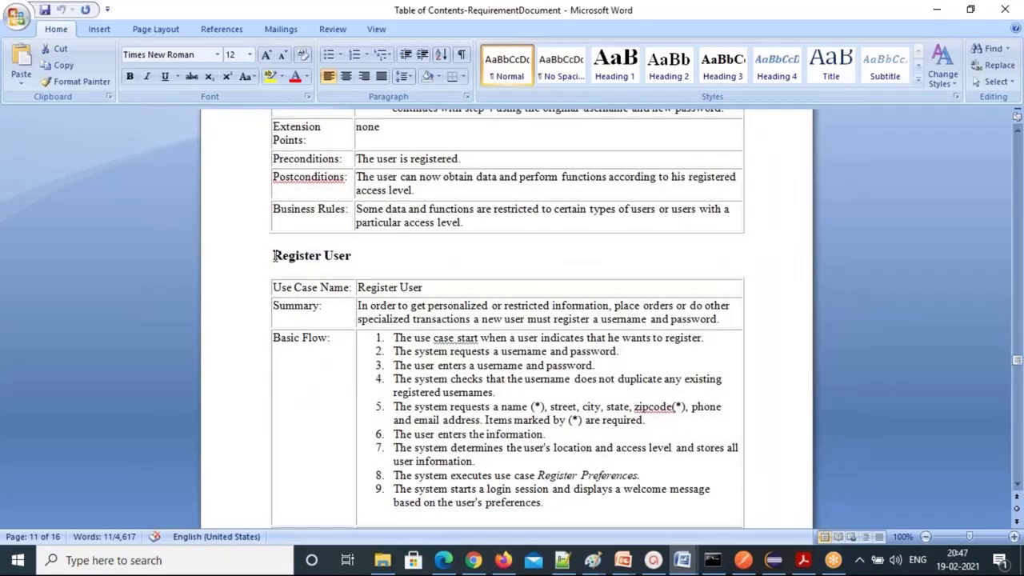
drag(274, 255, 345, 253)
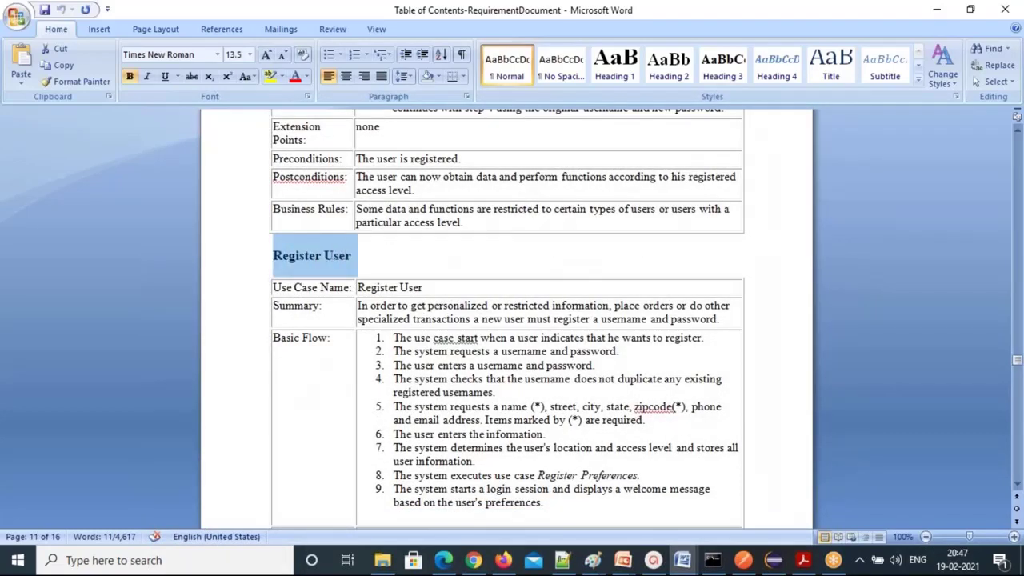
Return to the Jira issue form and set the story's summary to "SSS-U001-Register User"
key(alt+Tab)
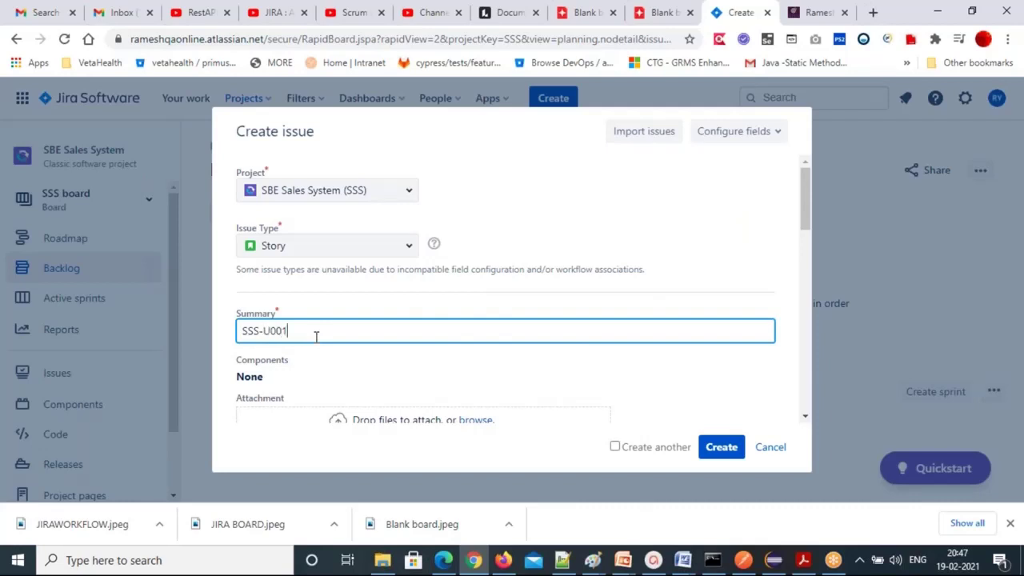
text(-Register User)
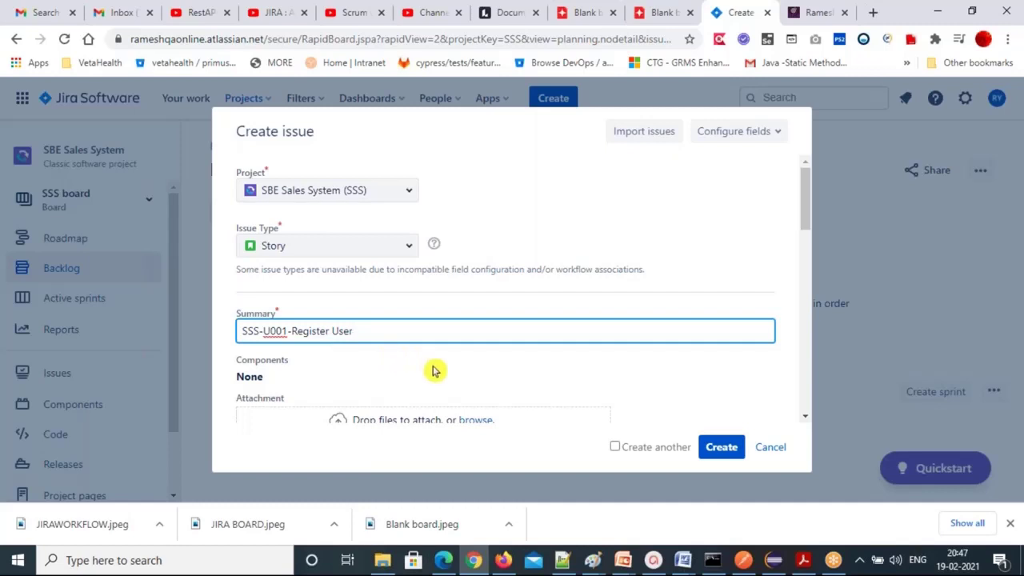
scroll(434, 368, down, 2)
scroll(523, 250, up, 1)
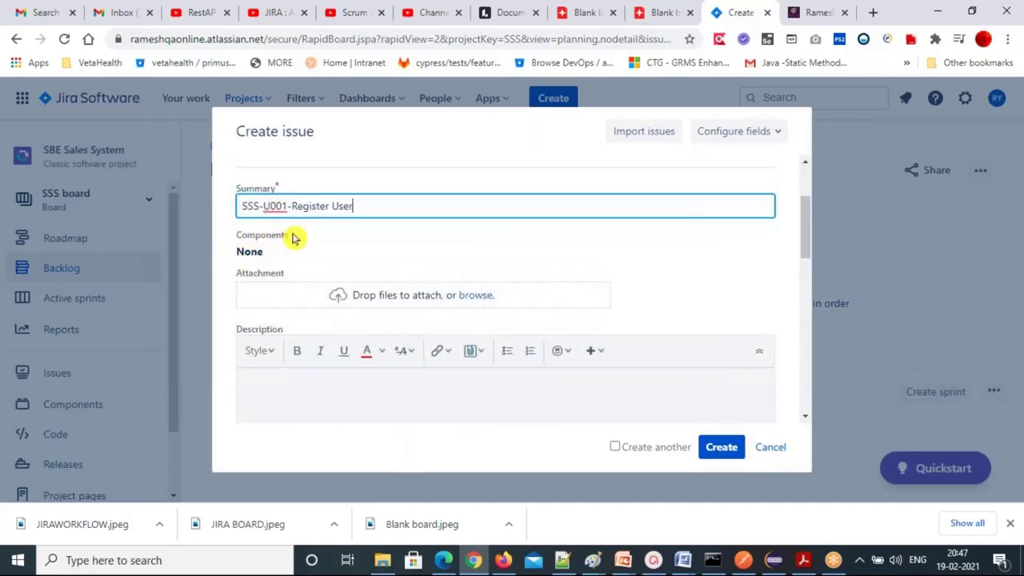
click(293, 235)
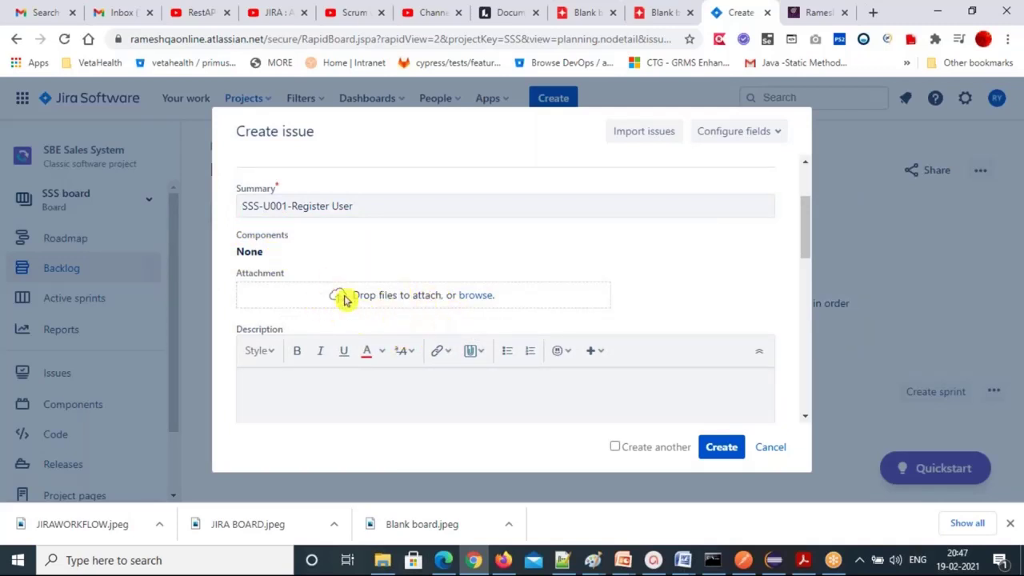
Copy the "Register User" summary text from the Word requirement document into the description of the Jira story
click(267, 390)
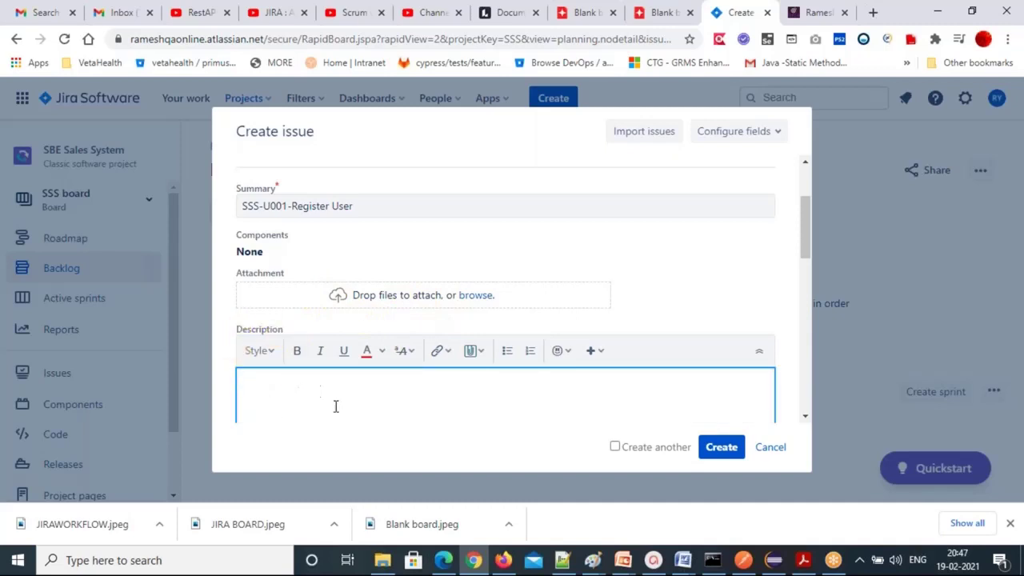
click(680, 560)
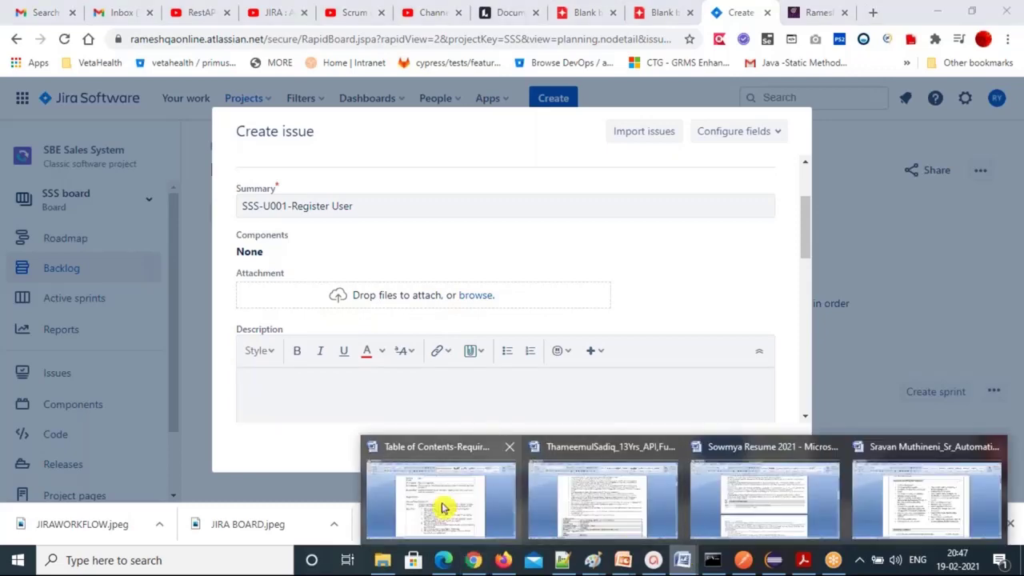
click(443, 507)
drag(360, 306, 688, 326)
key(ctrl+c)
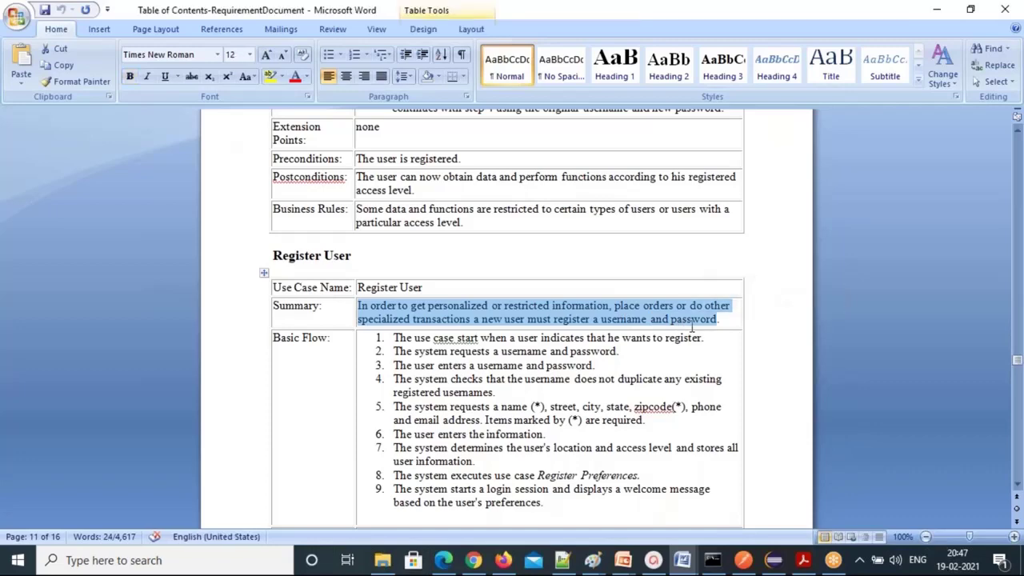
key(alt+Tab)
key(ctrl+v)
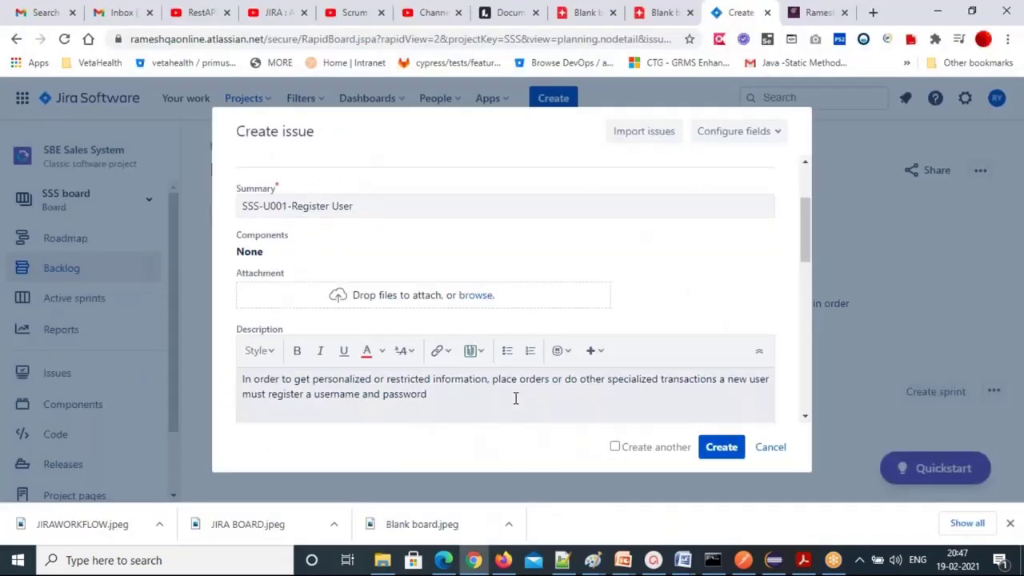
Copy the "Basic Flow" label from the Word document onto a new line of the story's description and make it bold
key(alt+Tab)
scroll(499, 390, down, 3)
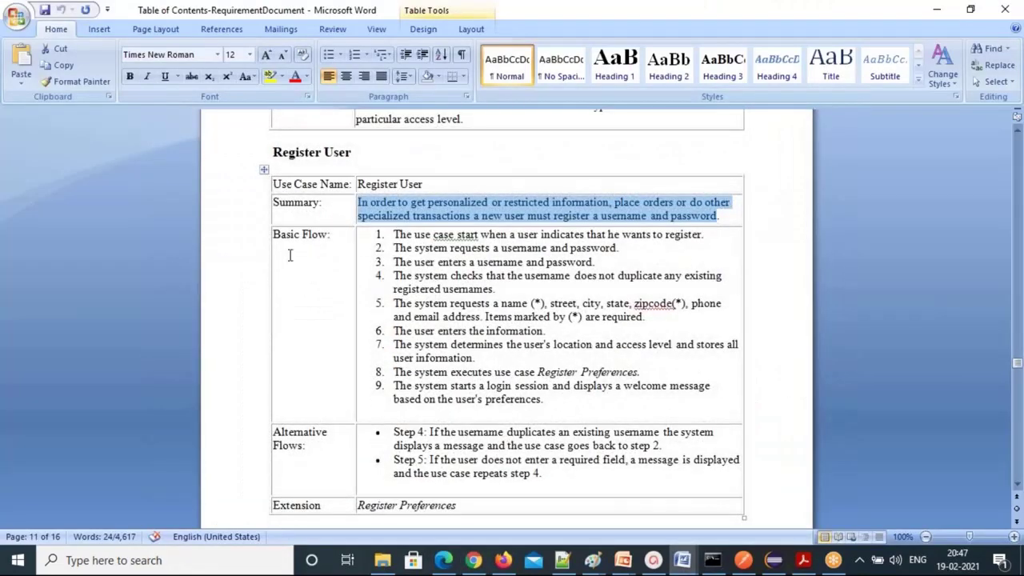
drag(273, 234, 326, 234)
key(ctrl+c)
key(alt+Tab)
key(ctrl+v)
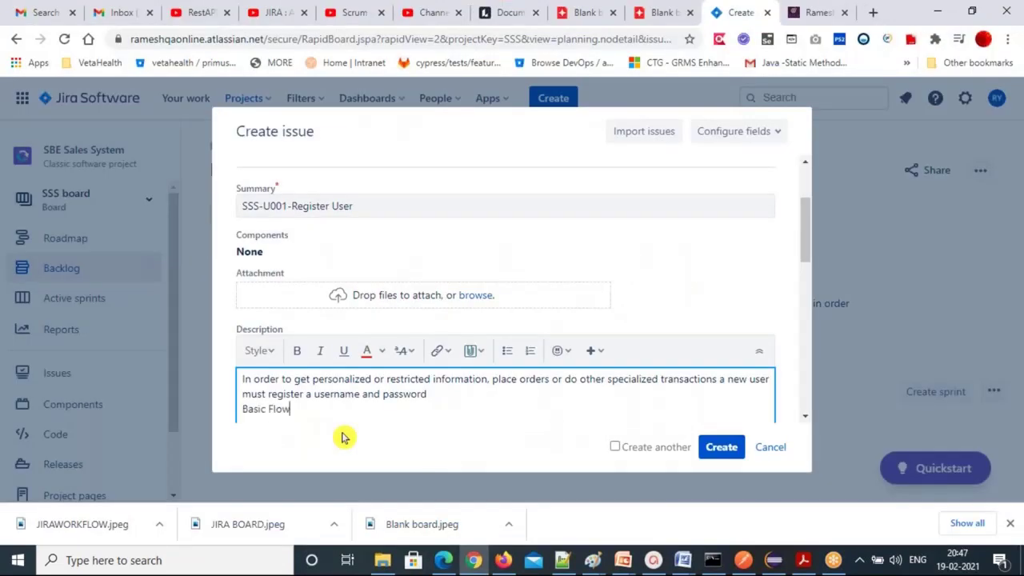
drag(304, 410, 243, 362)
click(296, 305)
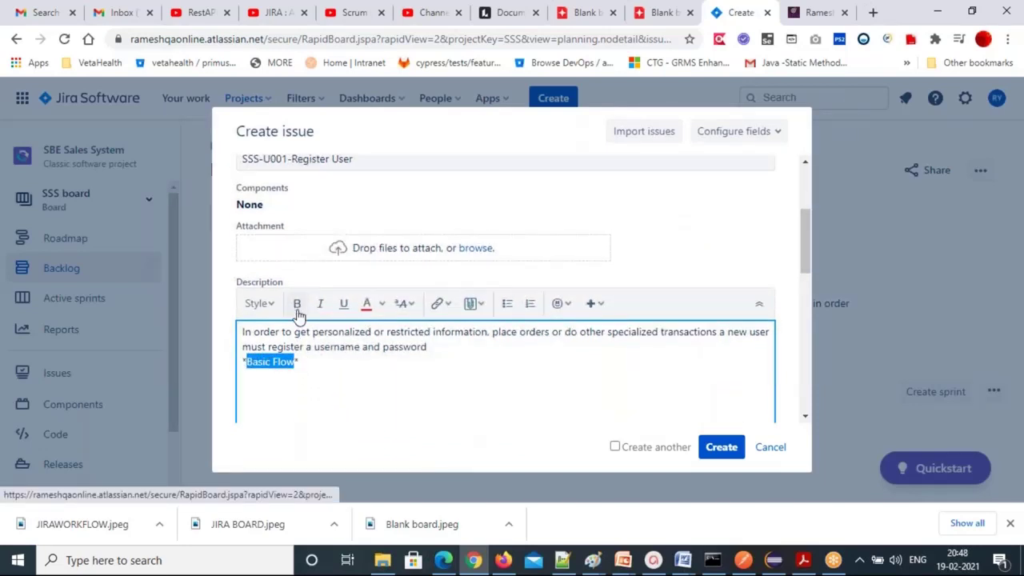
Insert a bold "Summary:" heading on its own line above the first paragraph of the description
click(241, 330)
key(Return)
text(Summary:)
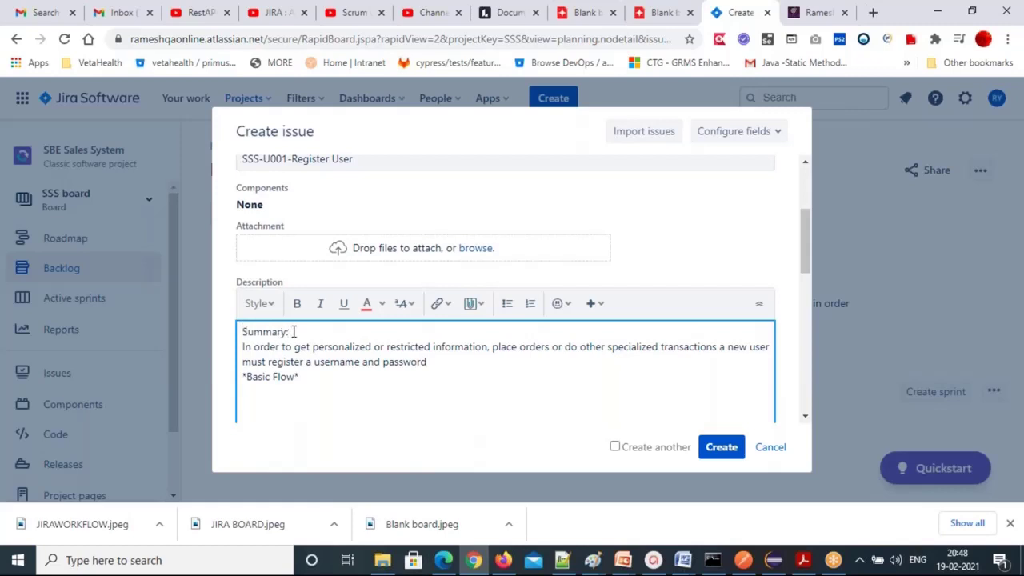
drag(289, 331, 240, 333)
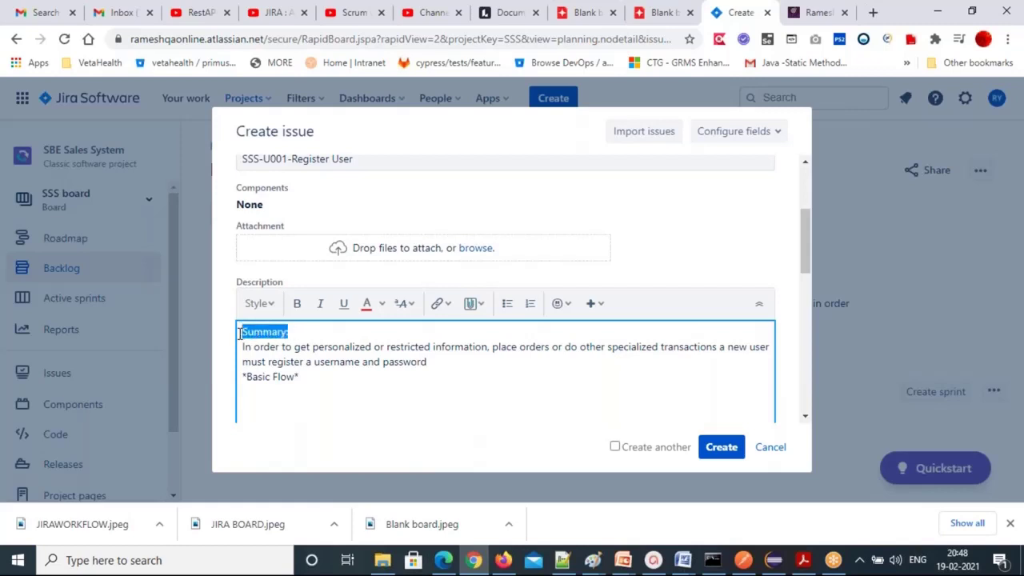
click(297, 303)
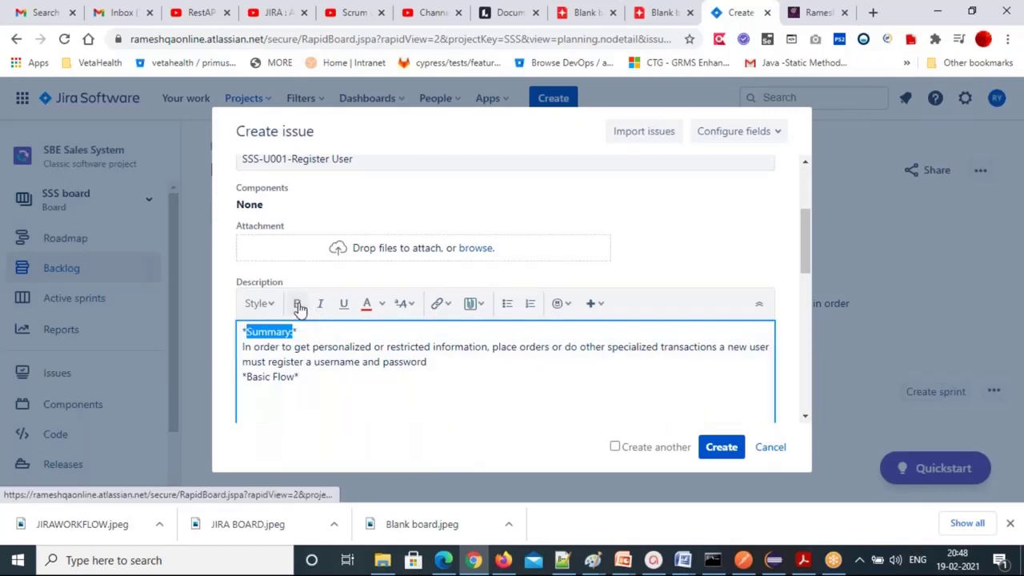
Add a colon after the "Basic Flow" heading and copy the nine basic flow steps of "Register User" from Word beneath it
click(307, 379)
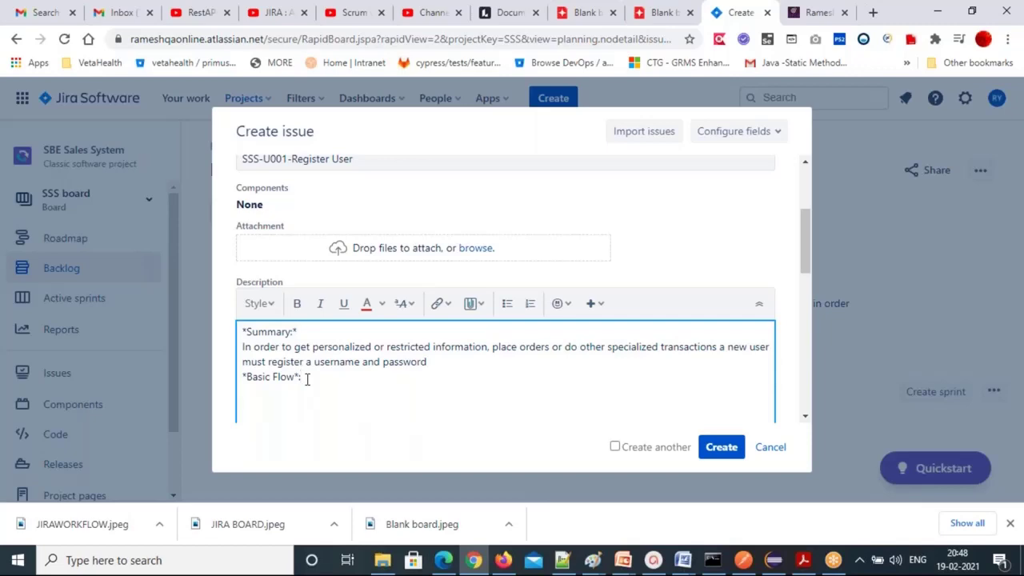
key(alt+Tab)
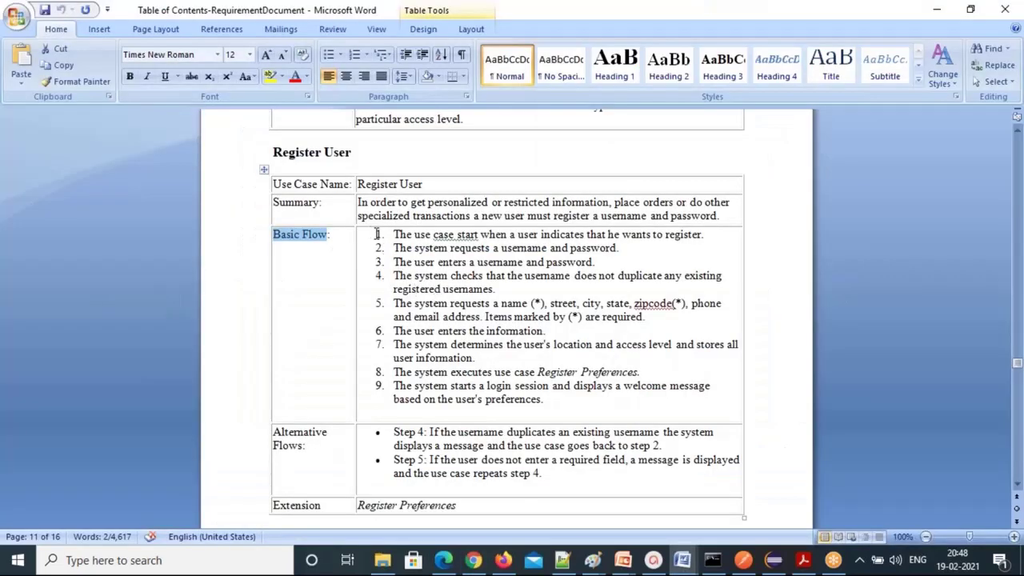
drag(376, 234, 546, 401)
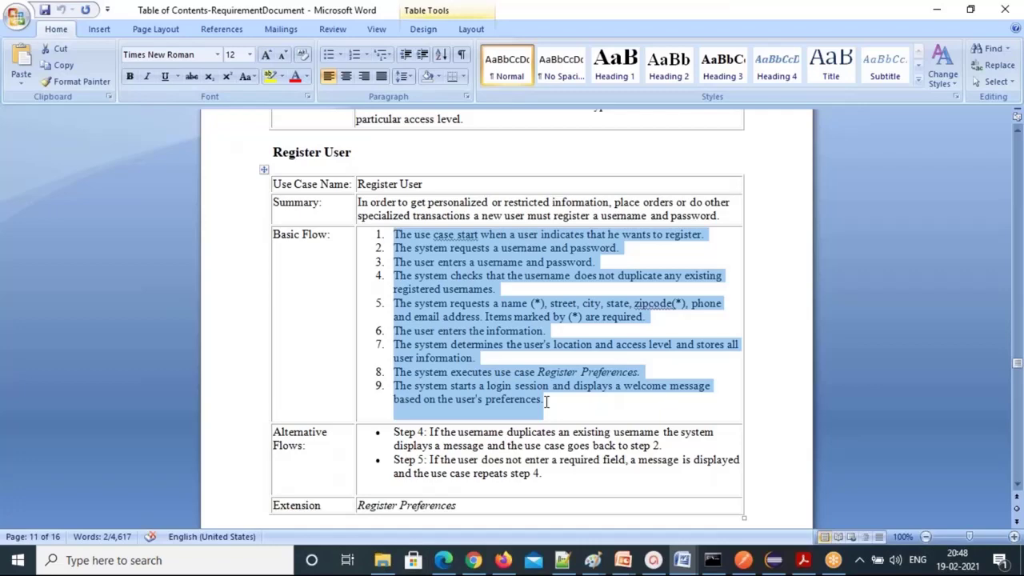
key(ctrl+c)
key(alt+Tab)
key(ctrl+v)
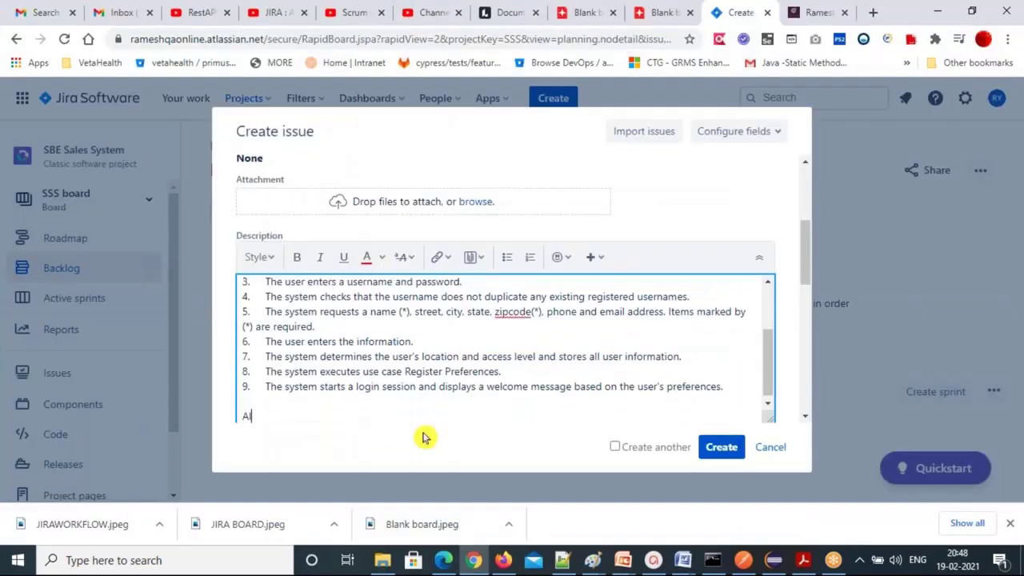
Add a bold "Alternative Flows:" heading below the basic flow steps, with a new line under it
text(Alternative Flows:)
key(Return)
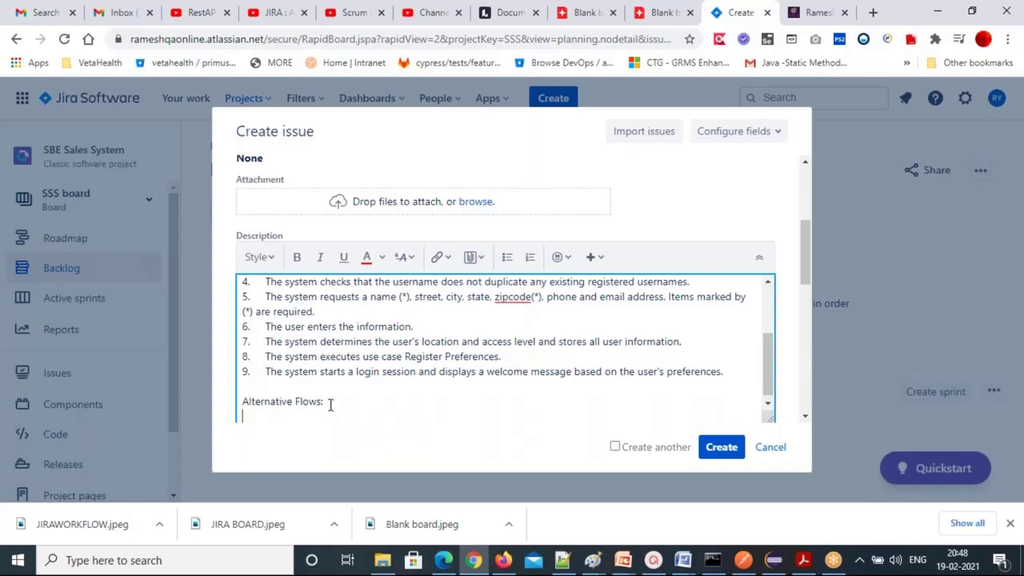
drag(326, 403, 241, 403)
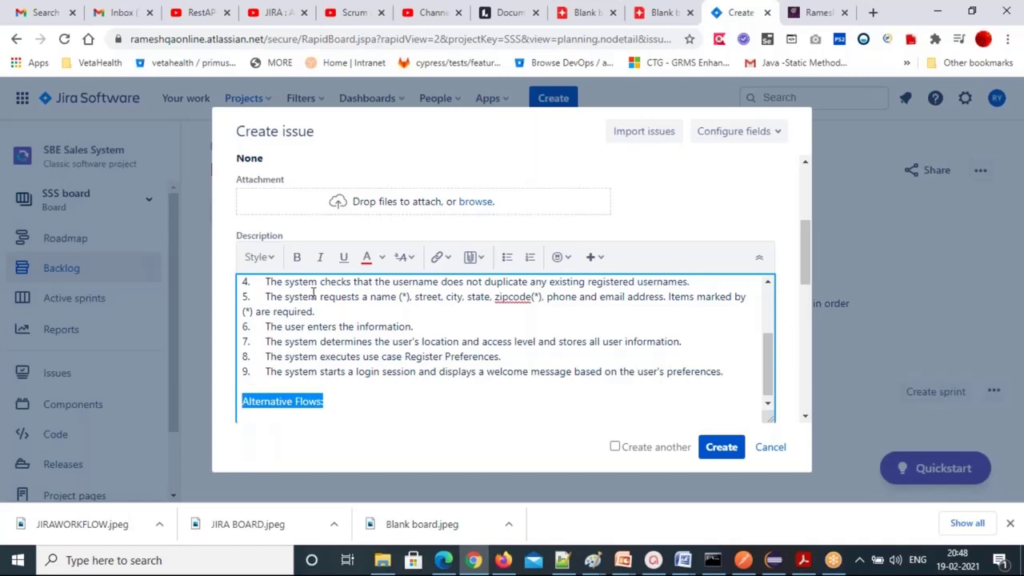
click(296, 258)
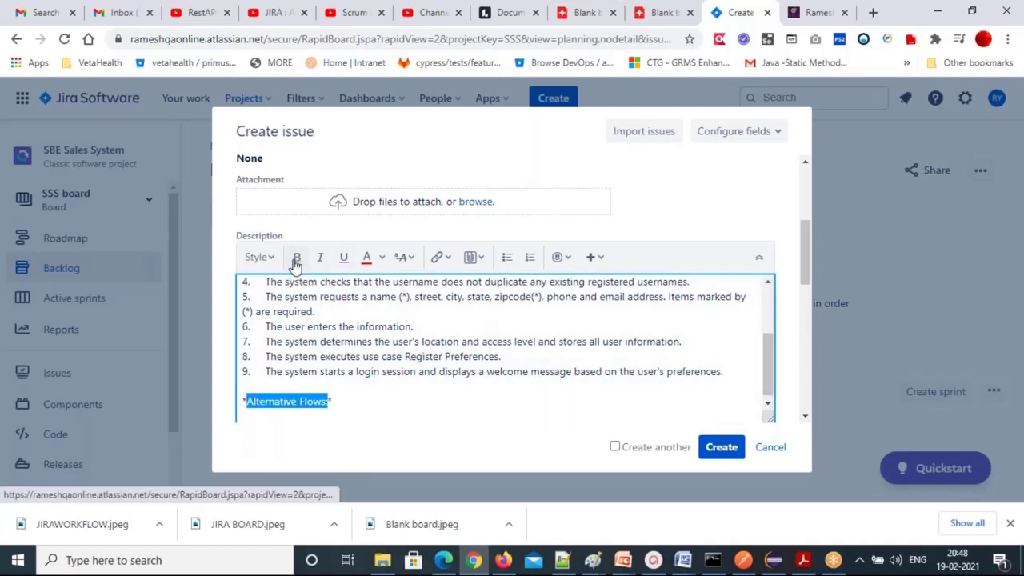
click(343, 403)
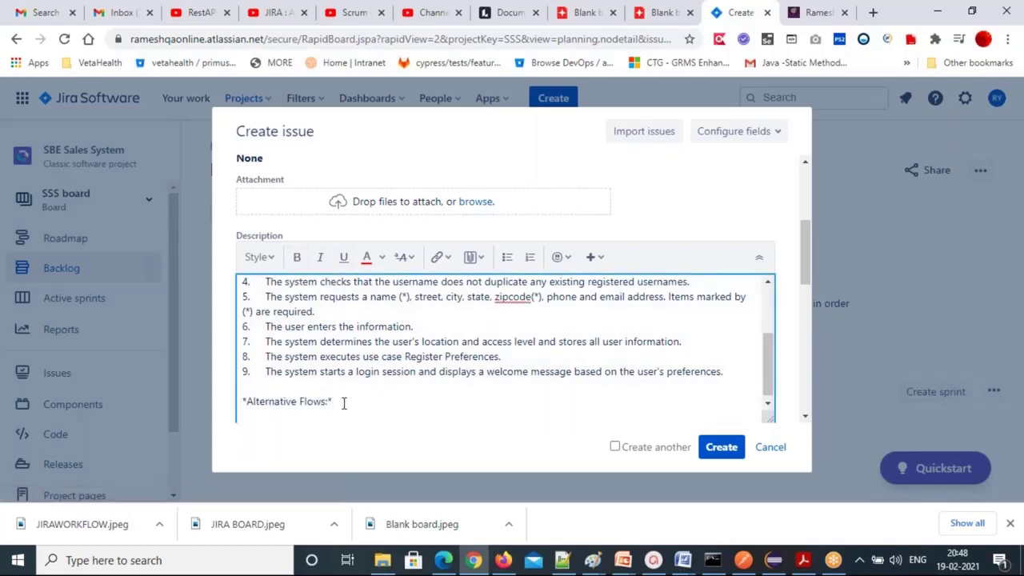
key(Return)
Copy the Step 4 and Step 5 alternative flow bullets from the Word document under the "Alternative Flows:" heading in Jira
key(alt+Tab)
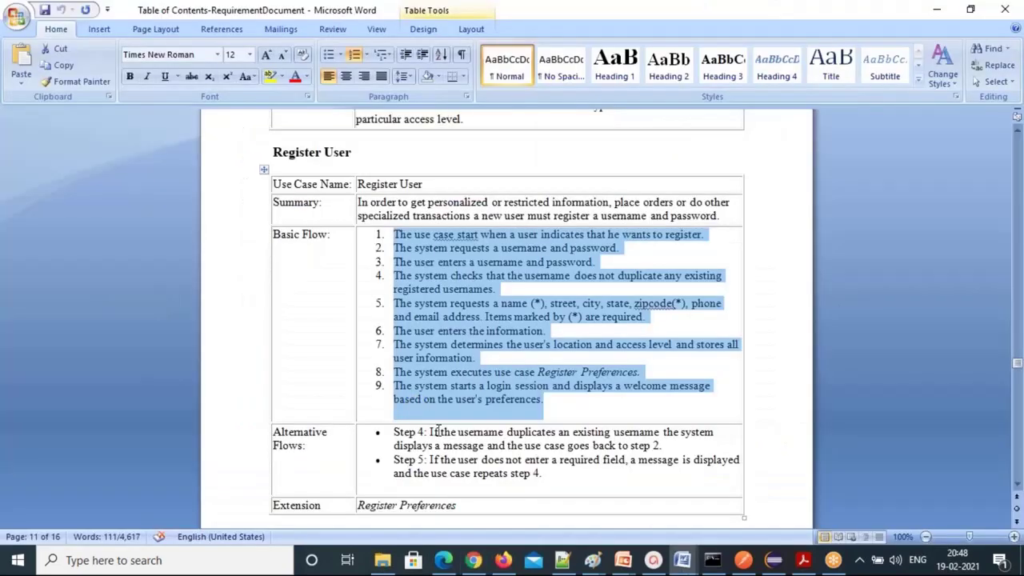
scroll(410, 387, down, 3)
drag(393, 362, 543, 399)
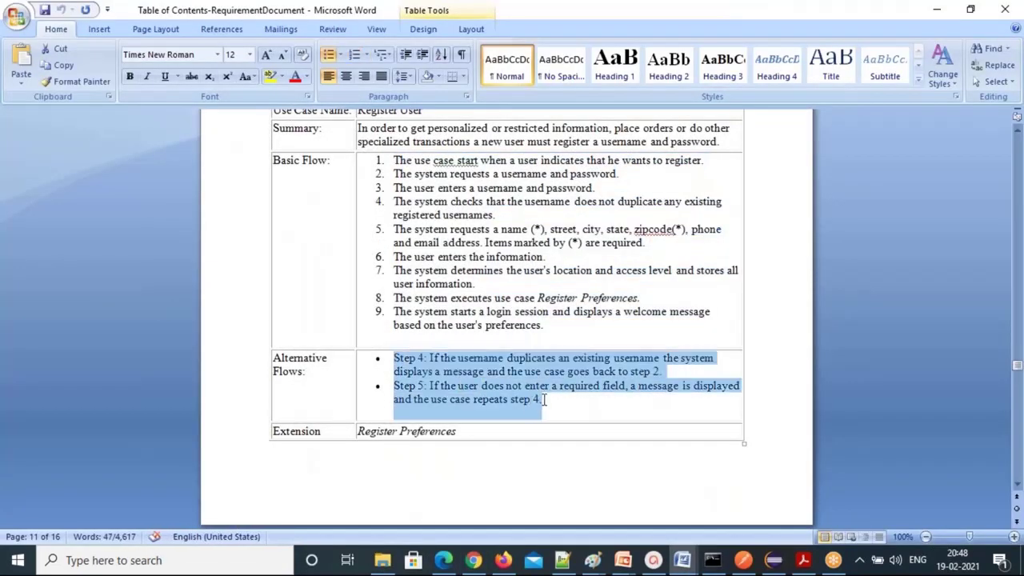
key(alt+Tab)
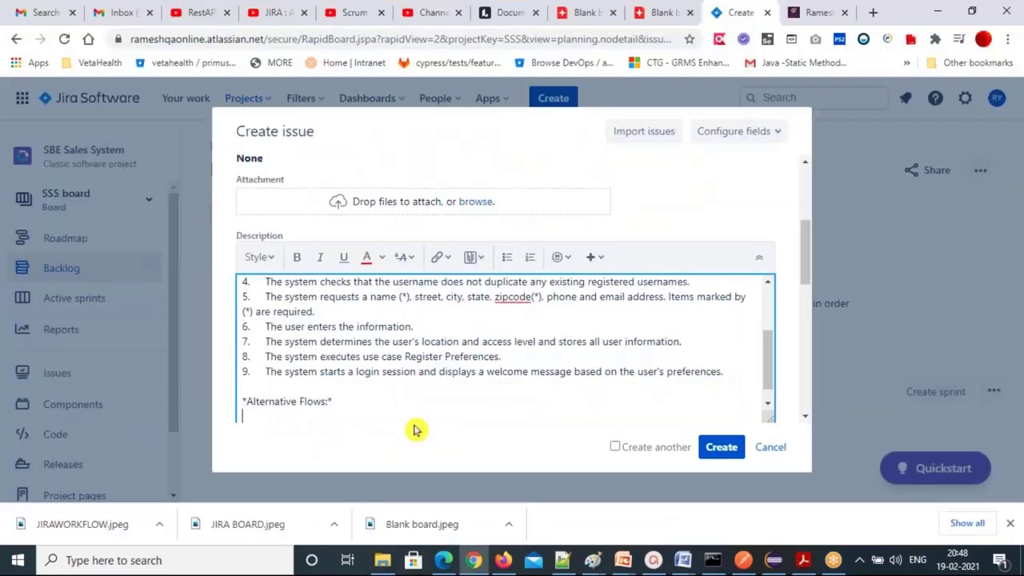
key(ctrl+v)
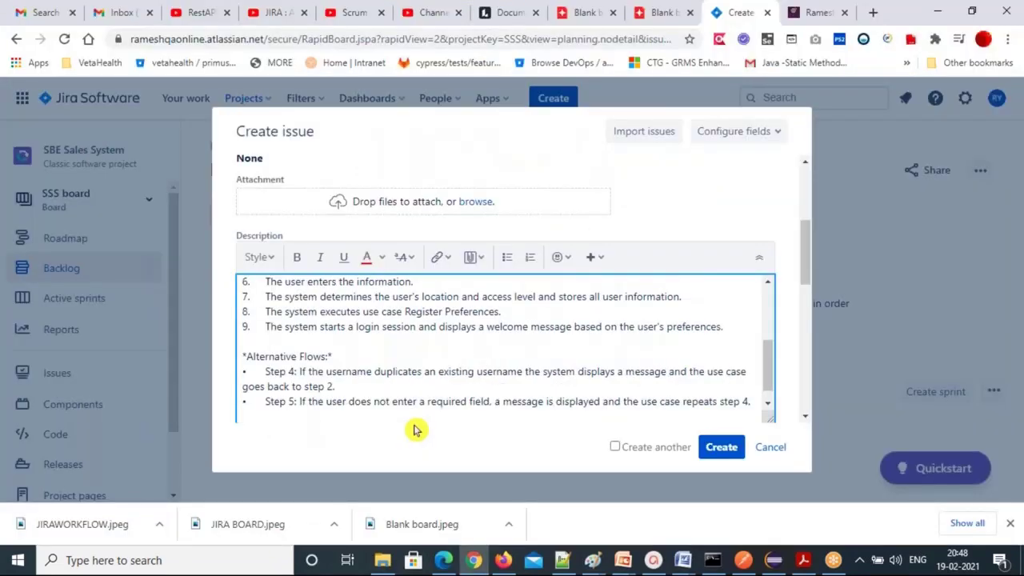
Copy the Preconditions, Postconditions and Business Rules rows of "Register User" from Word to the end of the Jira description
key(alt+Tab)
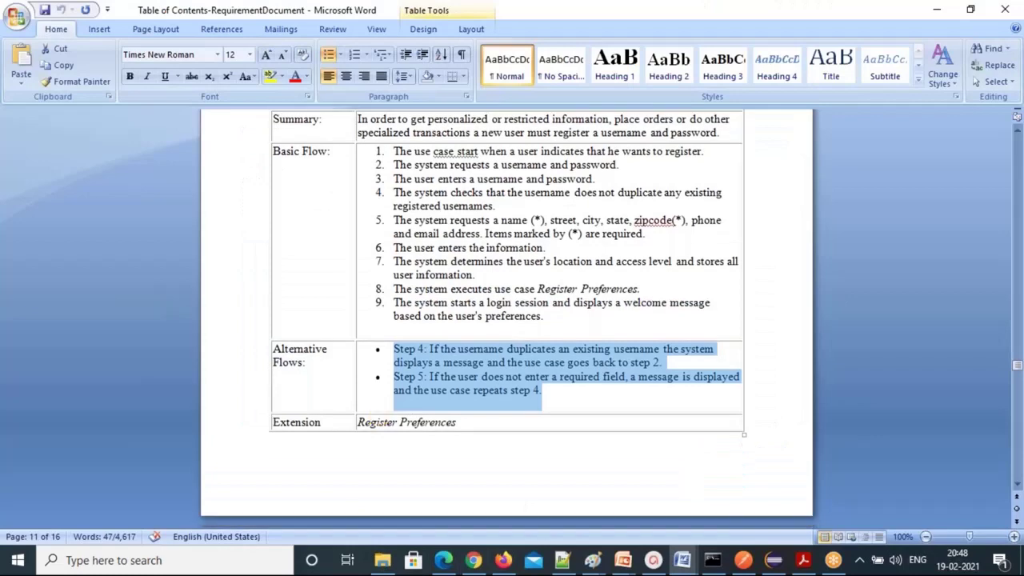
scroll(322, 342, down, 9)
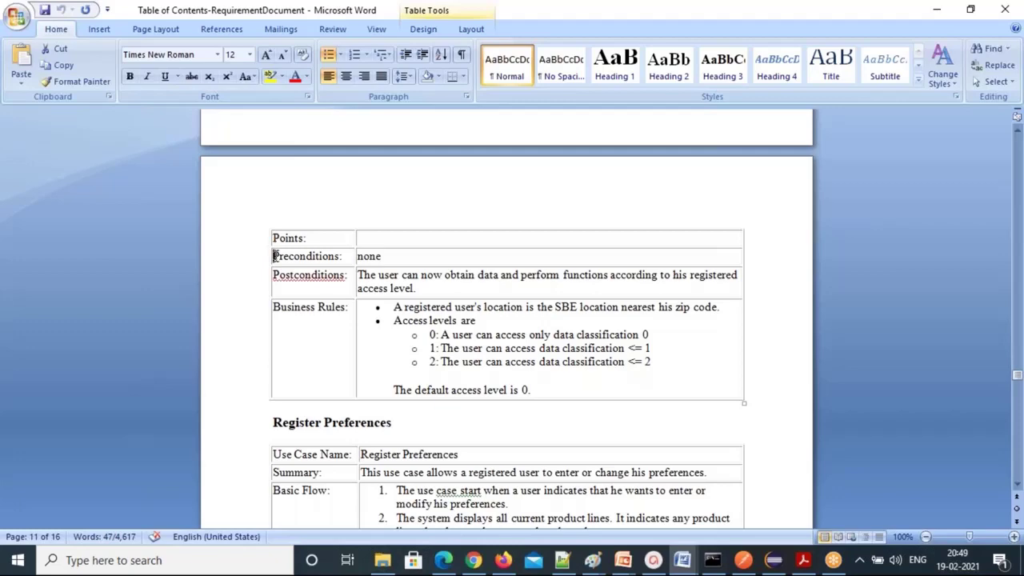
drag(273, 255, 425, 299)
key(ctrl+c)
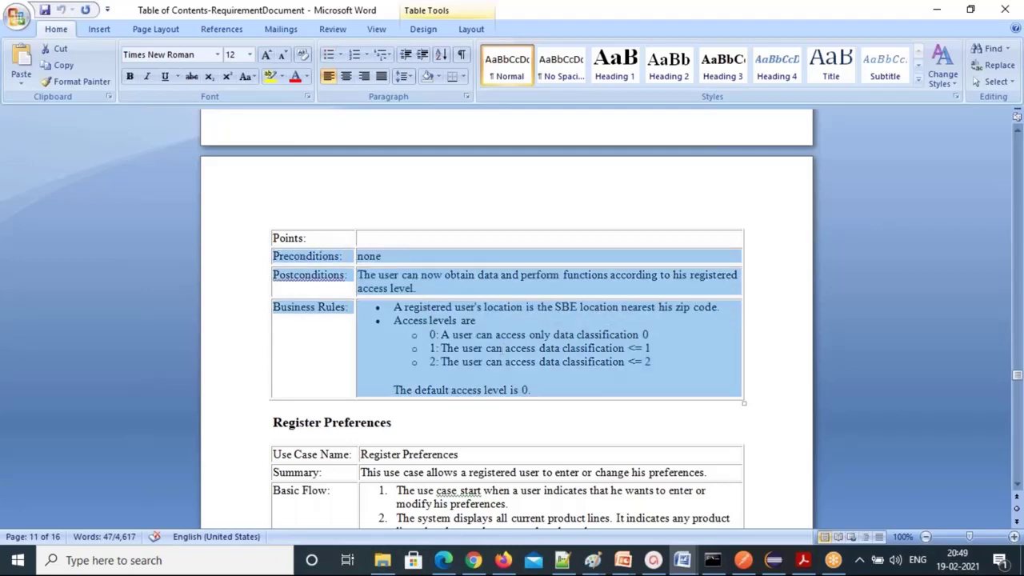
key(alt+Tab)
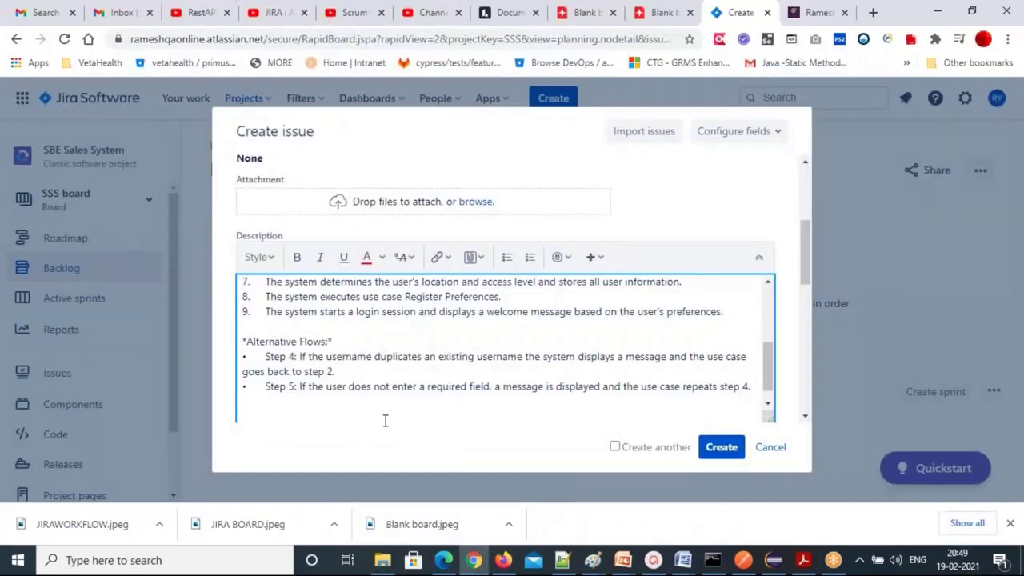
key(ctrl+v)
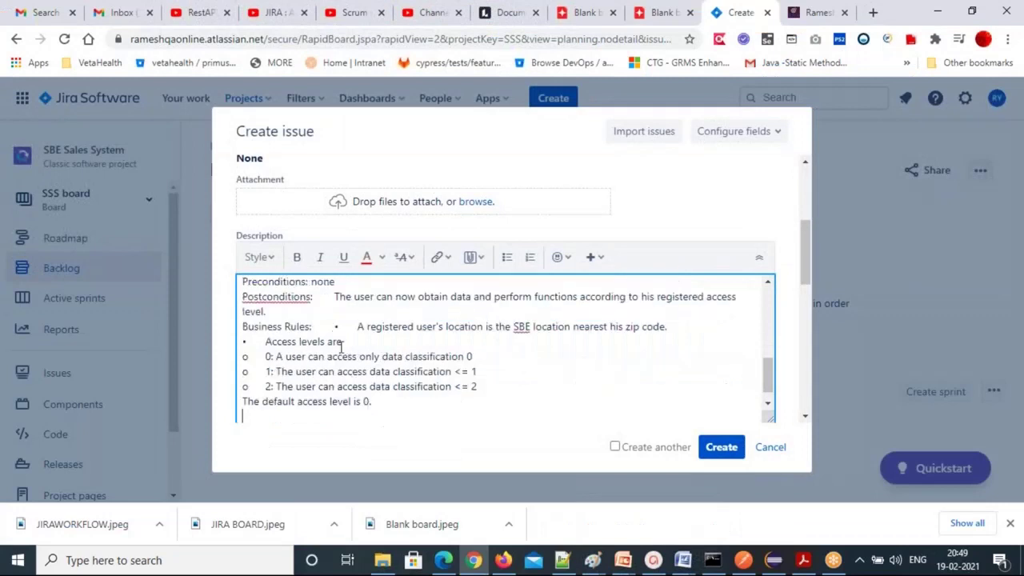
Move the Business Rules content in the description onto a new line and bold the "Business Rules:" heading
click(328, 327)
key(Return)
drag(312, 292, 242, 292)
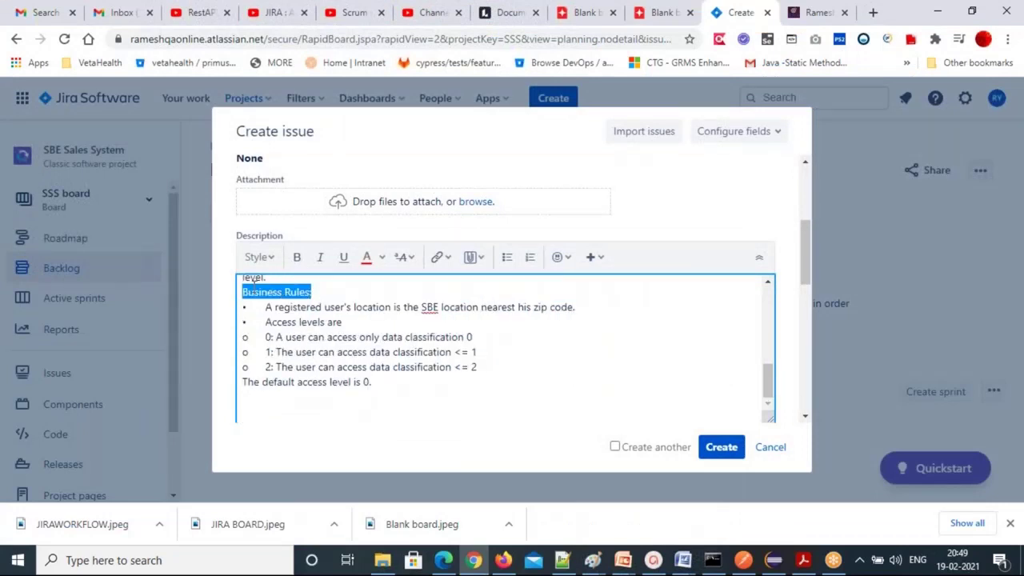
click(297, 256)
Bold the "Postconditions:" and "Preconditions:" headings in the description and move their text onto new lines
scroll(323, 367, up, 3)
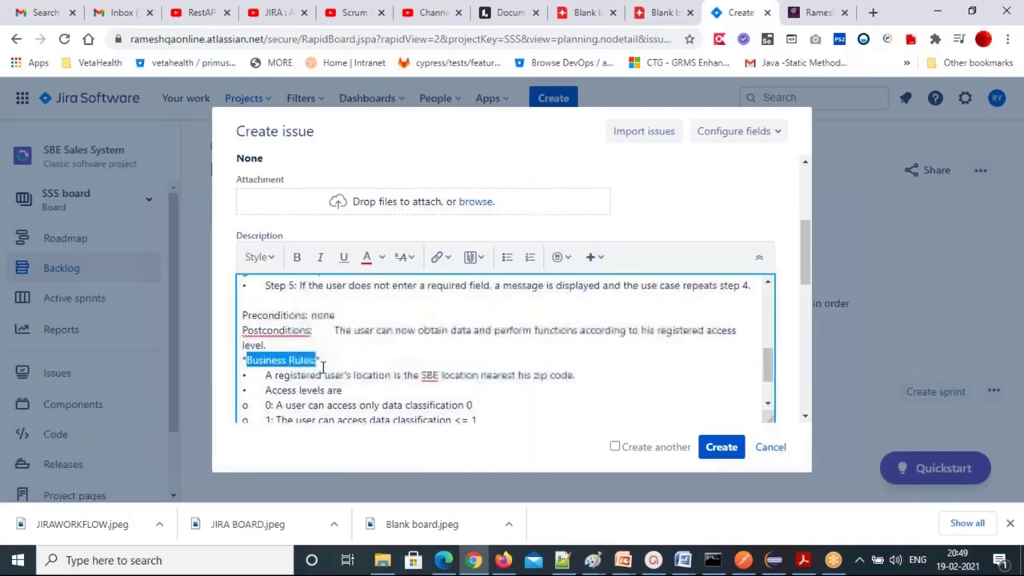
drag(313, 367, 241, 367)
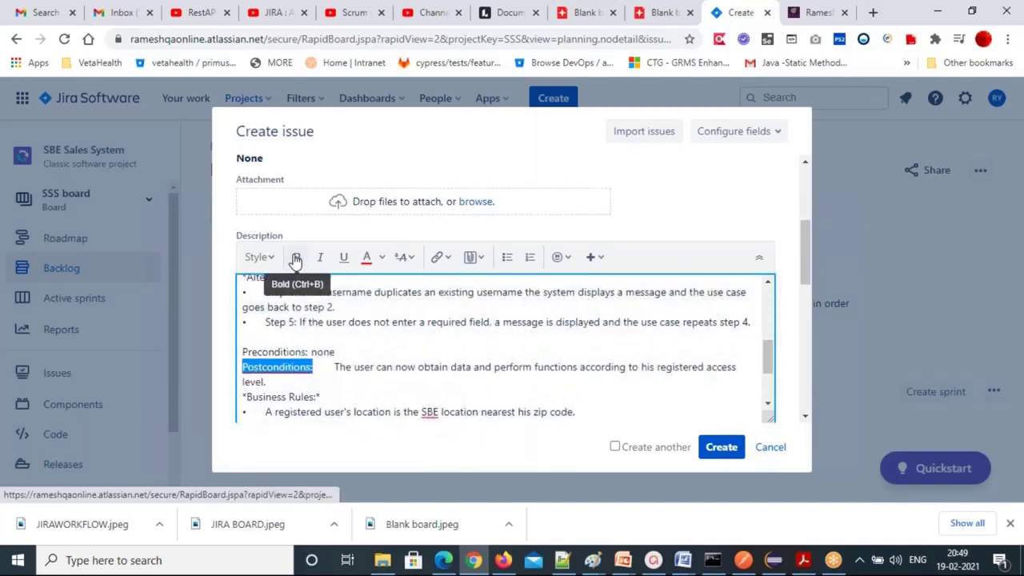
click(294, 259)
drag(309, 351, 244, 352)
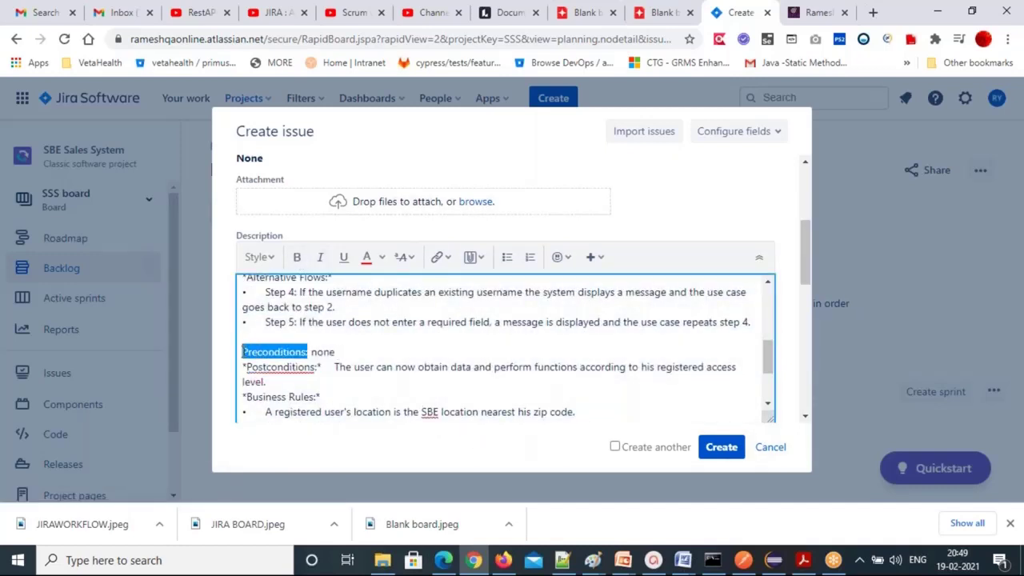
click(296, 256)
click(322, 367)
key(Return)
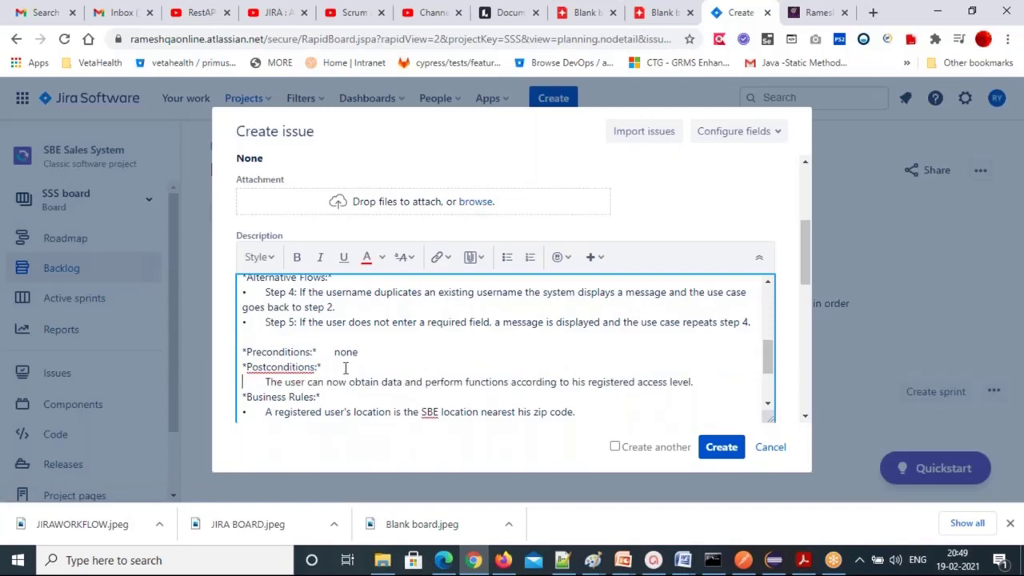
key(Return)
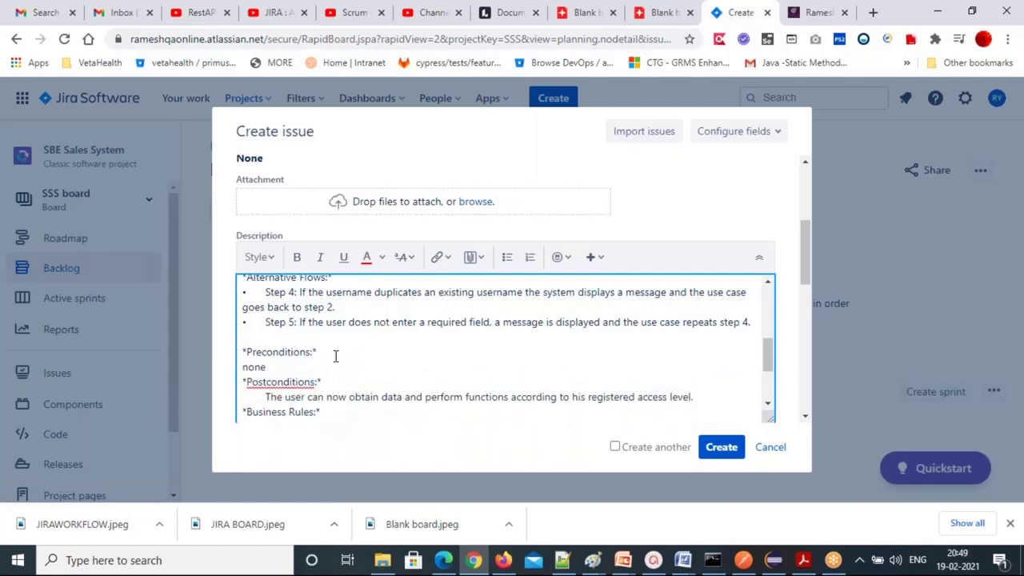
Link the story to the epic SSS-EPIC-01-Solar Based Energy sales features and create the issue
scroll(336, 355, down, 3)
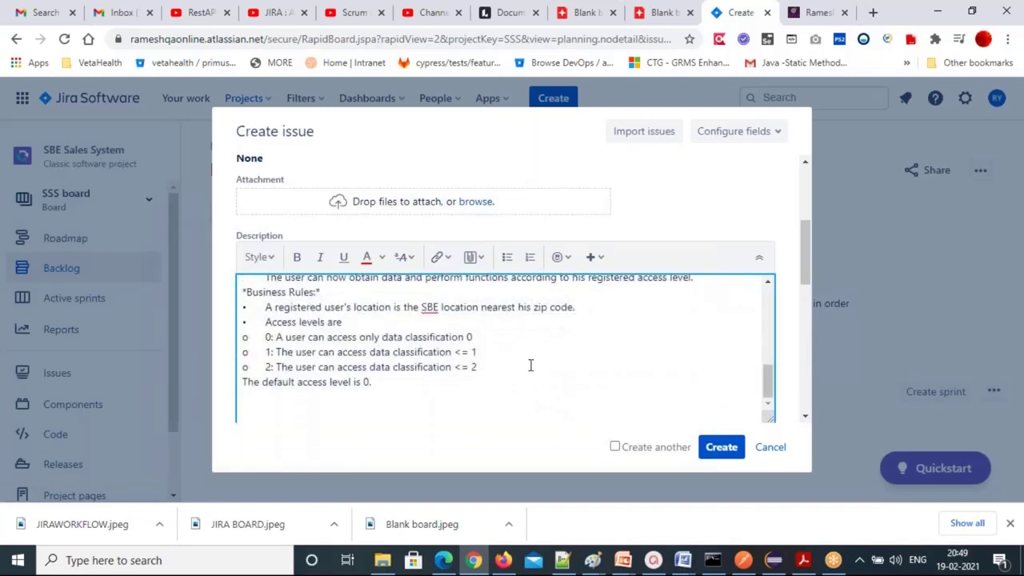
scroll(474, 369, down, 5)
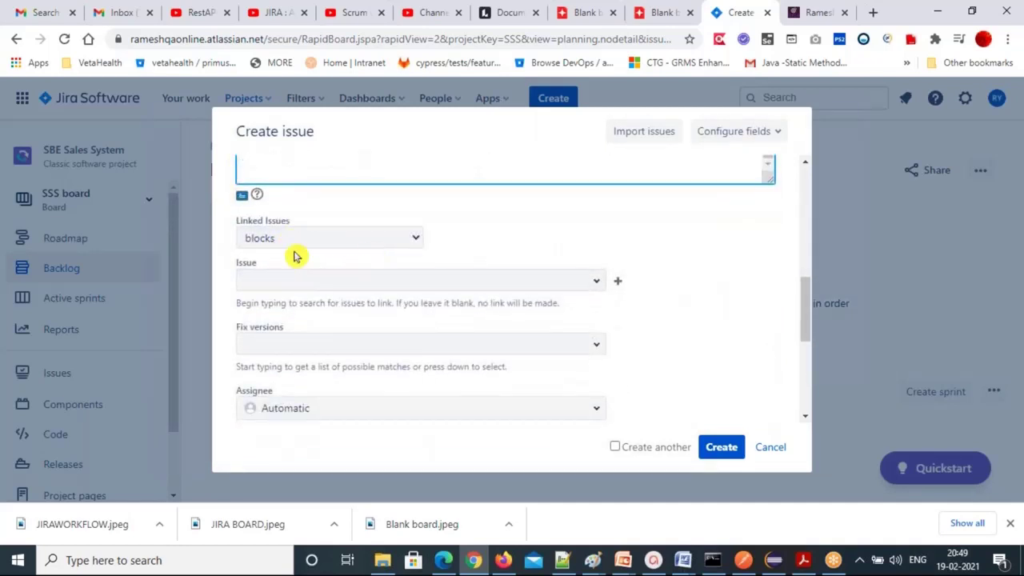
click(405, 245)
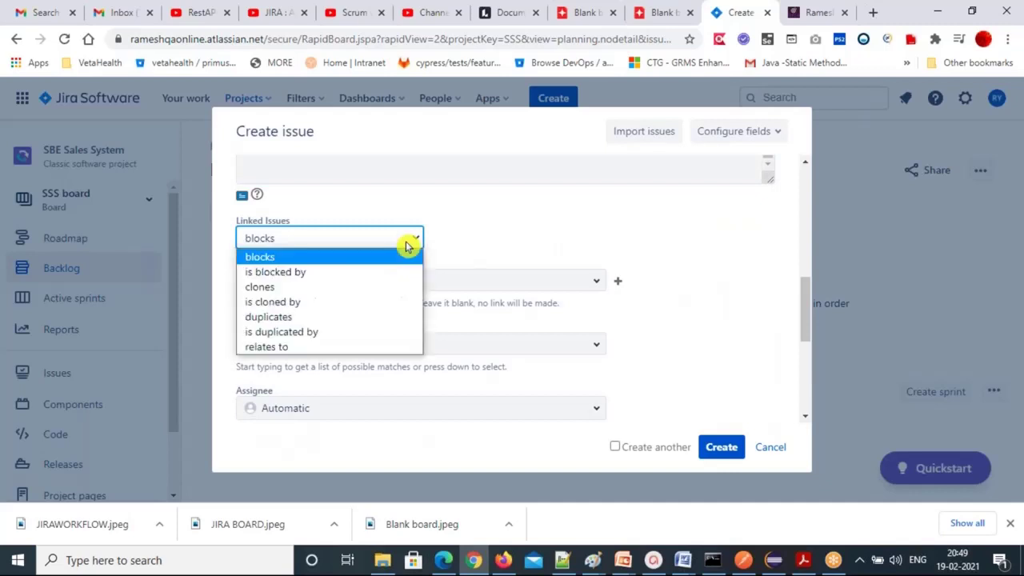
click(542, 240)
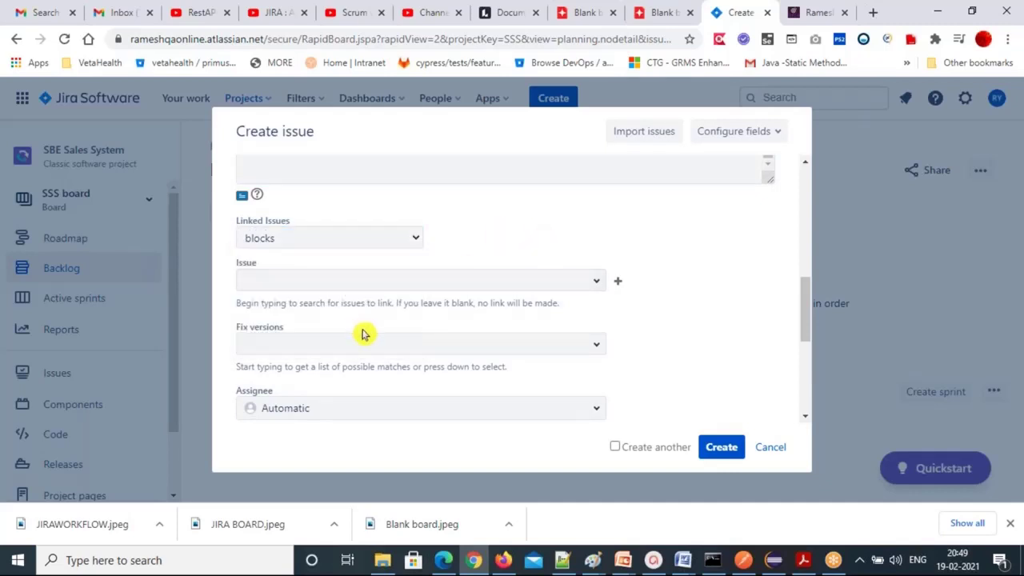
scroll(362, 335, down, 2)
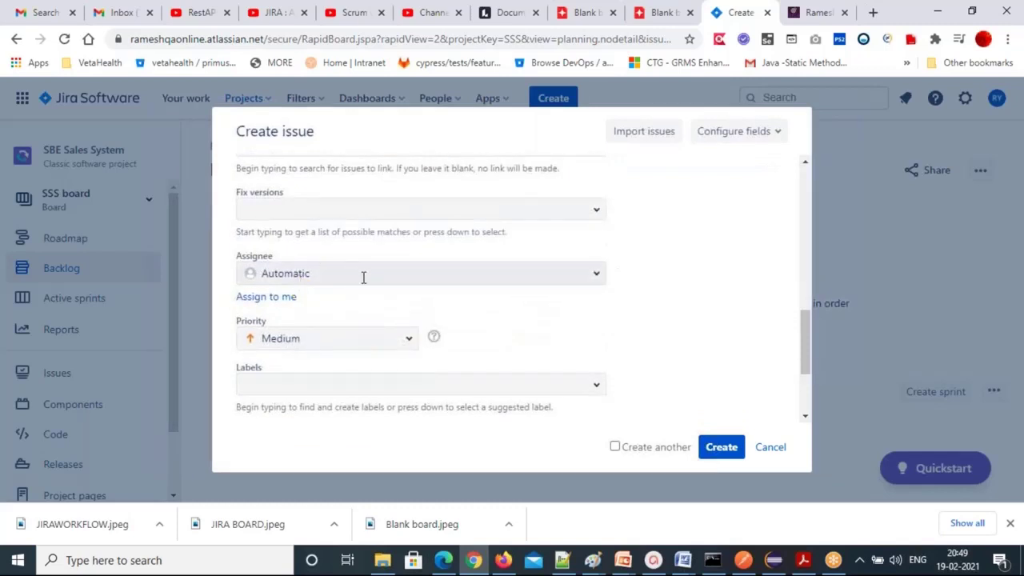
scroll(360, 301, down, 1)
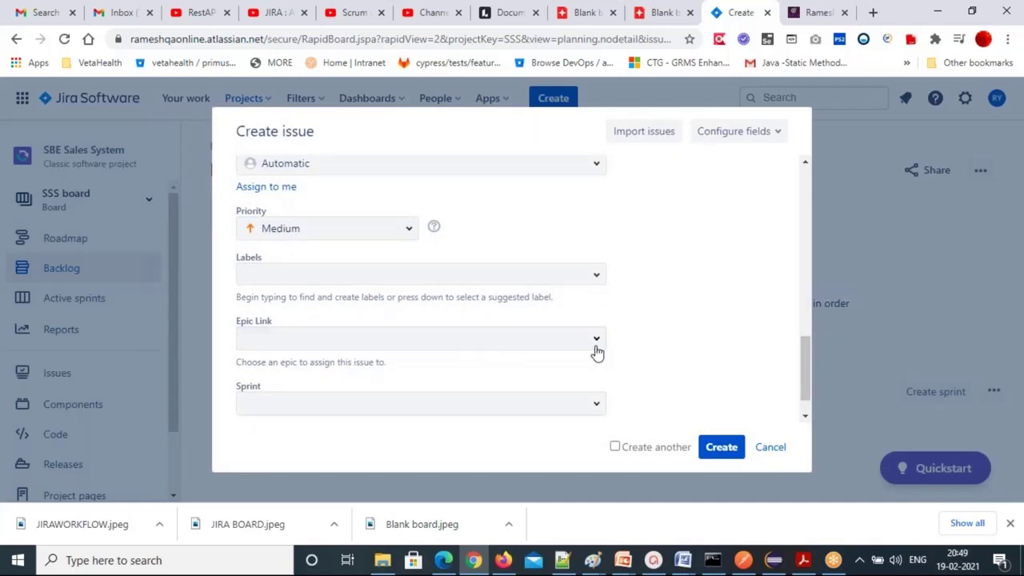
click(595, 349)
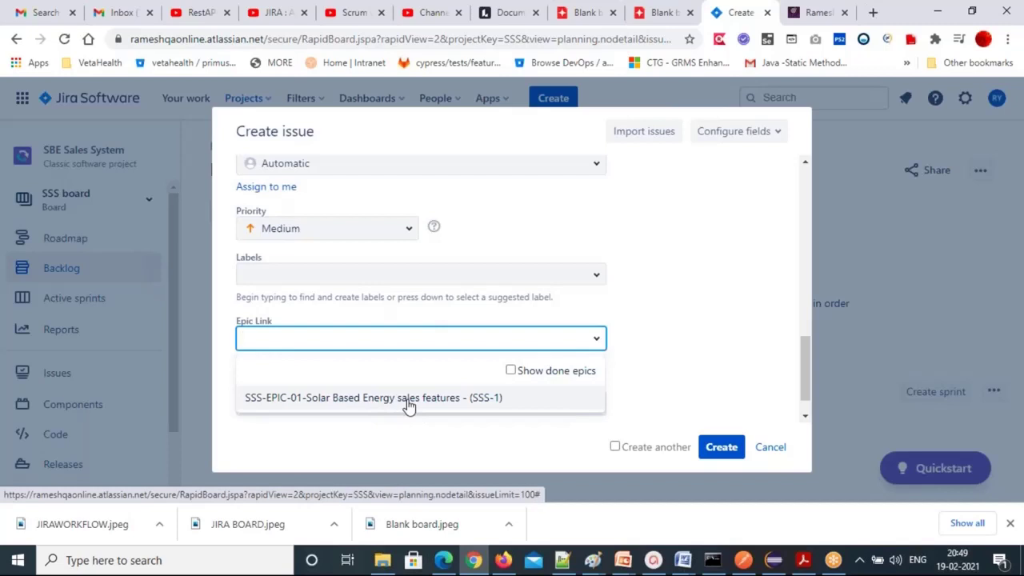
click(408, 400)
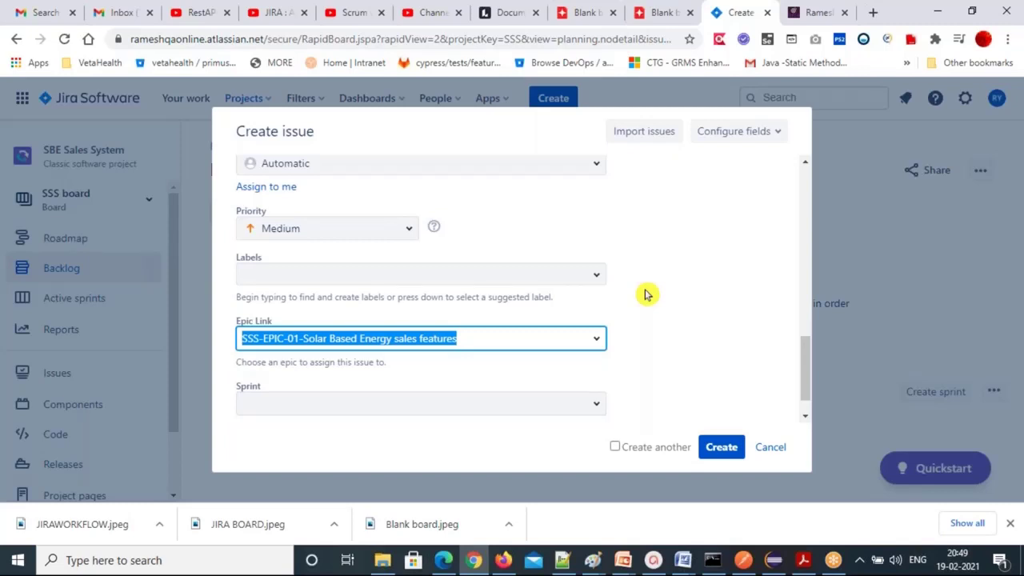
scroll(646, 295, down, 1)
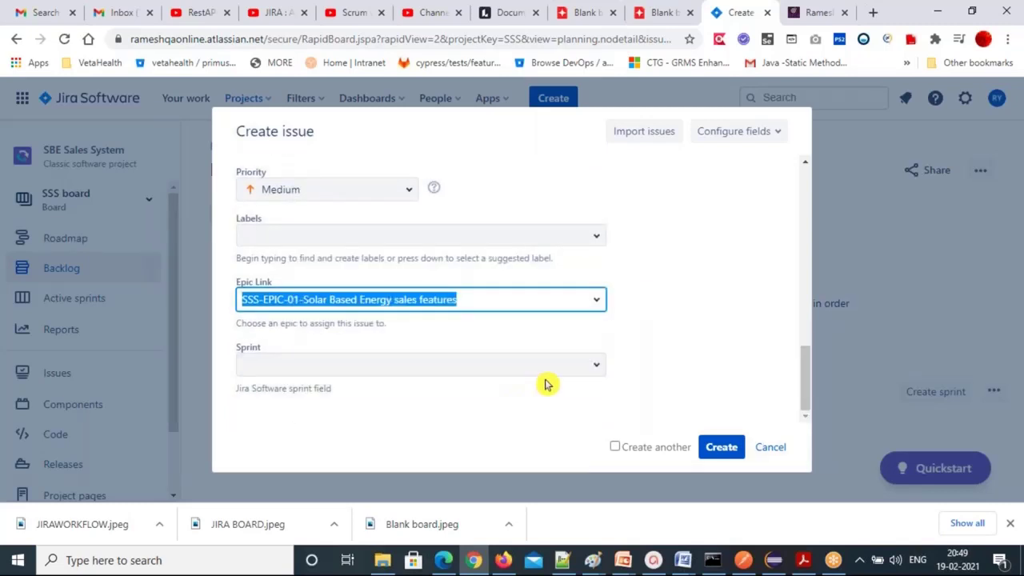
click(718, 451)
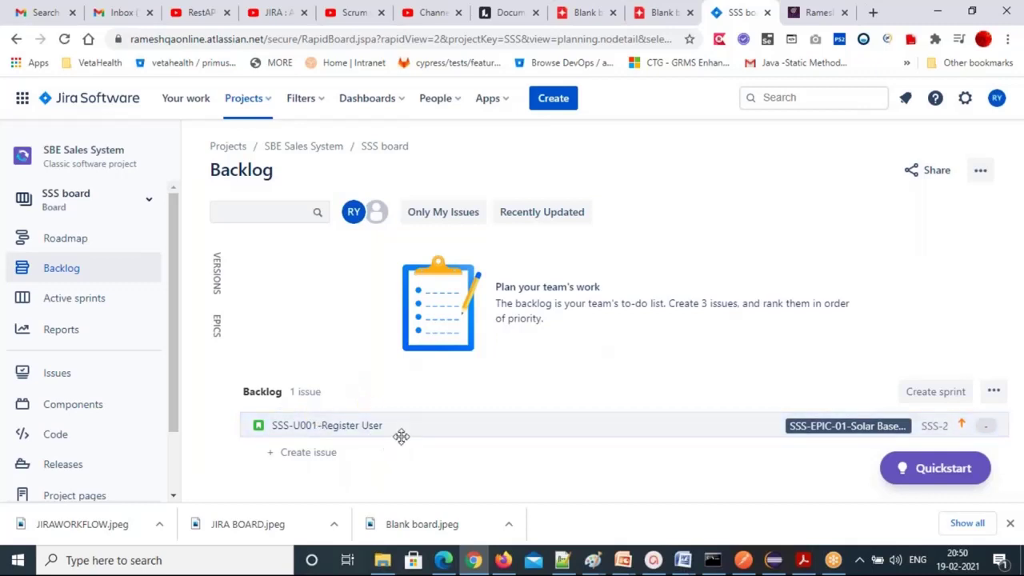
Start a new Story in the SBE Sales System project with the summary "SSS-US002-Login User"
click(313, 456)
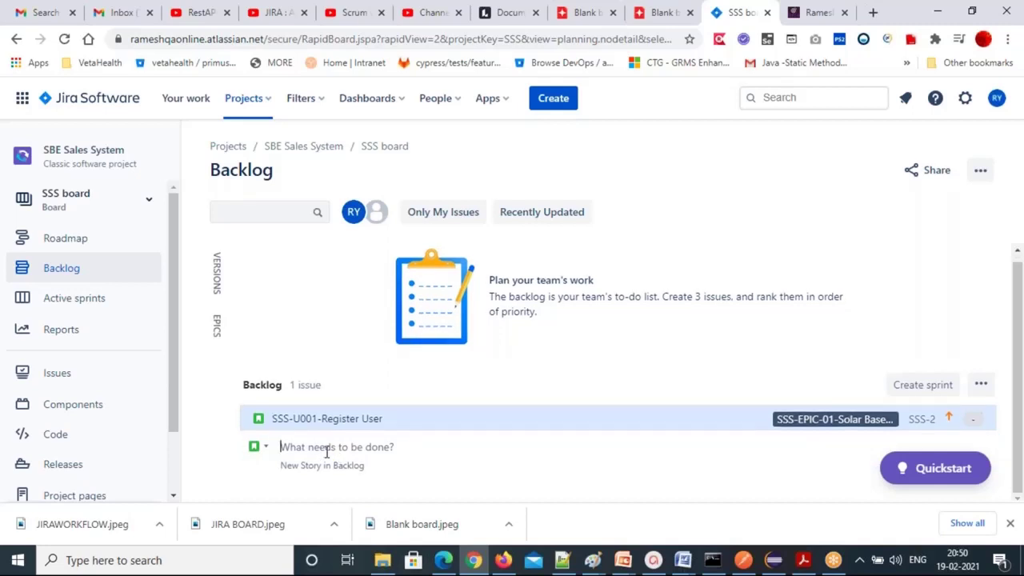
click(549, 108)
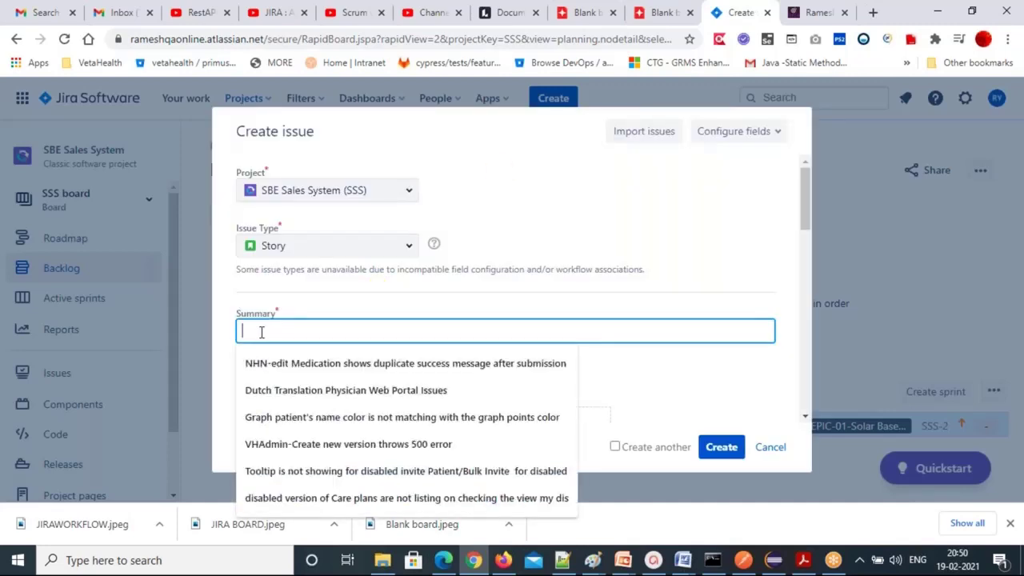
text(SSS-U)
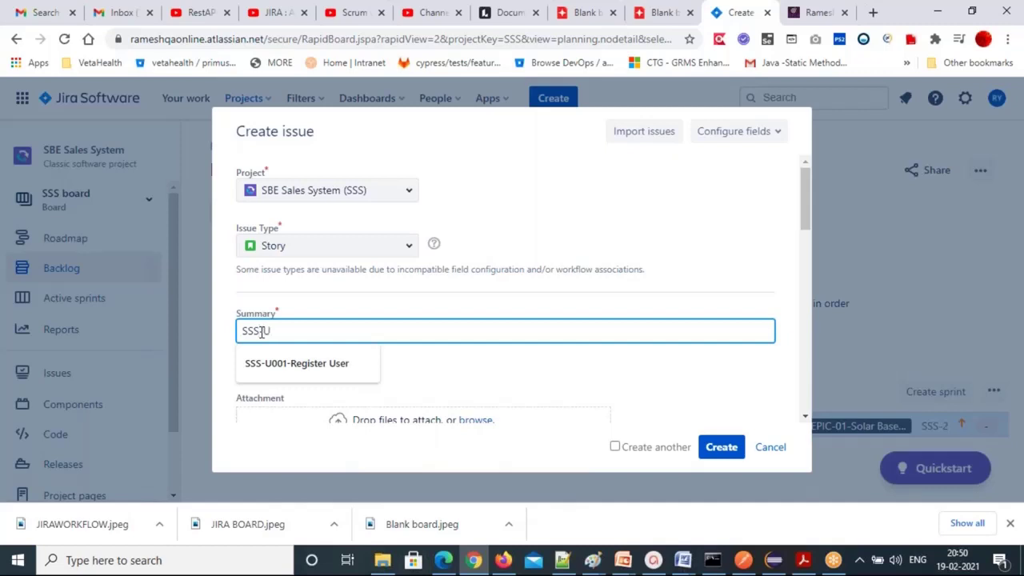
text(S)
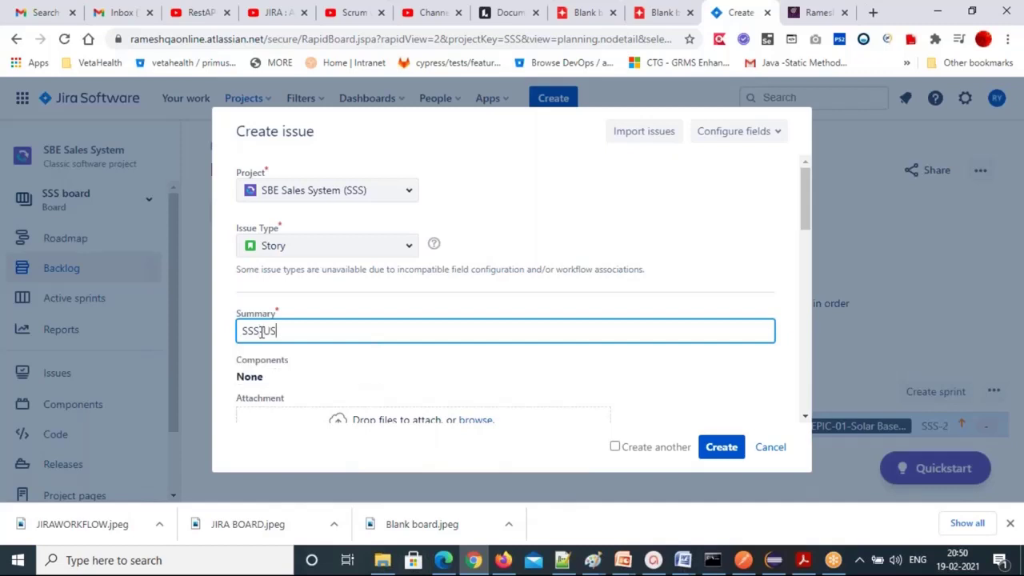
text(002-Login Us)
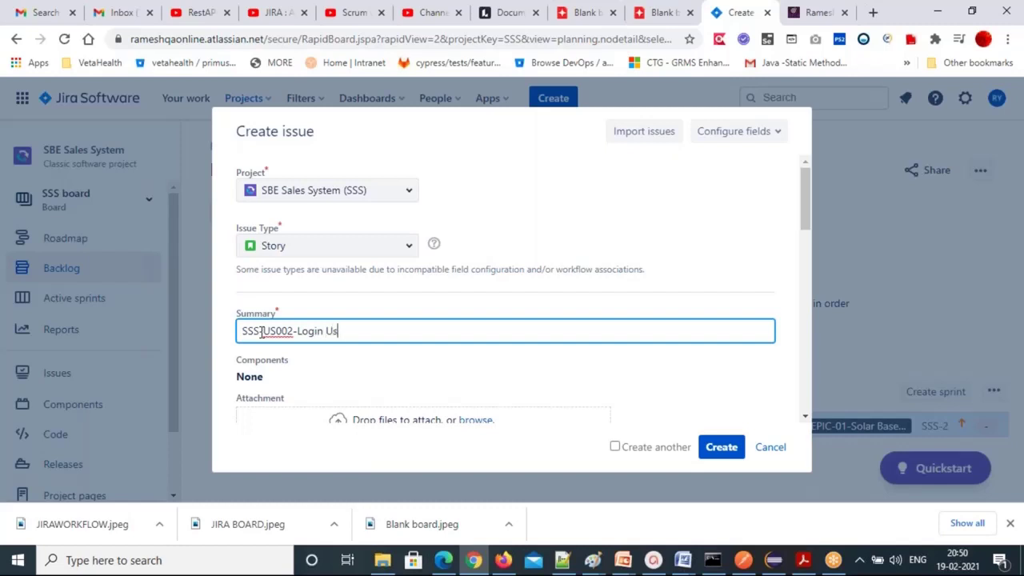
text(er)
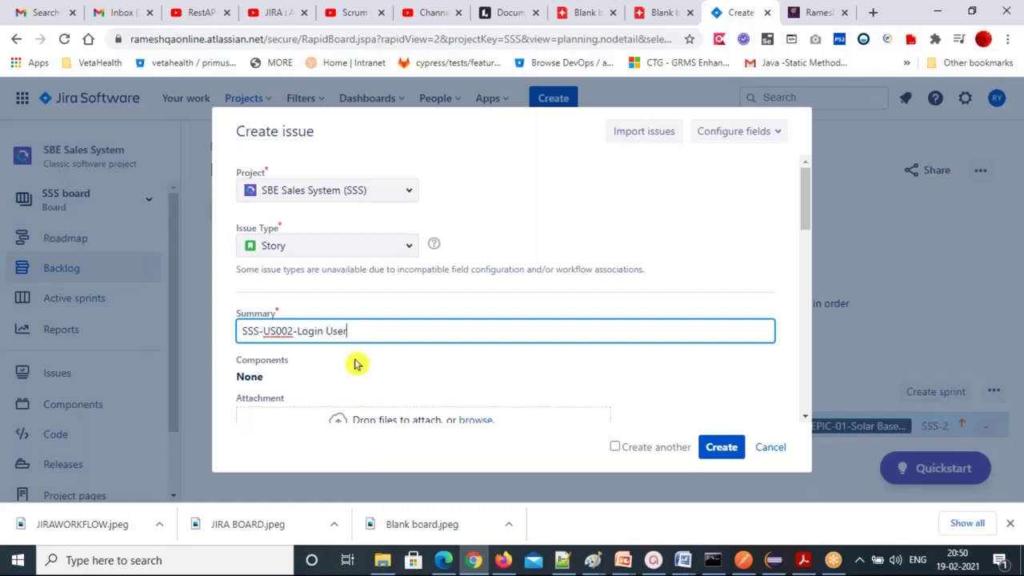
Copy the Login User use case from Summary through Business Rules in the Word requirement document and paste it into the story's description
scroll(354, 361, down, 2)
click(263, 354)
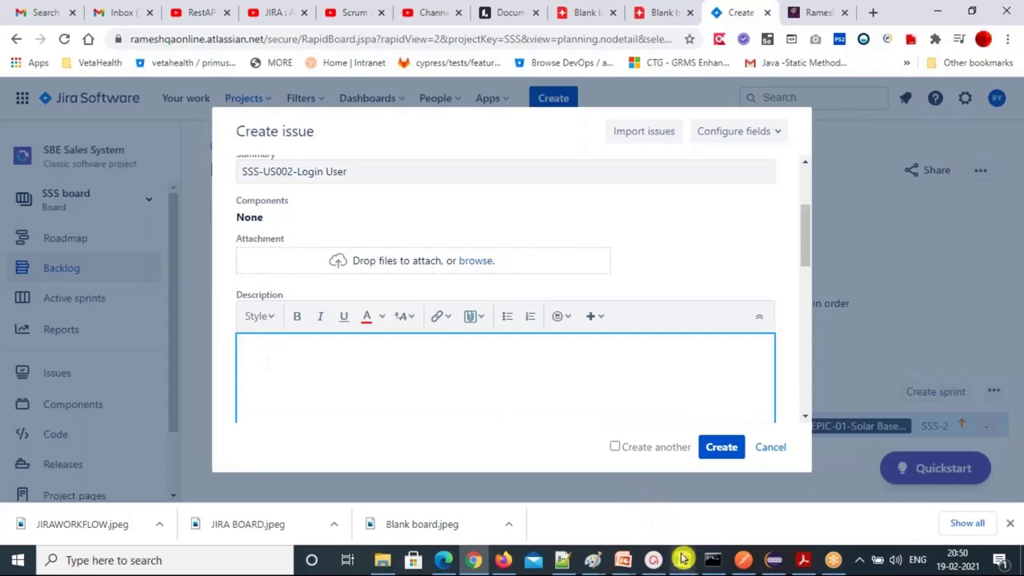
mouse_move(682, 558)
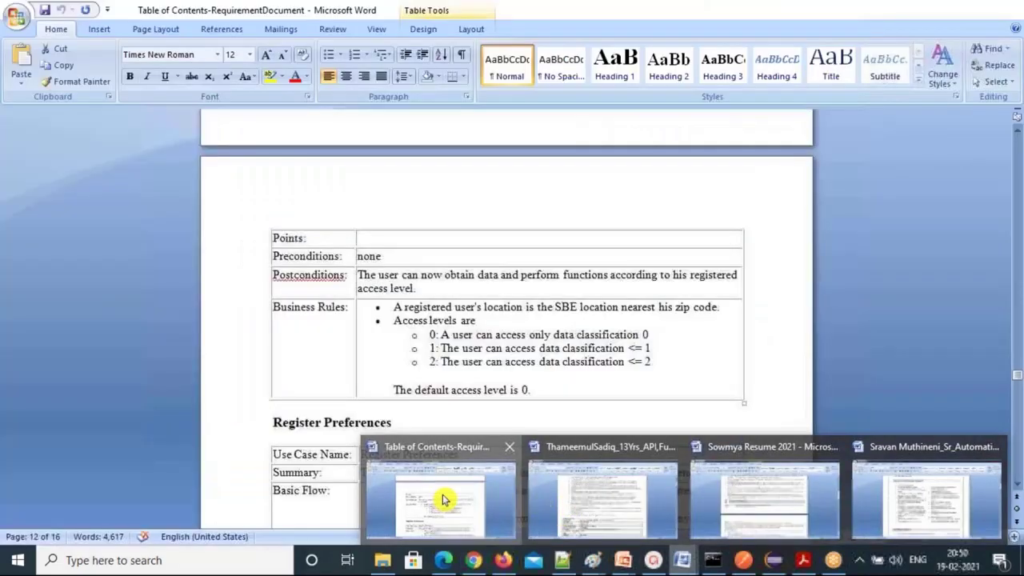
click(443, 498)
scroll(472, 328, up, 20)
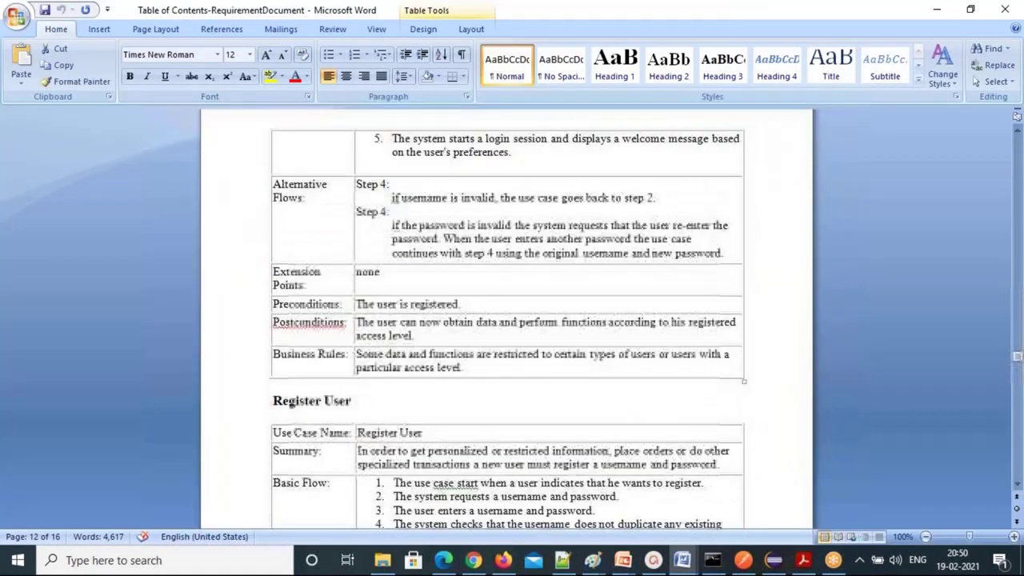
scroll(390, 323, up, 2)
scroll(389, 323, down, 3)
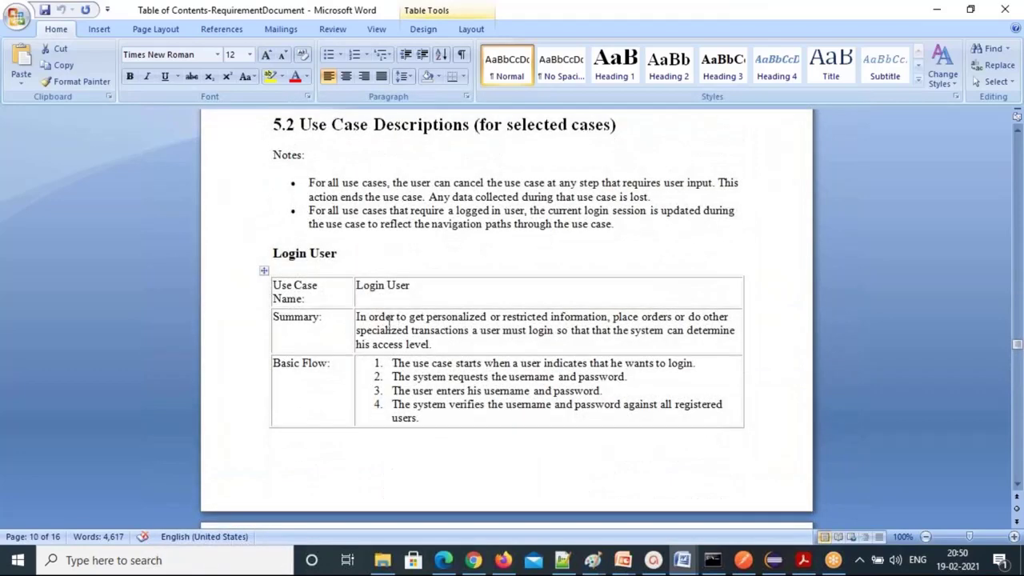
drag(276, 317, 461, 463)
drag(456, 520, 484, 436)
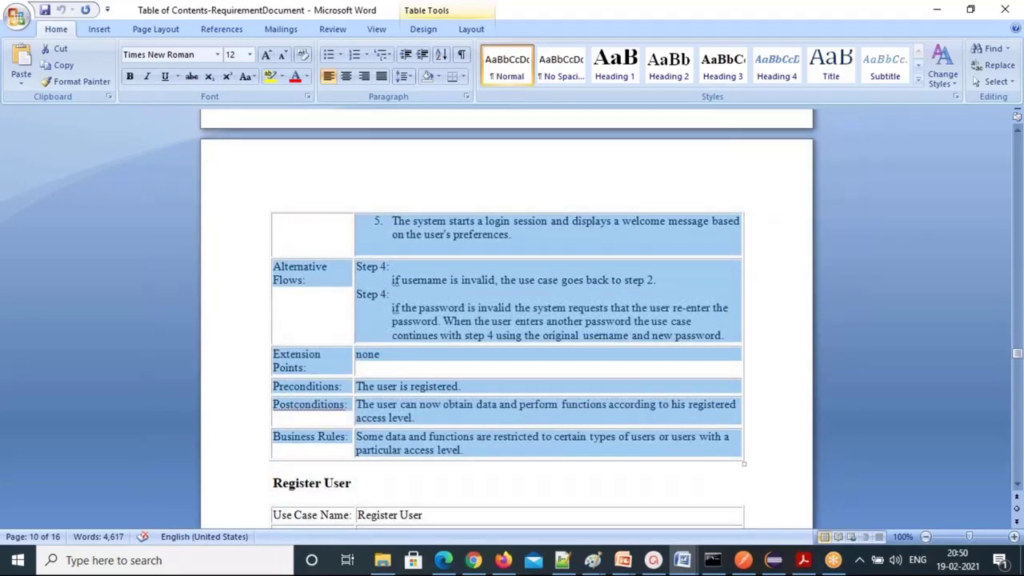
key(alt+Tab)
key(ctrl+v)
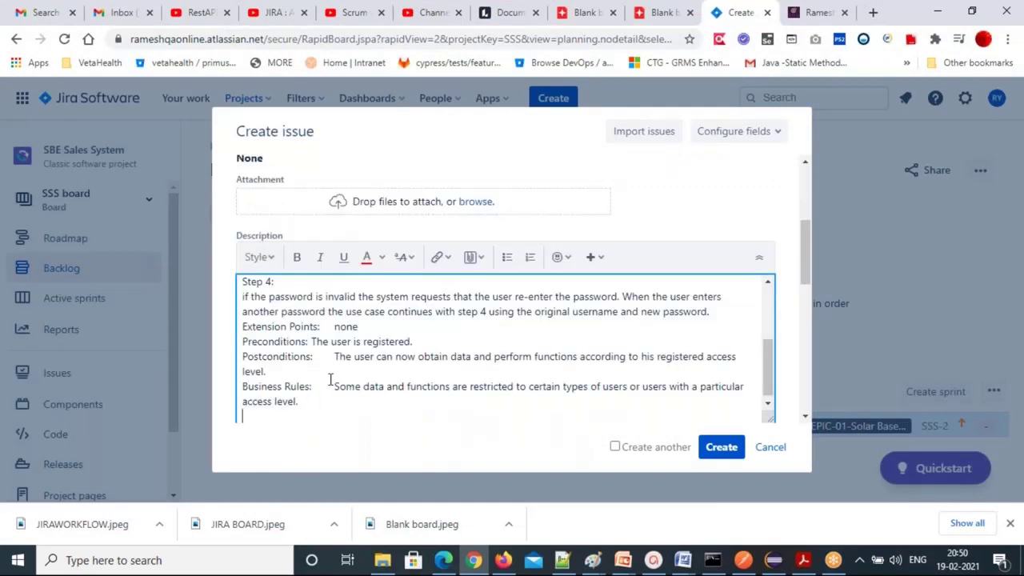
Bold the "Summary:" and "Basic Flow:" headings in the pasted description and move their text onto new lines
scroll(320, 368, up, 5)
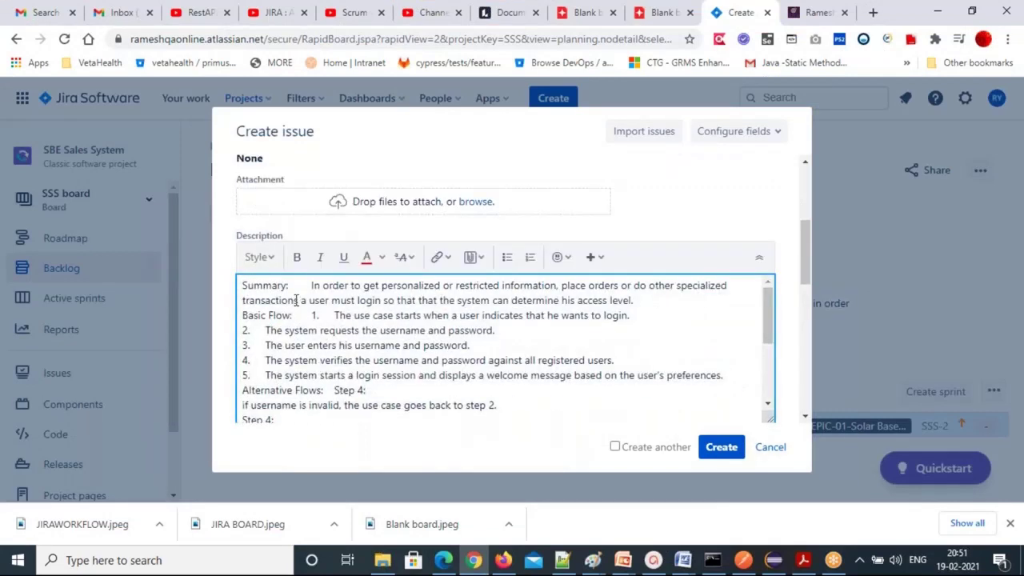
drag(289, 286, 241, 285)
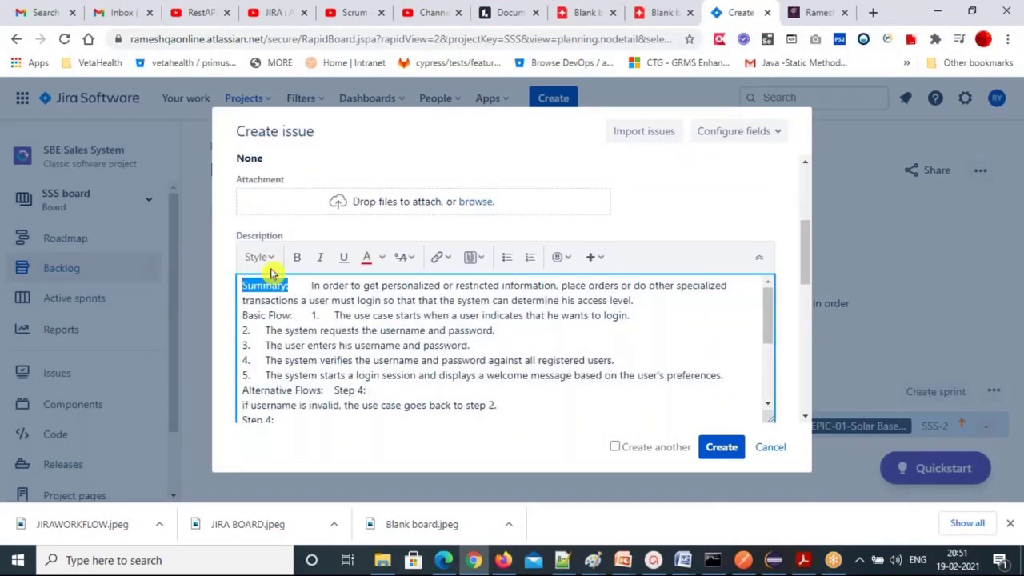
click(297, 262)
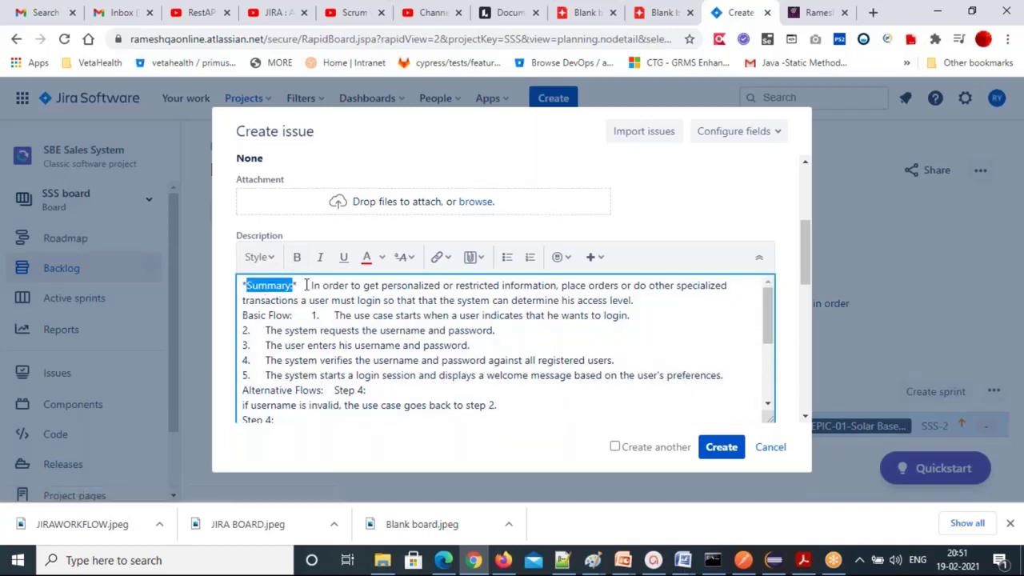
click(309, 285)
key(Return)
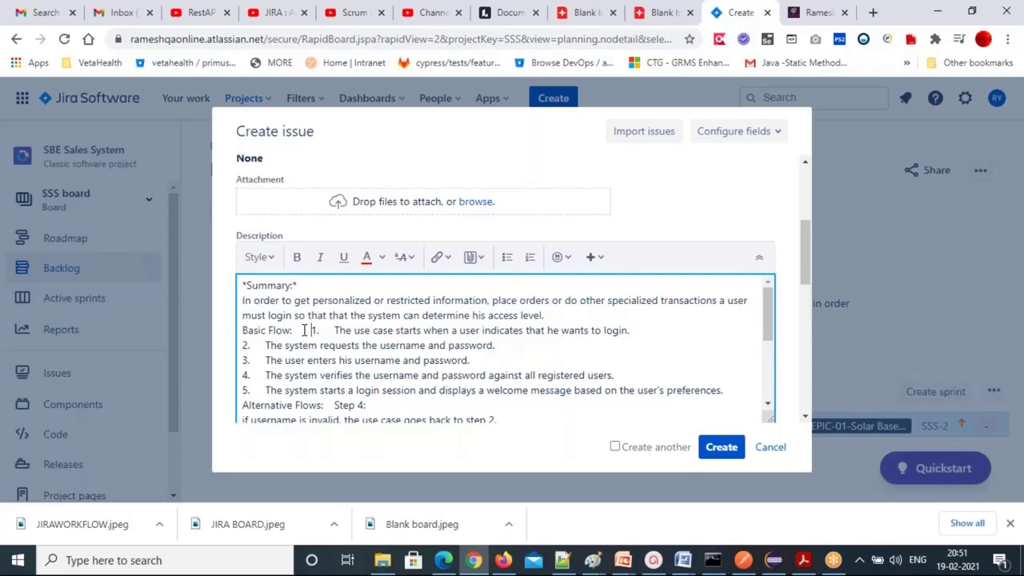
key(Return)
drag(295, 330, 240, 330)
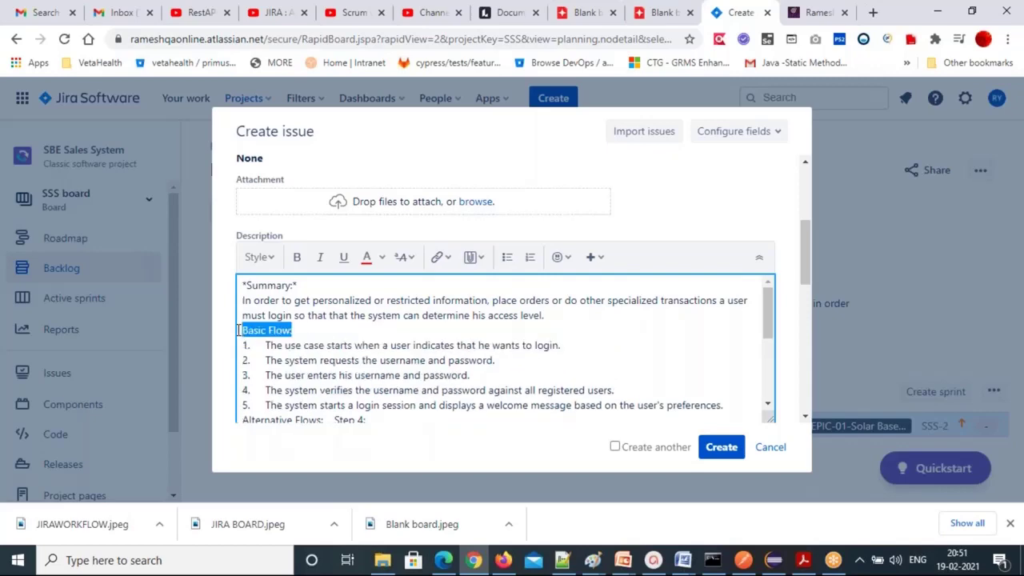
click(296, 257)
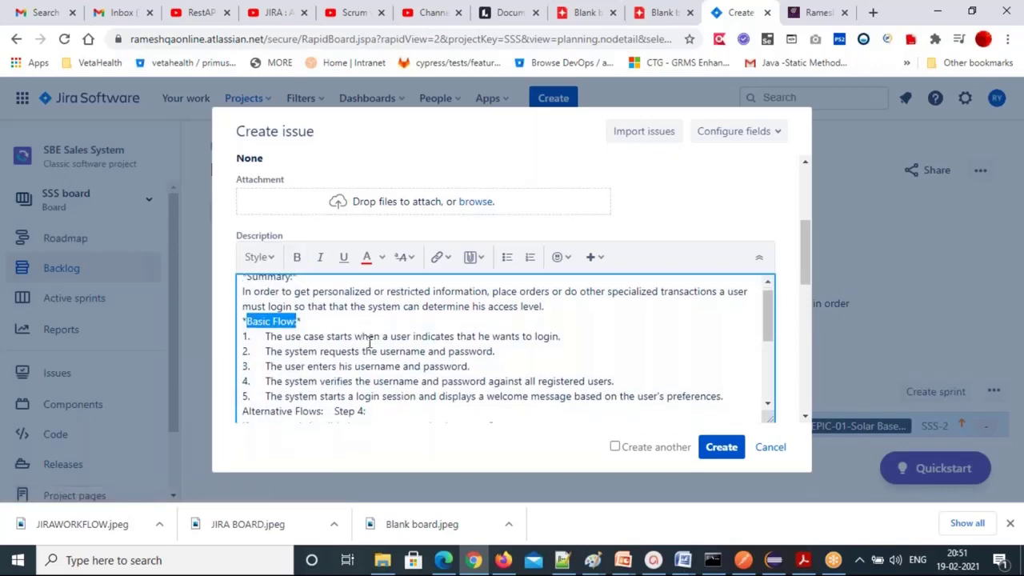
scroll(369, 341, down, 3)
scroll(365, 343, up, 2)
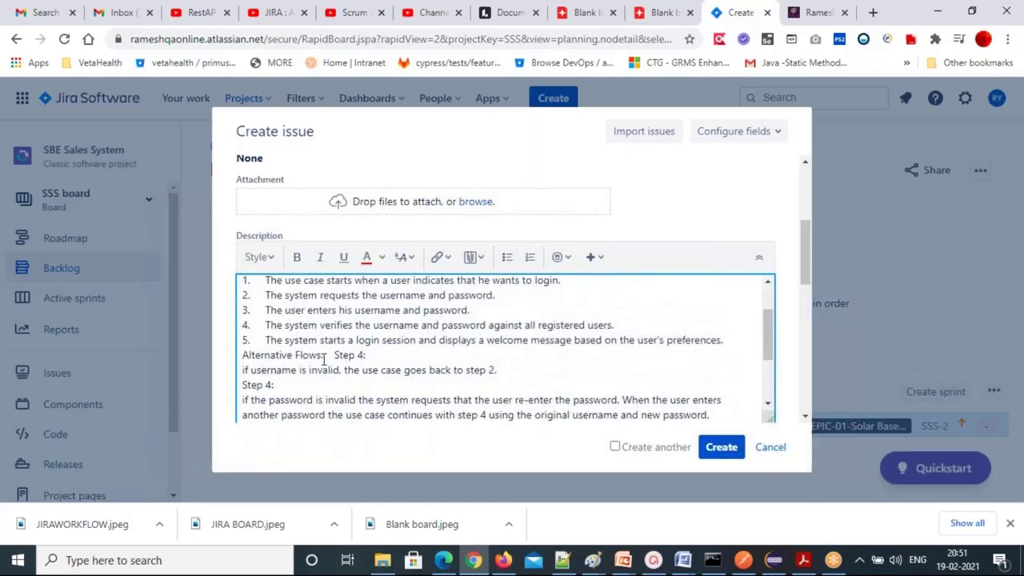
Bold the "Alternative Flows:" heading in the description and move its text onto a new line
drag(324, 356, 241, 355)
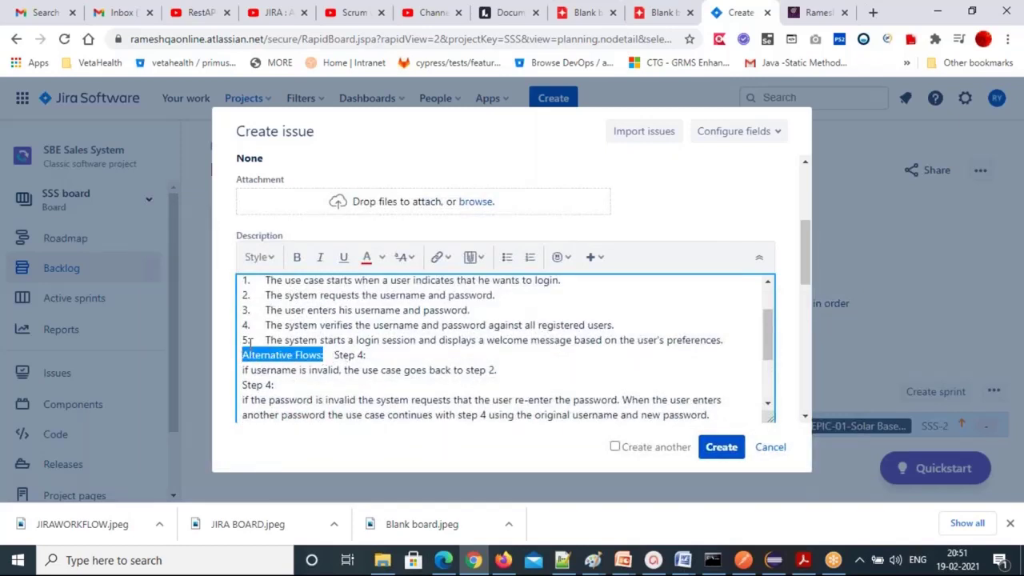
click(297, 258)
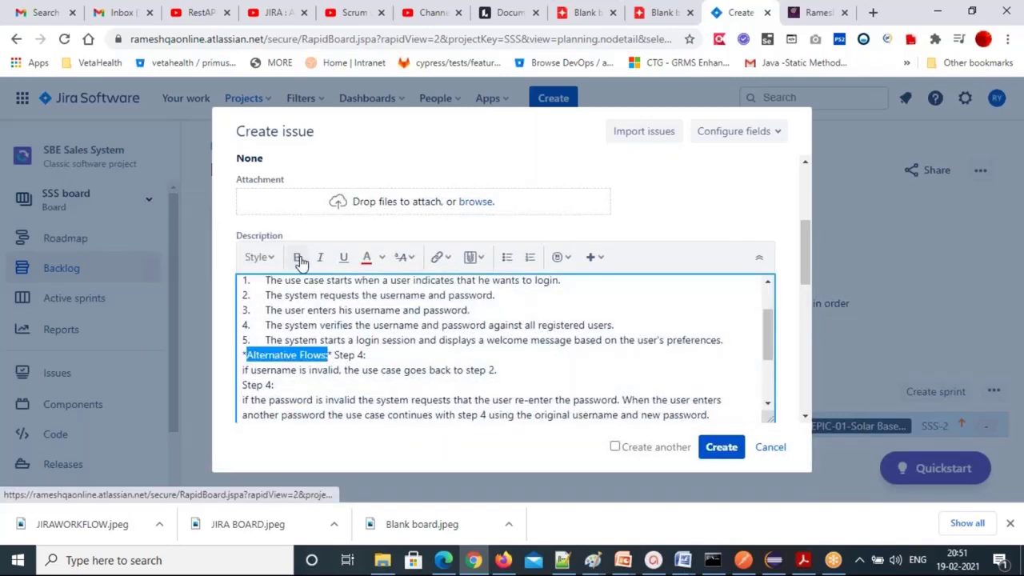
click(336, 358)
key(Return)
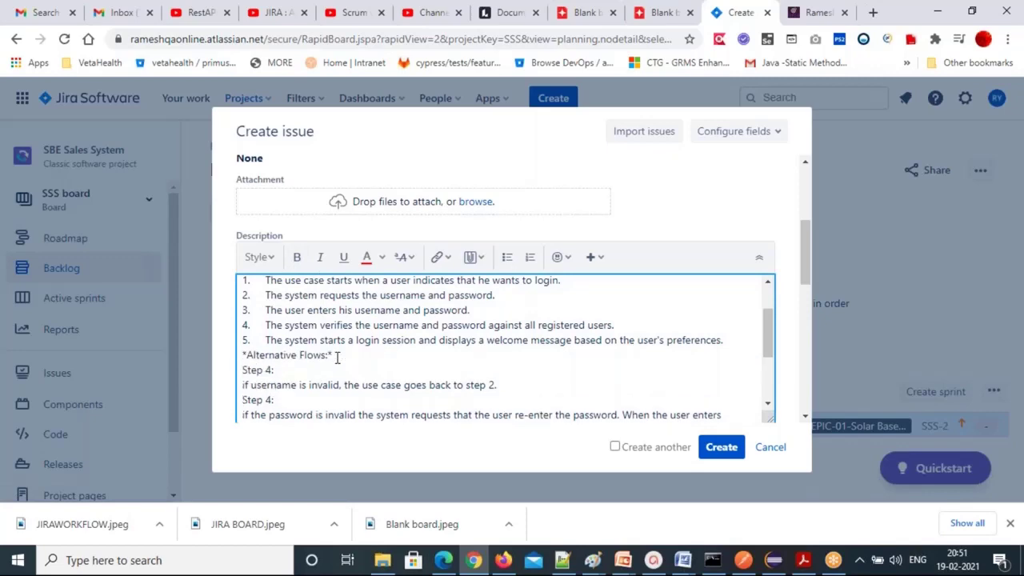
Bold the "Extension Points:", "Preconditions:" and "Postconditions:" headings in the story's description
scroll(336, 357, down, 3)
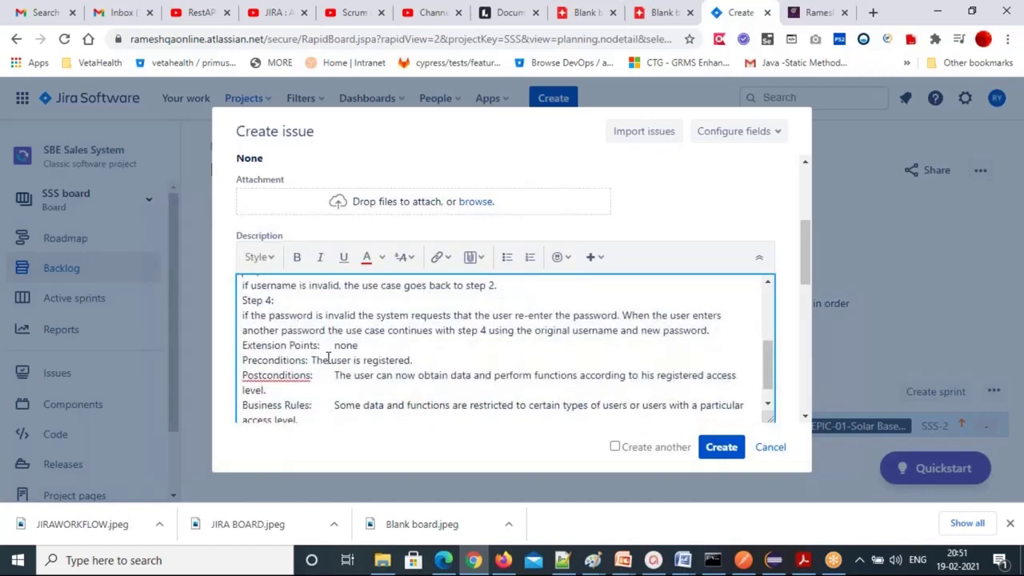
drag(322, 346, 243, 349)
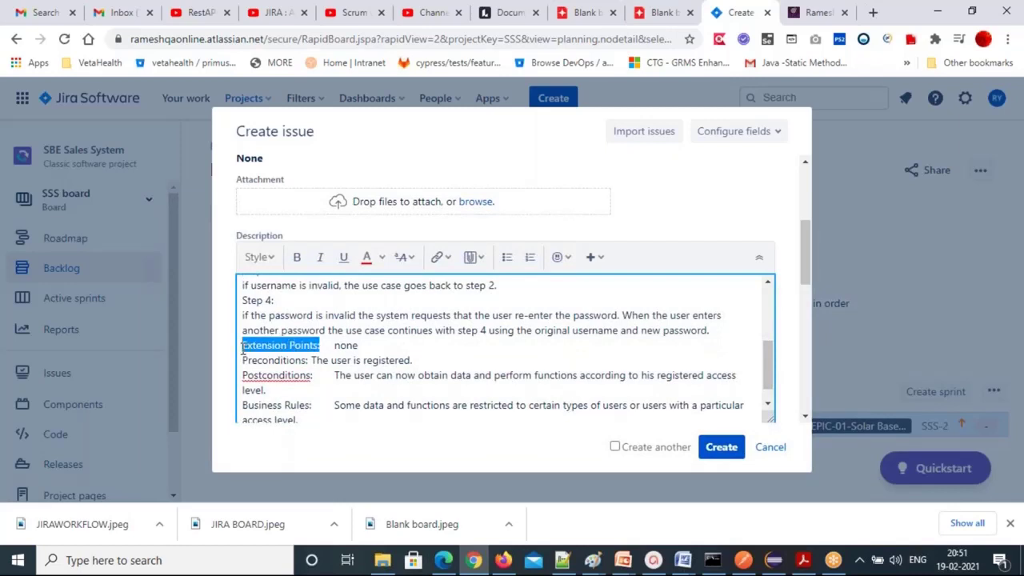
click(295, 257)
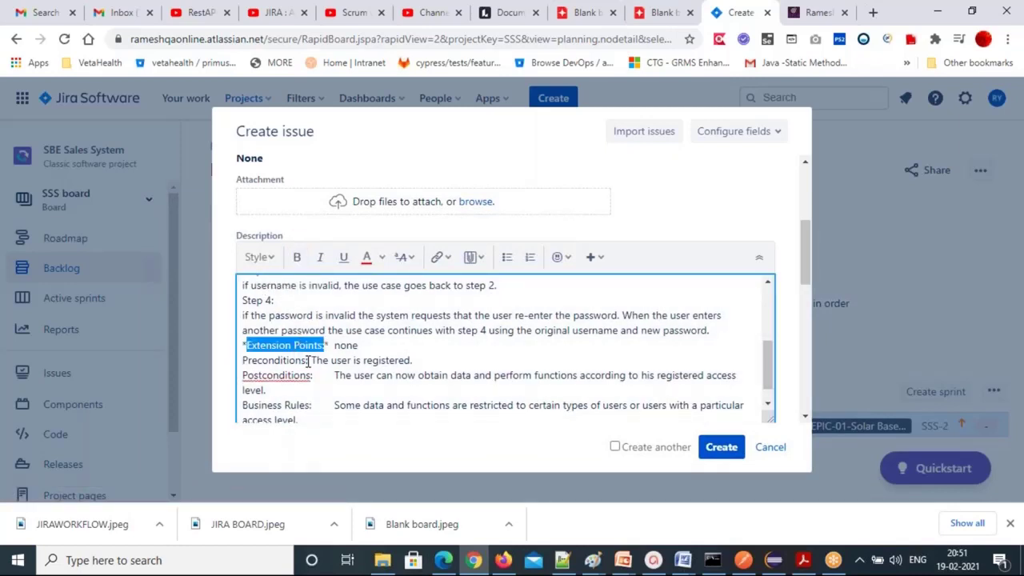
drag(309, 361, 240, 364)
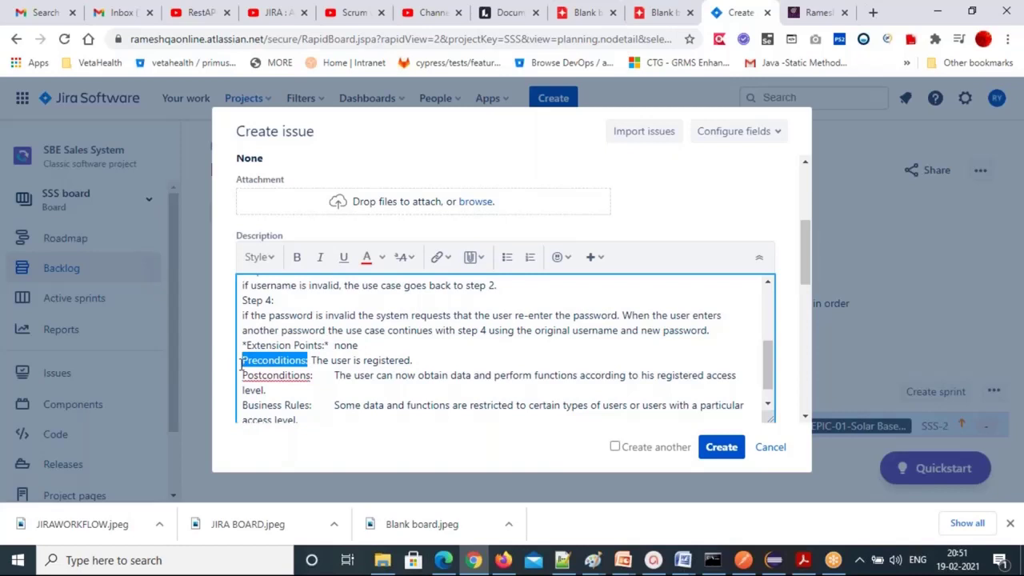
click(295, 257)
drag(315, 372, 242, 376)
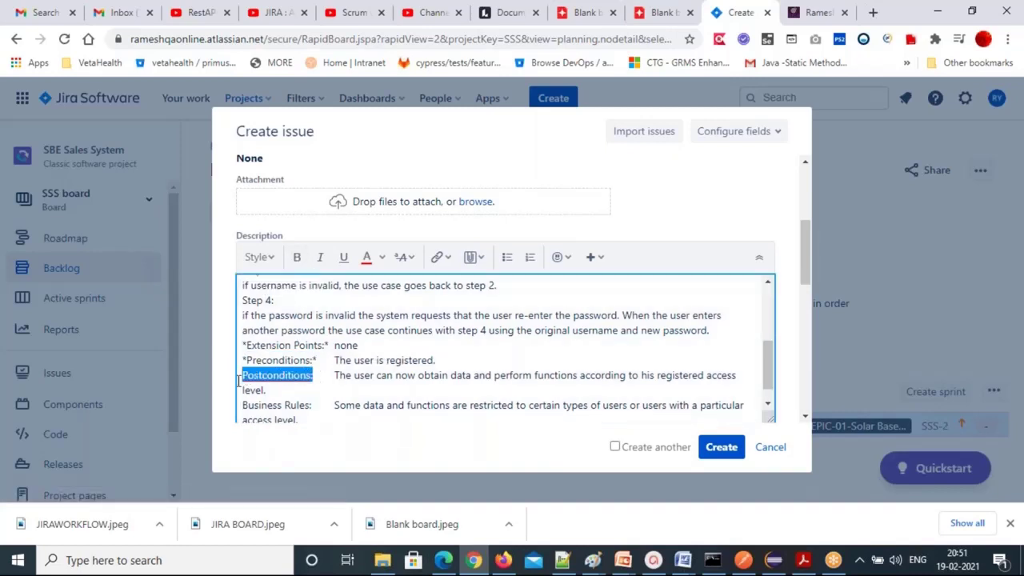
click(298, 258)
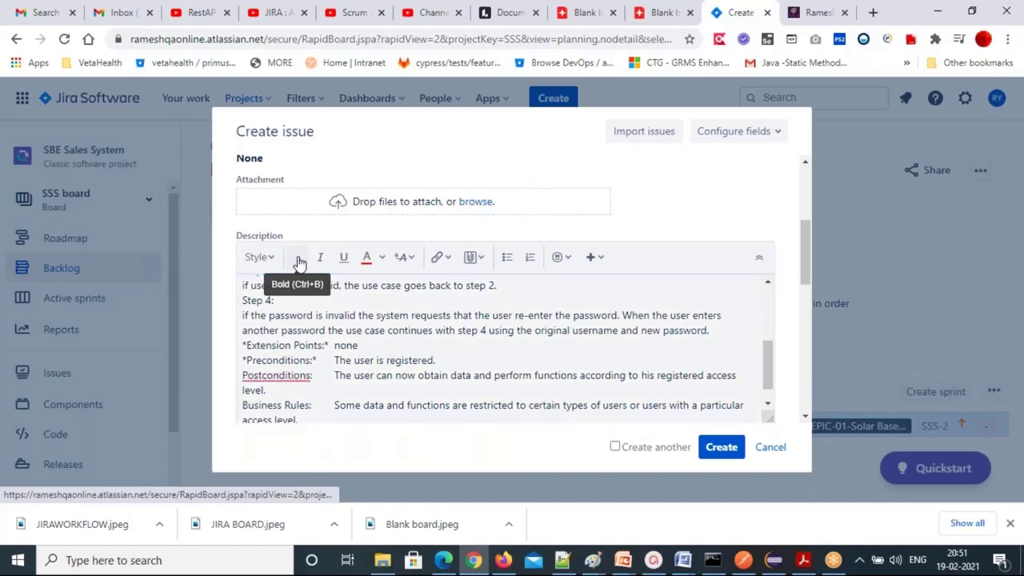
Move the text following the "Preconditions:" and "Postconditions:" headings onto new lines
click(325, 360)
key(Return)
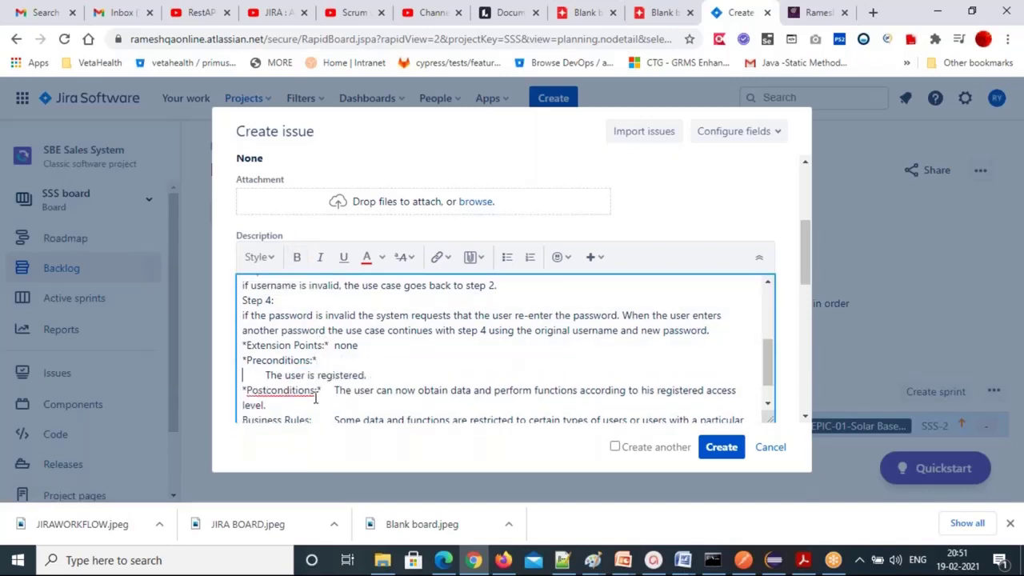
key(Return)
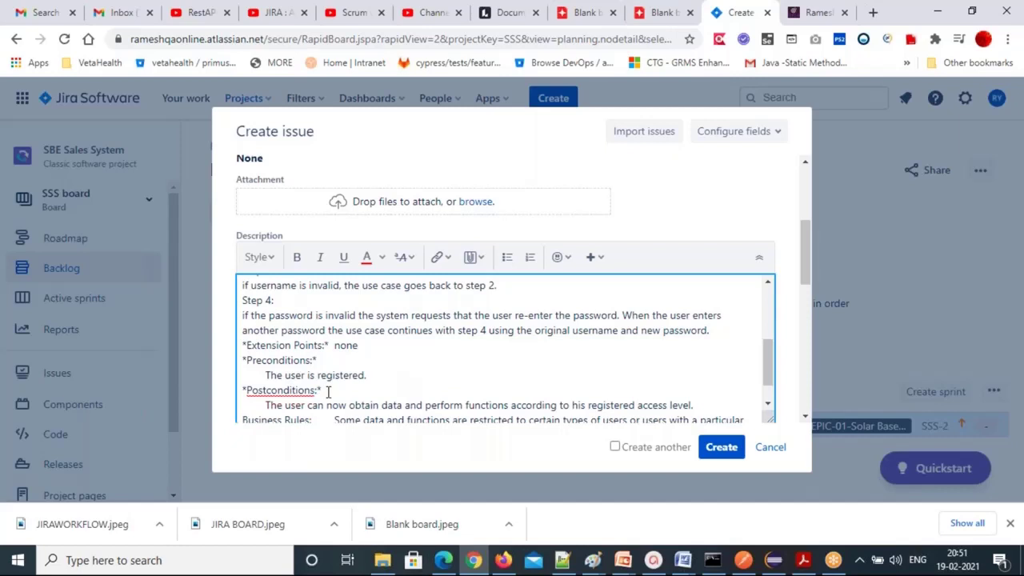
Move the "Business Rules:" text in the description onto a new line and bold the heading
scroll(327, 391, down, 1)
key(Return)
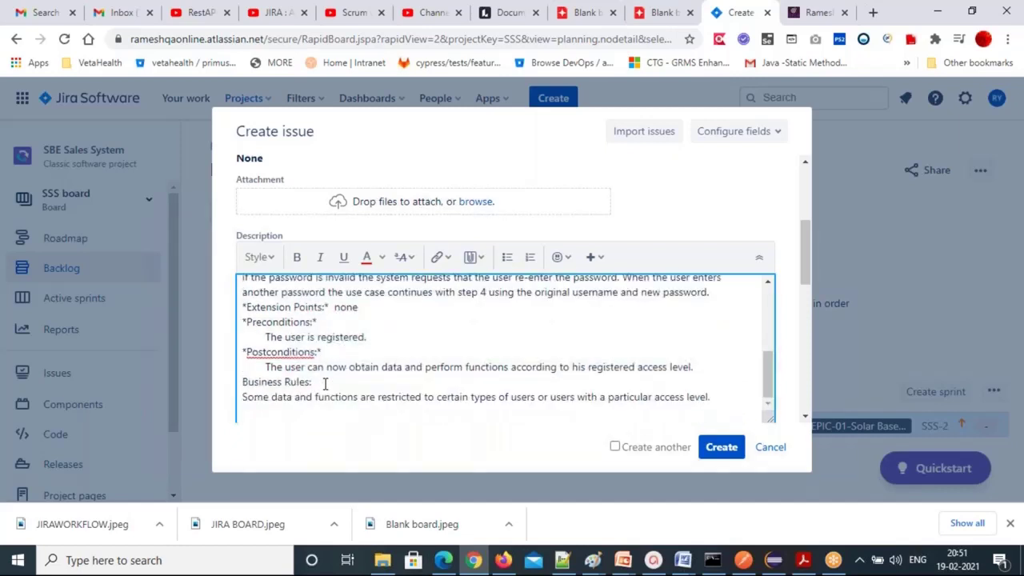
drag(319, 383, 238, 383)
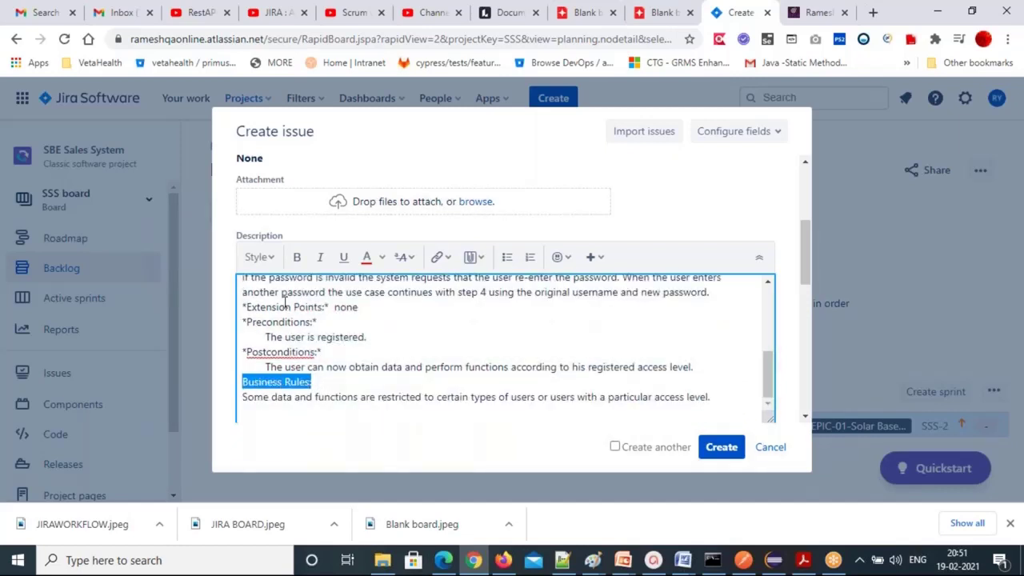
click(297, 257)
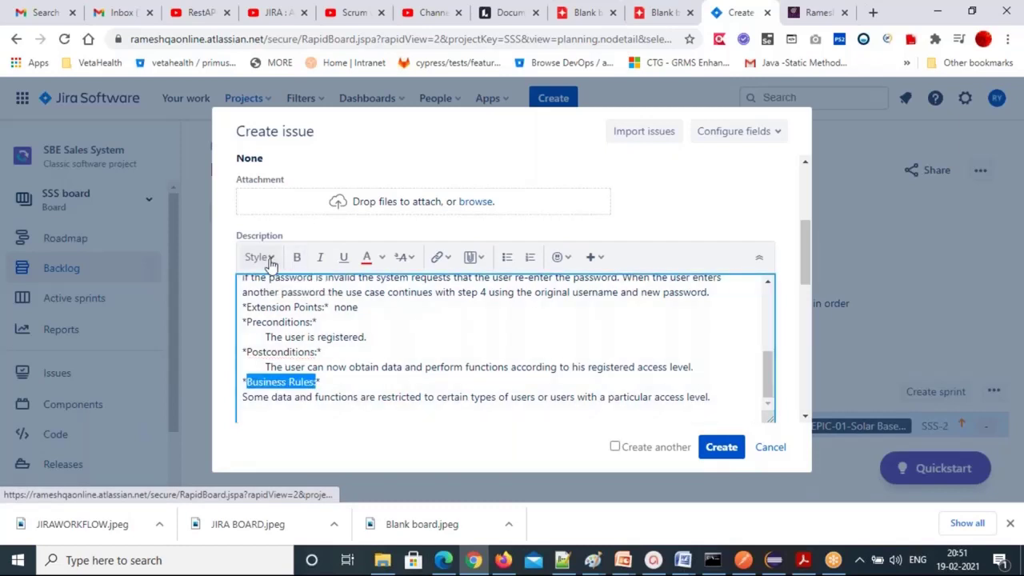
click(270, 262)
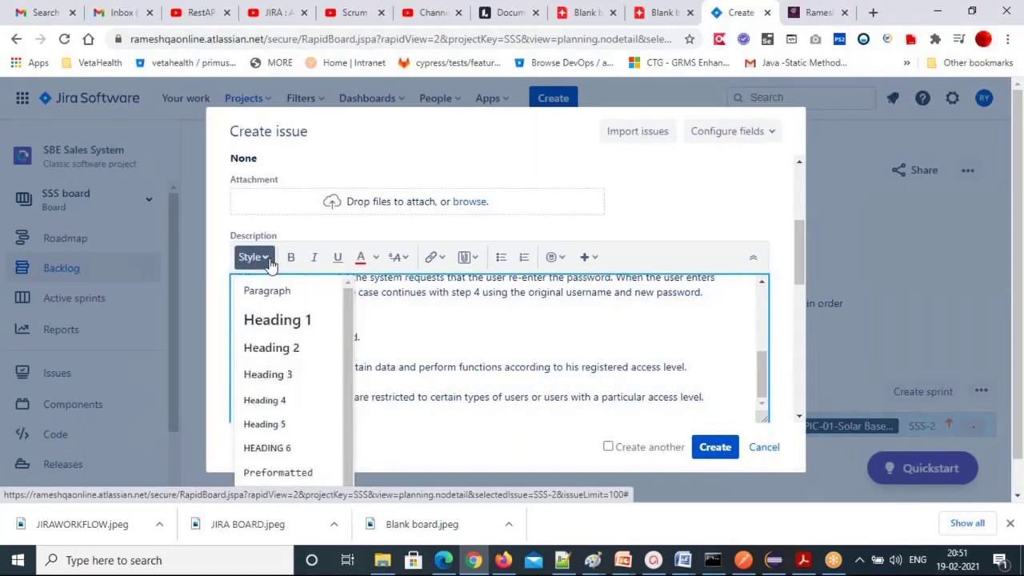
click(411, 343)
Link the Login User story to the epic SSS-EPIC-01-Solar Based Energy sales features and create the issue
scroll(503, 400, down, 3)
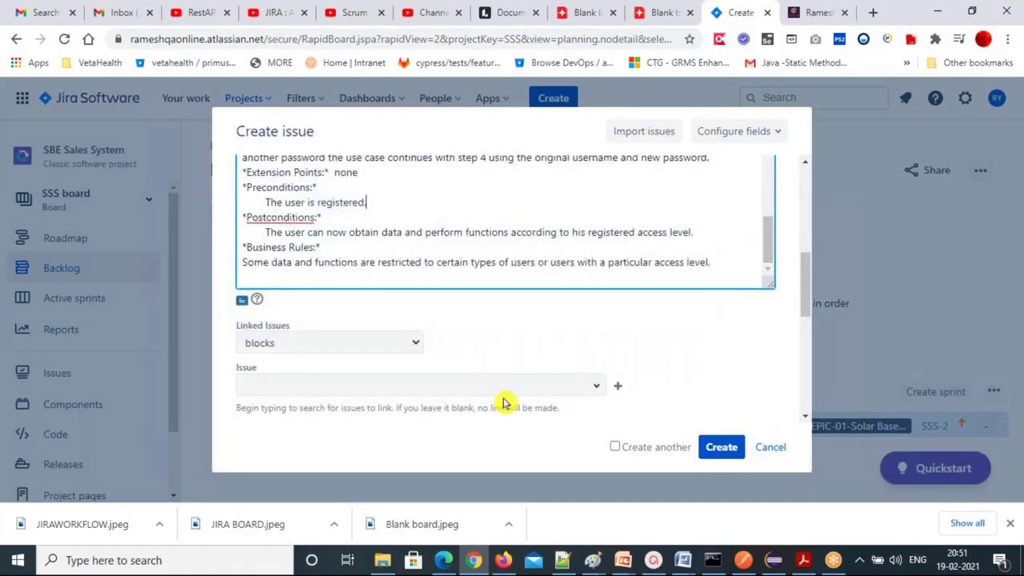
scroll(503, 402, down, 2)
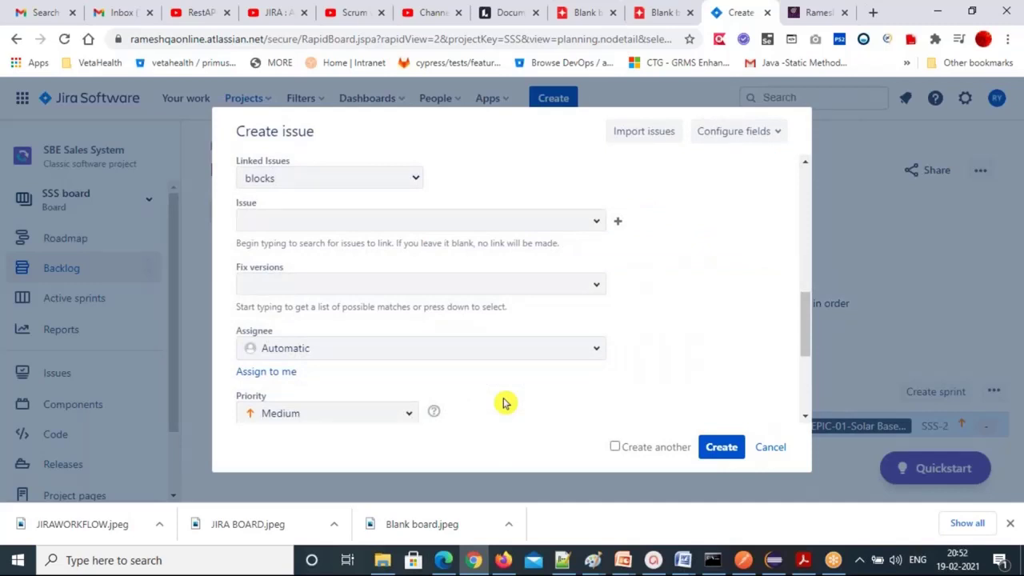
scroll(503, 402, down, 3)
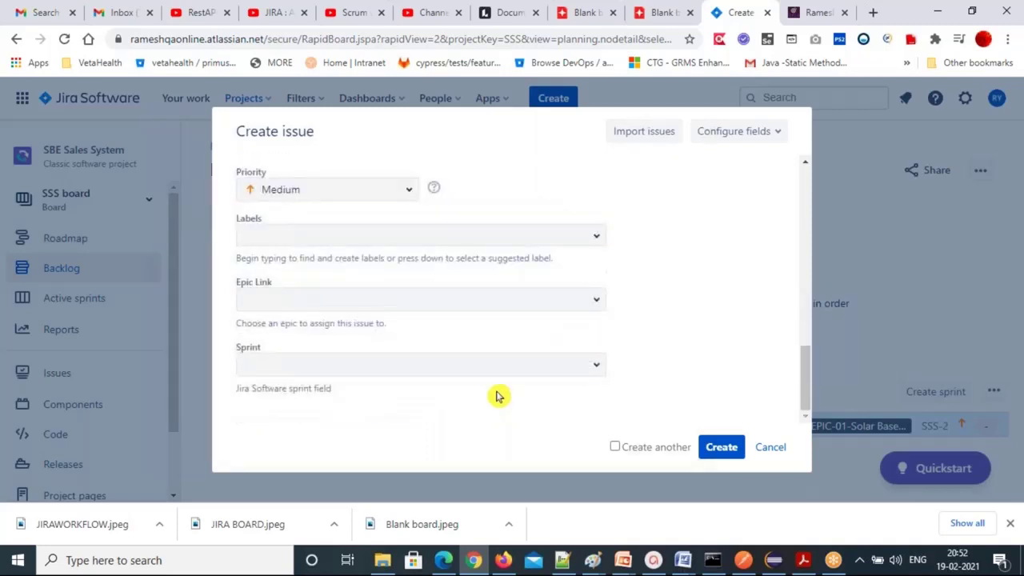
click(589, 303)
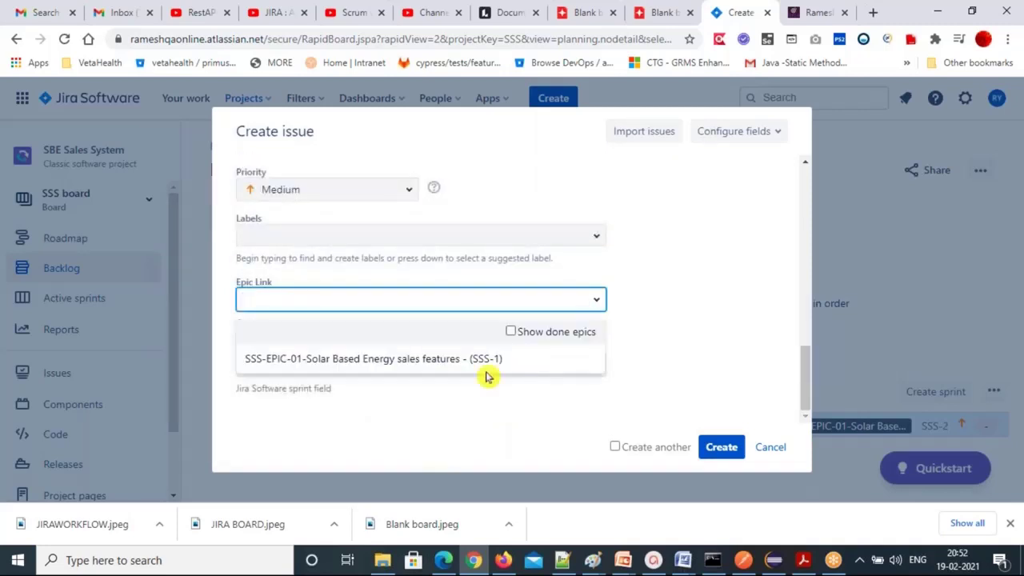
click(427, 360)
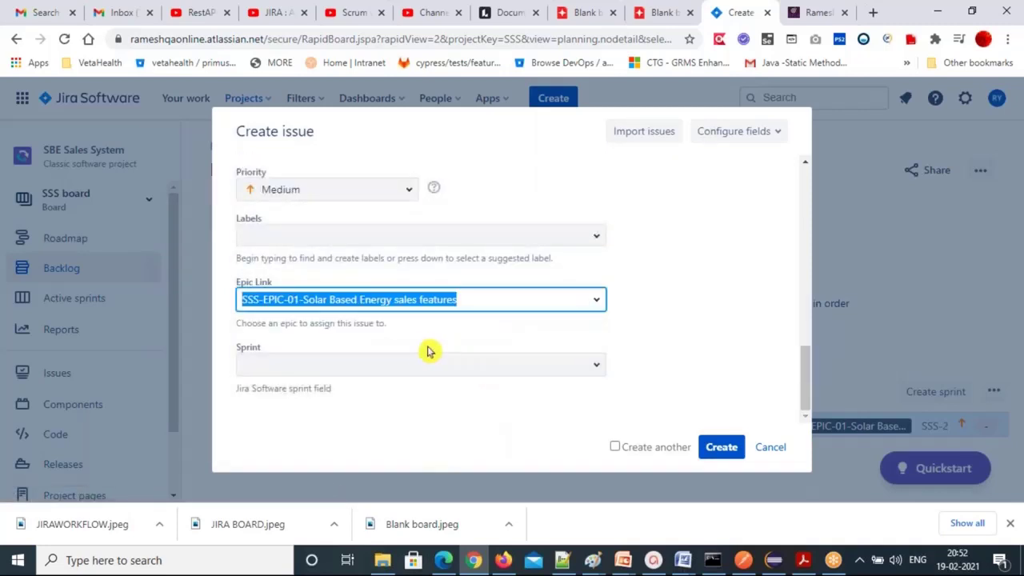
click(709, 447)
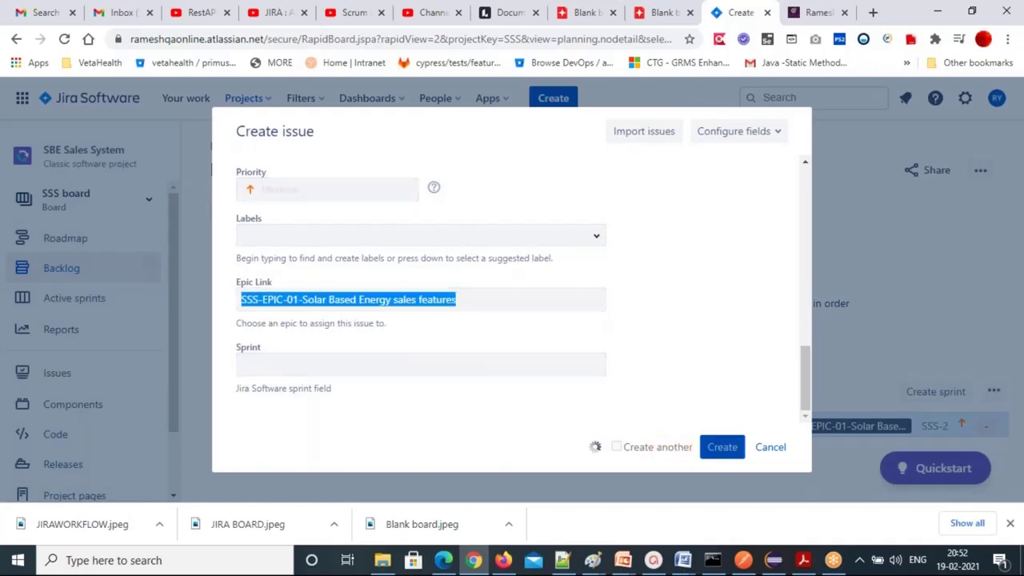
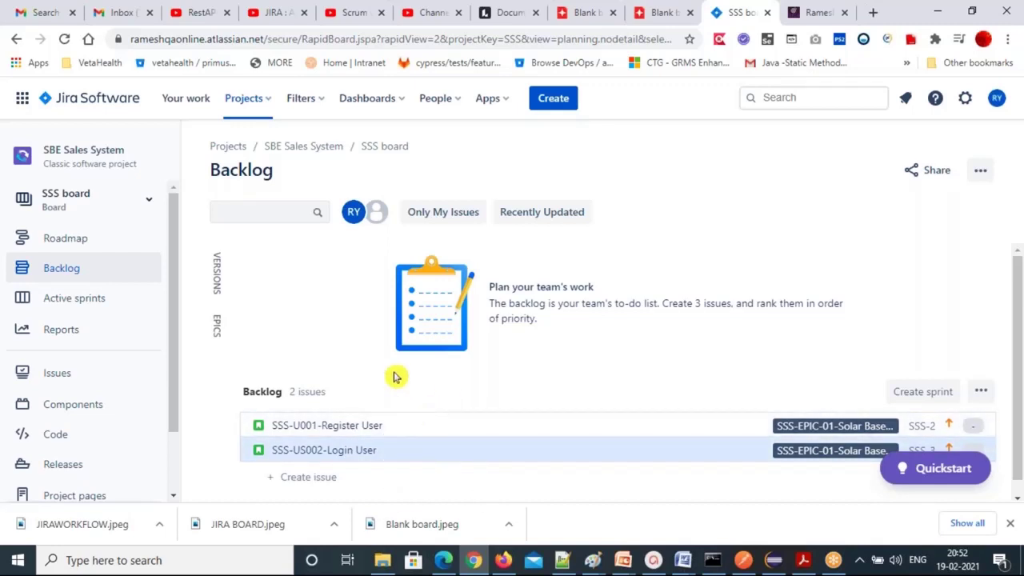
Start a new Story with the summary "SSS-US003-Register Preferences", taking the use case name from the Word requirement document
click(553, 99)
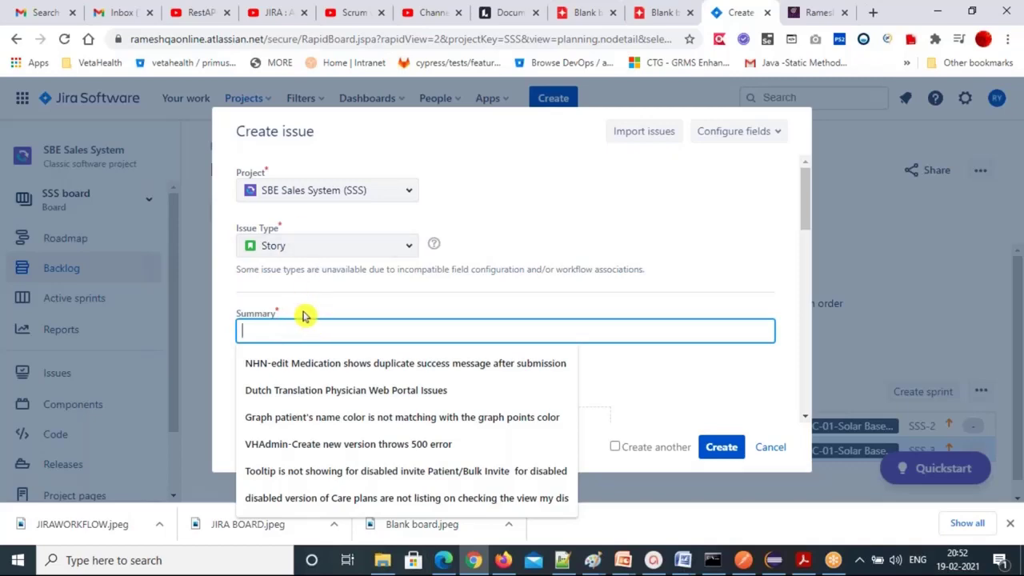
click(676, 558)
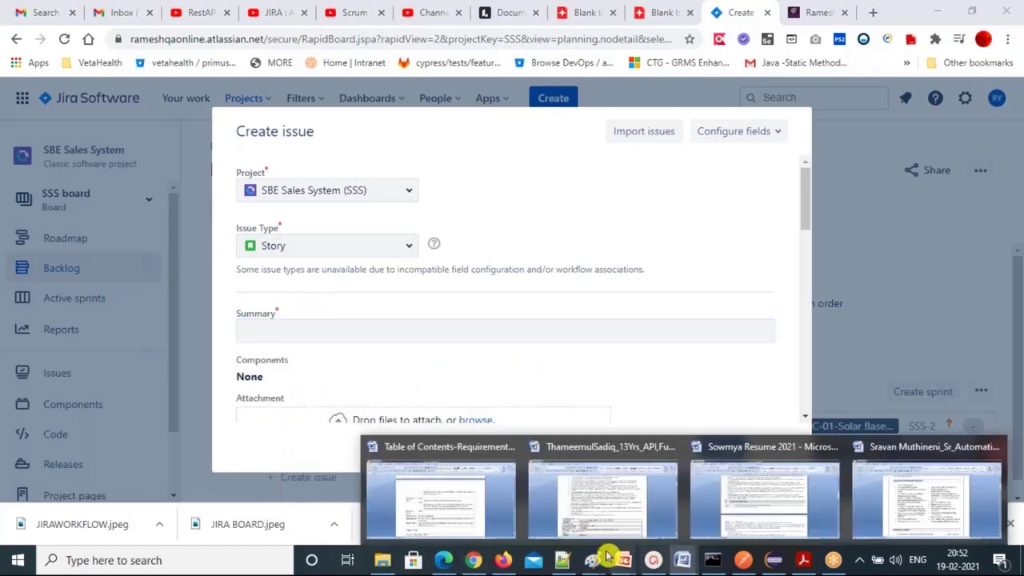
click(441, 496)
scroll(506, 320, down, 10)
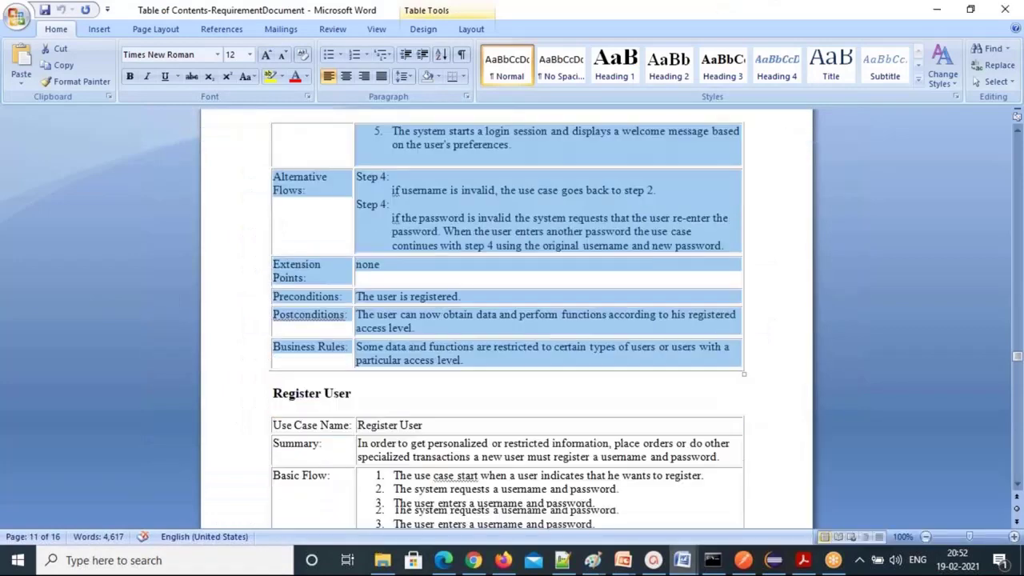
scroll(288, 280, down, 5)
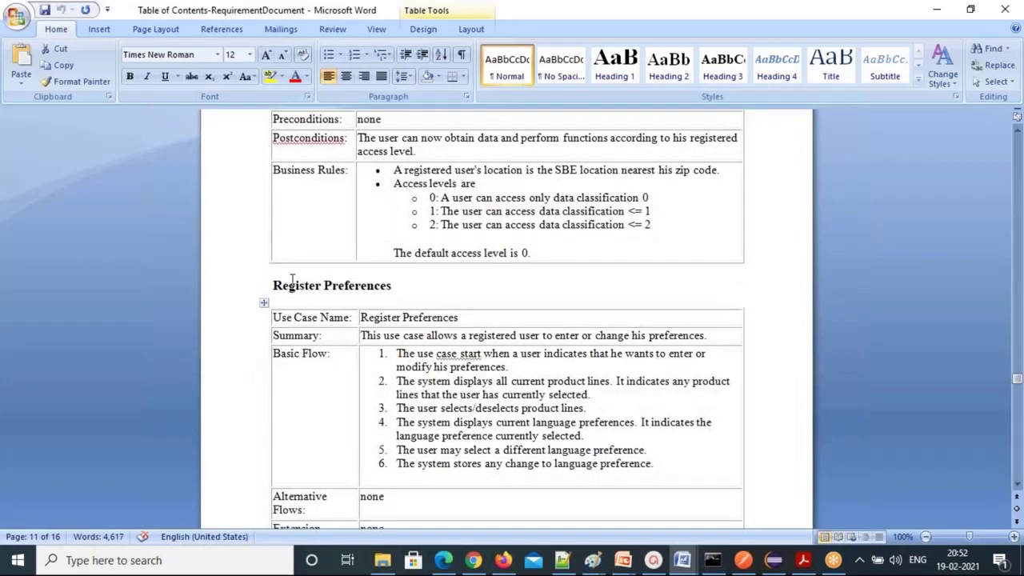
drag(276, 284, 369, 281)
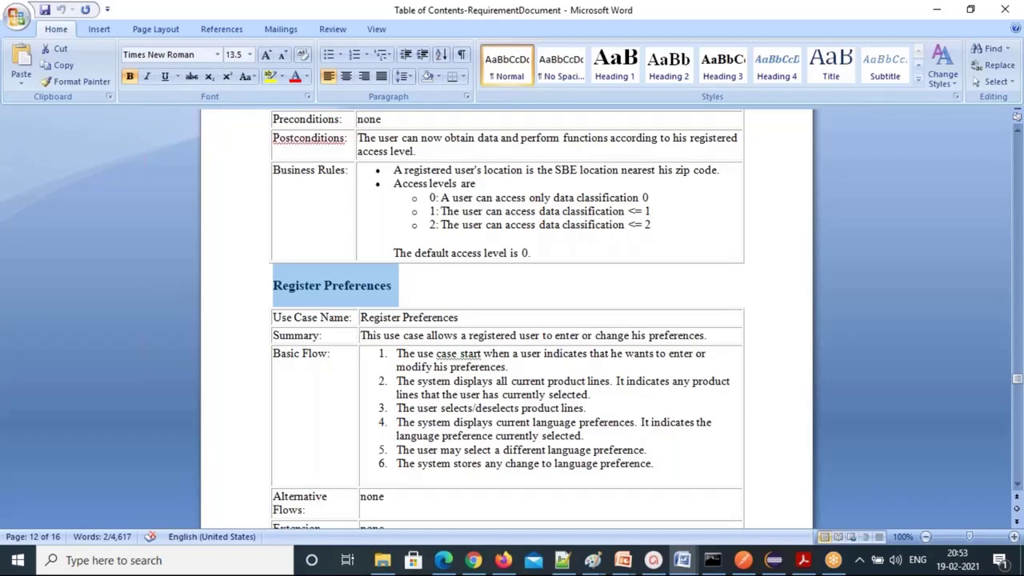
key(alt+Tab)
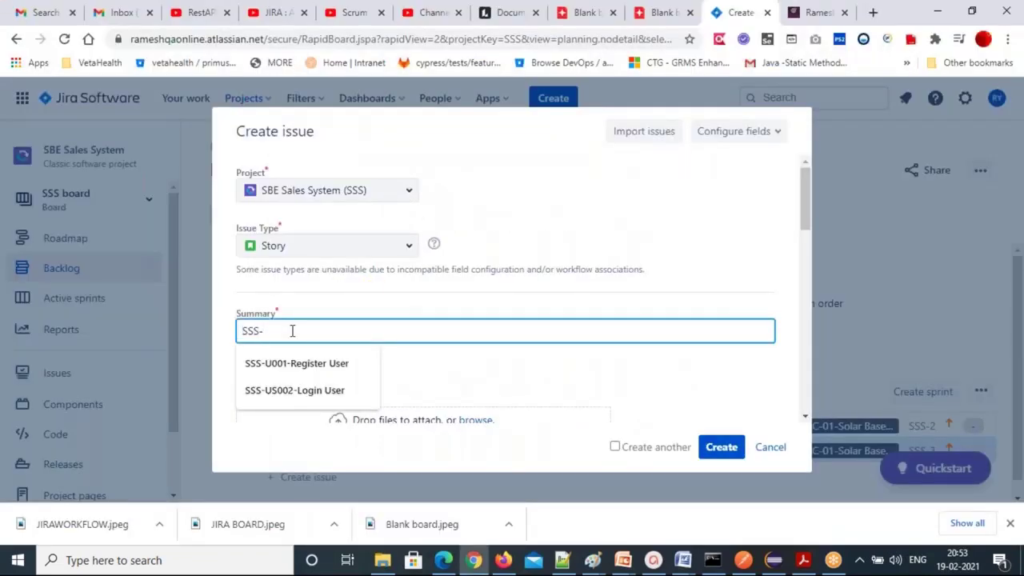
text(-US00)
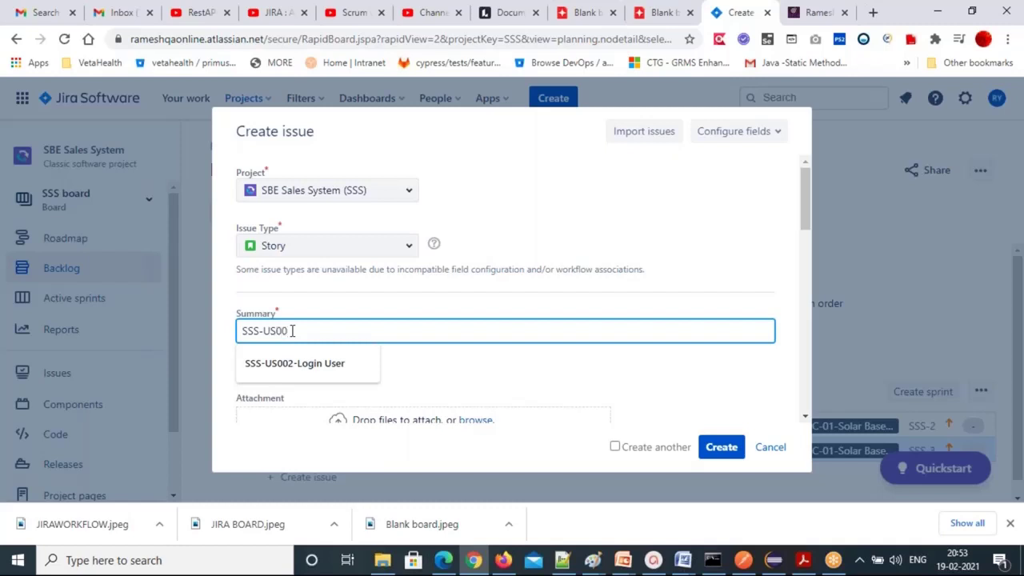
text(3)
text(-Register Preferences)
Copy the Register Preferences use case details through Business Rules from the Word requirement document into the story's description and create the issue
scroll(272, 340, down, 2)
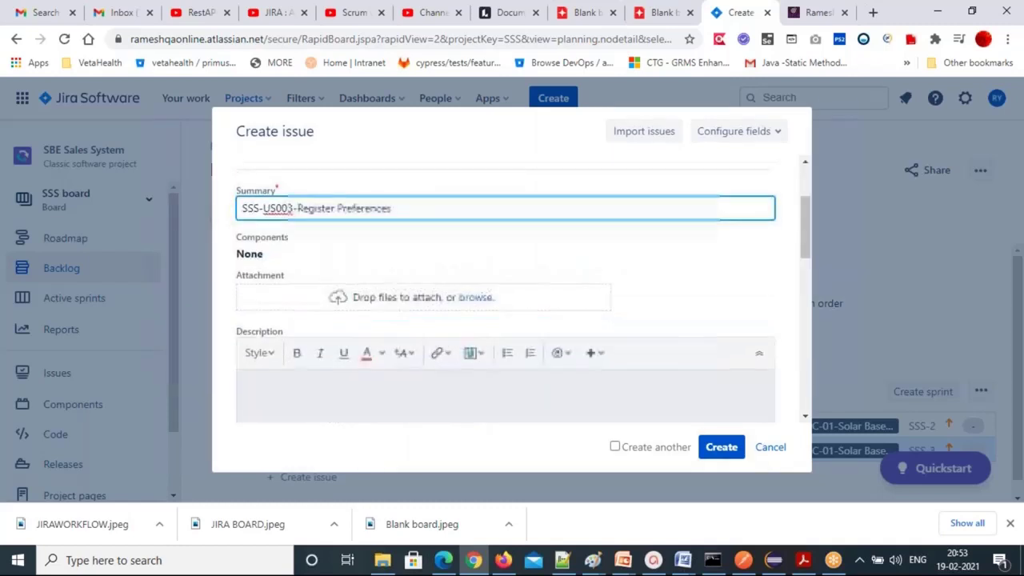
click(266, 342)
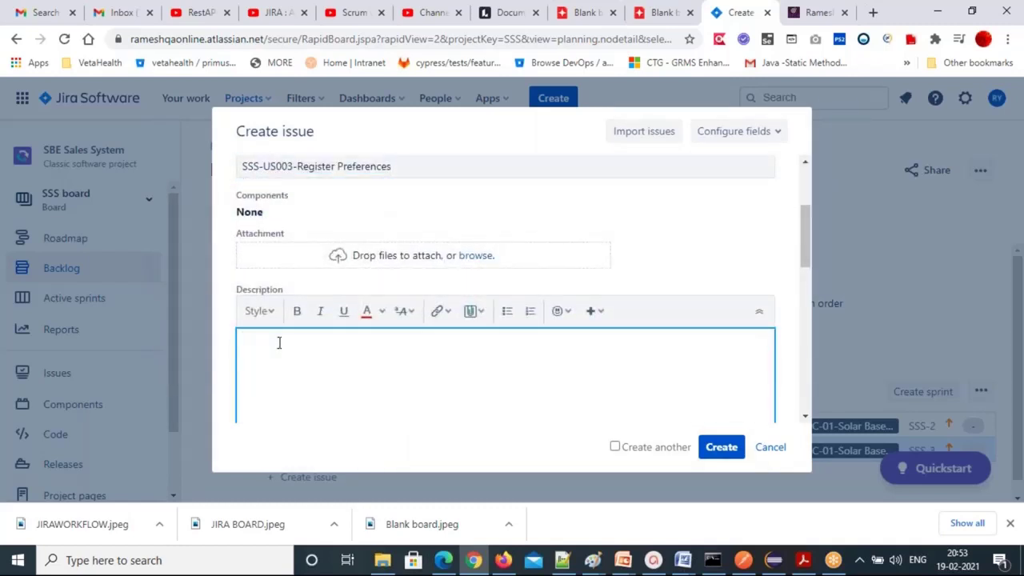
click(681, 562)
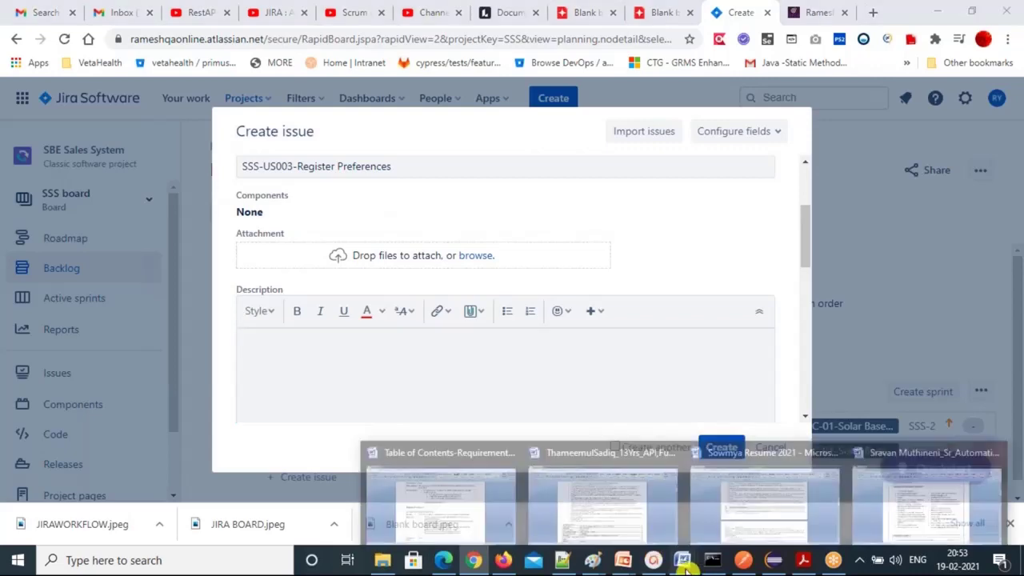
click(417, 506)
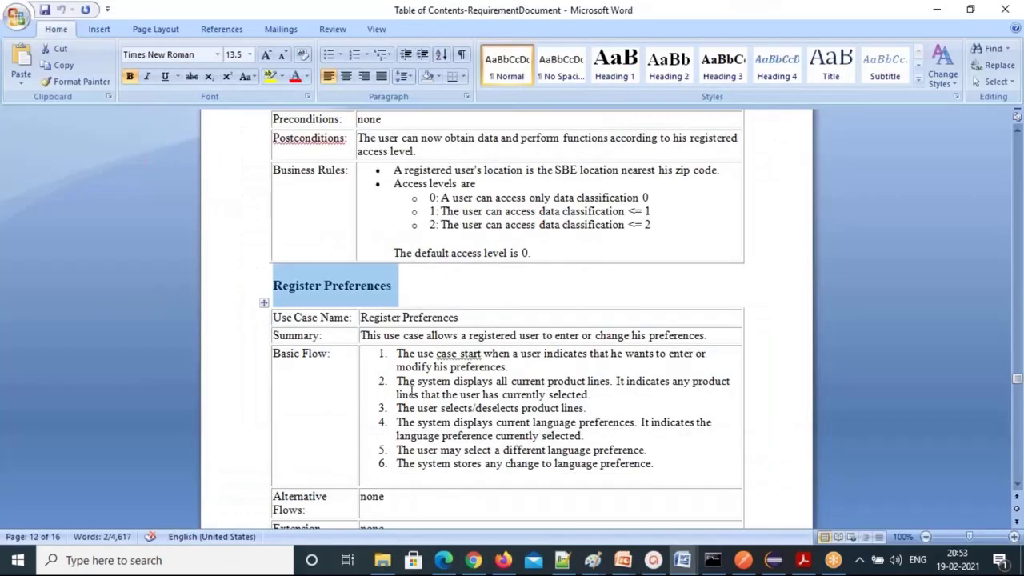
scroll(410, 395, down, 1)
drag(296, 312, 410, 526)
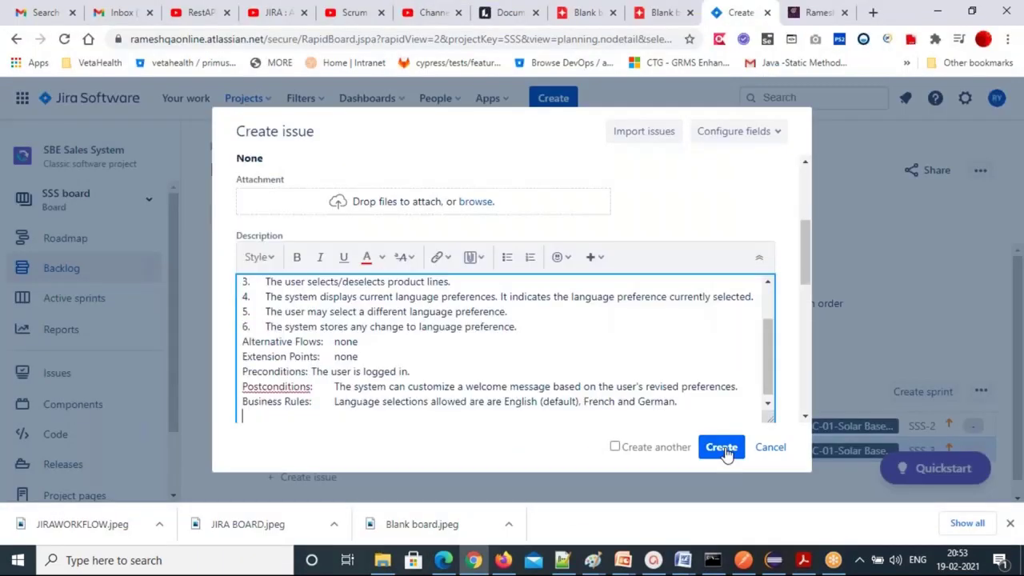
click(722, 448)
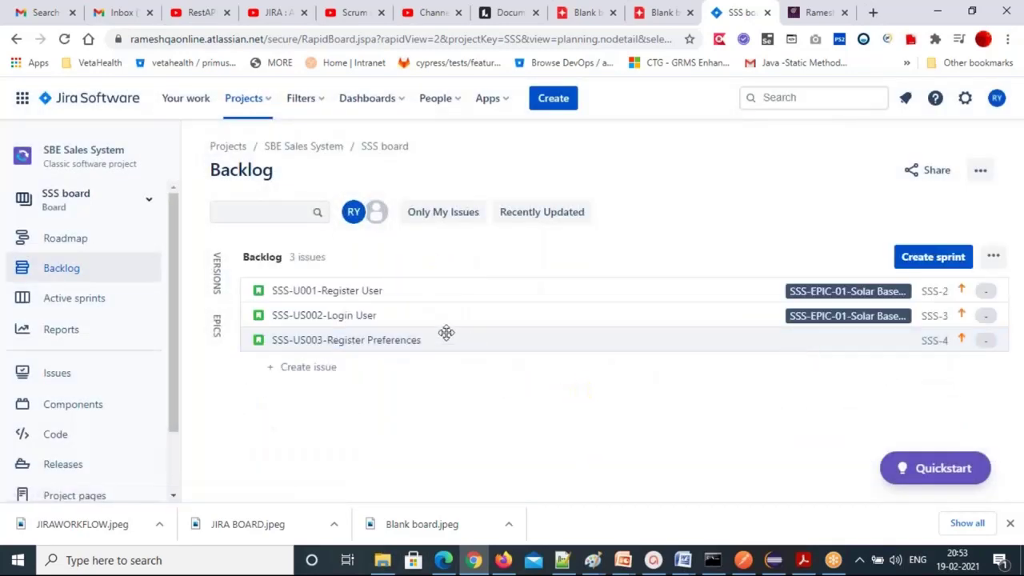
Link the SSS-US003-Register Preferences story to the epic SSS-EPIC-01-Solar Based Energy sales features through its Epic Link field
click(928, 349)
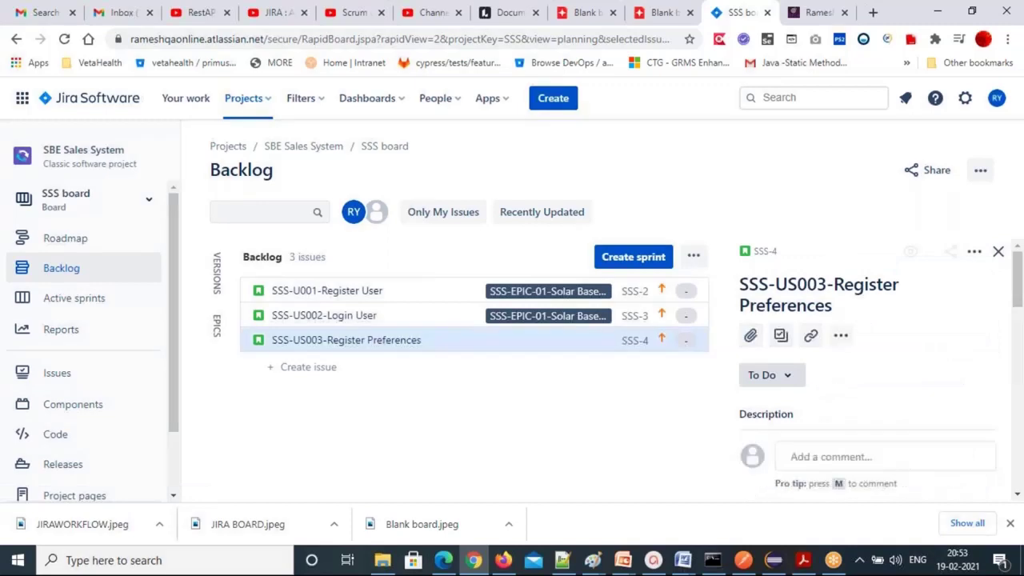
click(971, 254)
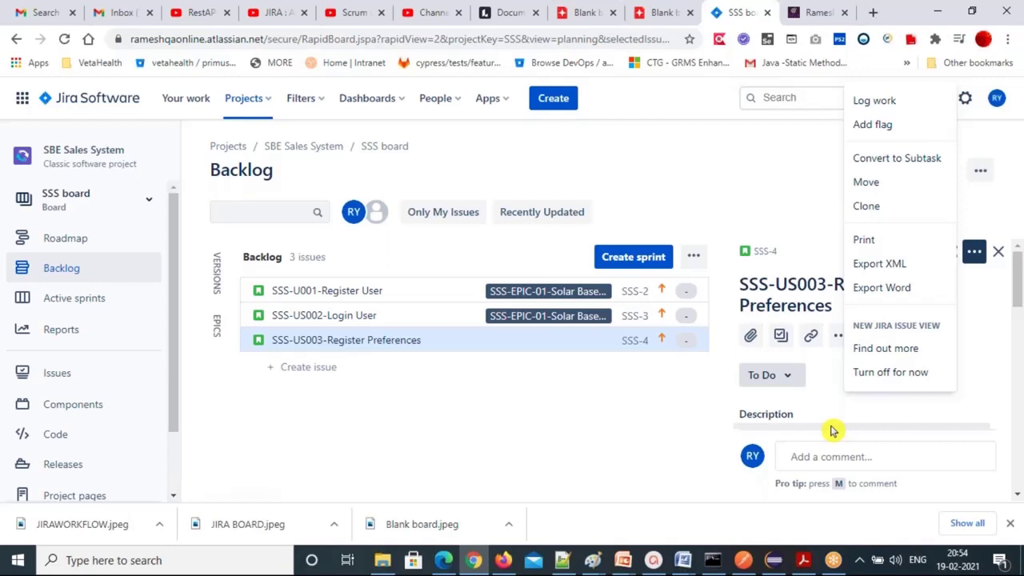
scroll(832, 431, down, 10)
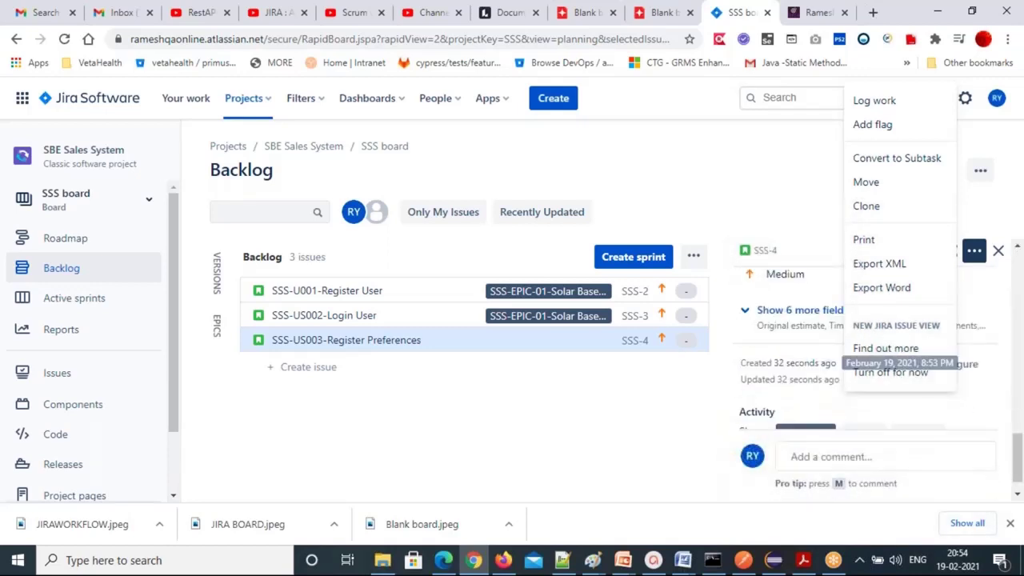
click(745, 174)
scroll(864, 360, up, 5)
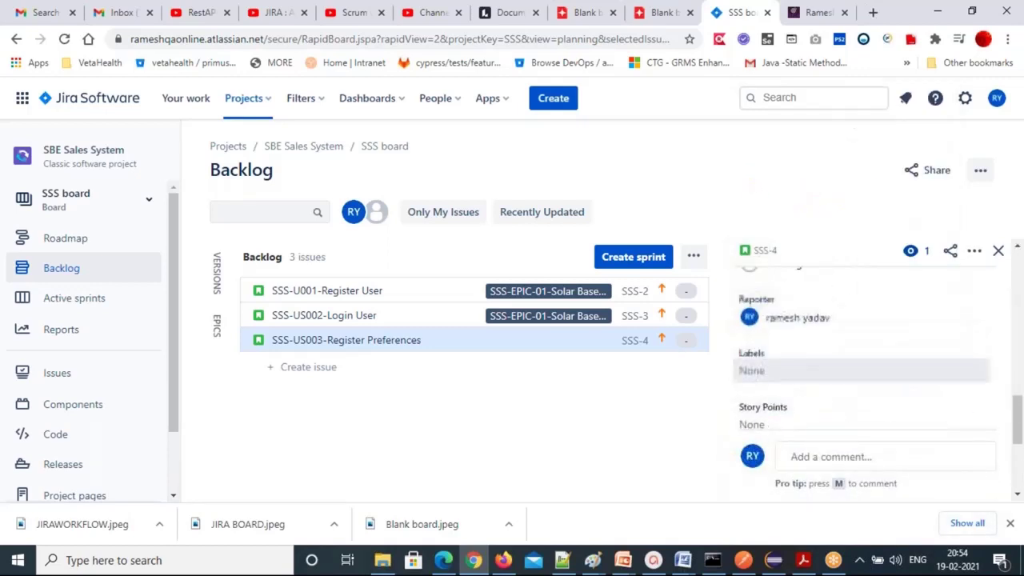
scroll(864, 360, up, 1)
scroll(863, 360, down, 2)
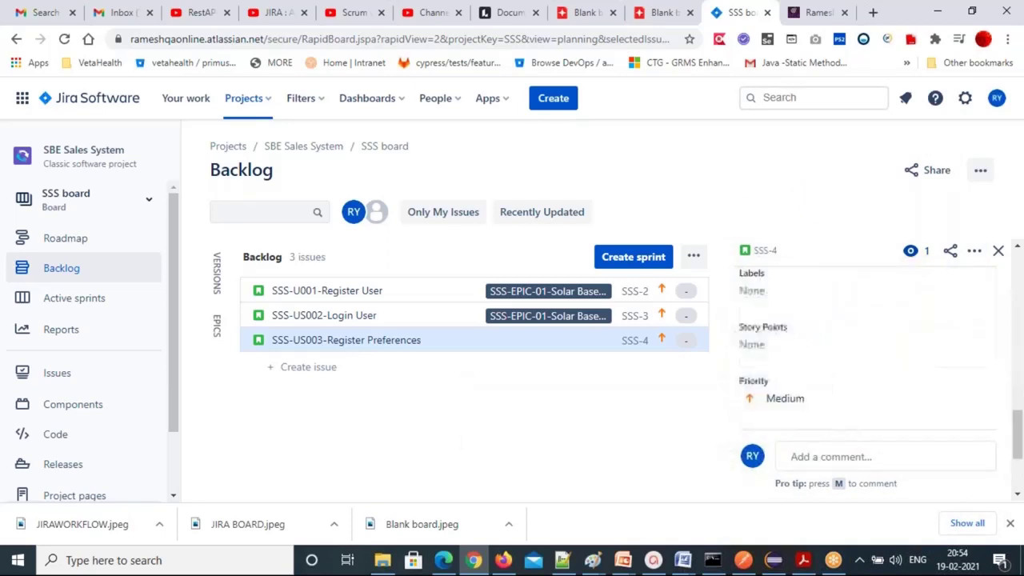
scroll(864, 360, down, 2)
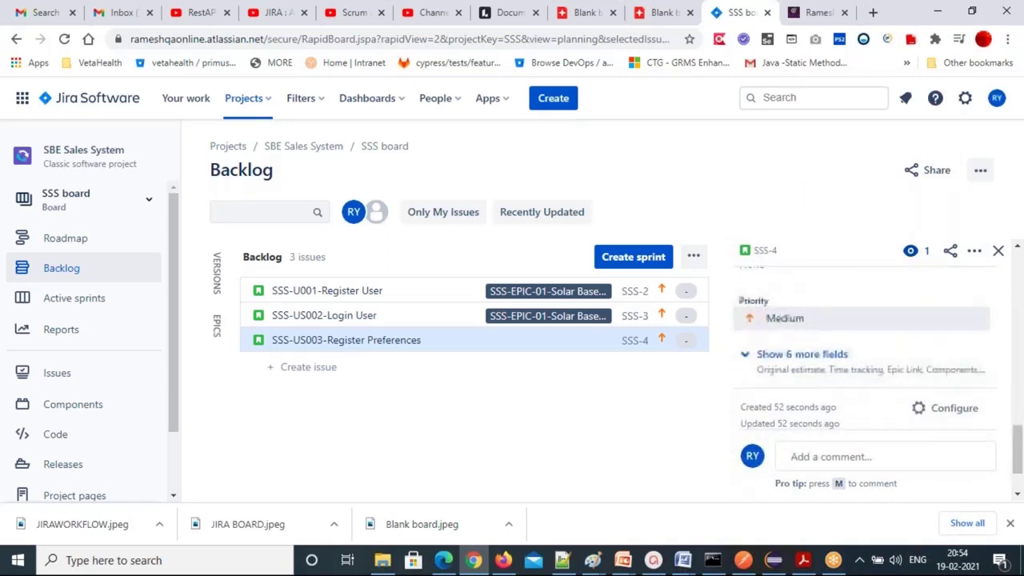
click(808, 354)
scroll(809, 359, down, 3)
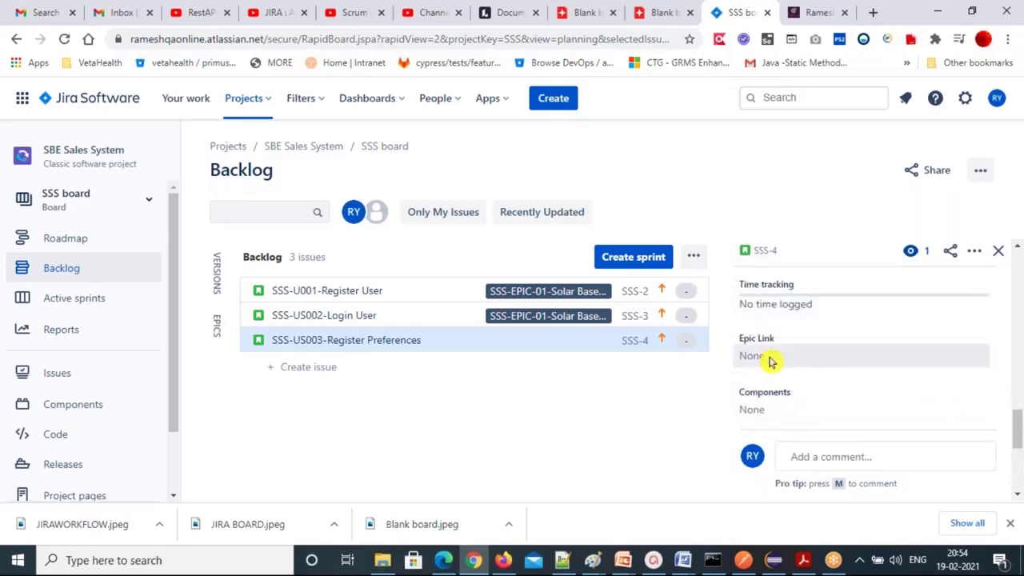
click(770, 361)
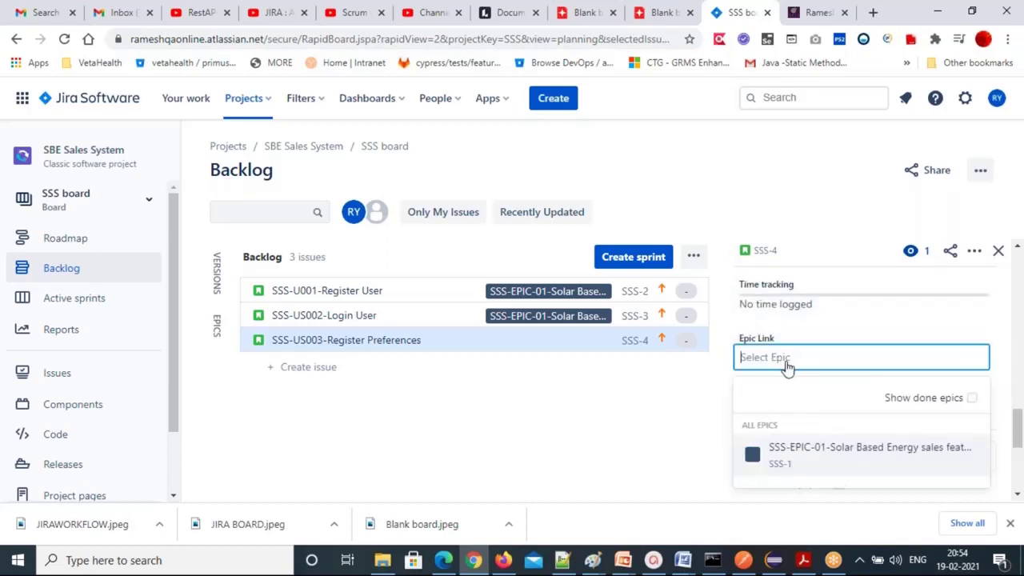
click(790, 455)
scroll(806, 423, down, 2)
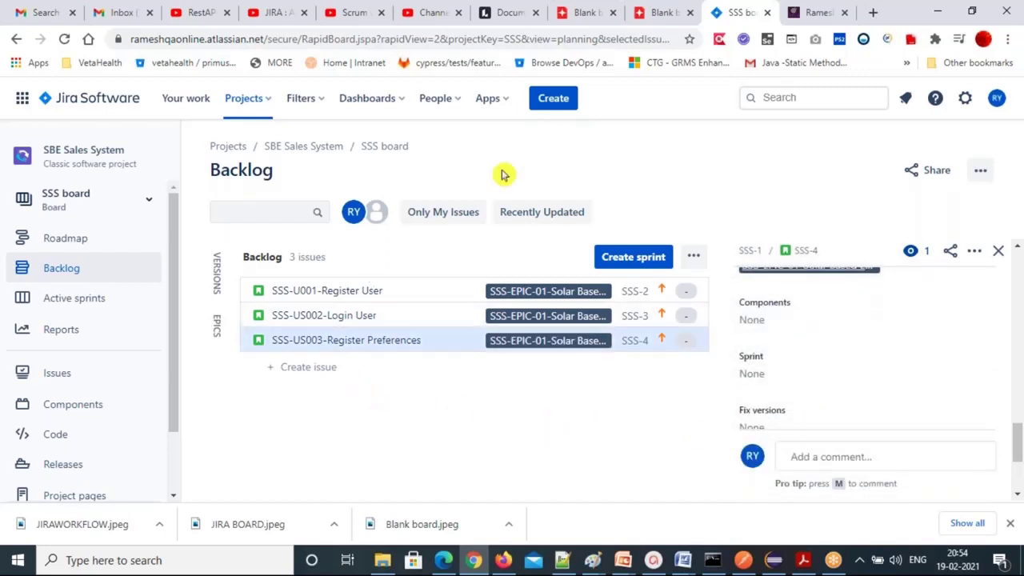
Start a new Story with the summary "SSS-US004-Place Order (Customer)", taking the use case heading from the Word requirement document
click(556, 98)
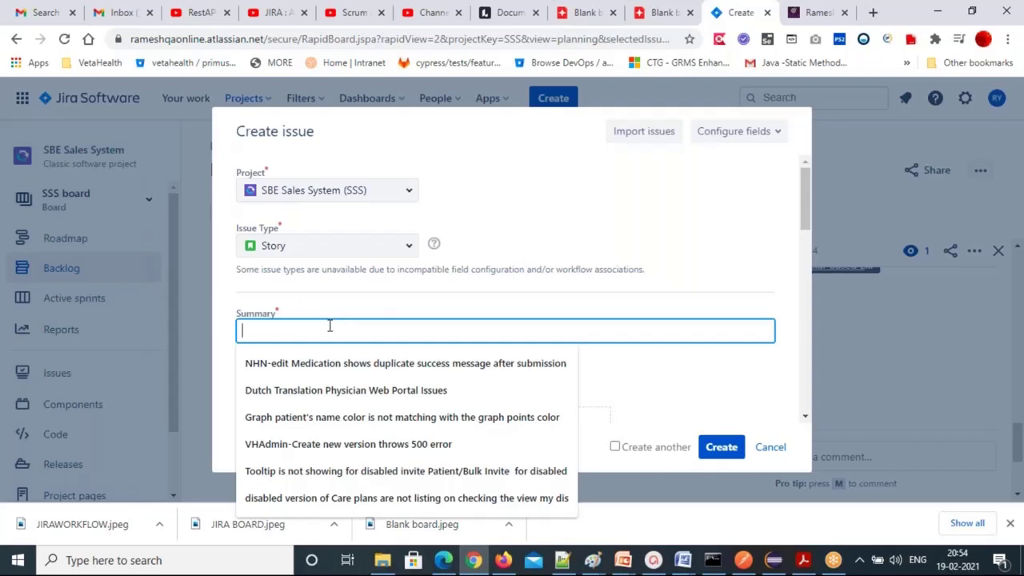
text(SSS-)
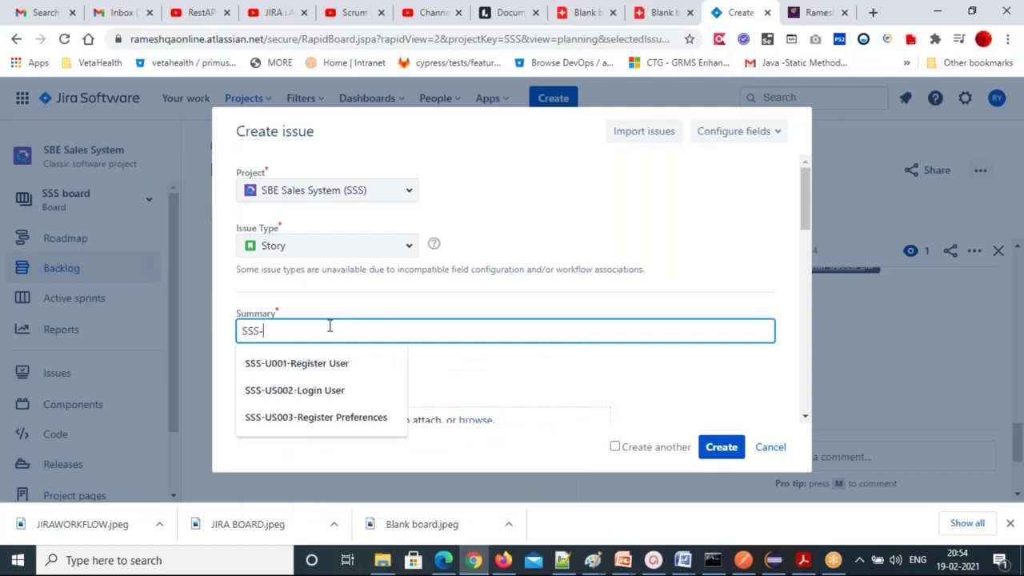
text(US)
text(0)
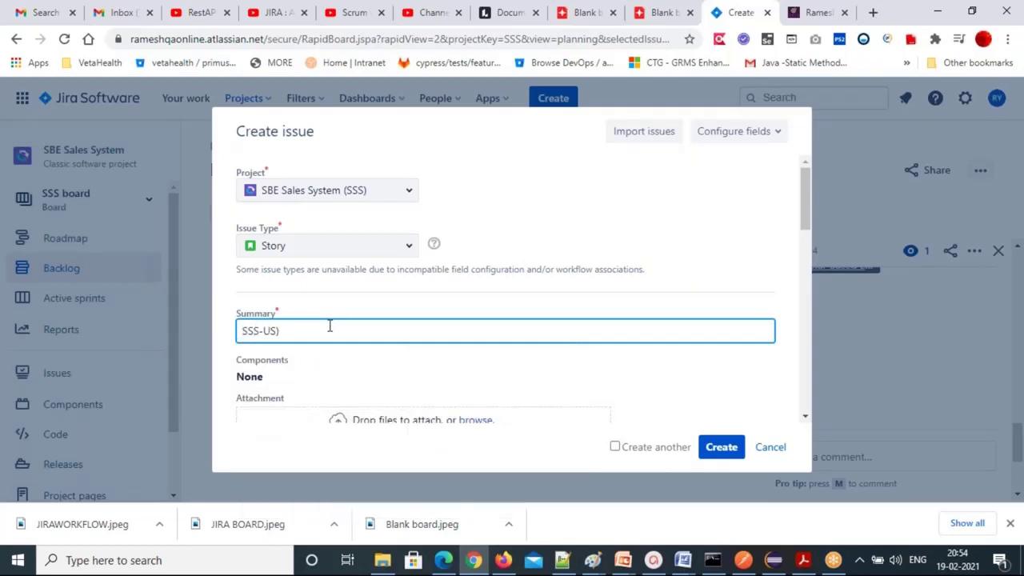
text(0)
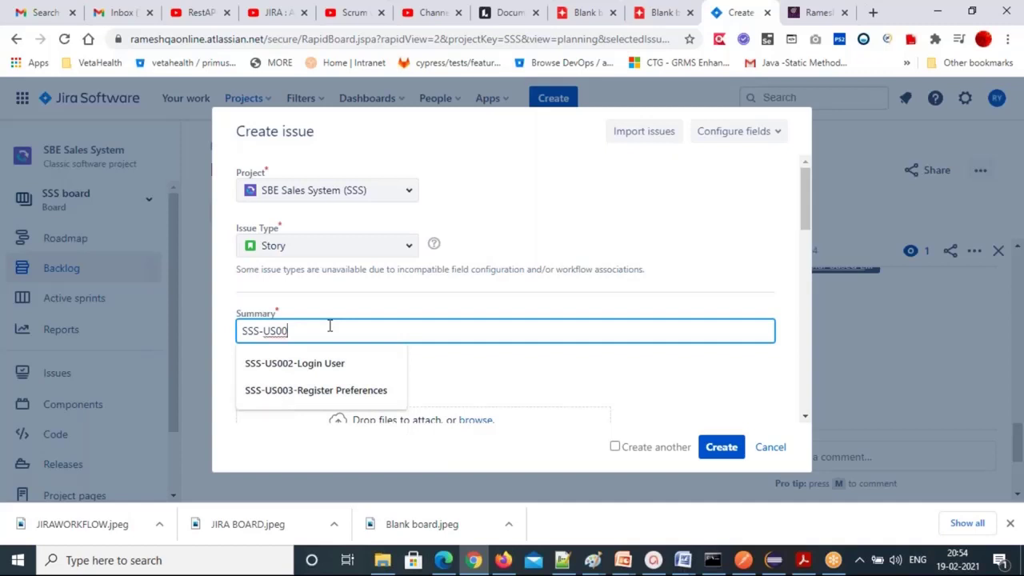
text(4-)
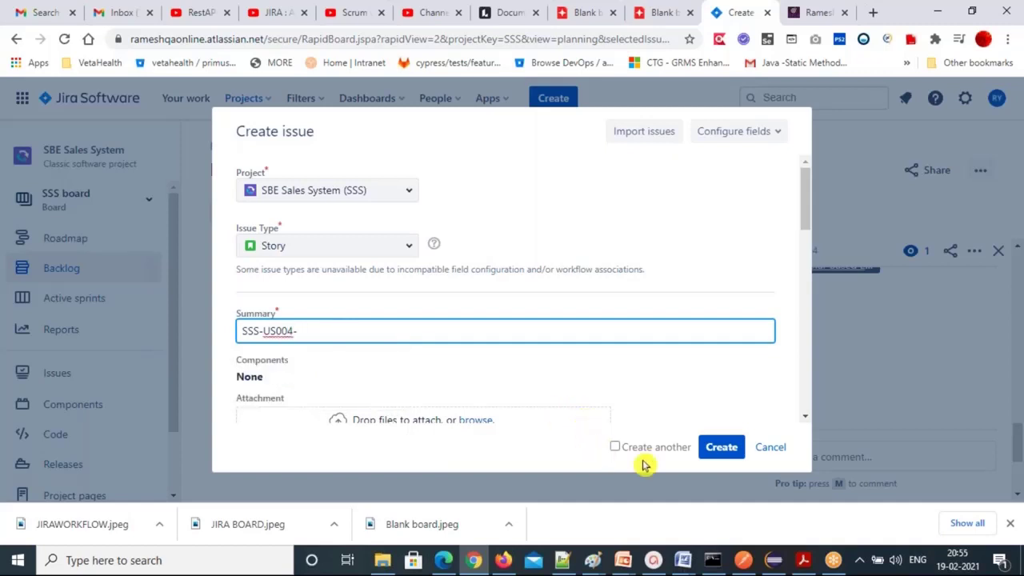
mouse_move(681, 559)
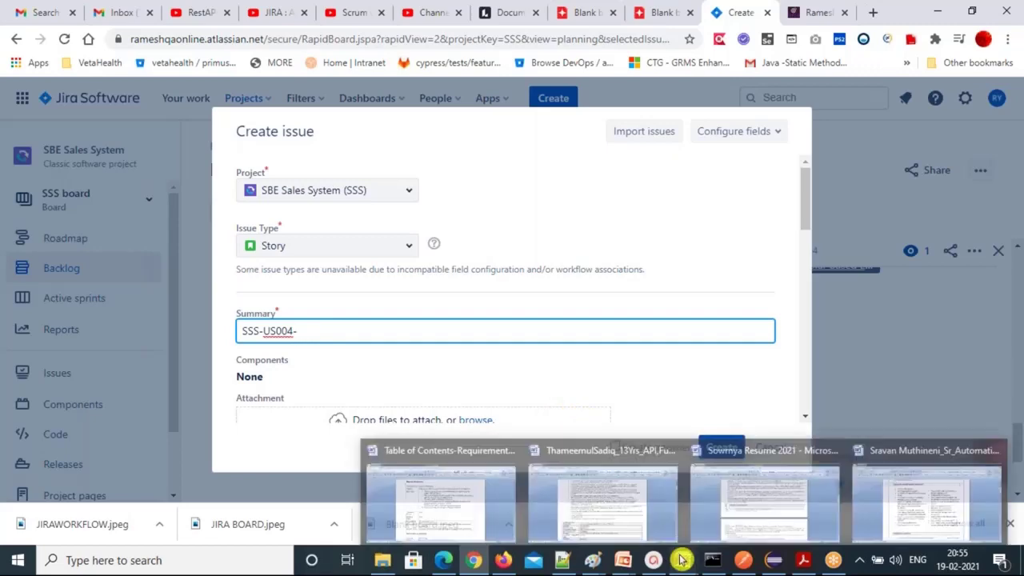
click(440, 496)
drag(271, 406, 400, 405)
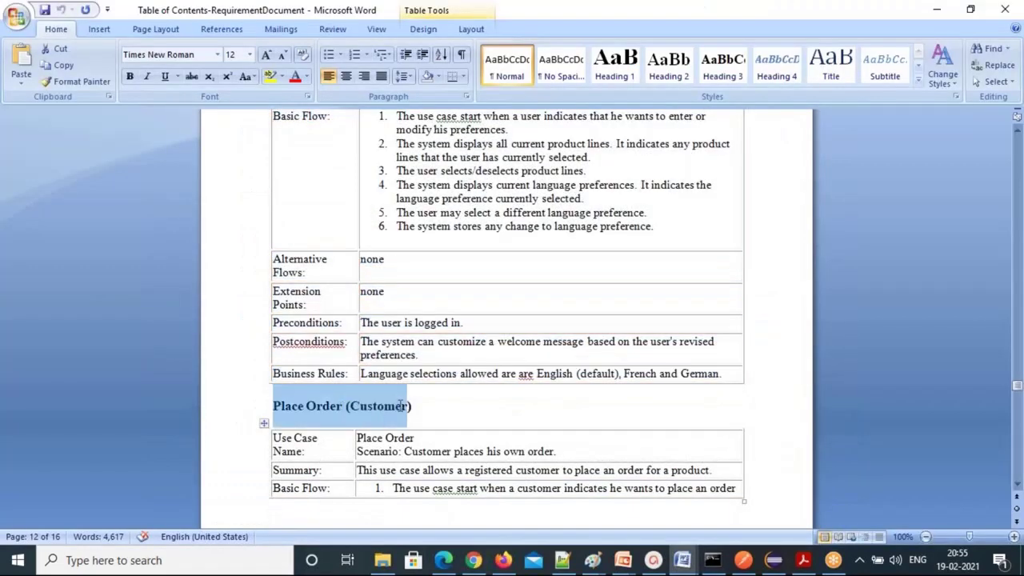
key(ctrl+c)
key(alt+Tab)
key(ctrl+v)
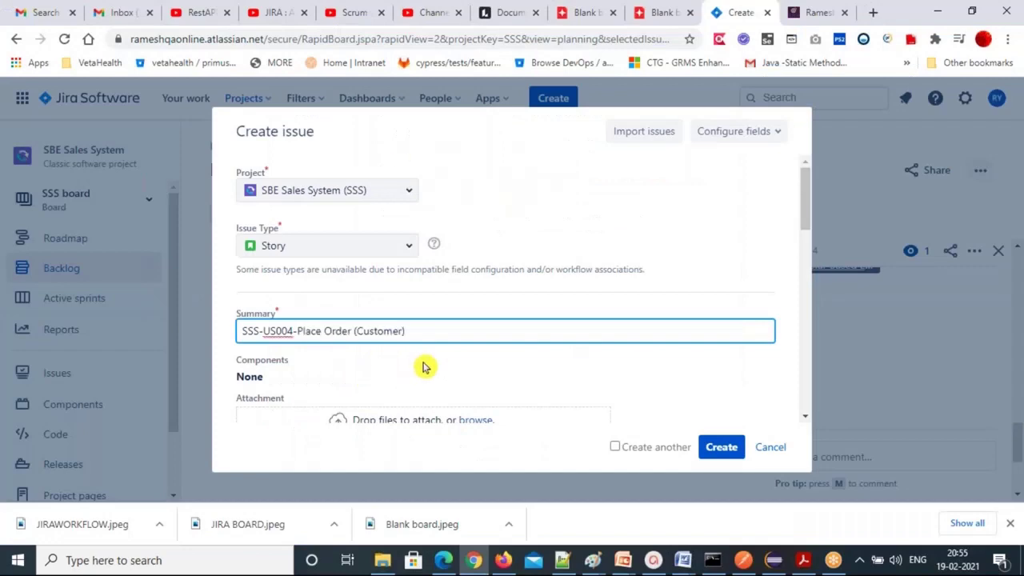
Append the scenario text "Customer places his own order." from the Word requirement document to the story's summary
key(alt+Tab)
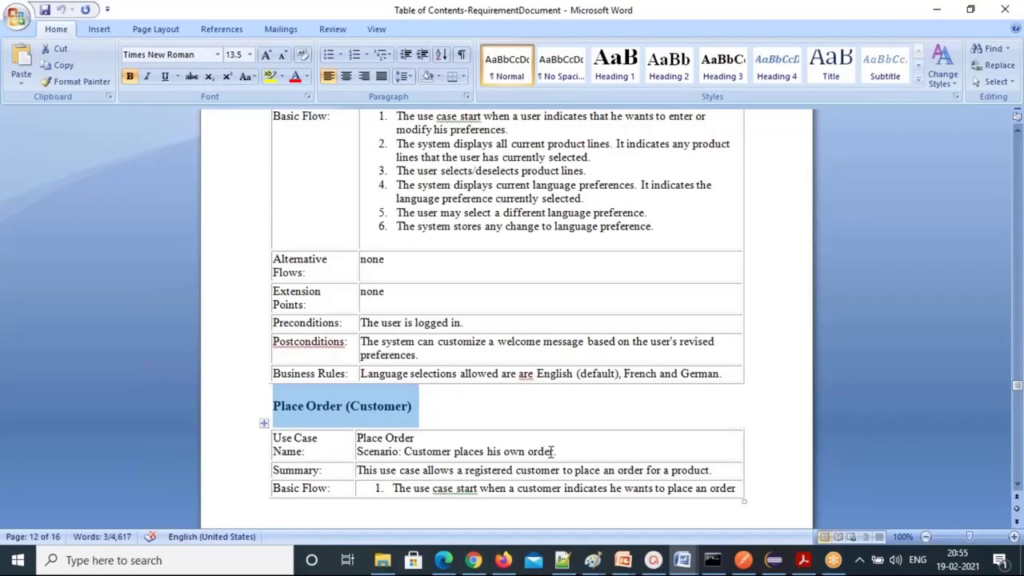
drag(568, 453, 356, 437)
key(ctrl+c)
key(alt+Tab)
key(ctrl+v)
scroll(550, 351, down, 2)
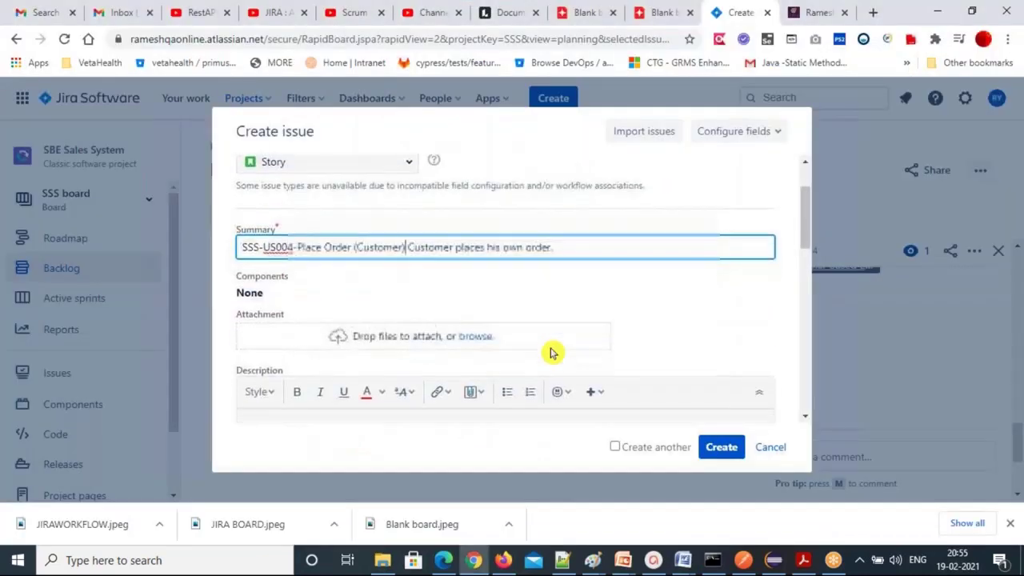
Copy the Place Order (Customer) details from Summary through Business Rules in the Word document into the story's description and create the issue
click(328, 411)
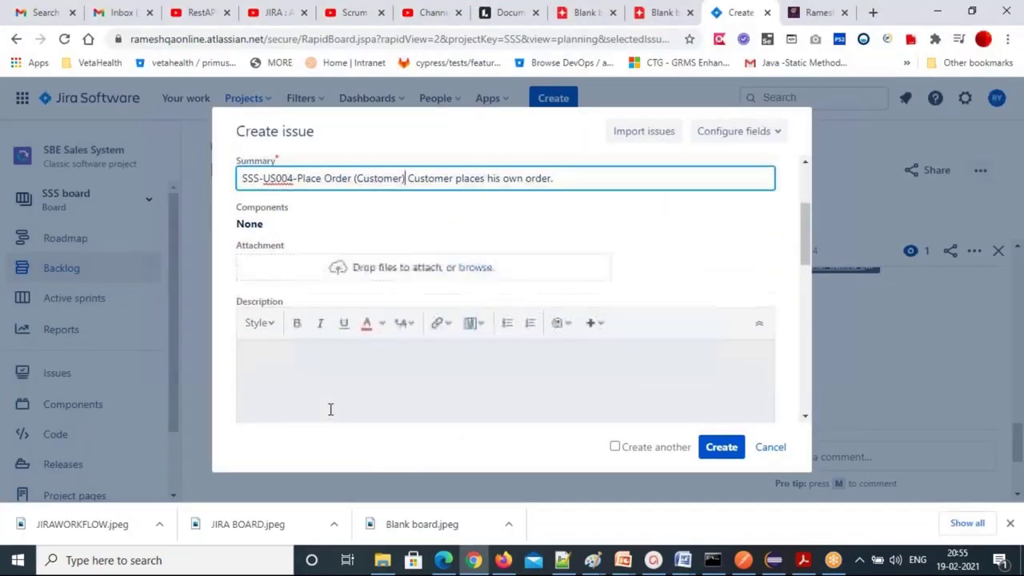
click(266, 343)
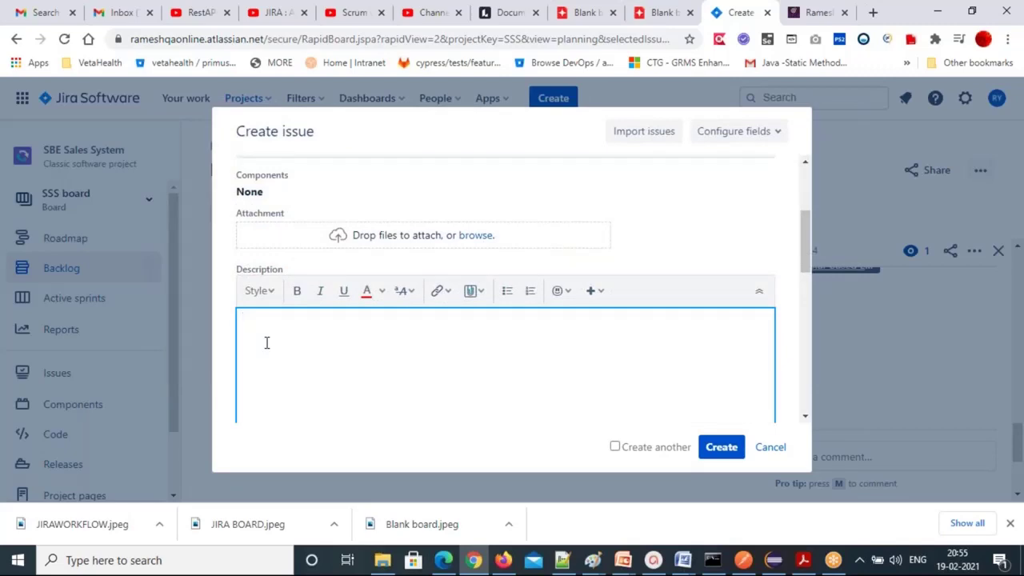
key(alt+Tab)
scroll(358, 347, down, 2)
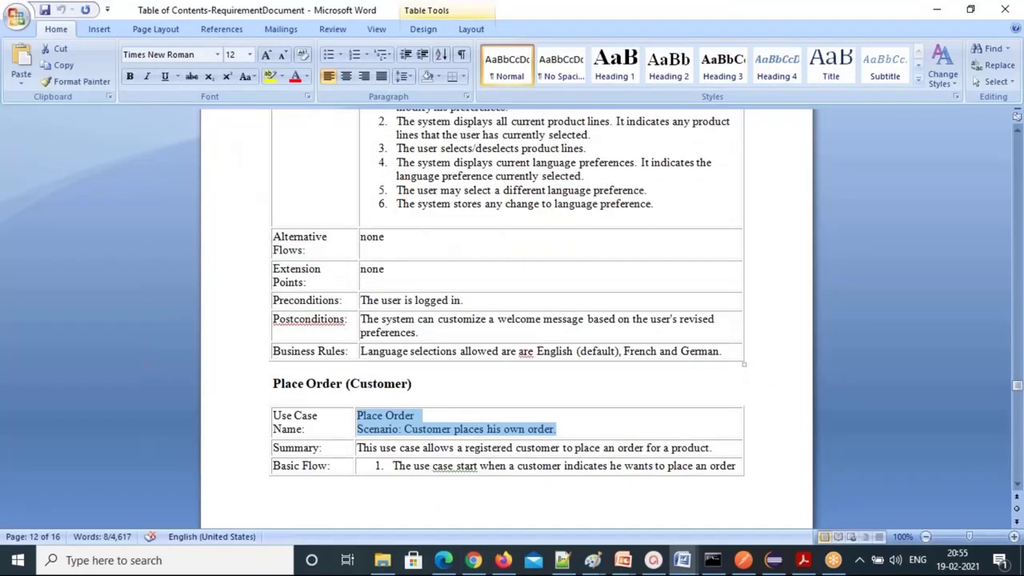
scroll(306, 216, down, 5)
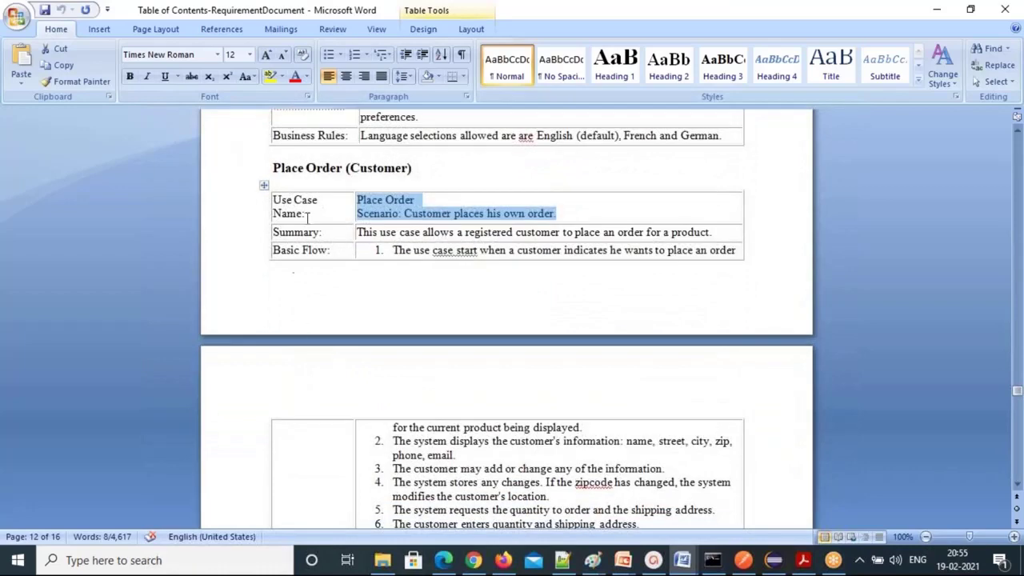
drag(274, 231, 404, 412)
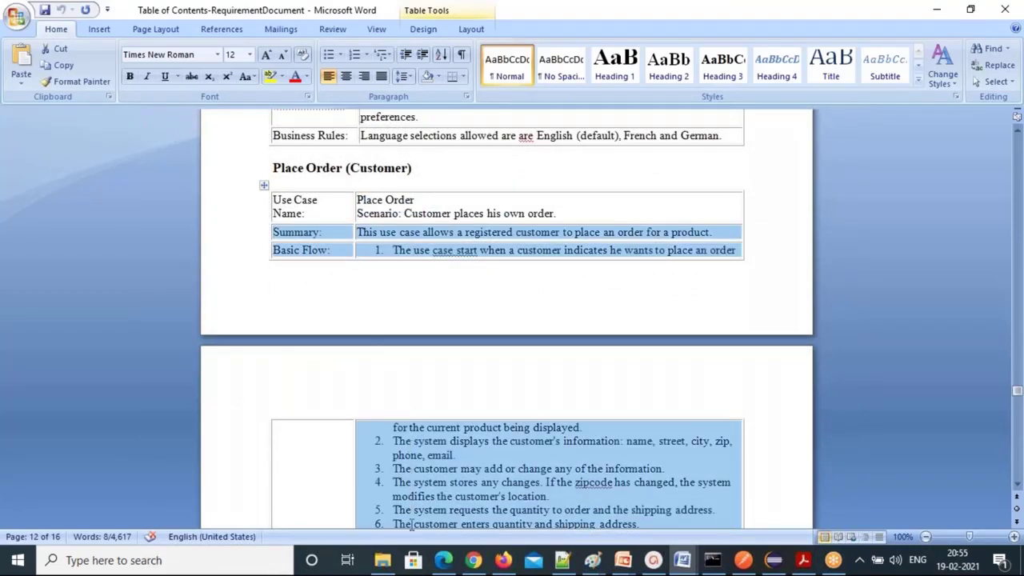
drag(411, 524, 520, 440)
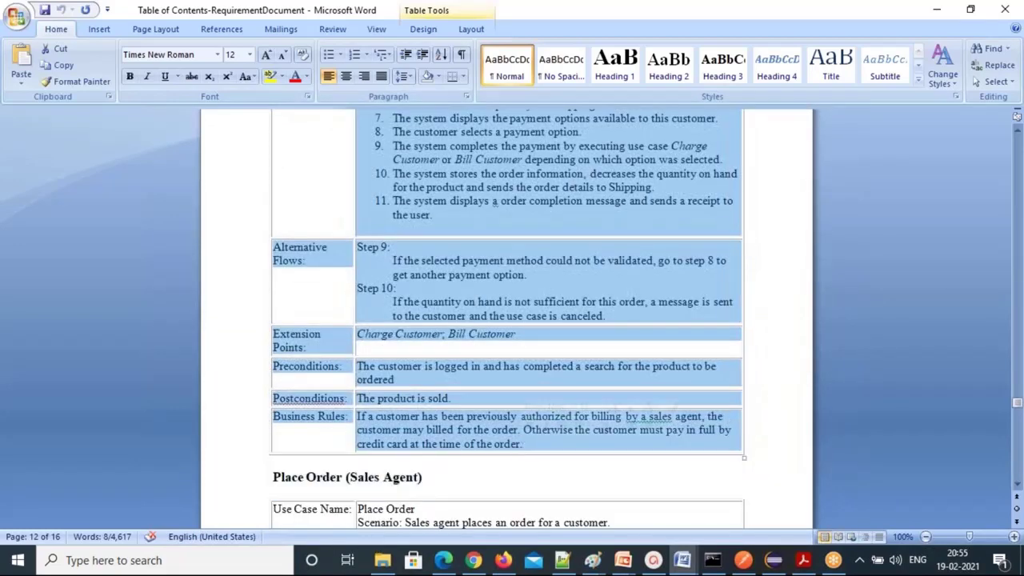
key(alt+Tab)
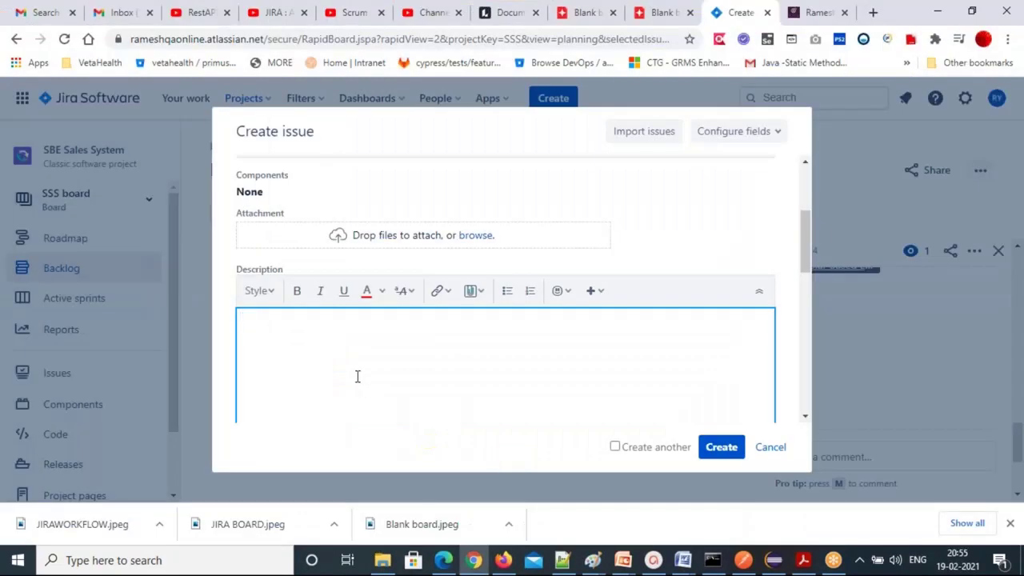
key(ctrl+v)
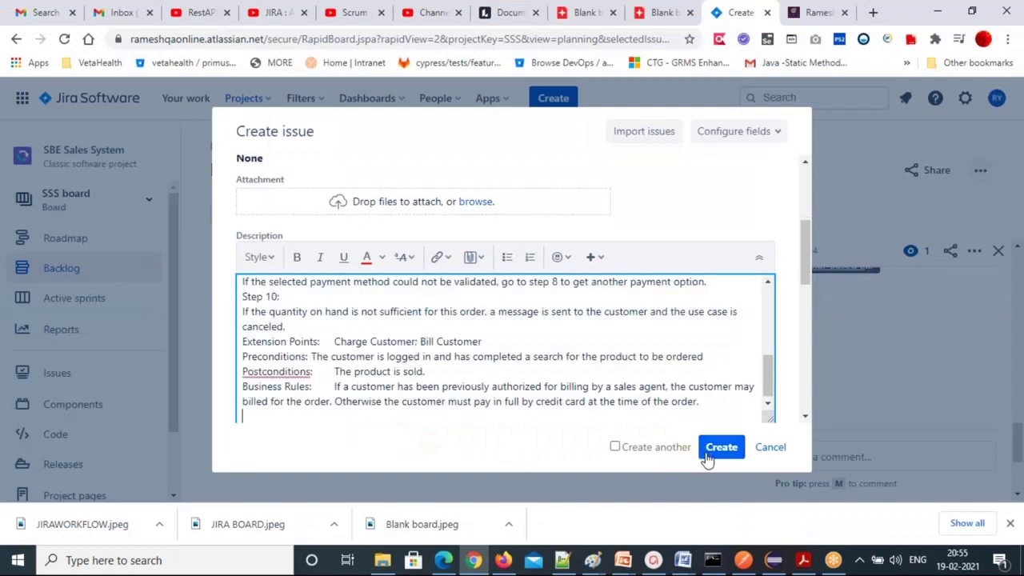
click(720, 448)
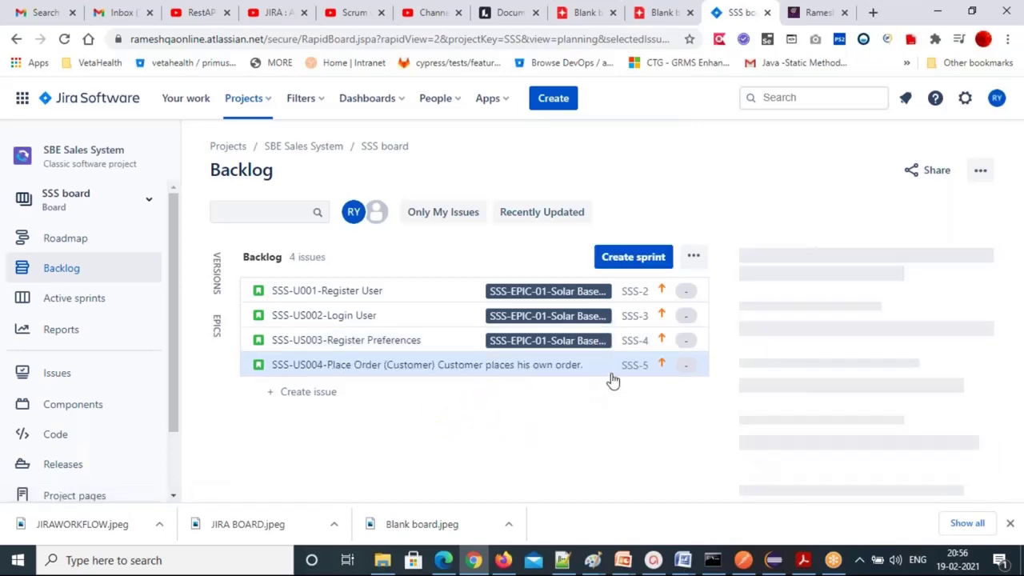
Link the SSS-US004-Place Order (Customer) story to the epic SSS-EPIC-01-Solar Based Energy sales features
scroll(864, 420, down, 5)
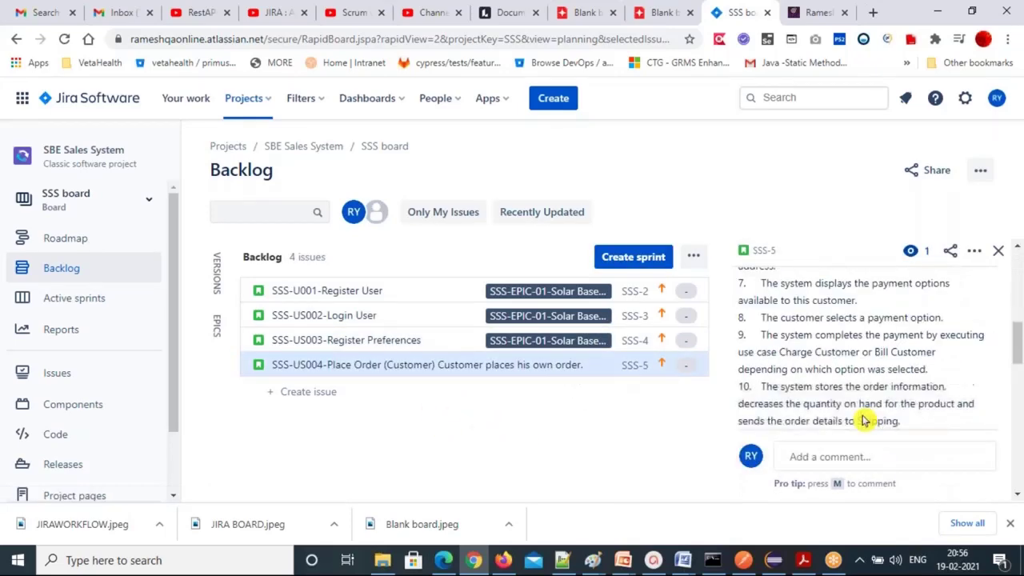
scroll(864, 419, down, 3)
click(747, 280)
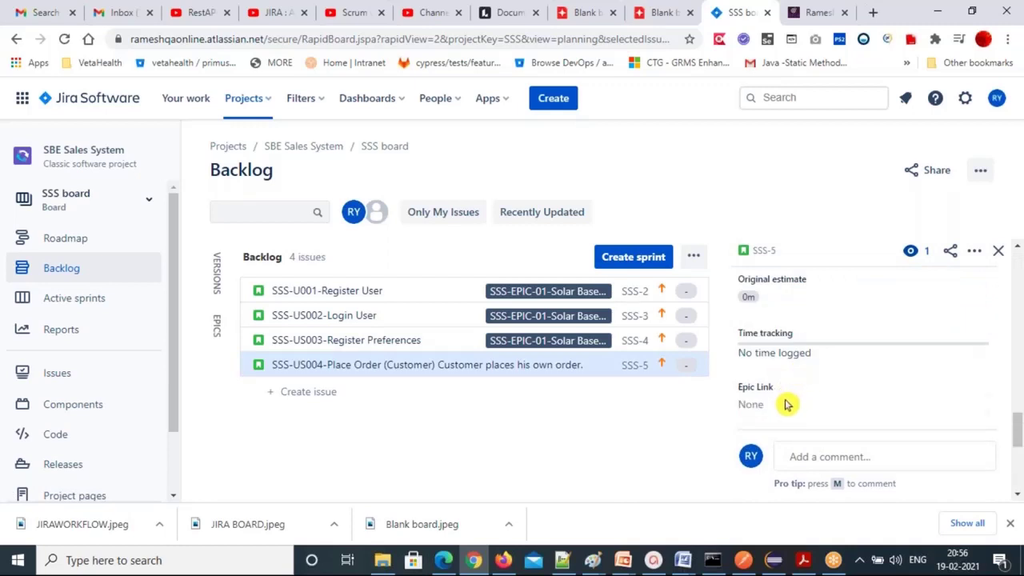
click(776, 412)
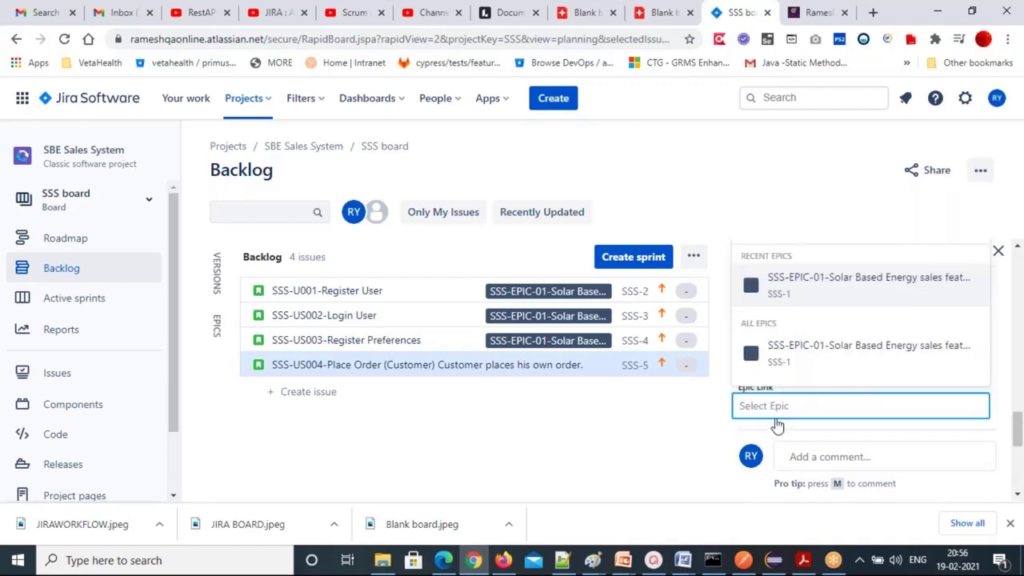
click(814, 356)
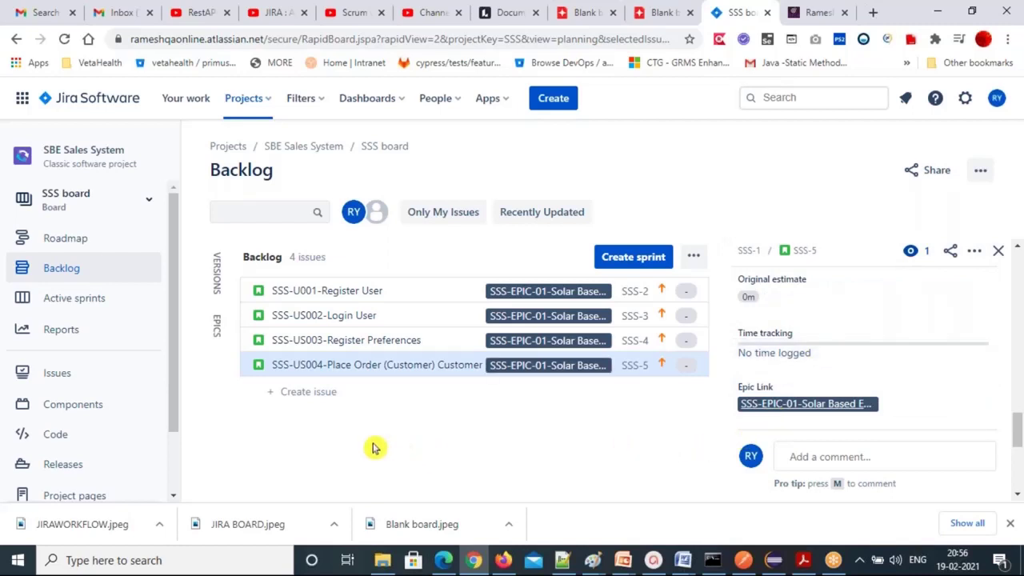
Start a new Story with the summary "SSS-US005-Place Order", taking the Place Order (Sales Agent) use case name from the Word requirement document
click(557, 102)
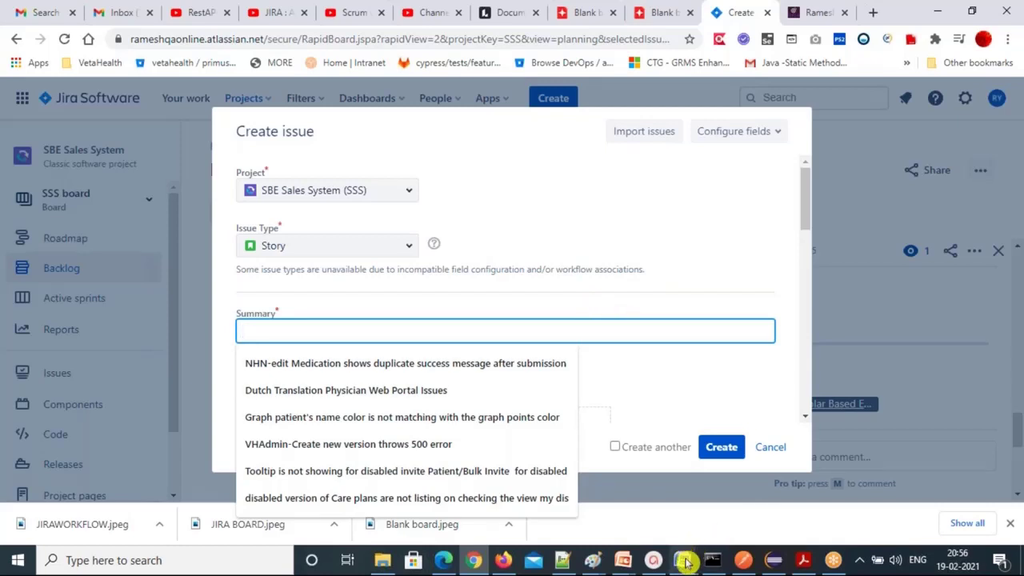
text(SS)
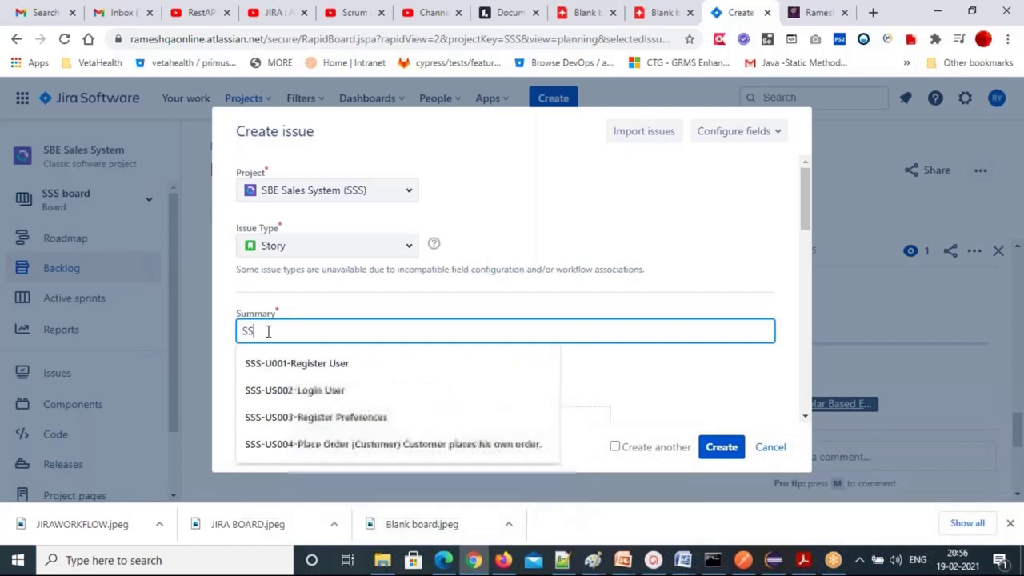
text(S-US)
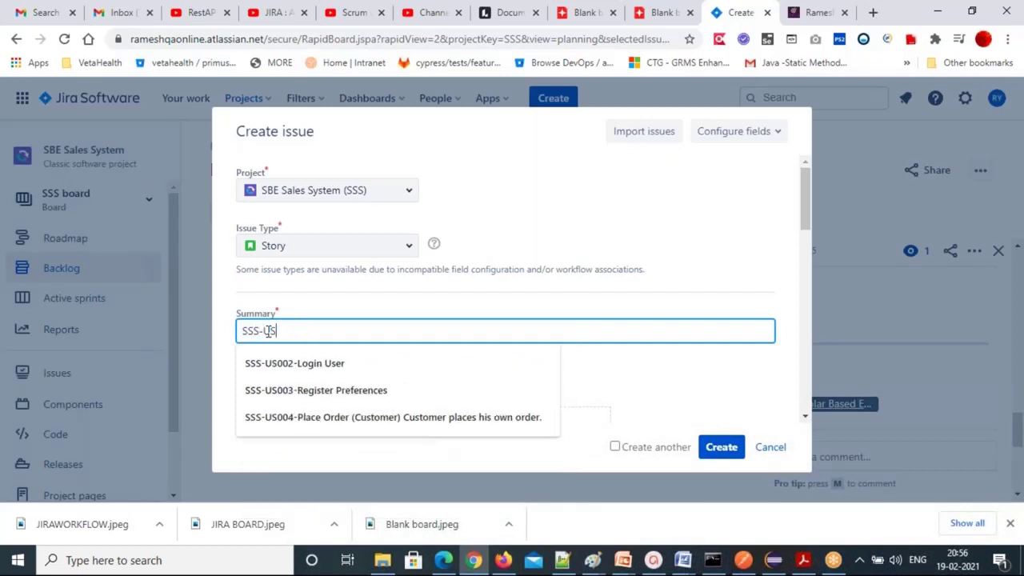
text(005-)
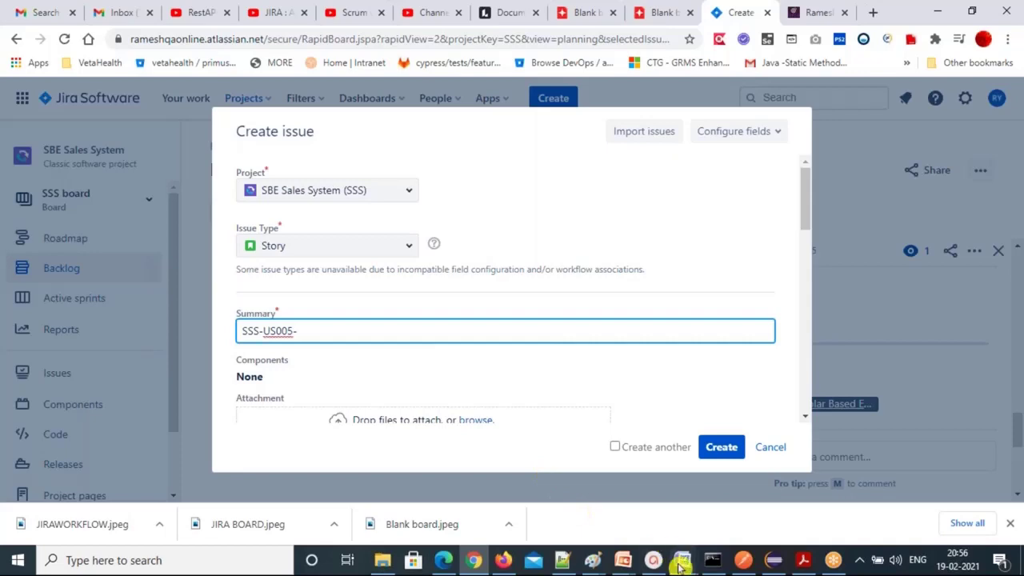
mouse_move(682, 567)
click(457, 521)
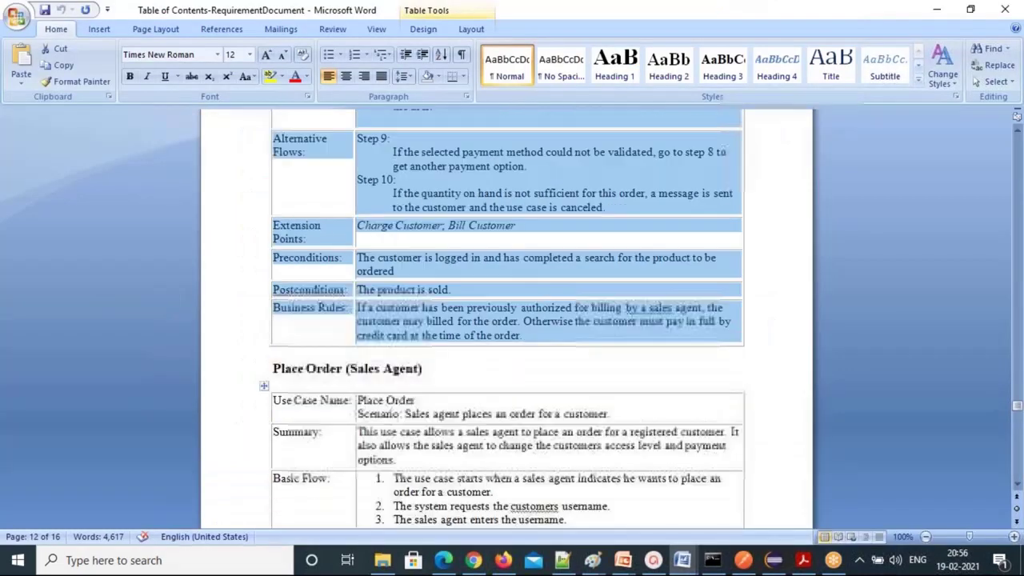
scroll(392, 306, down, 3)
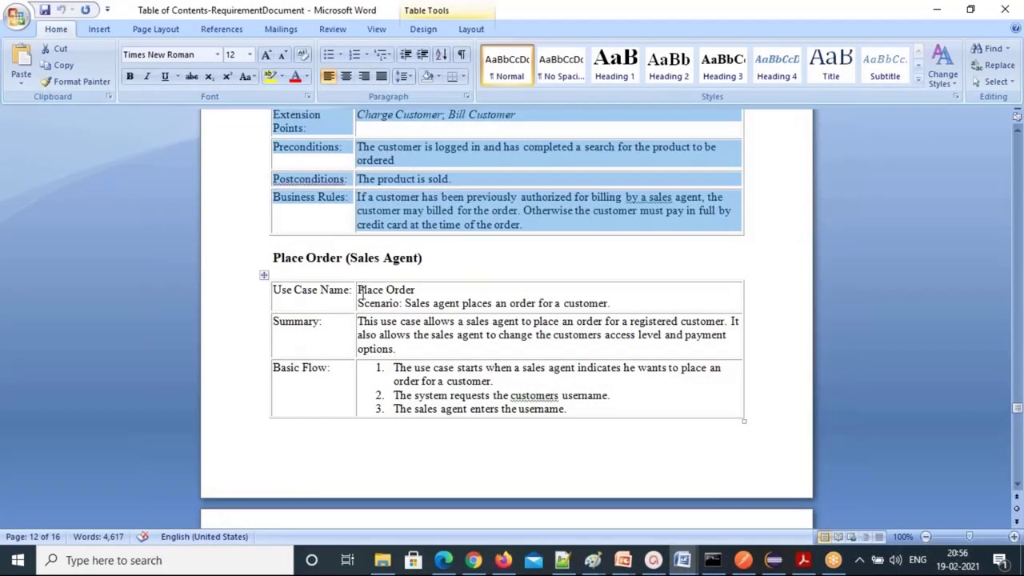
drag(359, 290, 606, 293)
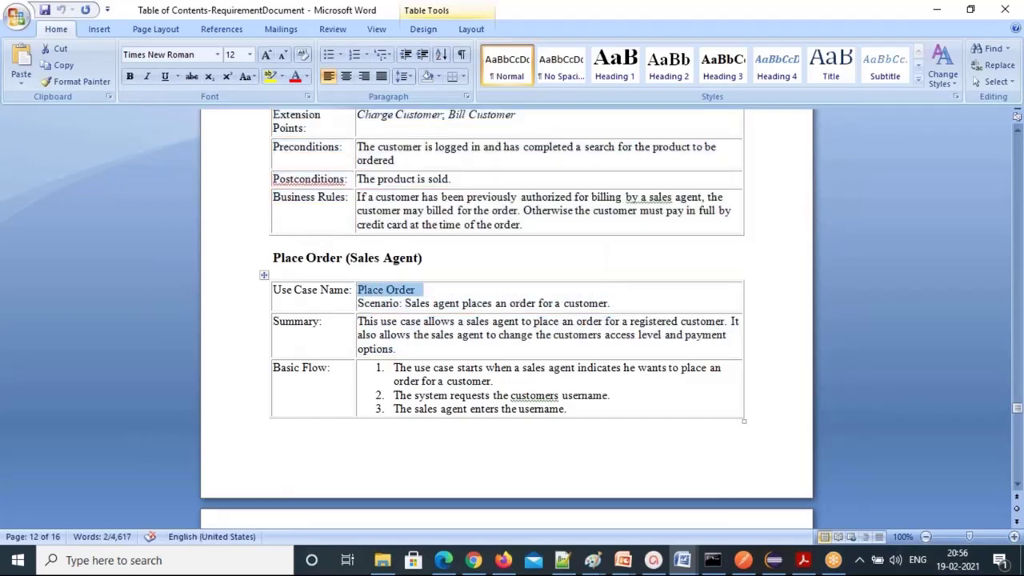
key(alt+Tab)
Append the scenario text "Sales agent places an order for a customer" from the Word requirement document to the story's summary, separated by a hyphen
key(alt+Tab)
drag(405, 306, 606, 308)
click(496, 304)
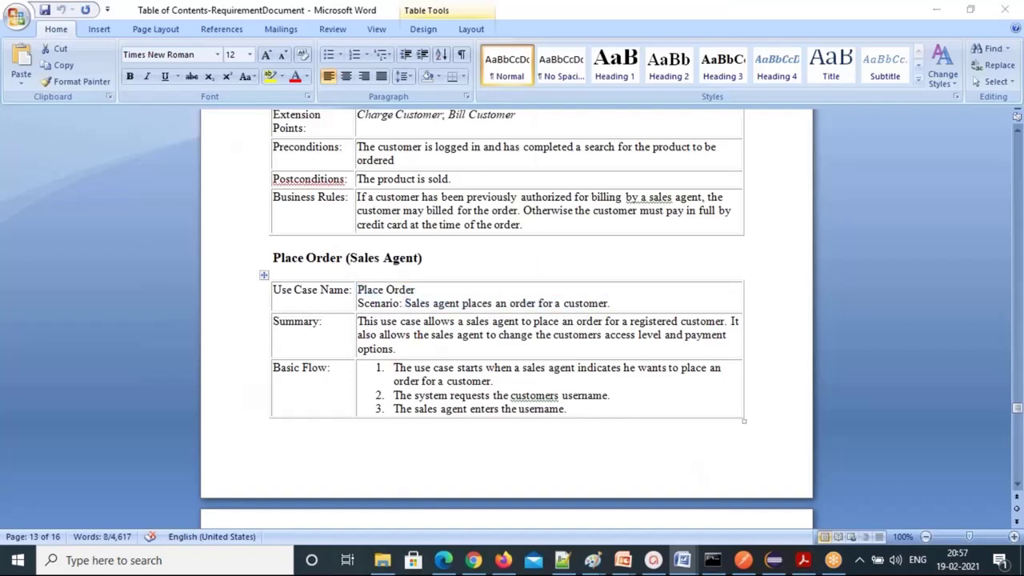
key(alt+Tab)
Copy the Place Order (Sales Agent) details from Summary through Business Rules in the Word document into the story's description
scroll(418, 341, down, 3)
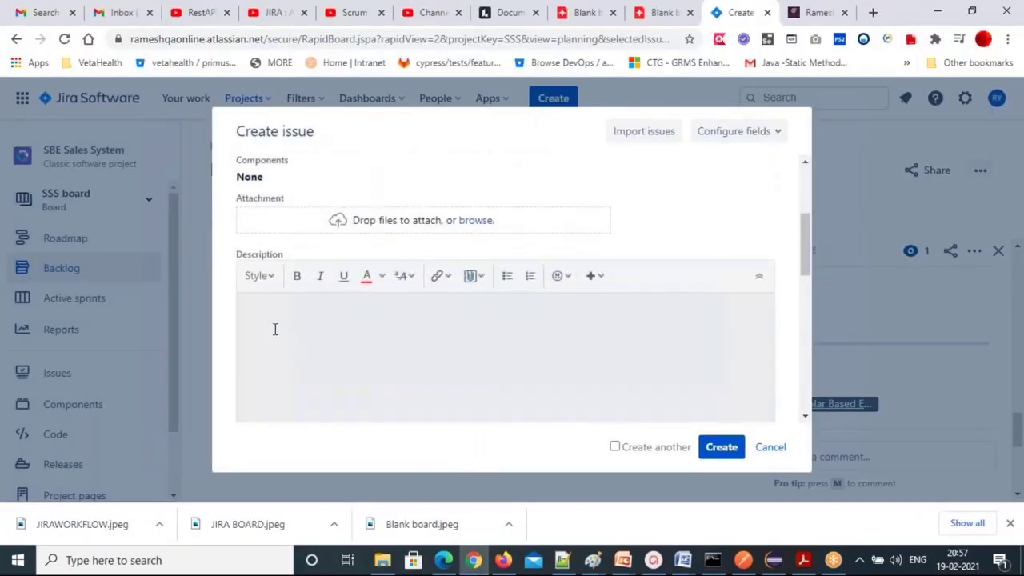
click(268, 320)
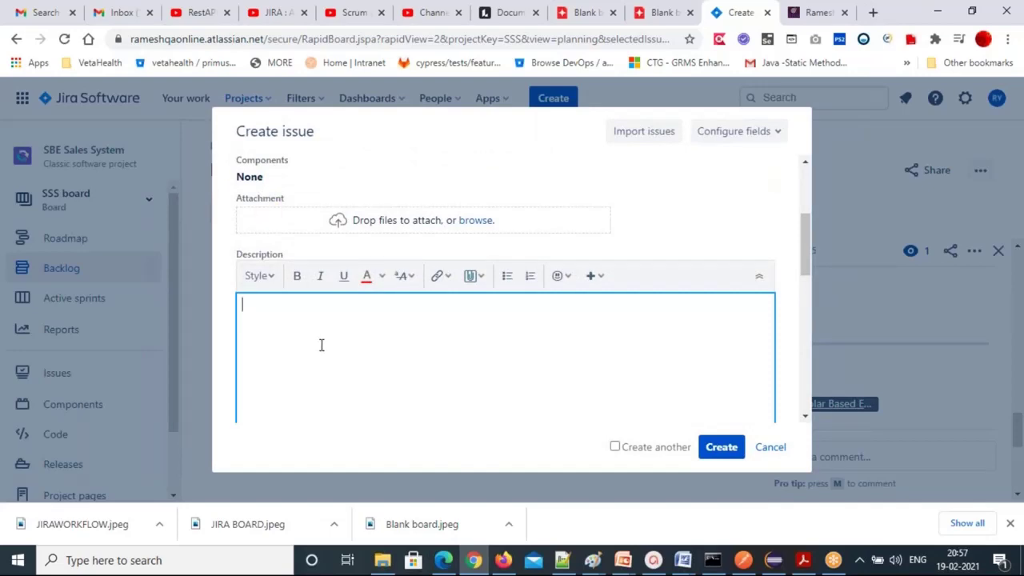
key(alt+Tab)
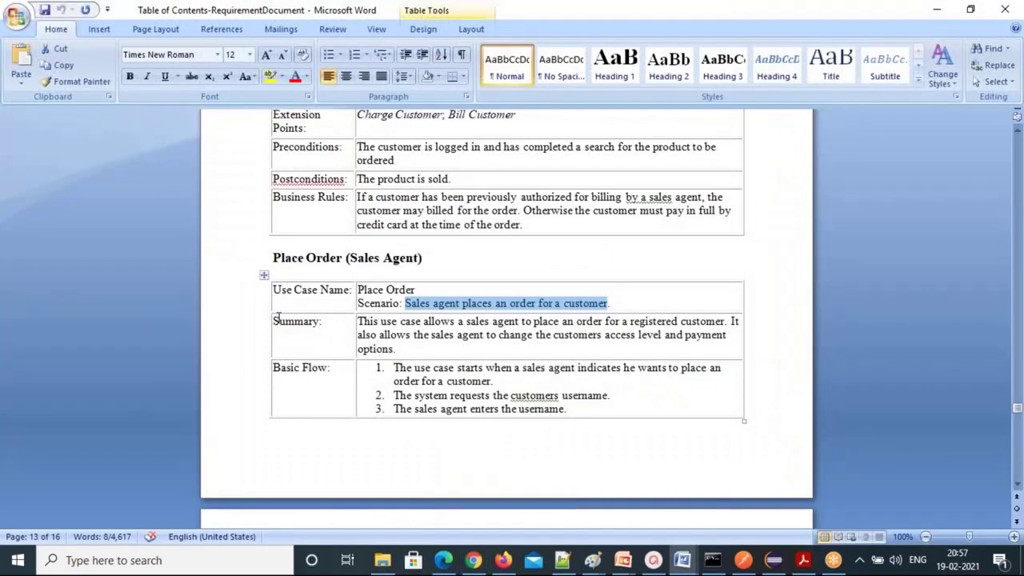
drag(275, 321, 577, 470)
key(ctrl+c)
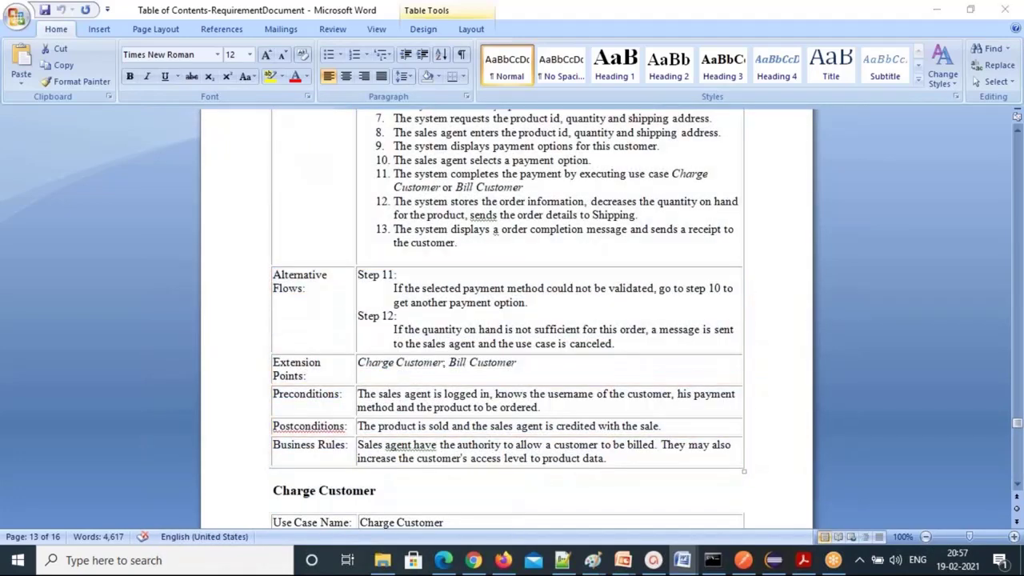
key(alt+Tab)
key(ctrl+v)
Link the new story to the epic SSS-EPIC-01-Solar Based Energy sales features and create the issue
scroll(560, 370, down, 8)
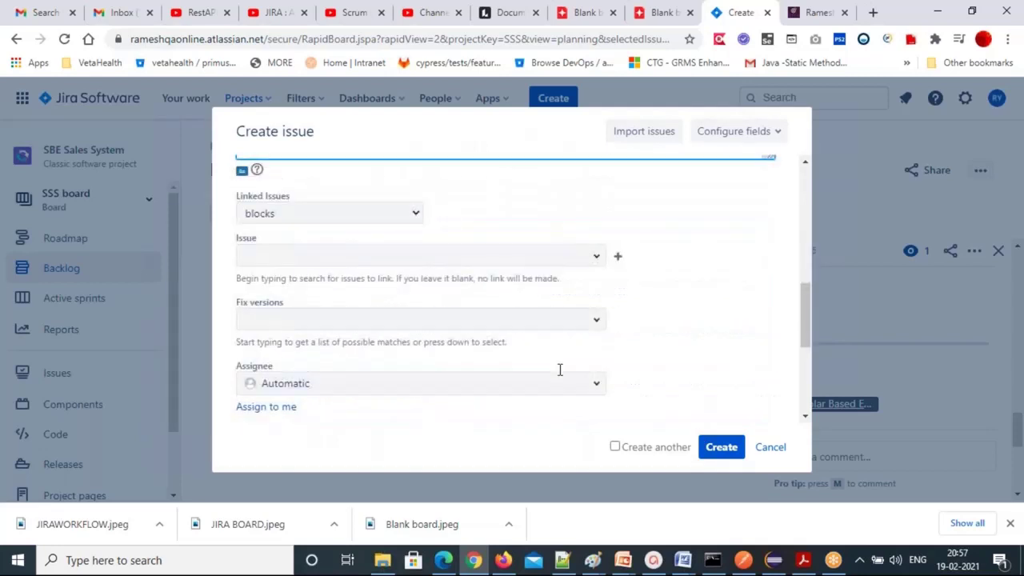
scroll(560, 373, down, 2)
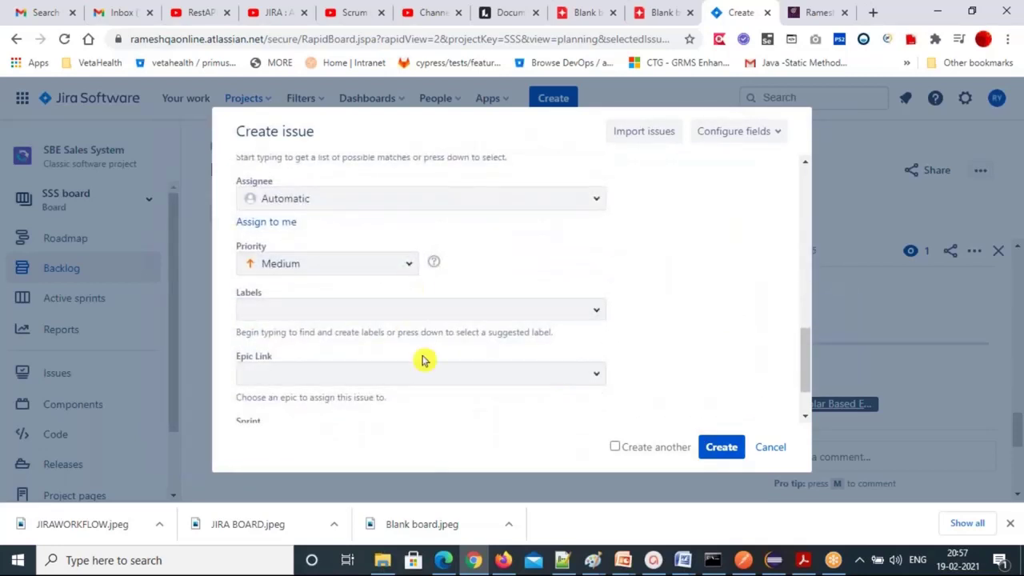
scroll(420, 360, down, 1)
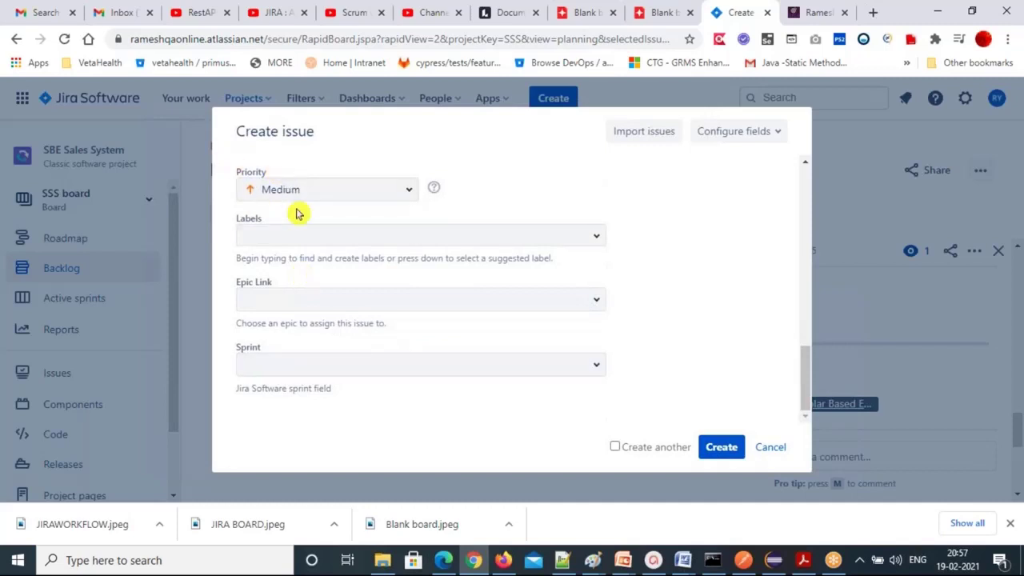
click(329, 302)
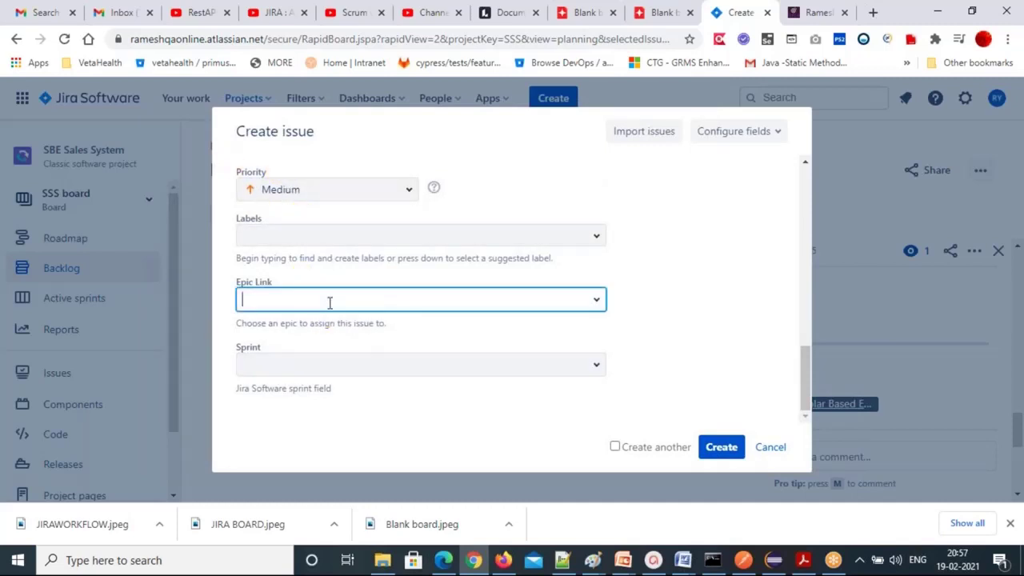
click(333, 362)
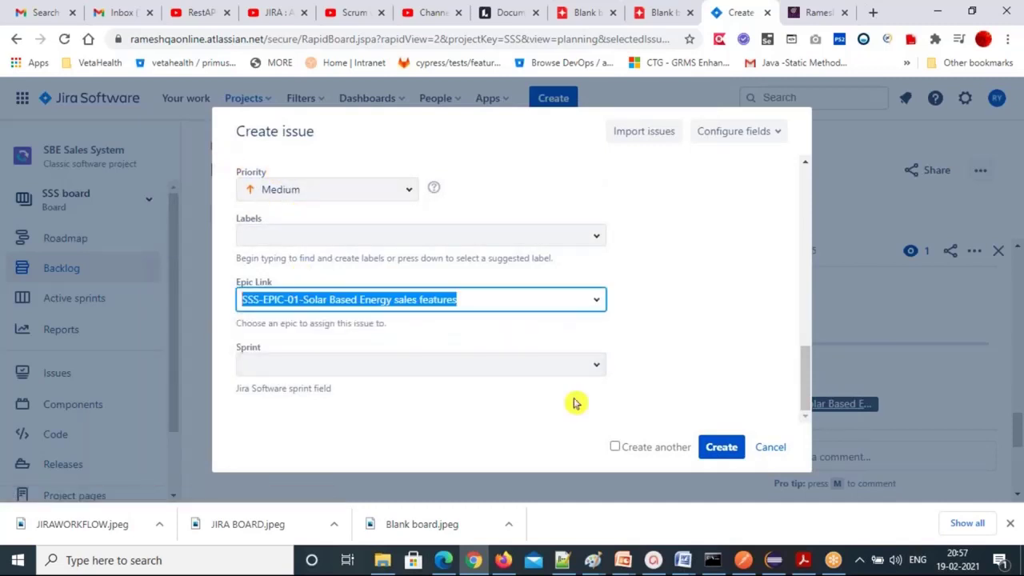
click(717, 449)
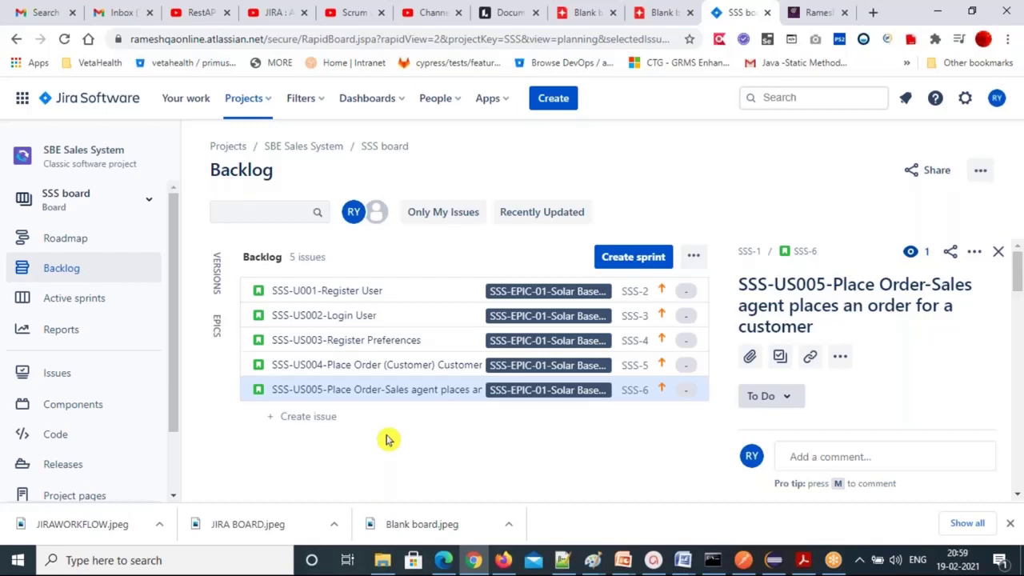
Review the Jira notes on creating projects, adding users and issue types on the manual testing blog page, and return to the Jira backlog
click(824, 16)
scroll(508, 436, down, 12)
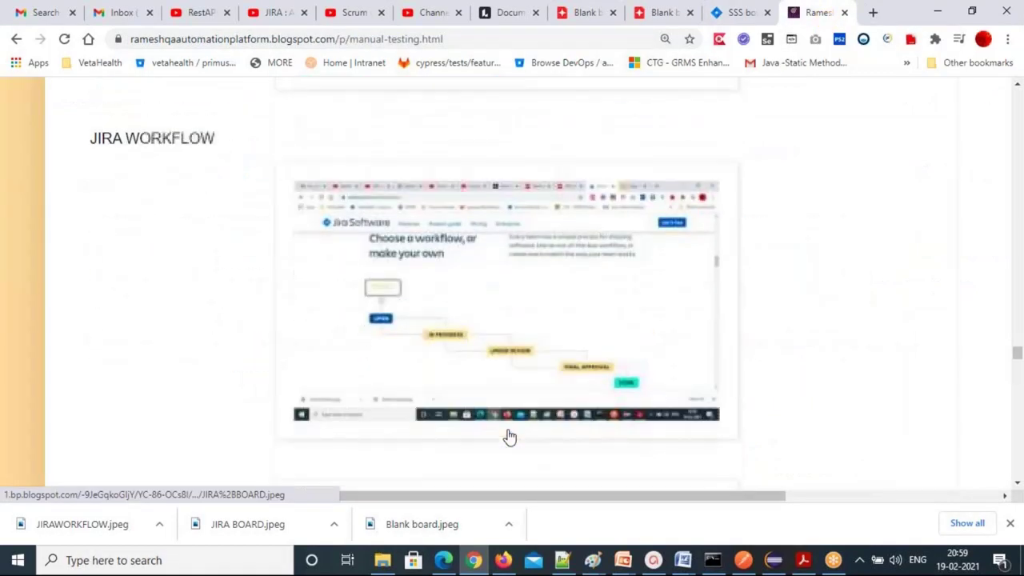
click(400, 328)
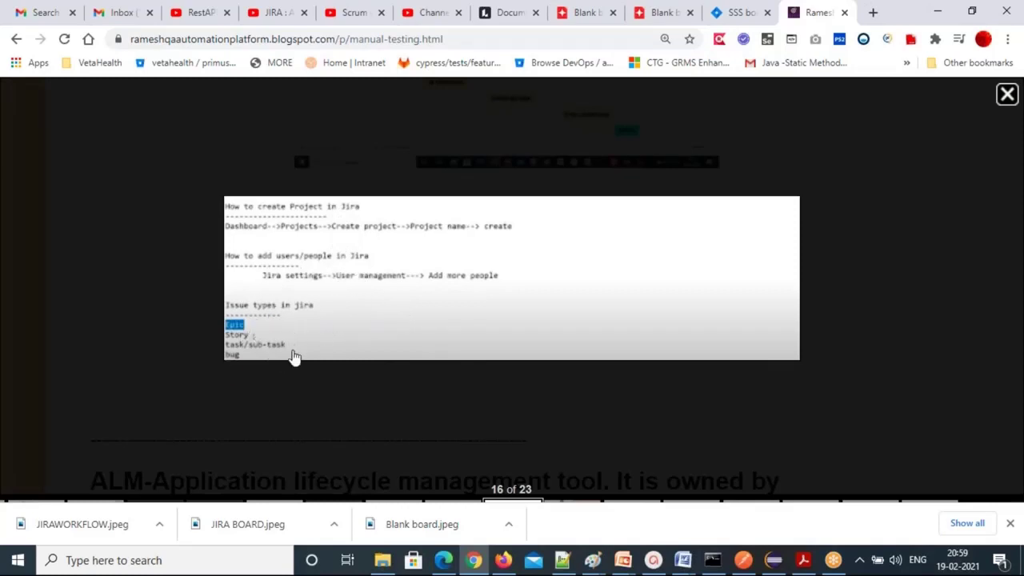
click(425, 291)
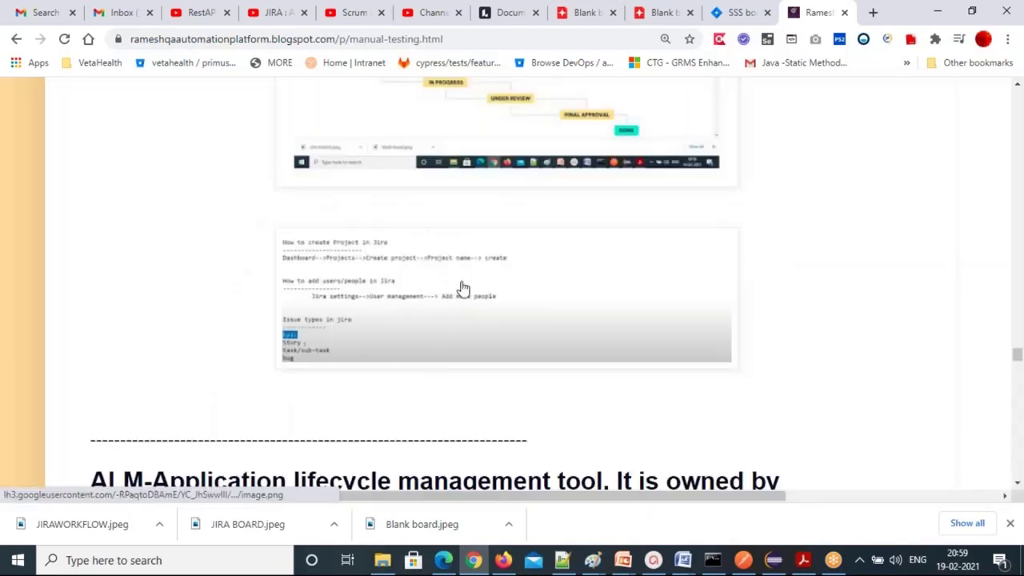
click(738, 14)
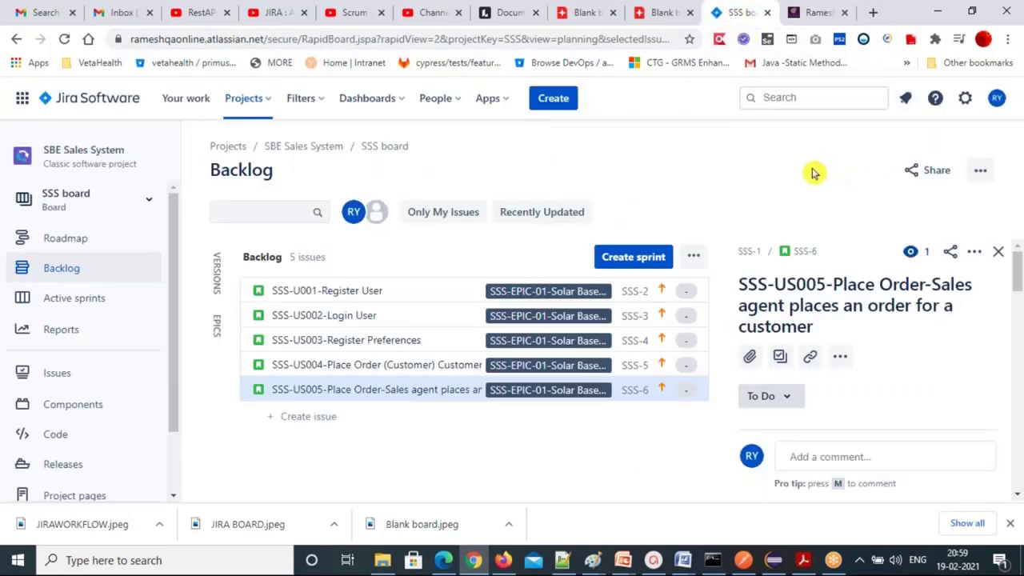
Open the site's user management from the Jira settings and examine the list of users
click(48, 108)
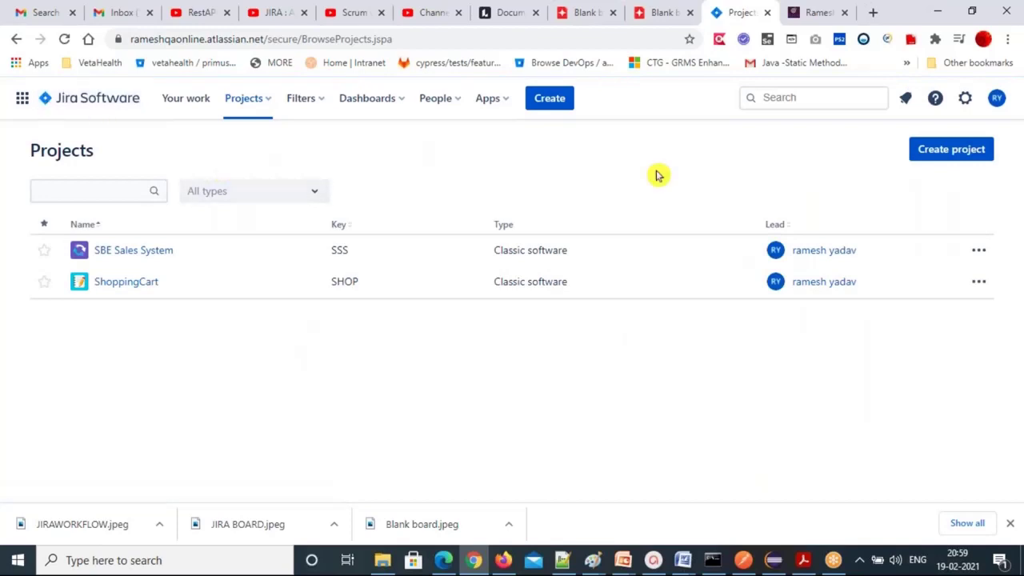
click(965, 100)
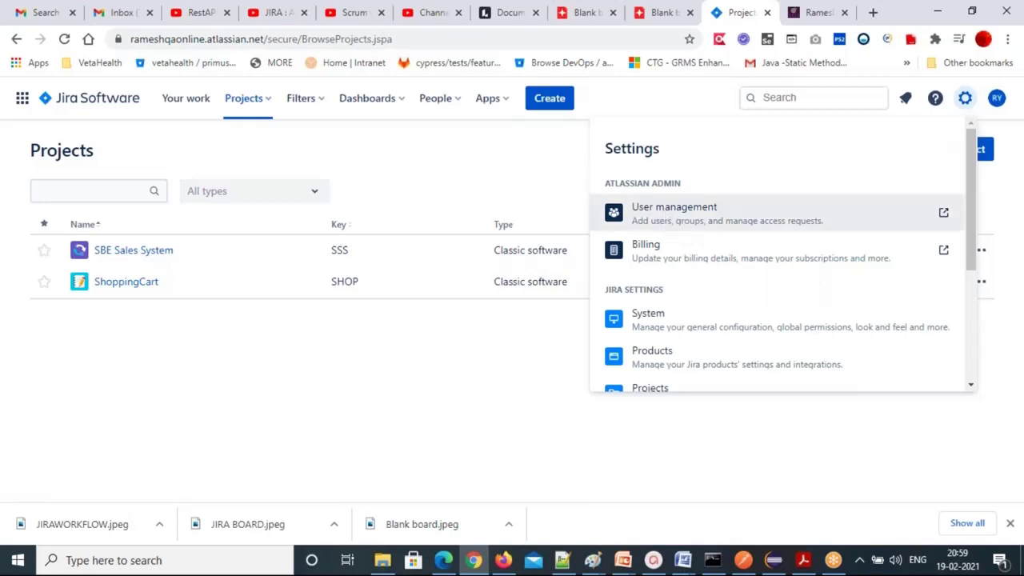
click(674, 211)
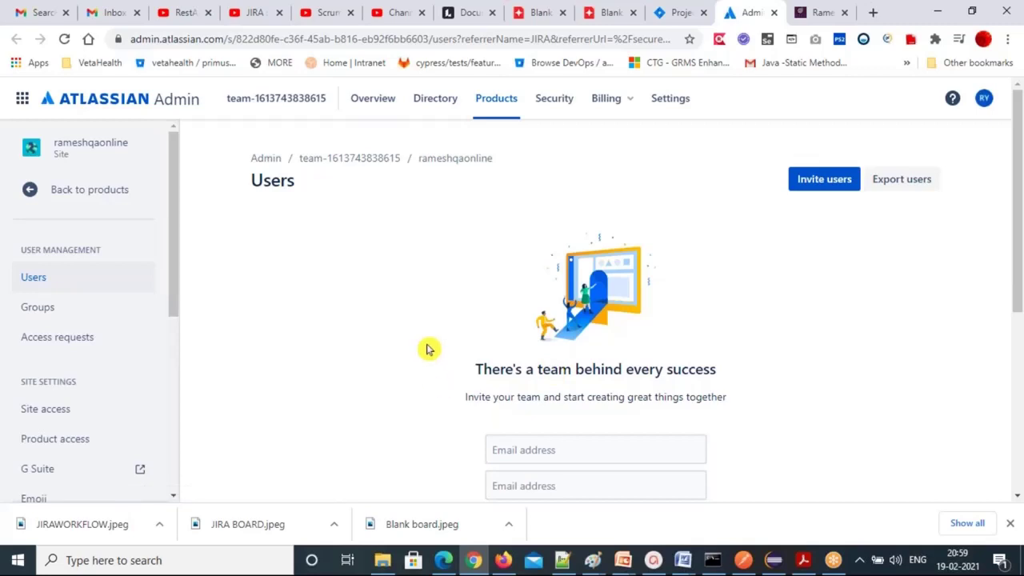
scroll(427, 344, down, 3)
scroll(427, 345, down, 2)
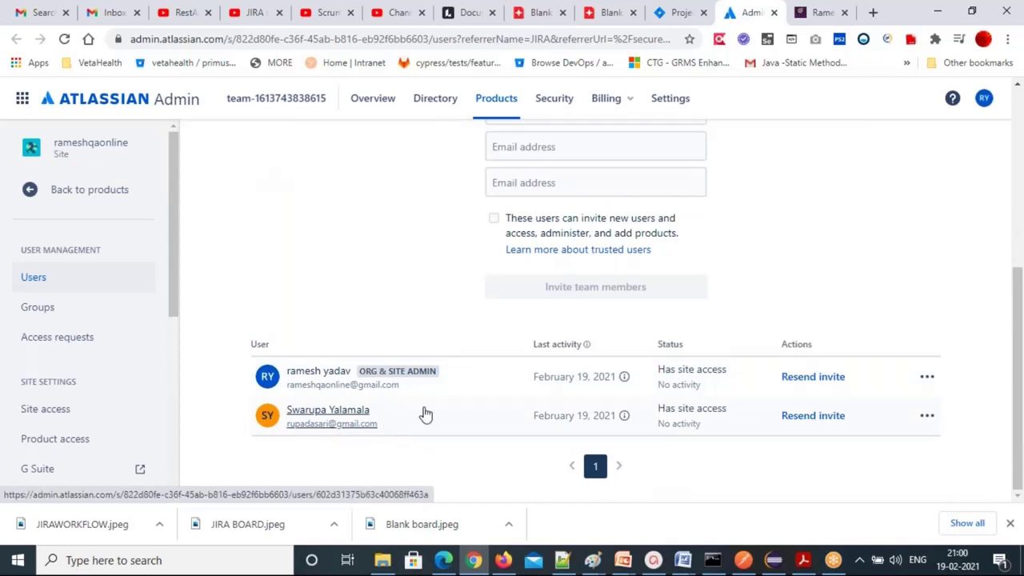
scroll(452, 304, up, 1)
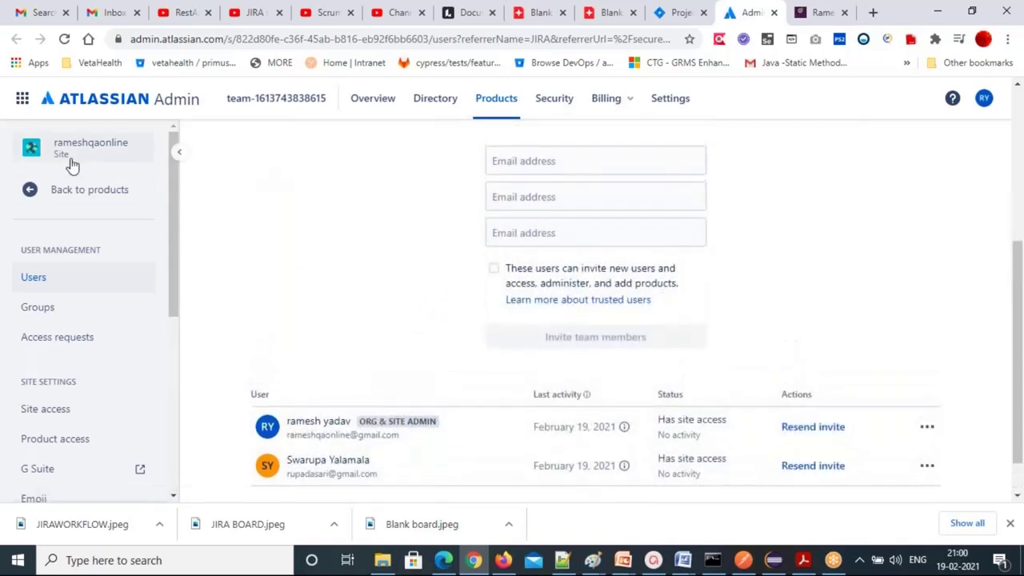
Invite a new team member to the site using the e-mail address from the Gmail search, resubmit the invitation, and check the user list
click(38, 18)
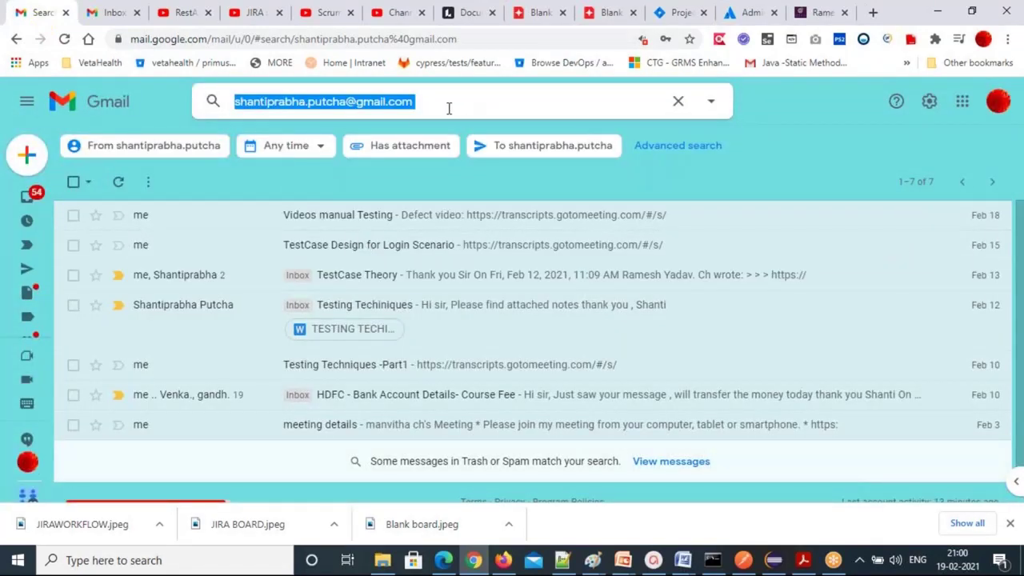
click(742, 14)
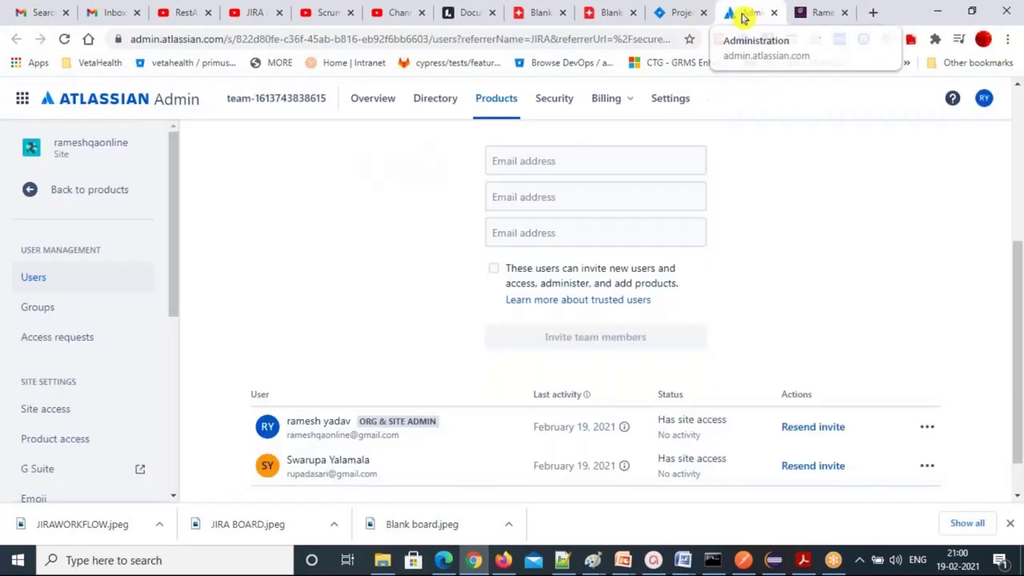
click(547, 165)
key(ctrl+v)
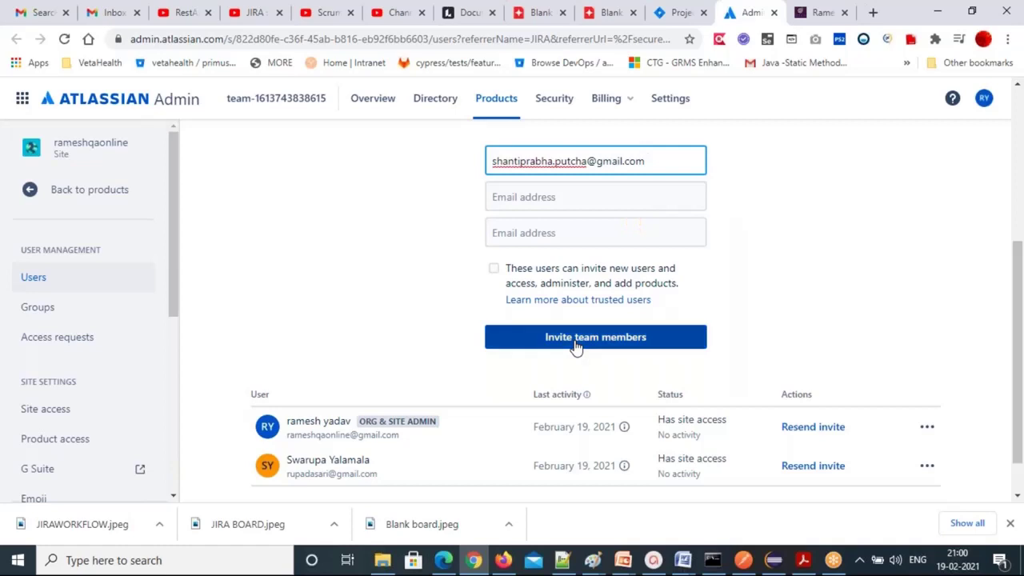
click(576, 345)
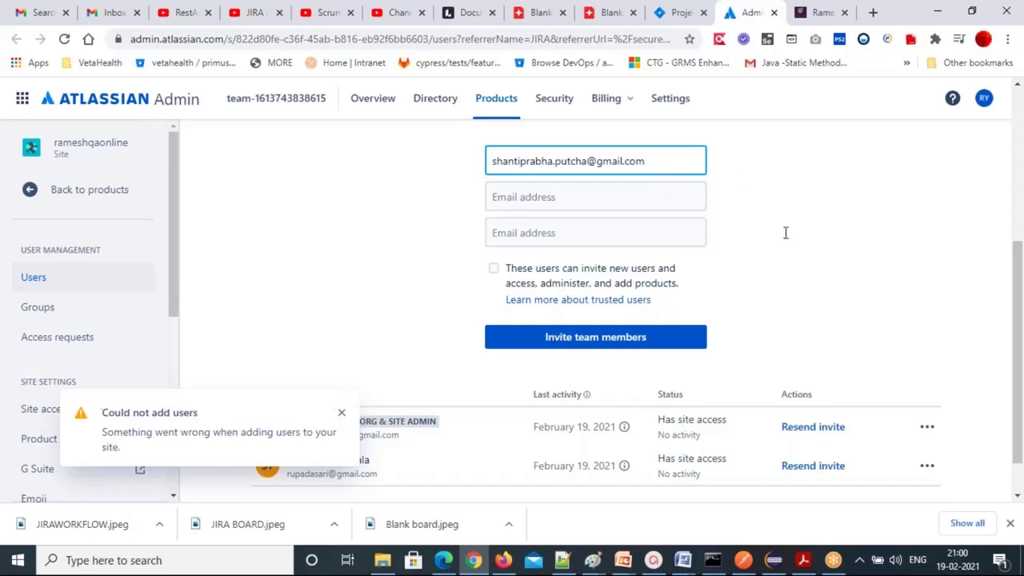
click(634, 339)
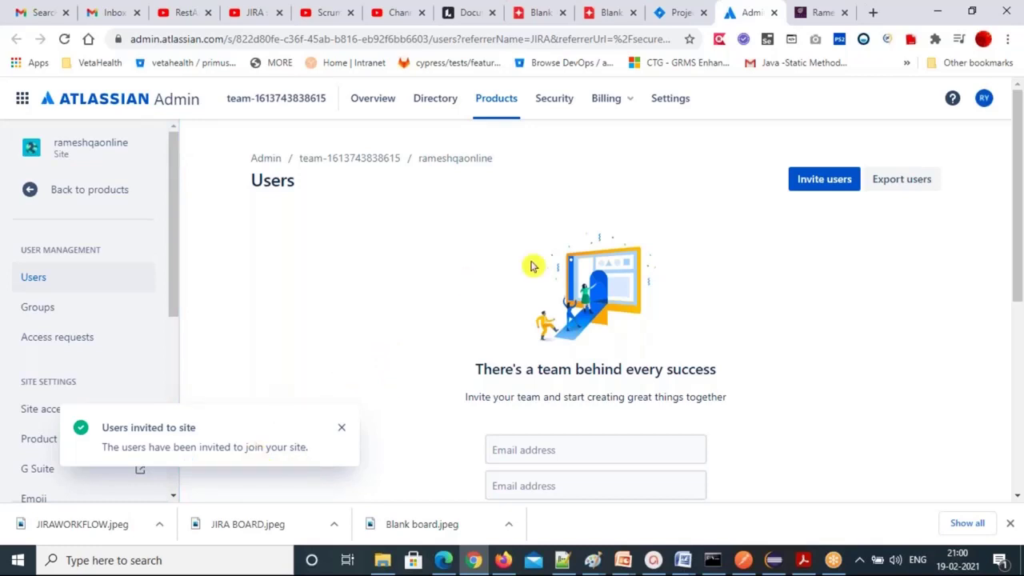
scroll(443, 306, down, 5)
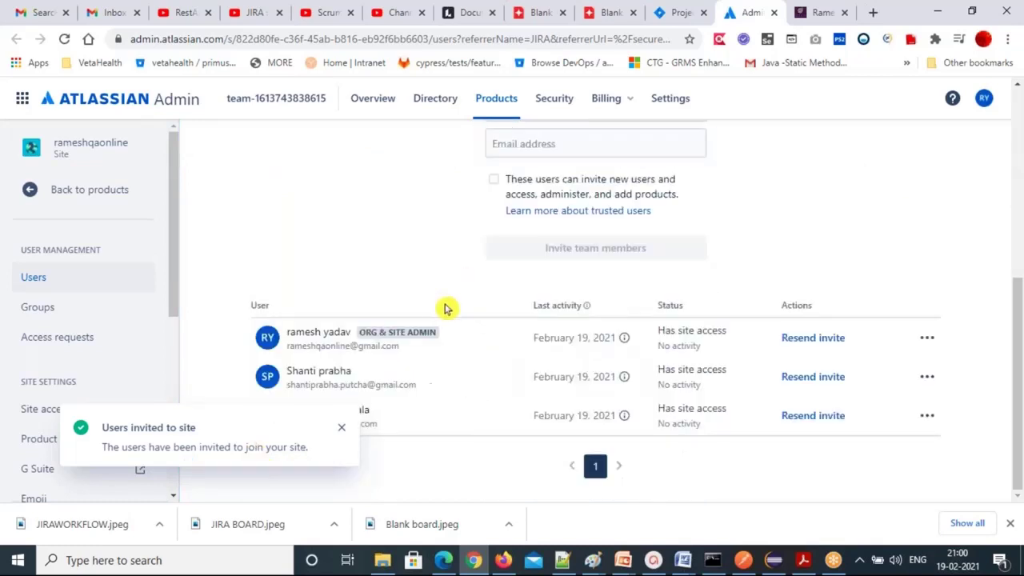
click(341, 430)
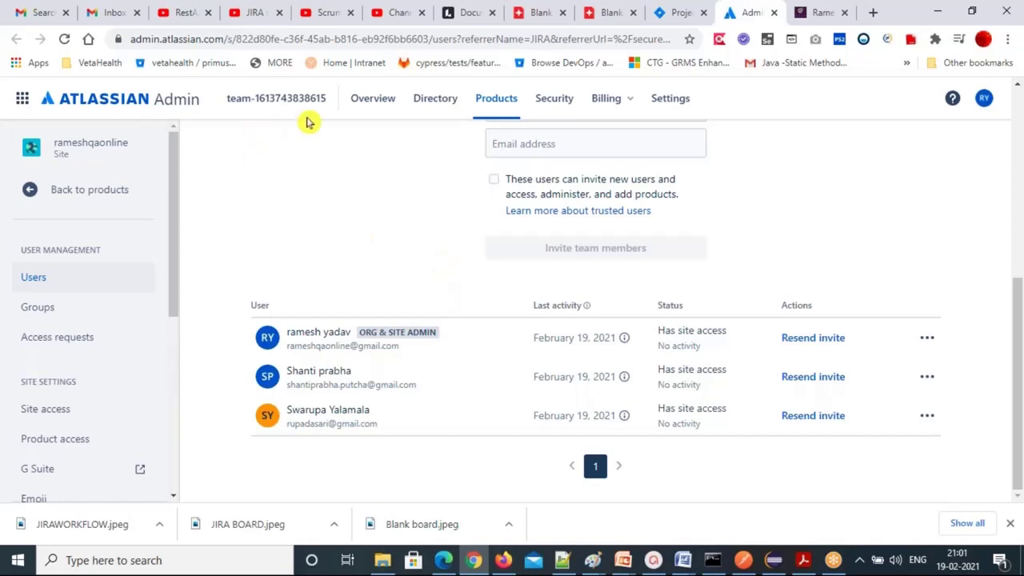
Switch from site administration back to Jira Software, open the SBE Sales System project's backlog and dismiss the field layout notice
click(24, 103)
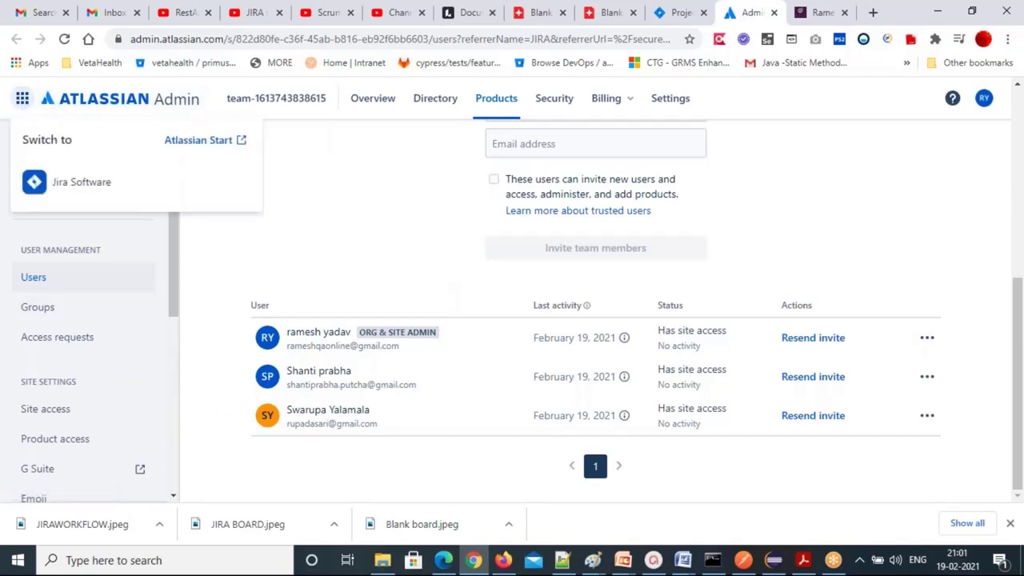
click(82, 183)
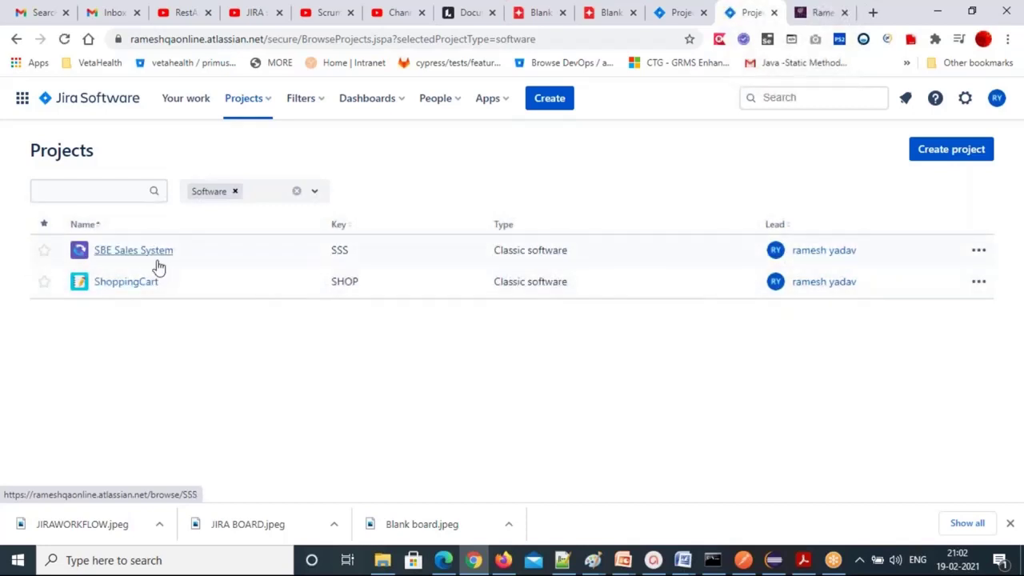
click(138, 254)
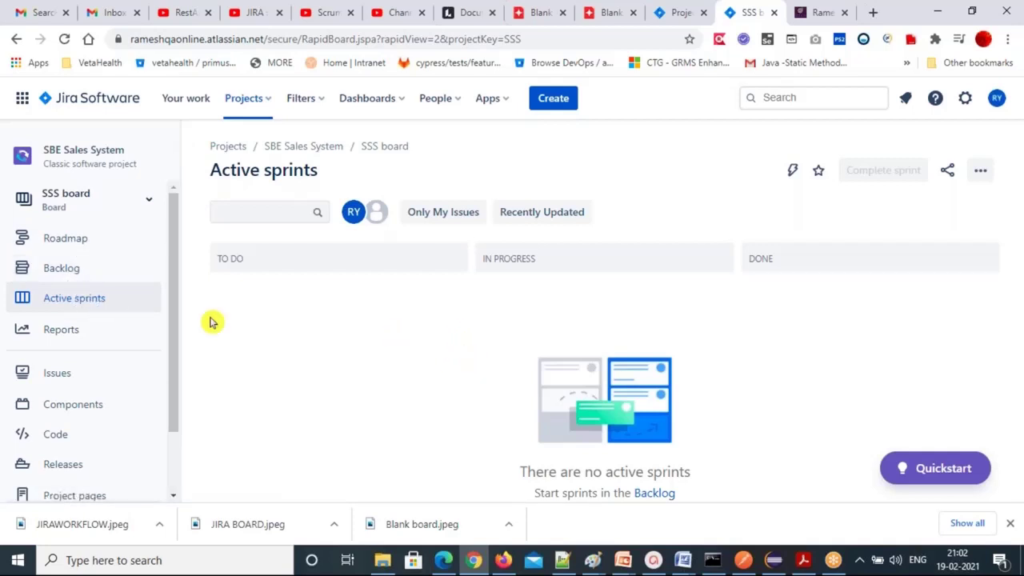
click(49, 268)
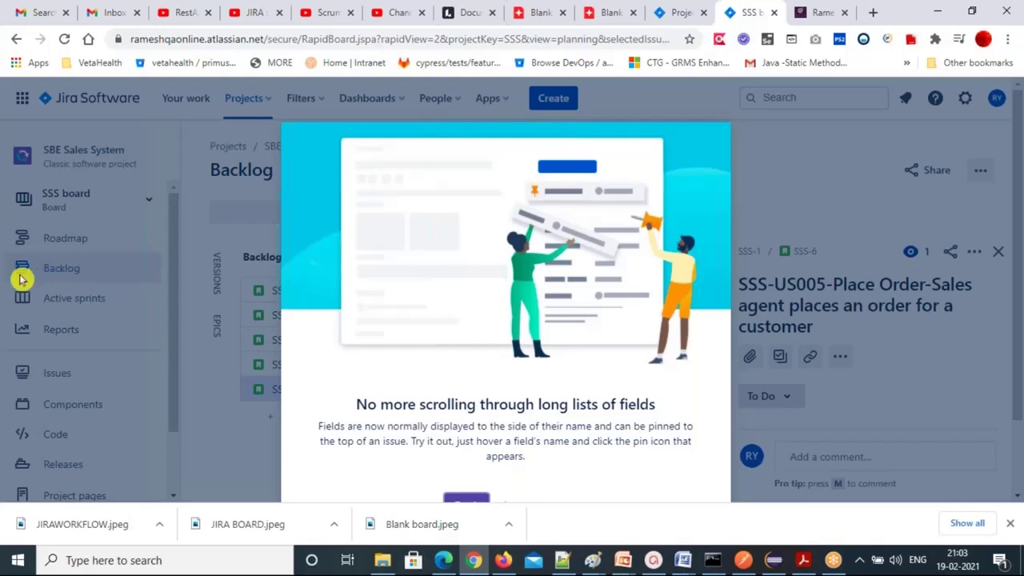
scroll(415, 329, down, 2)
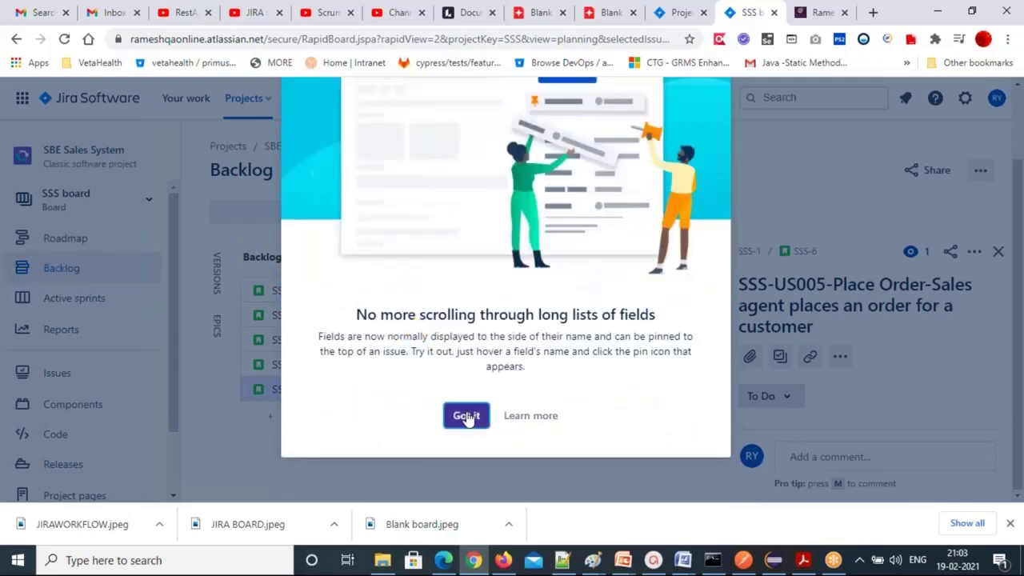
click(462, 414)
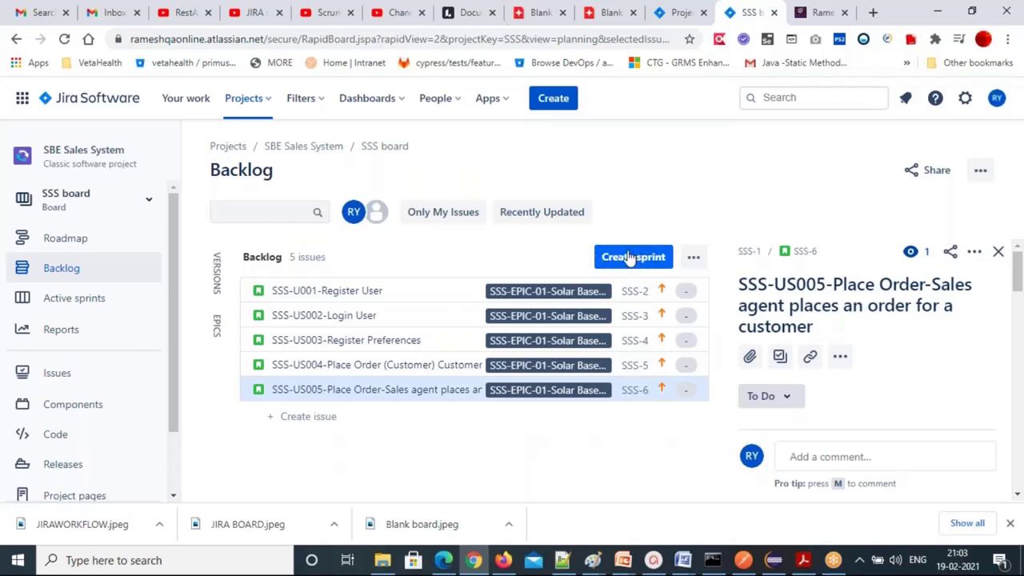
Create a new sprint above the backlog and look over its planning area and the backlog stories
click(265, 109)
click(640, 258)
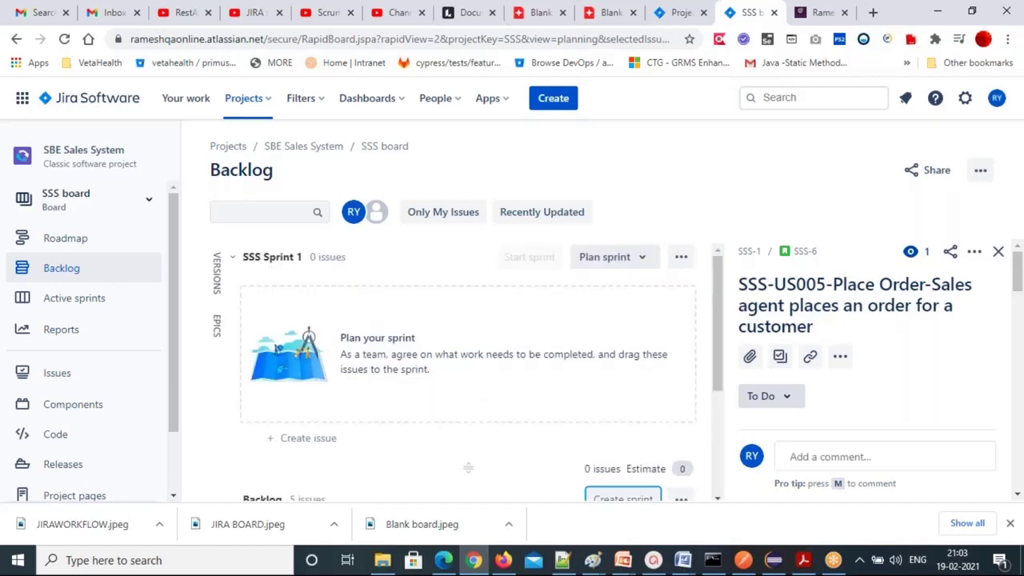
scroll(468, 372, down, 2)
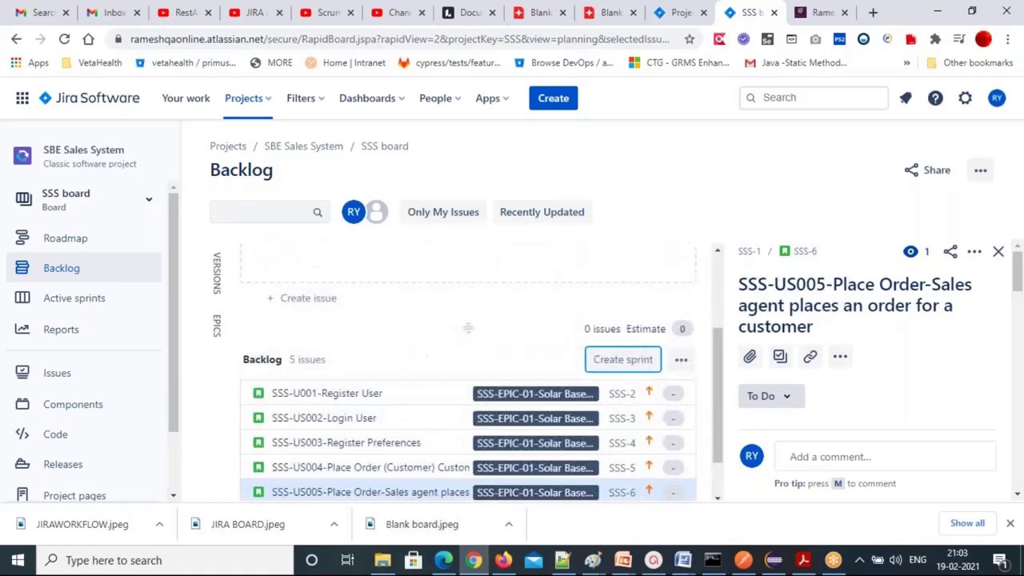
scroll(467, 371, up, 1)
scroll(613, 359, down, 1)
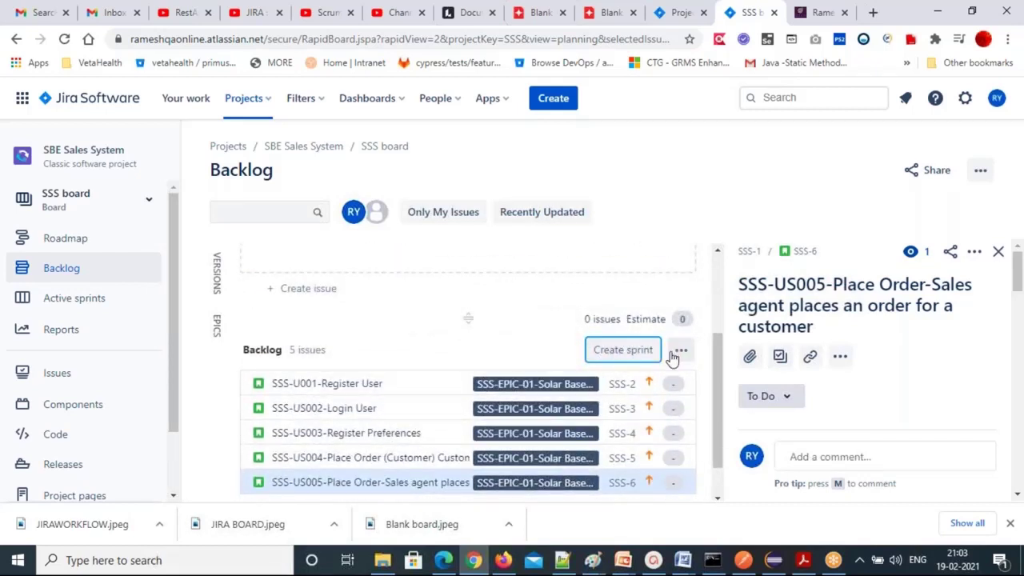
scroll(468, 372, up, 2)
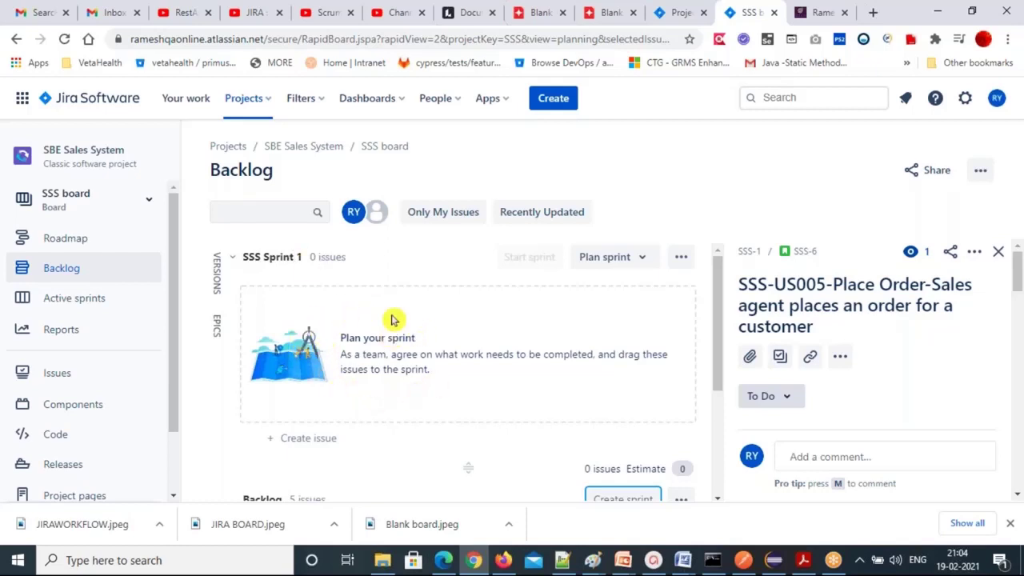
scroll(324, 324, down, 2)
scroll(324, 324, up, 2)
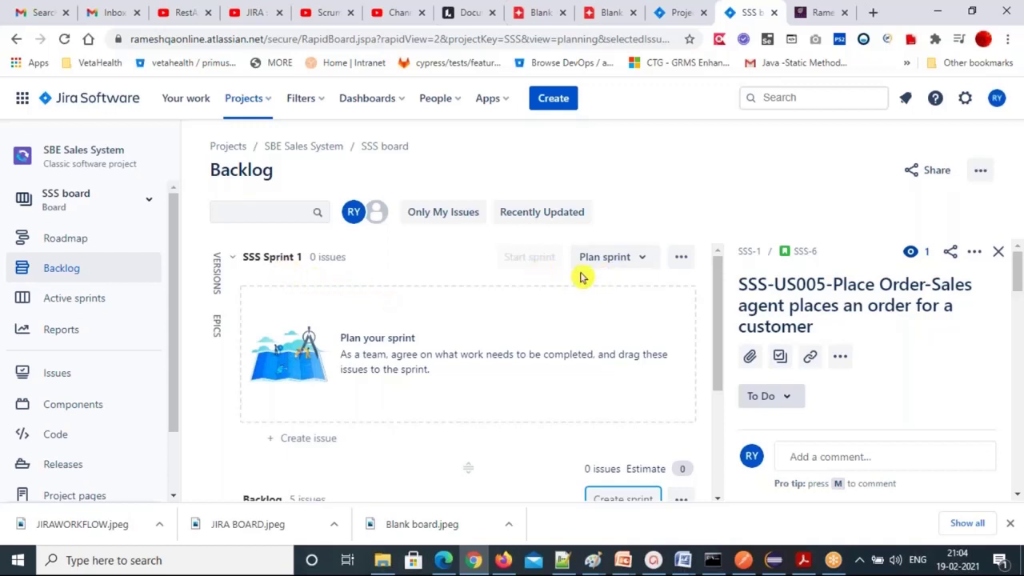
Edit SSS Sprint 1 and set its sprint goal to "Complete the Givnestories in sprint 1"
triple_click(274, 256)
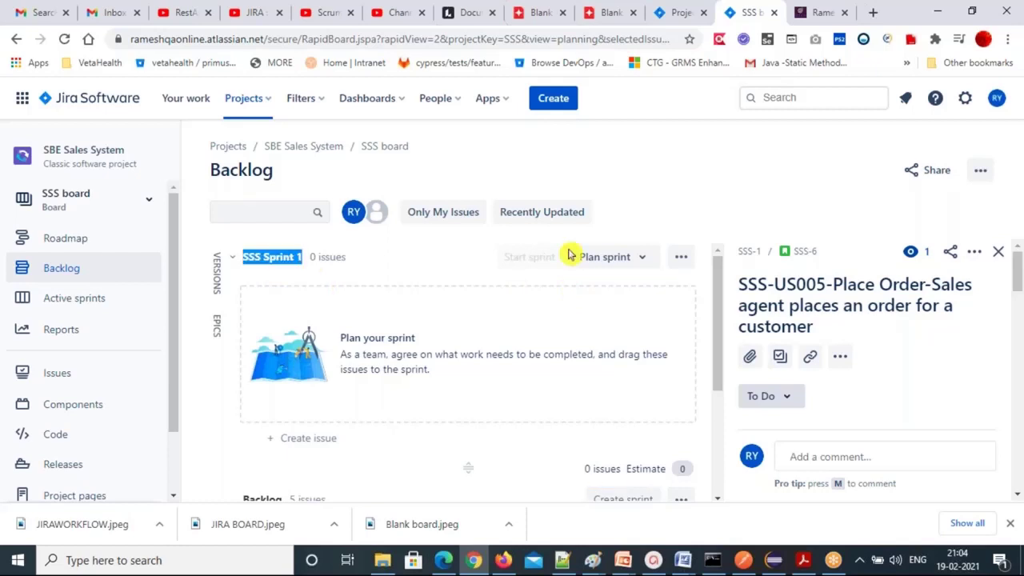
click(682, 262)
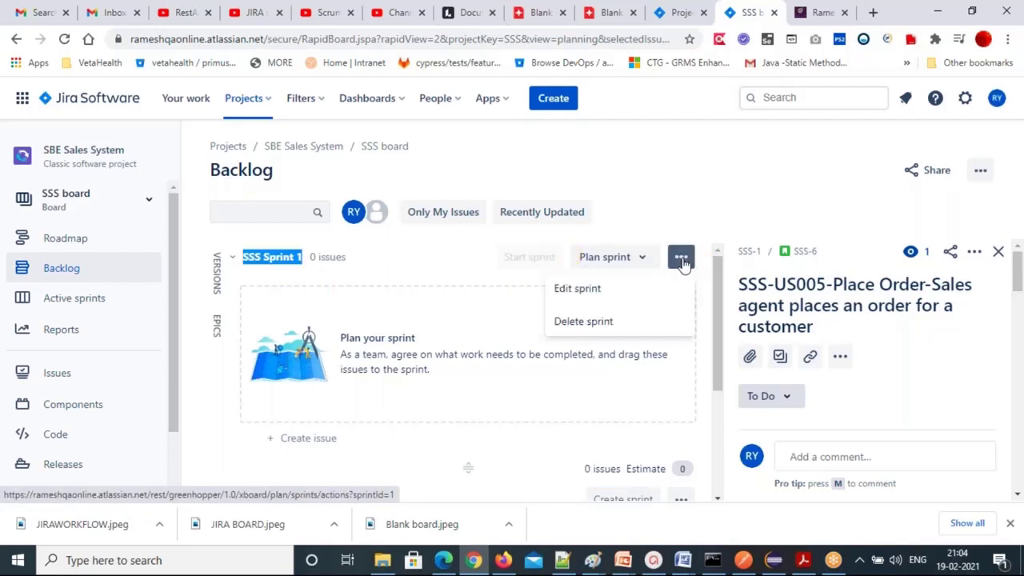
click(573, 289)
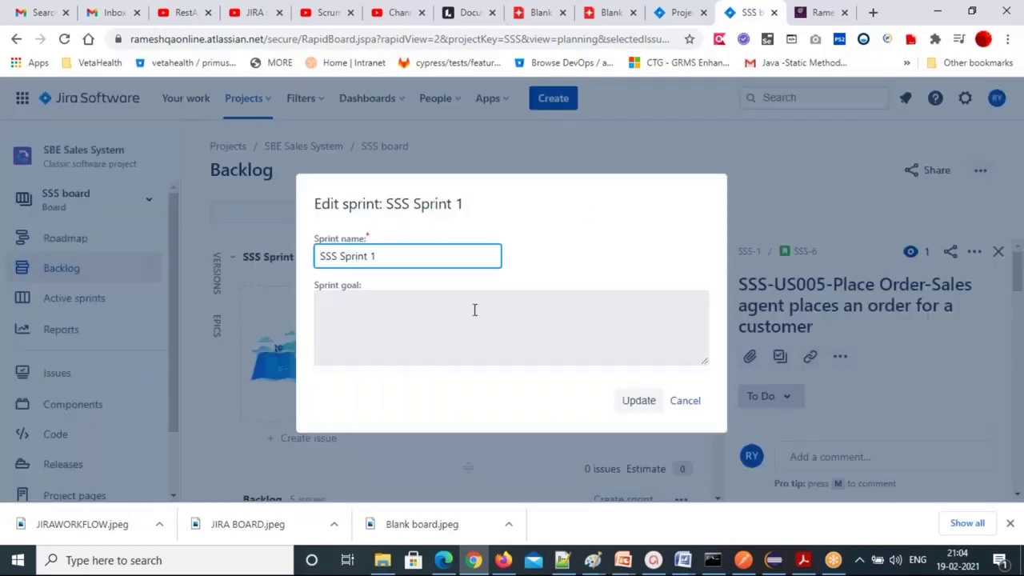
click(368, 315)
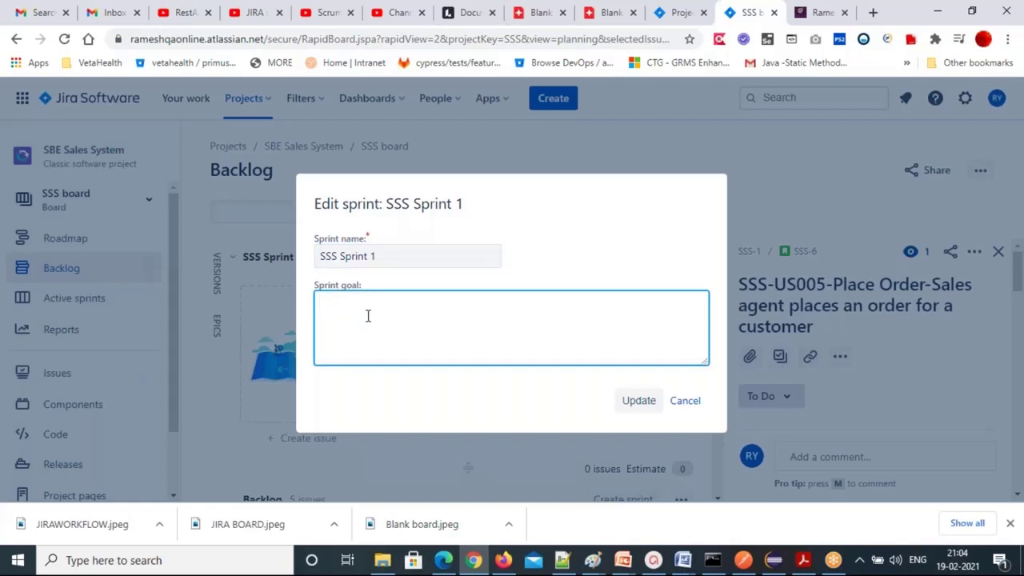
text(Complete the Givne)
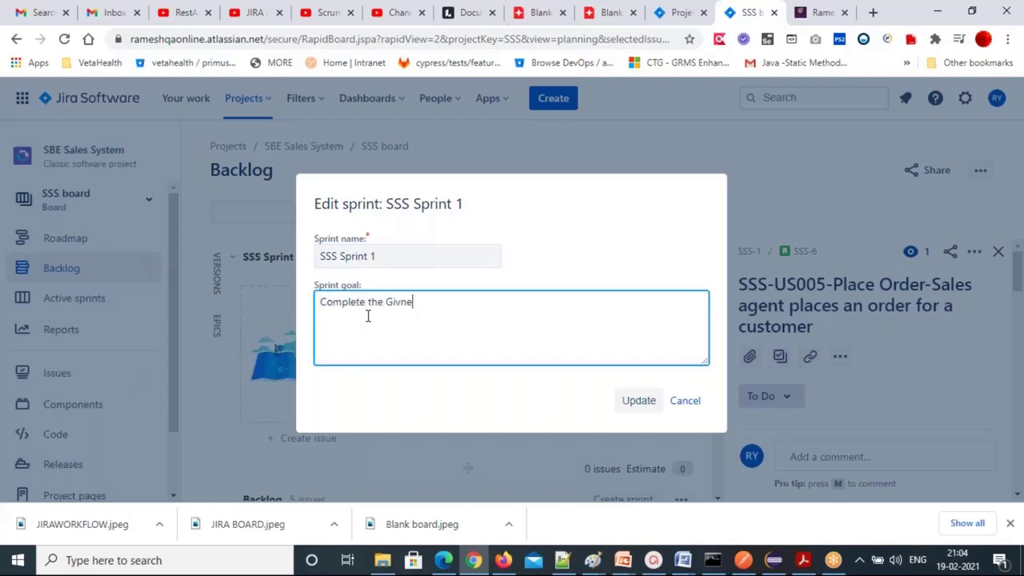
text(stories in sprint 1)
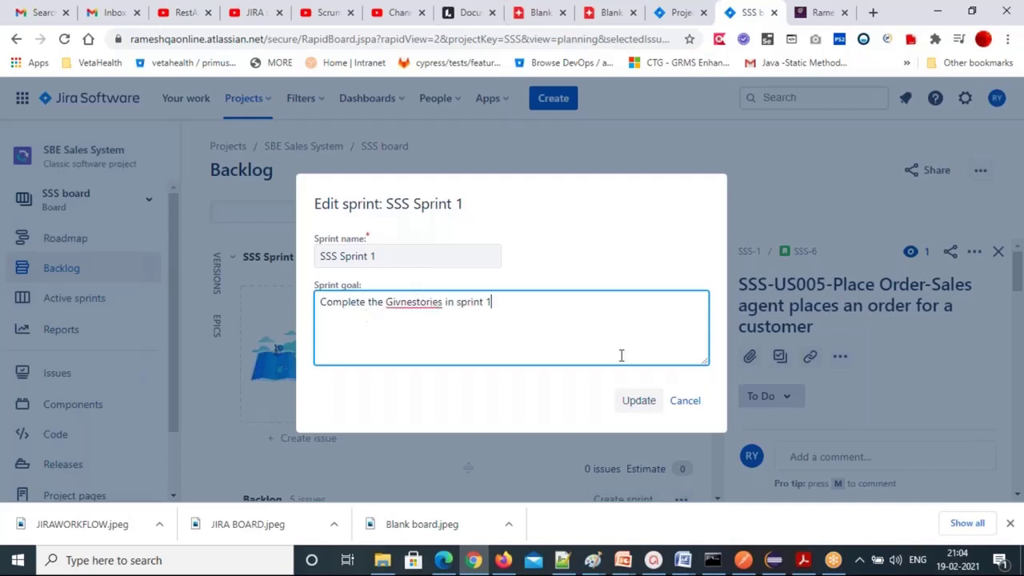
click(638, 401)
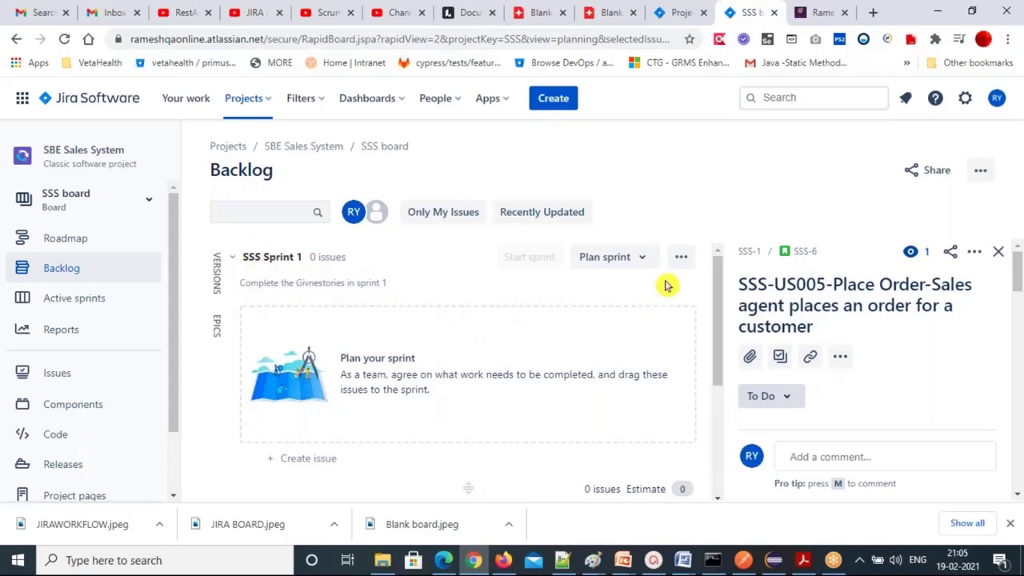
click(604, 265)
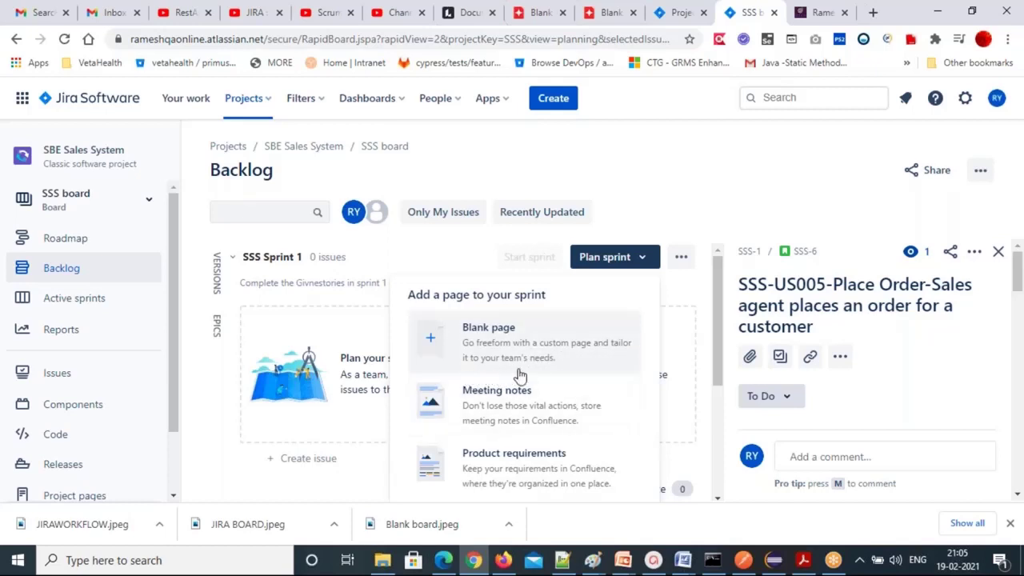
click(506, 349)
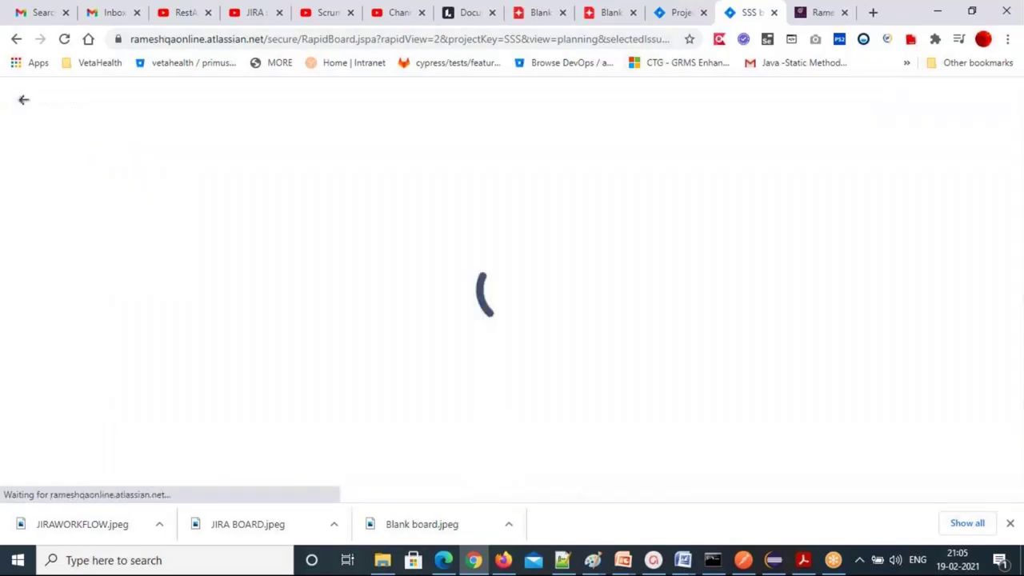
click(773, 13)
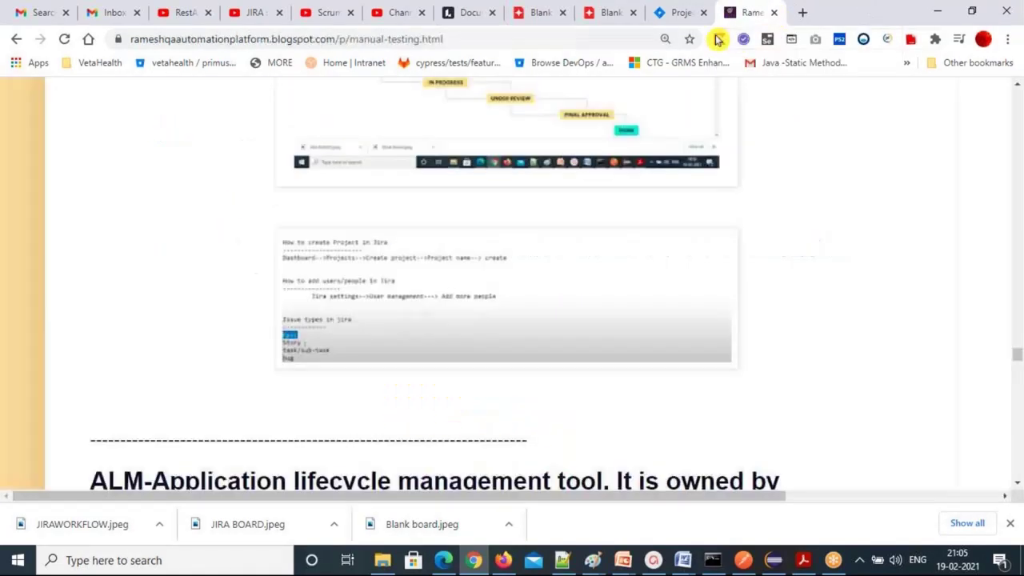
Reopen the SBE Sales System backlog in the other Jira browser tab and close the SSS-6 issue details
click(728, 12)
click(136, 260)
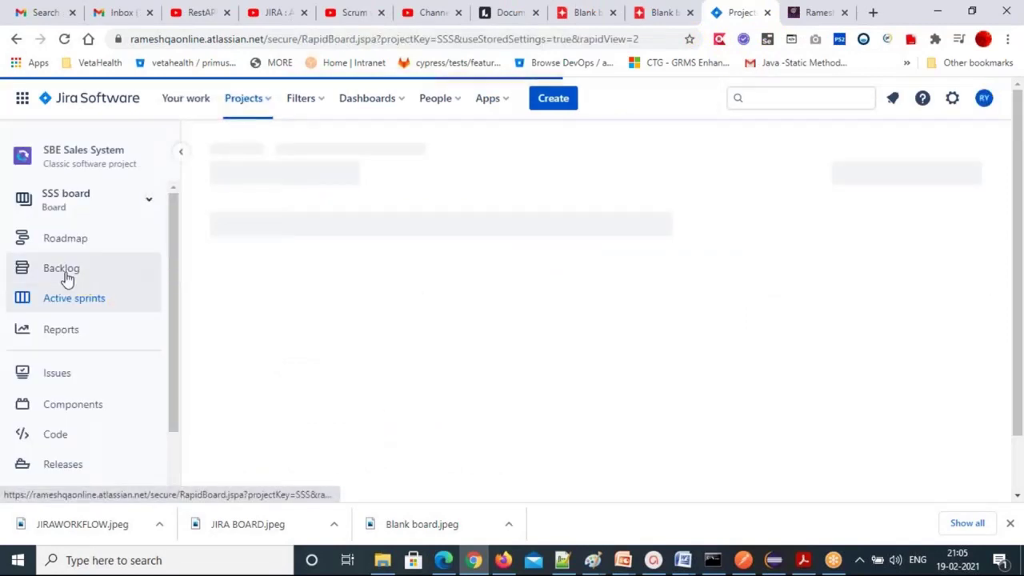
click(67, 276)
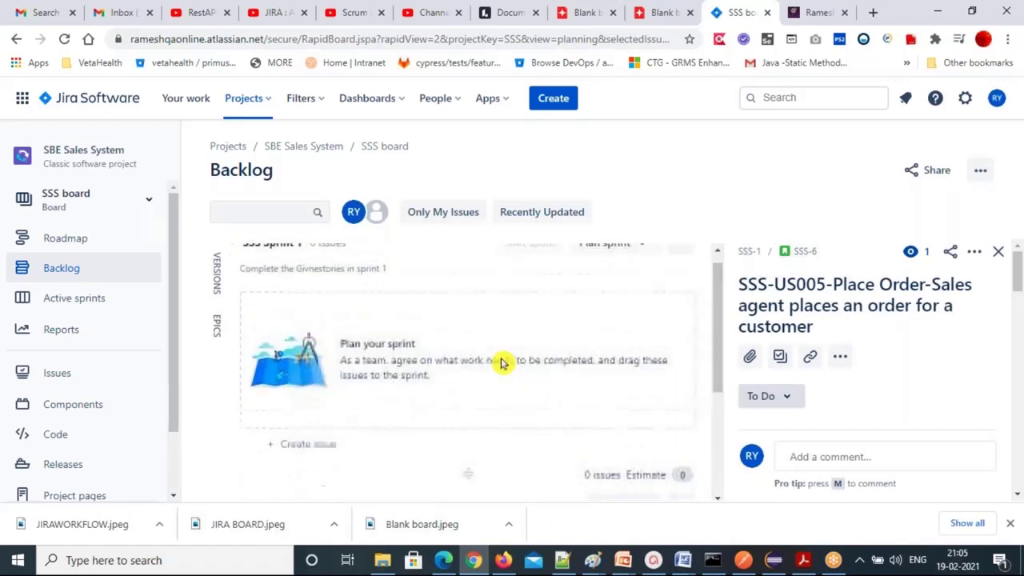
scroll(500, 364, down, 3)
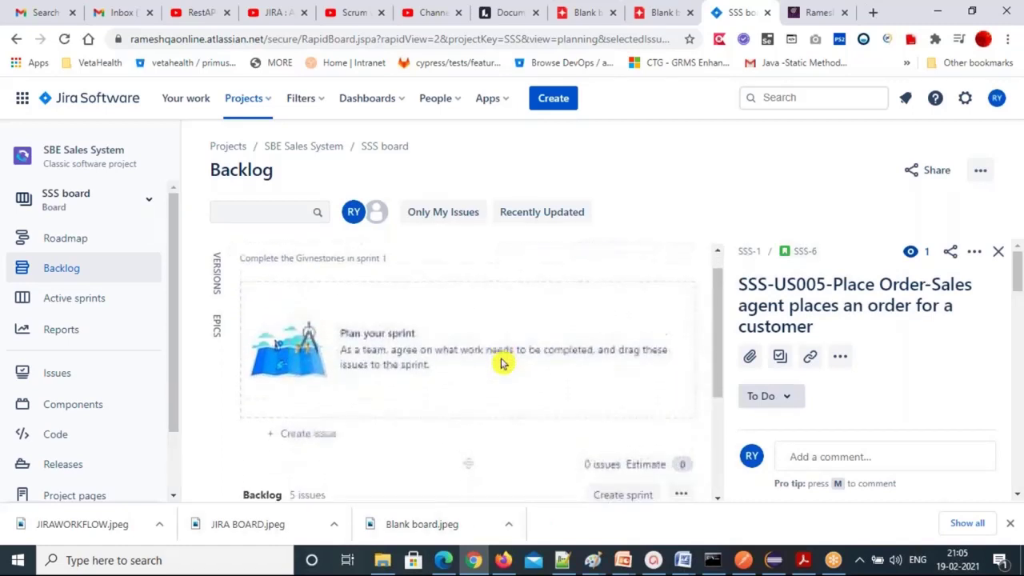
scroll(501, 364, down, 3)
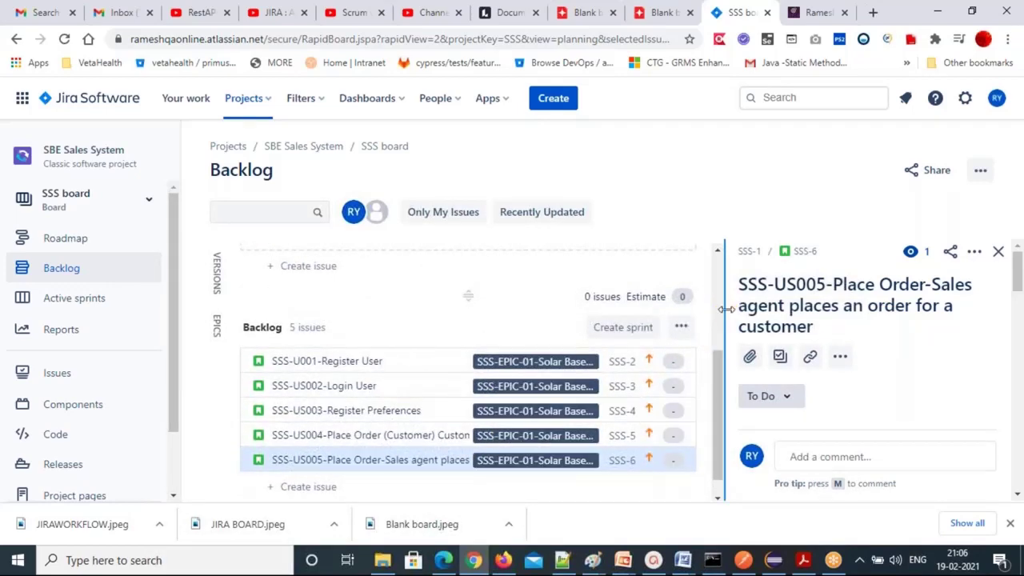
click(997, 252)
Move the stories SSS-U001-Register User and SSS-US002-Login User from the backlog into SSS Sprint 1
scroll(722, 323, up, 3)
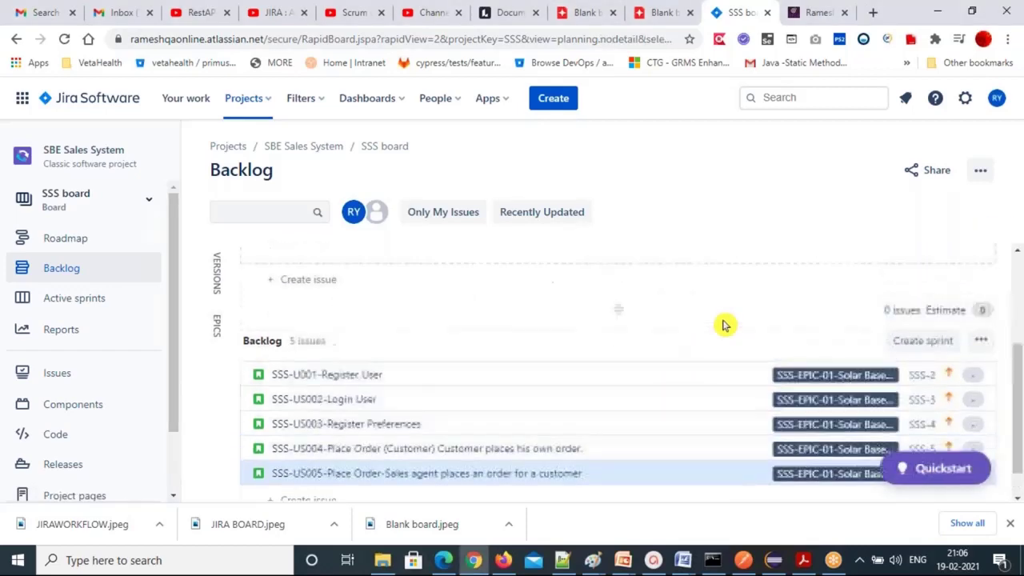
scroll(722, 325, down, 3)
scroll(723, 324, up, 3)
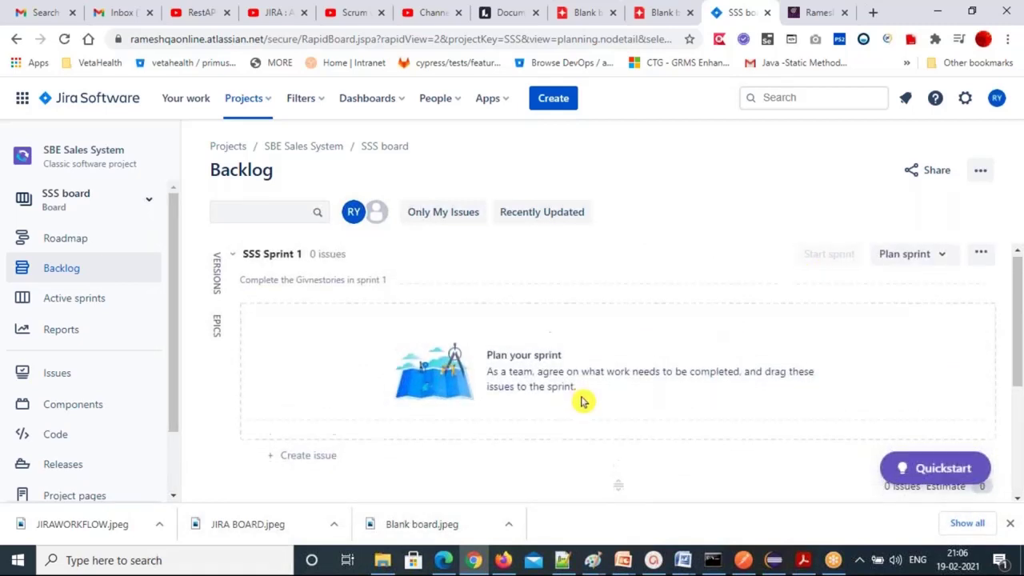
scroll(583, 400, down, 3)
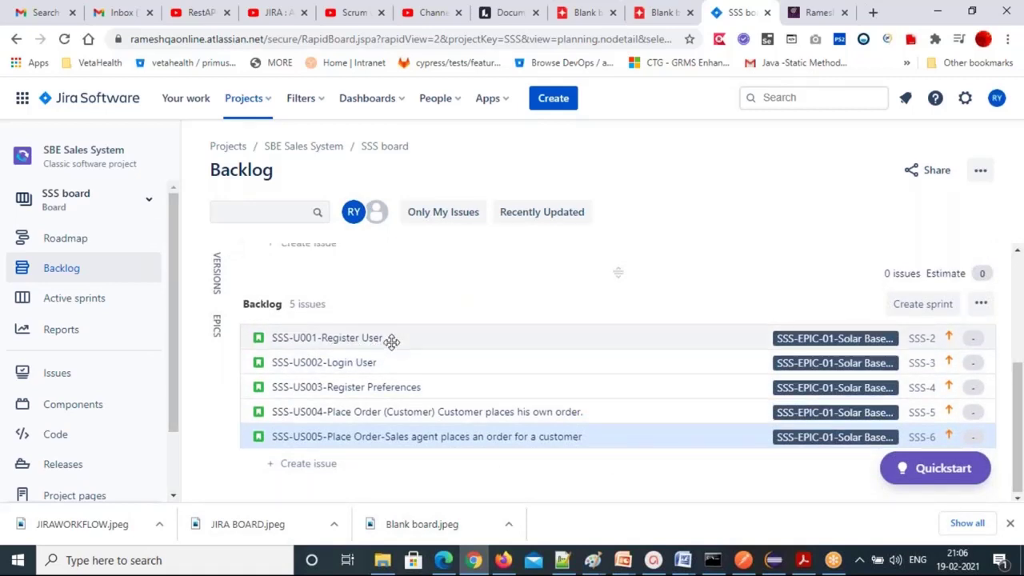
scroll(391, 342, up, 3)
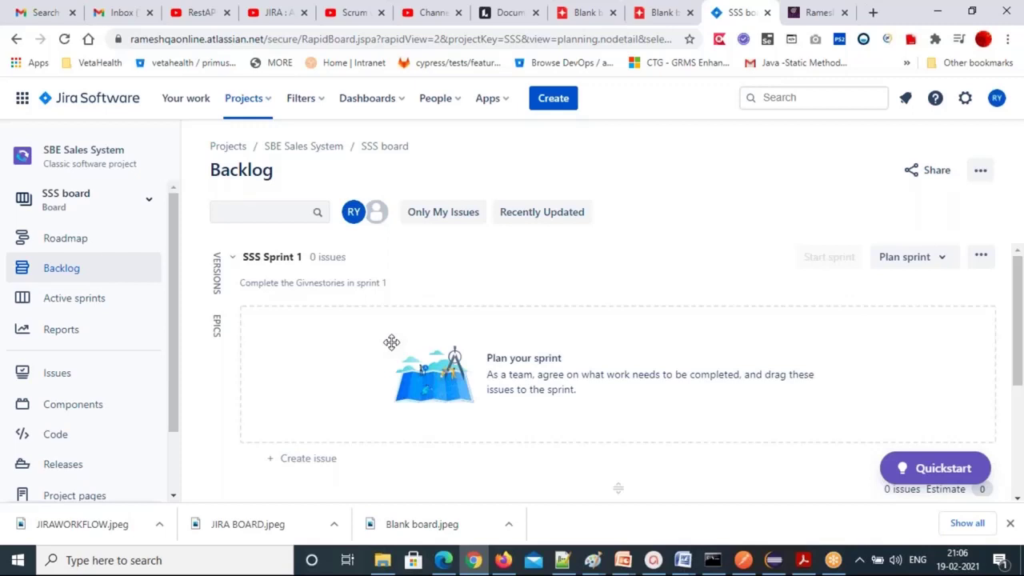
scroll(391, 343, down, 3)
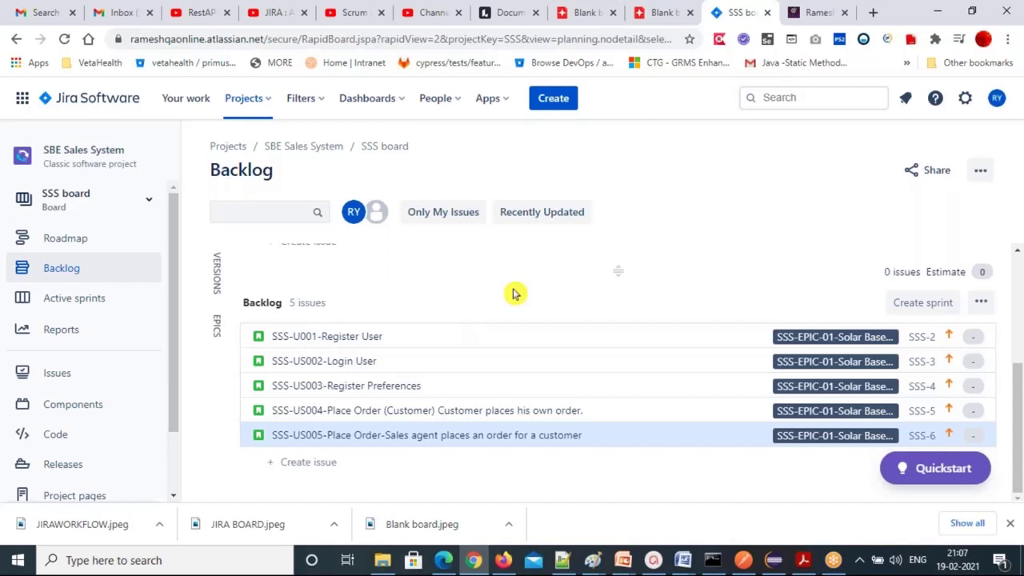
scroll(515, 294, up, 3)
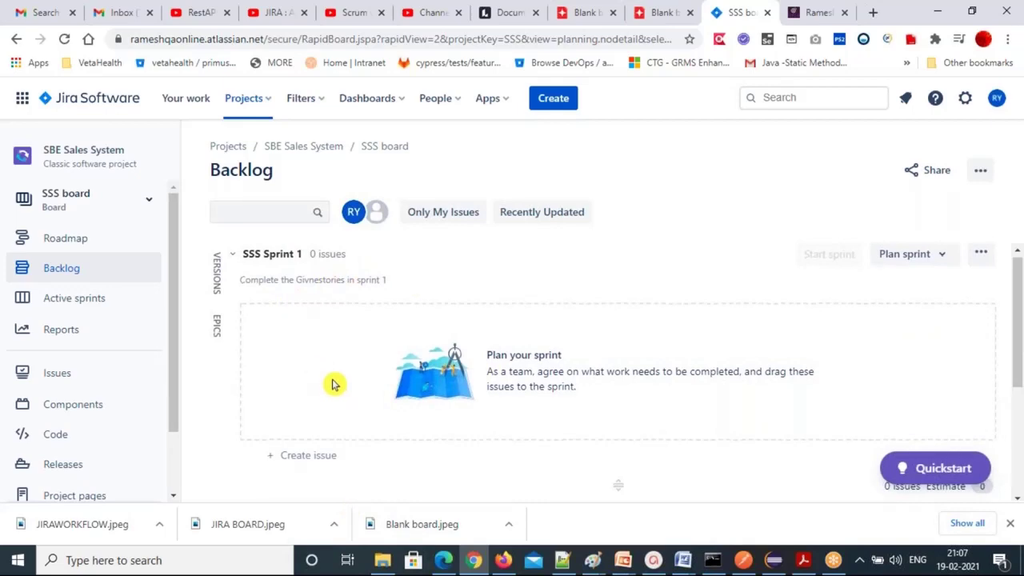
scroll(333, 385, down, 3)
drag(316, 375, 451, 327)
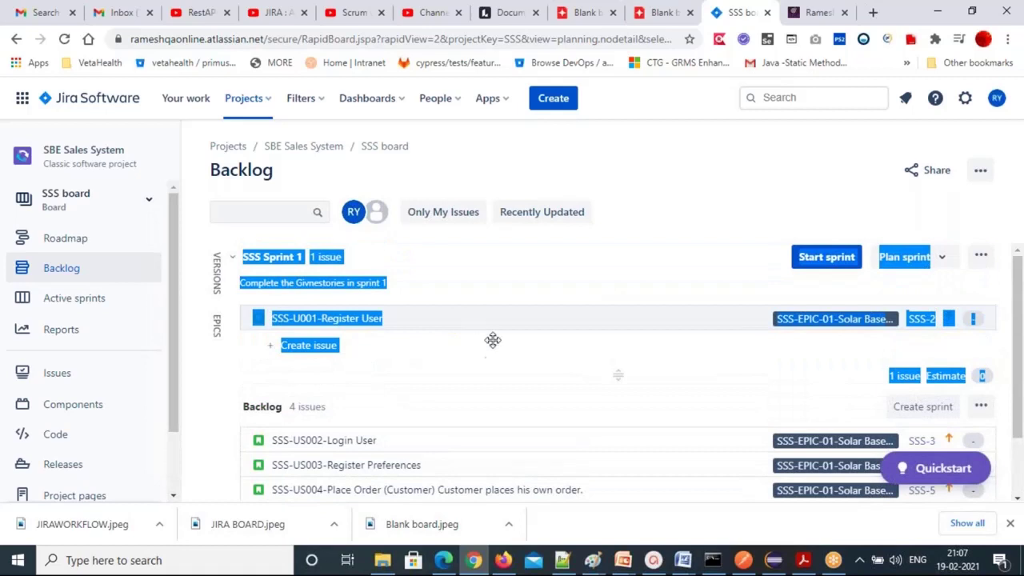
click(437, 318)
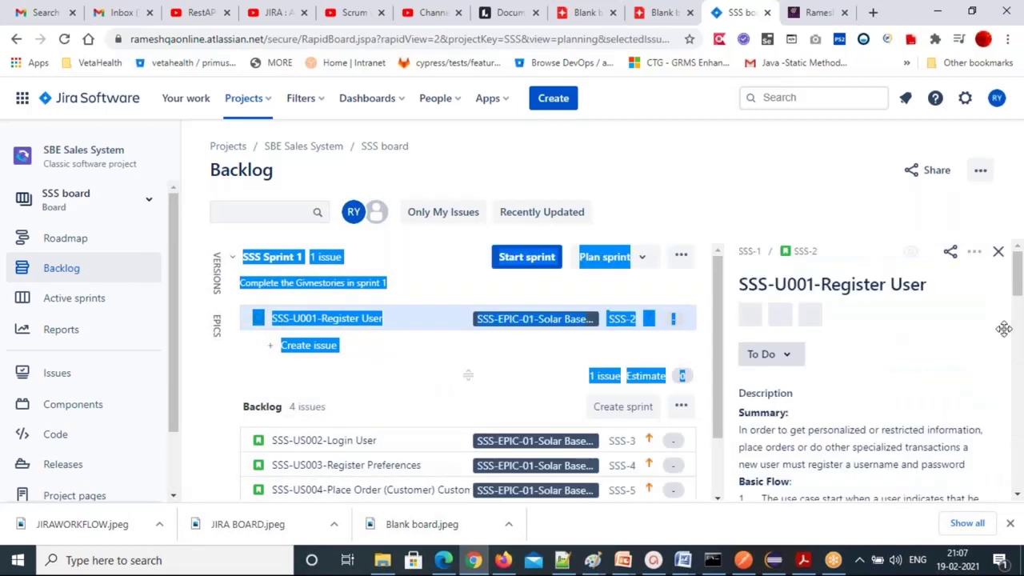
click(999, 252)
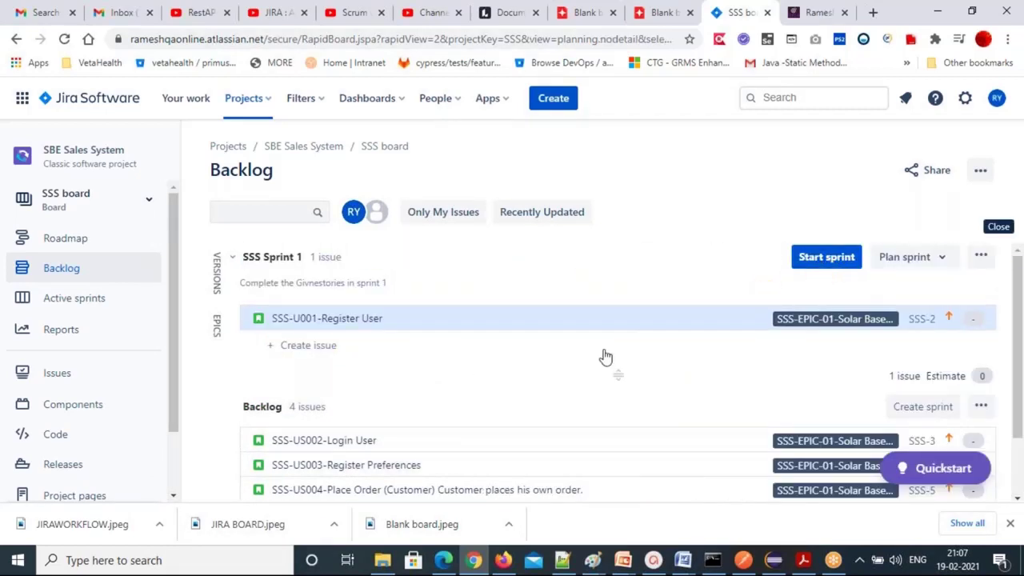
drag(372, 442, 412, 344)
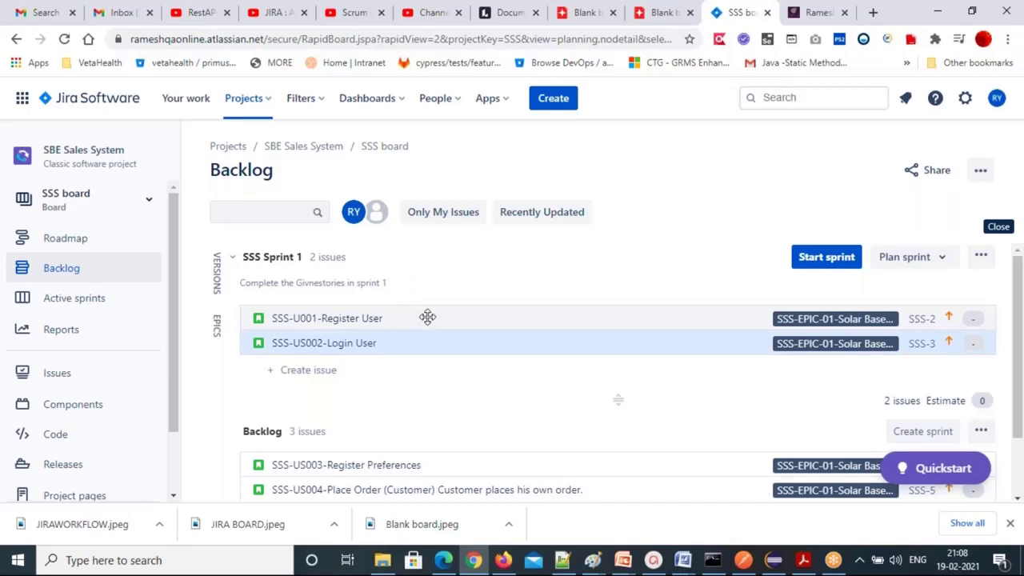
Add US001 and US002 to the sprint goal of SSS Sprint 1 and start the sprint with a 2-week duration
click(828, 260)
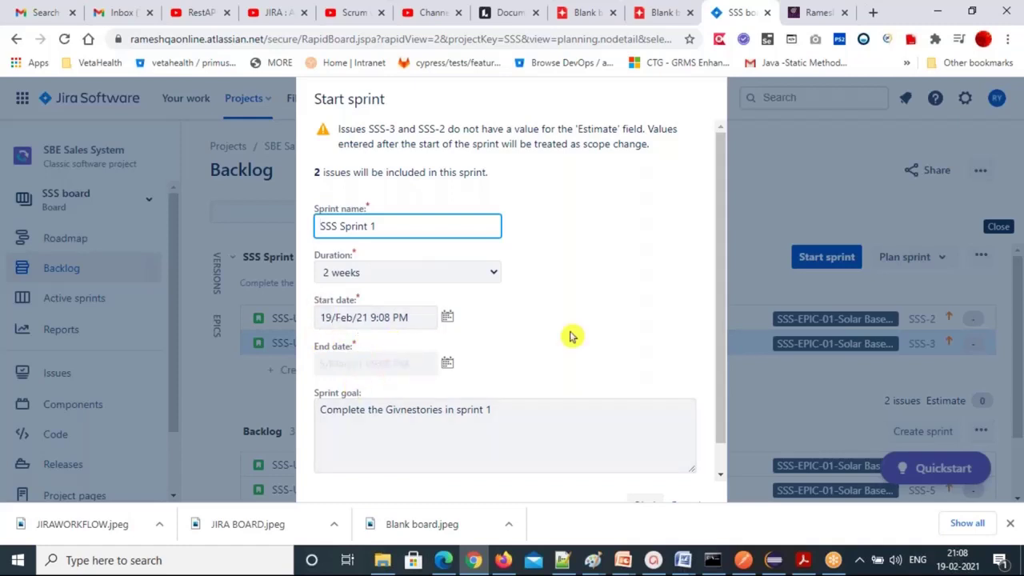
click(502, 411)
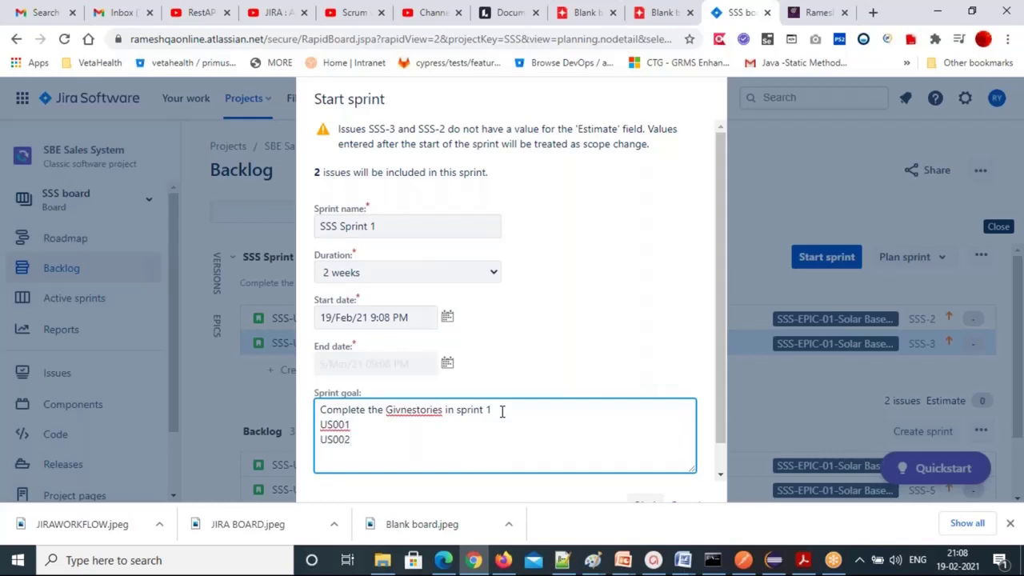
scroll(502, 411, down, 1)
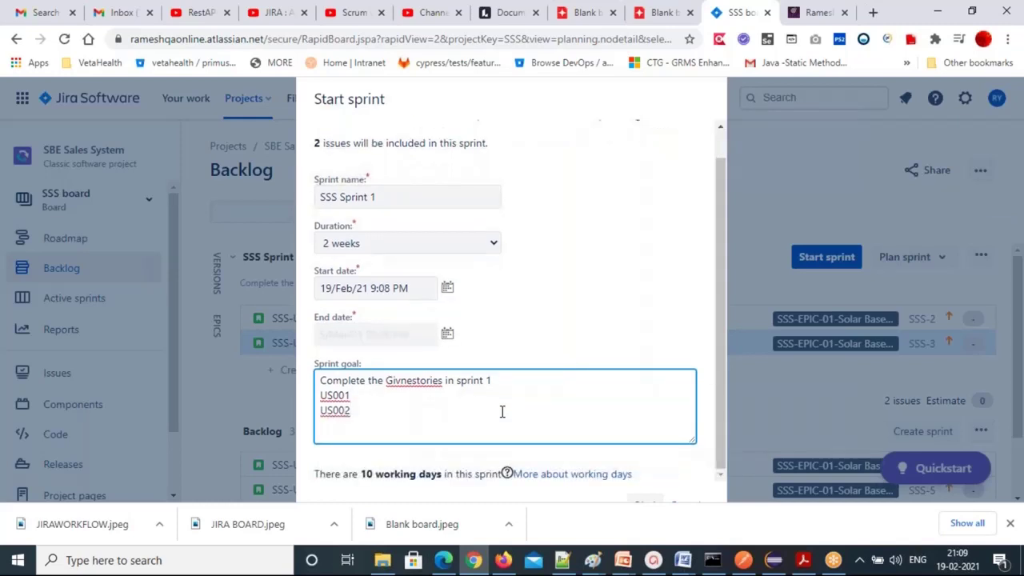
click(1009, 523)
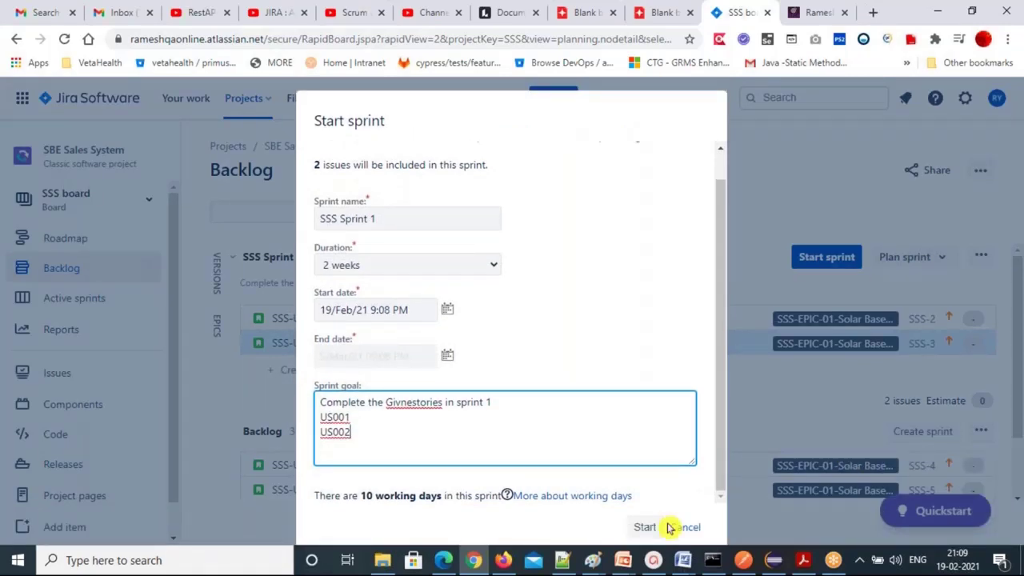
click(645, 529)
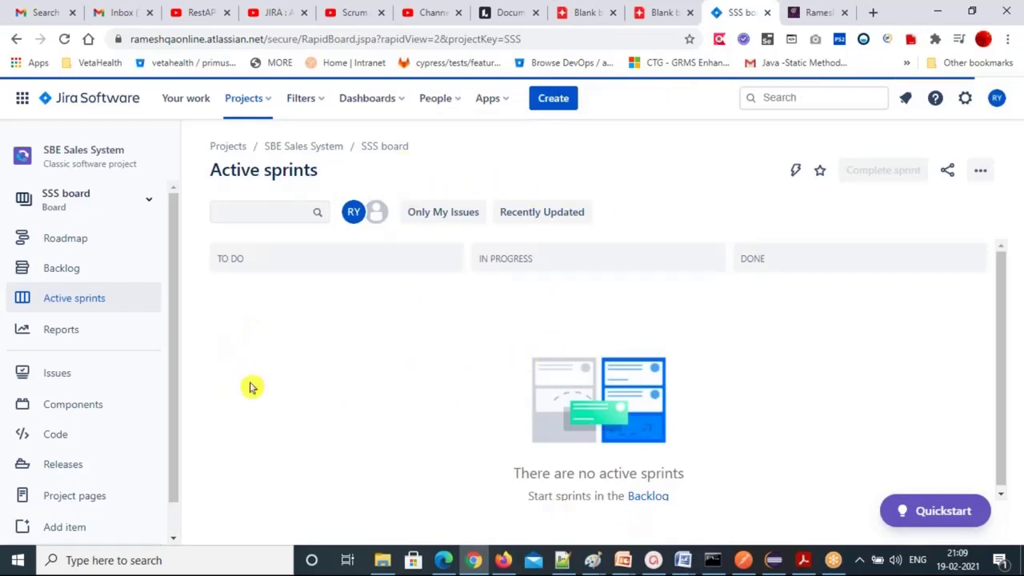
Check the project's active sprints board and return to the backlog
click(64, 298)
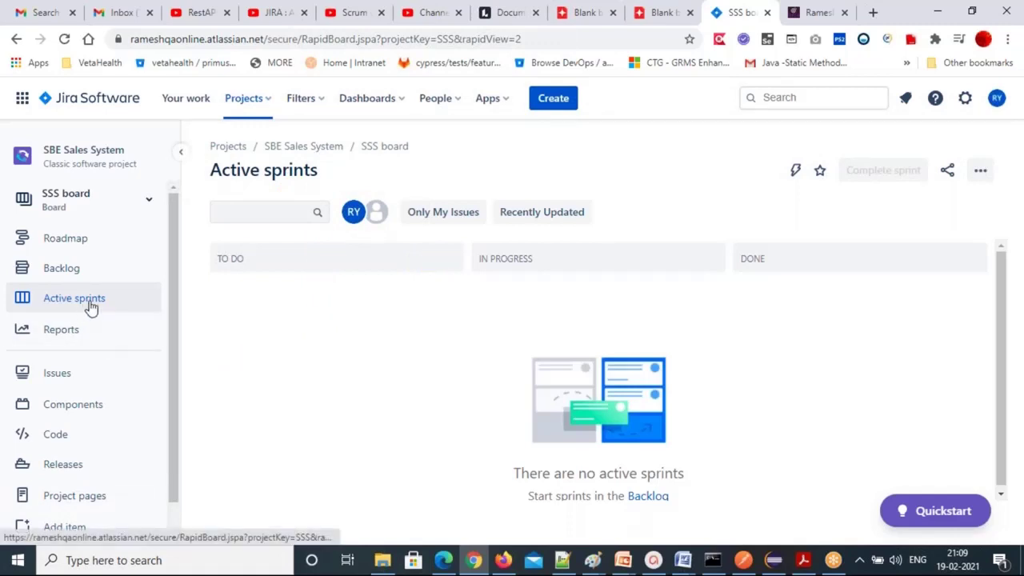
click(80, 196)
click(240, 259)
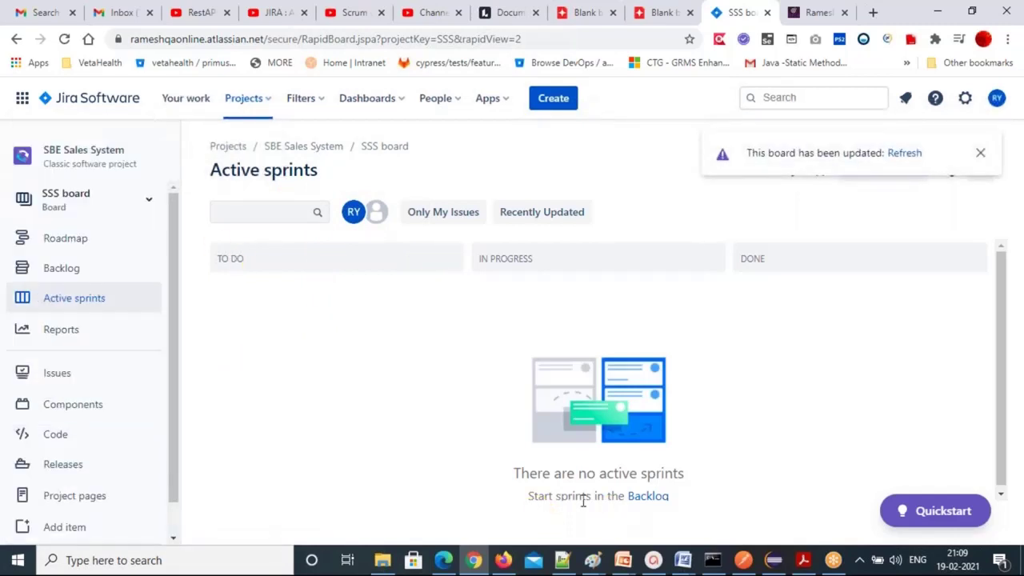
click(653, 498)
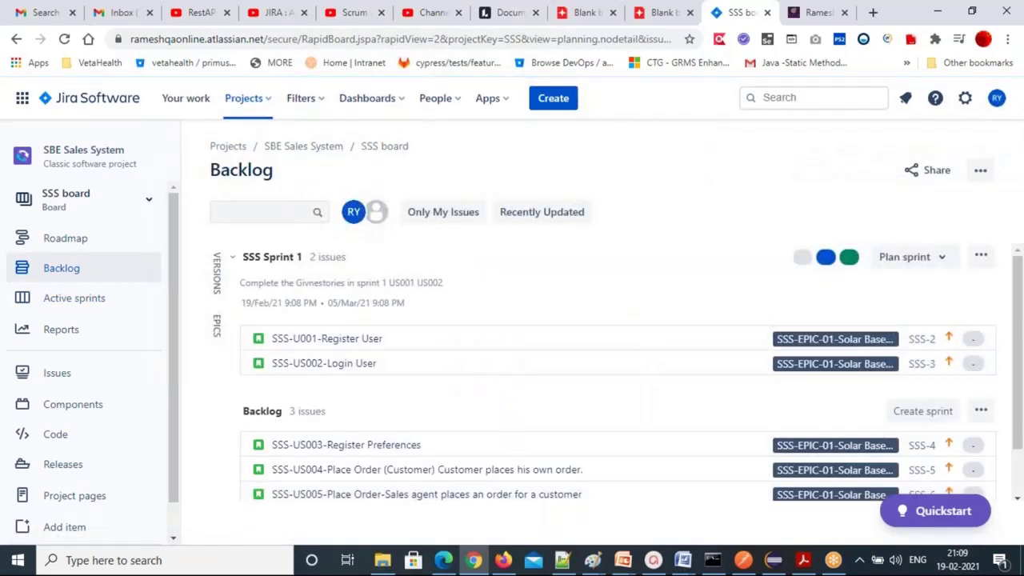
Show the versions in the backlog and examine the details of SSSV1.0 beside the SSS Sprint 1 stories
click(219, 287)
click(352, 372)
click(358, 372)
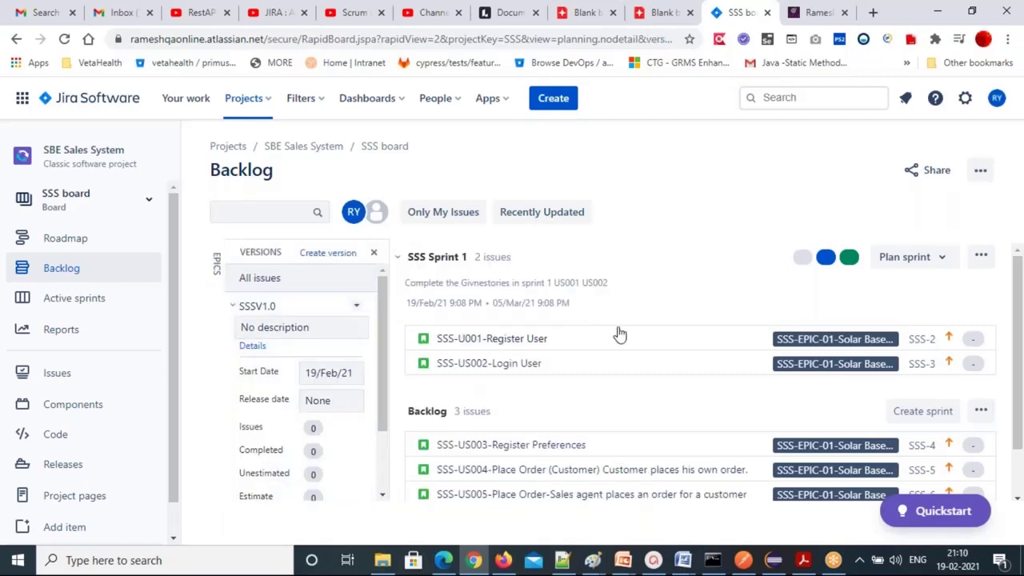
click(902, 257)
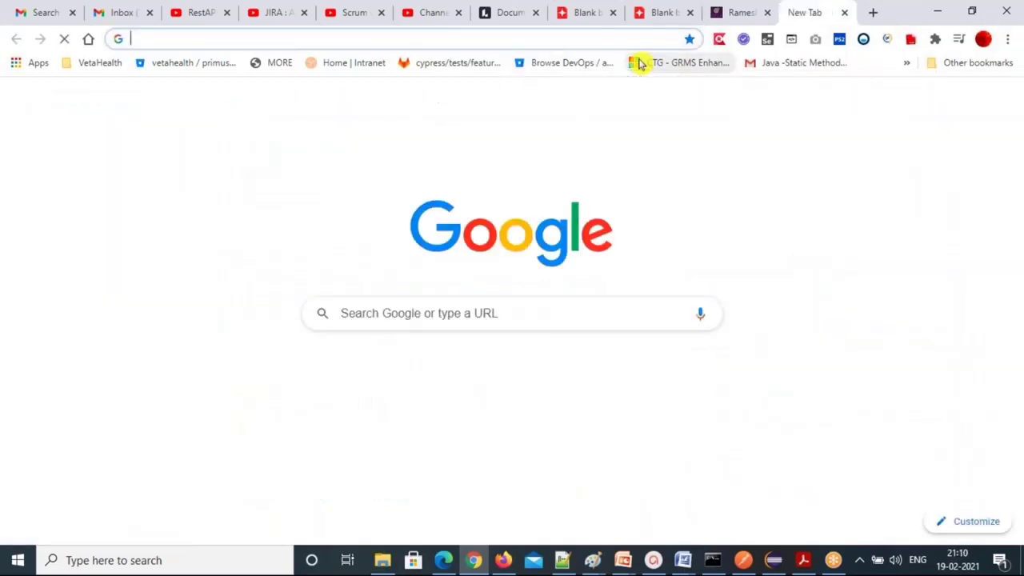
Search the web for "jira software" in a new browser tab and open Atlassian's Jira product page
text(jira software)
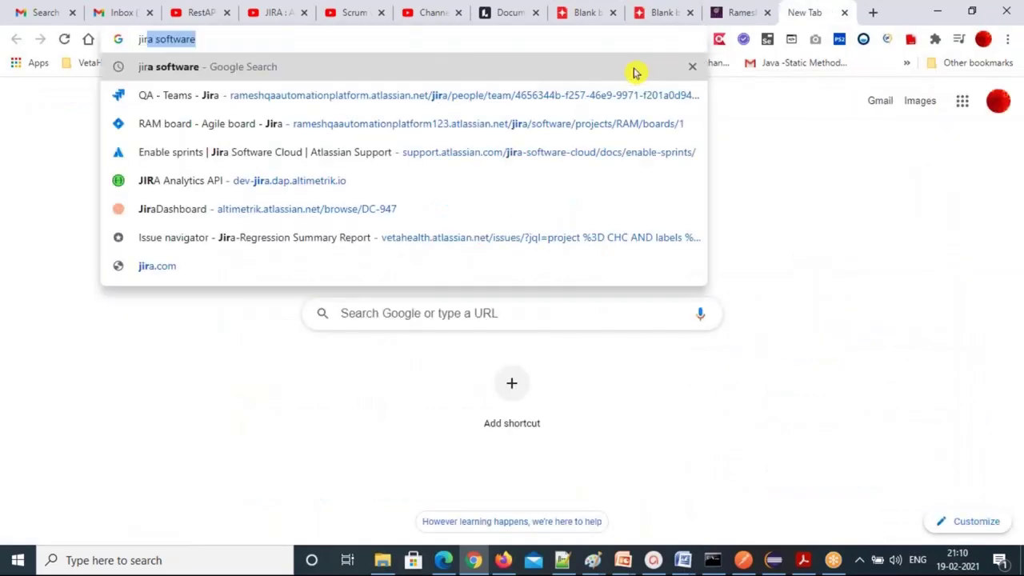
key(Return)
scroll(395, 405, down, 2)
scroll(396, 405, down, 3)
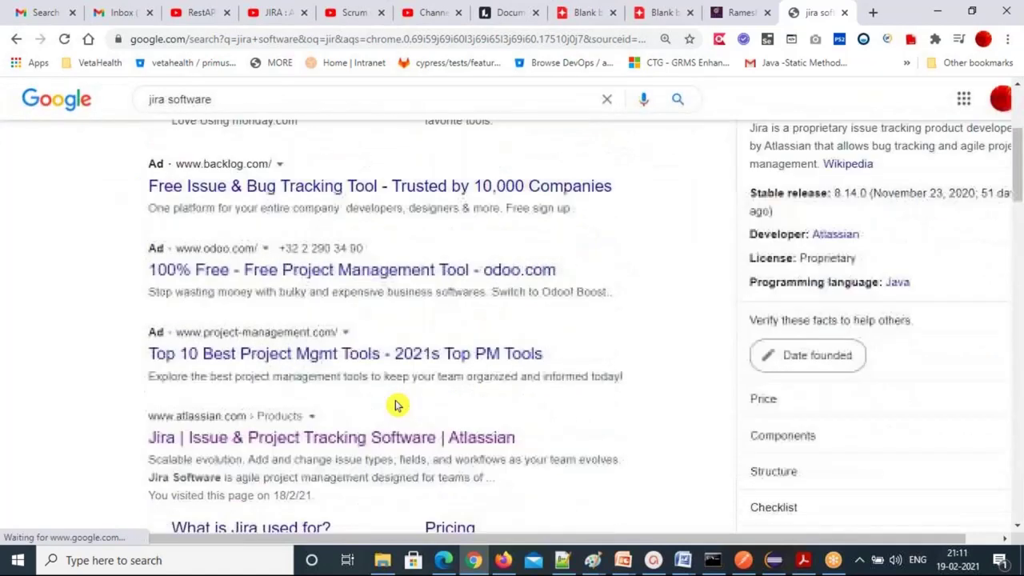
click(393, 364)
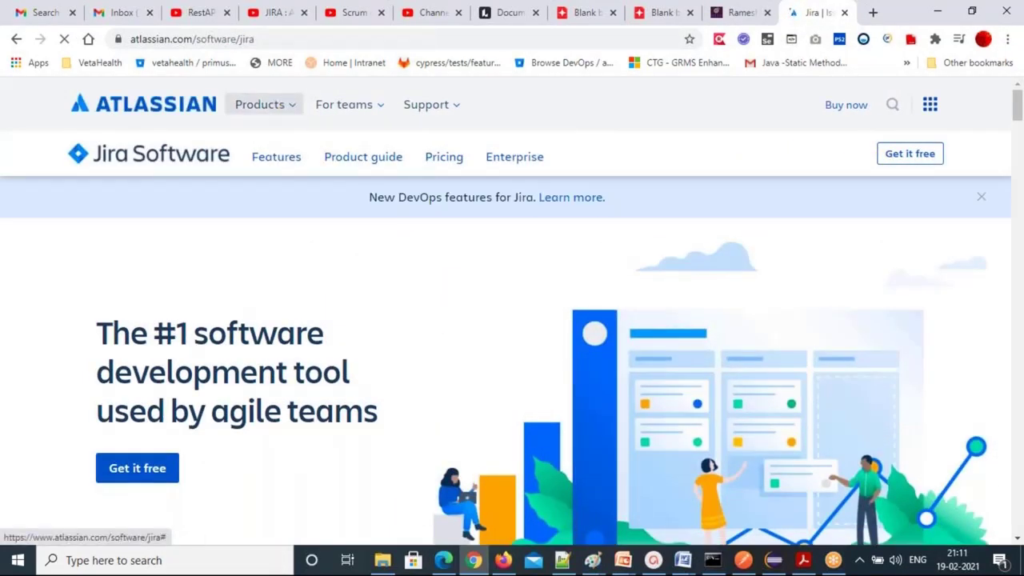
Switch from the Atlassian site to Jira Software and open the SBE Sales System project's active sprint board
click(272, 105)
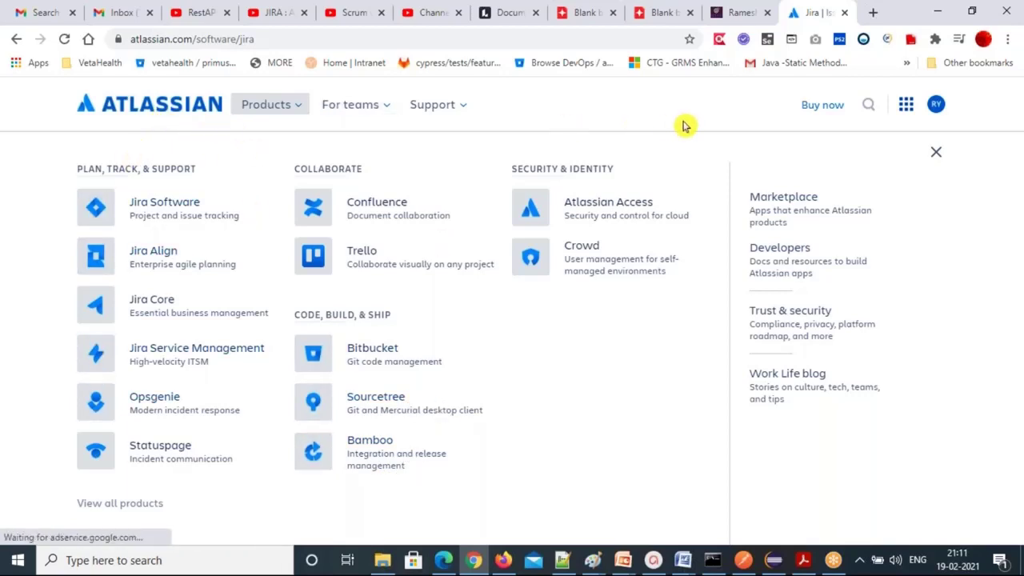
click(904, 113)
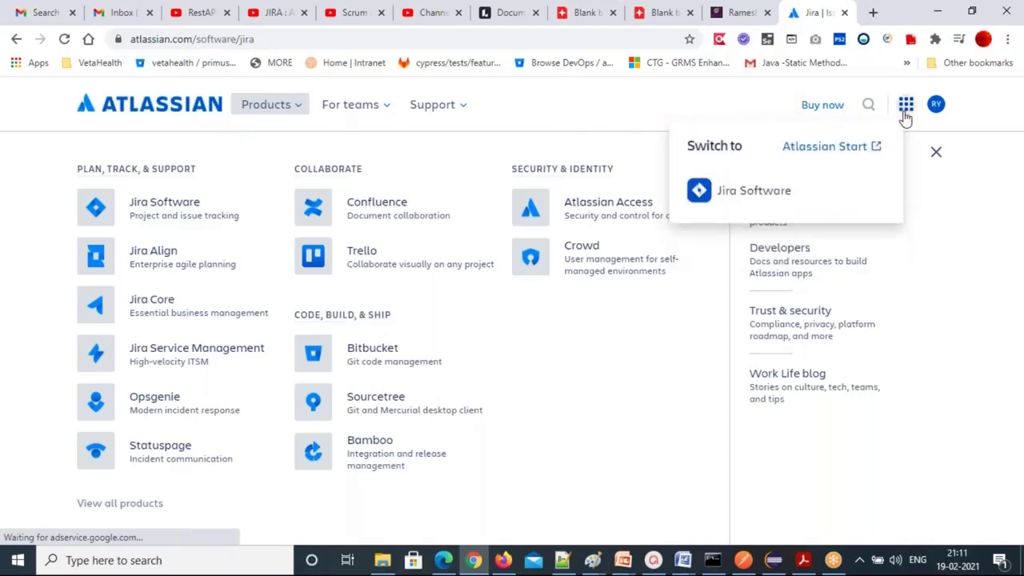
click(782, 191)
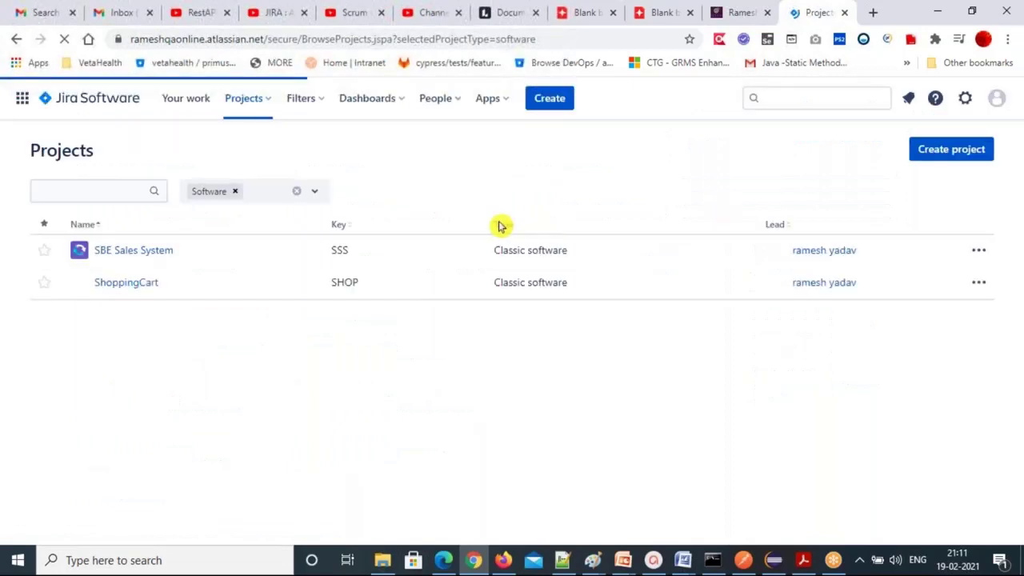
click(155, 251)
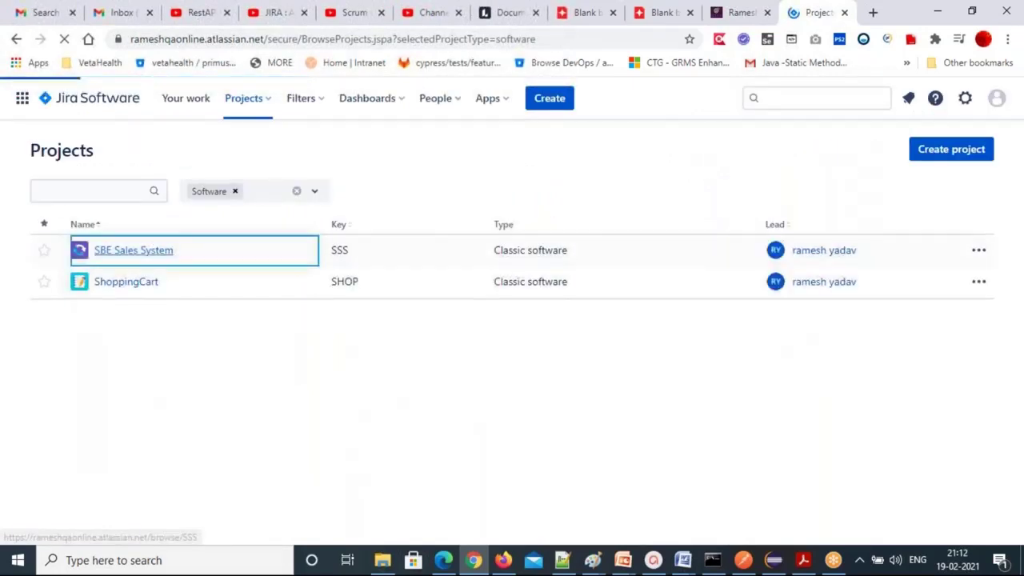
click(980, 251)
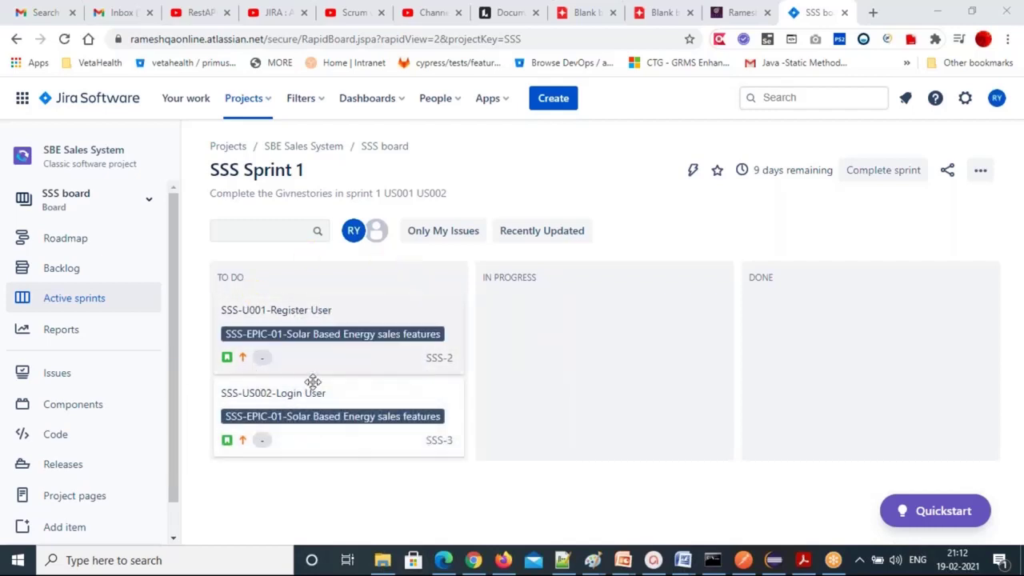
Open the details of the SSS-U001-Register User story from the SSS Sprint 1 board
triple_click(348, 334)
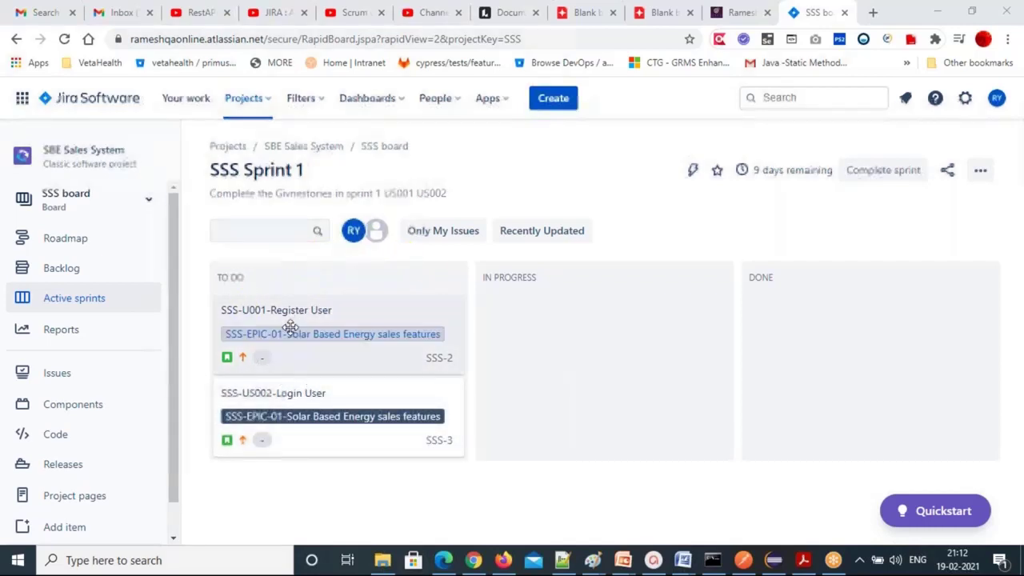
click(348, 396)
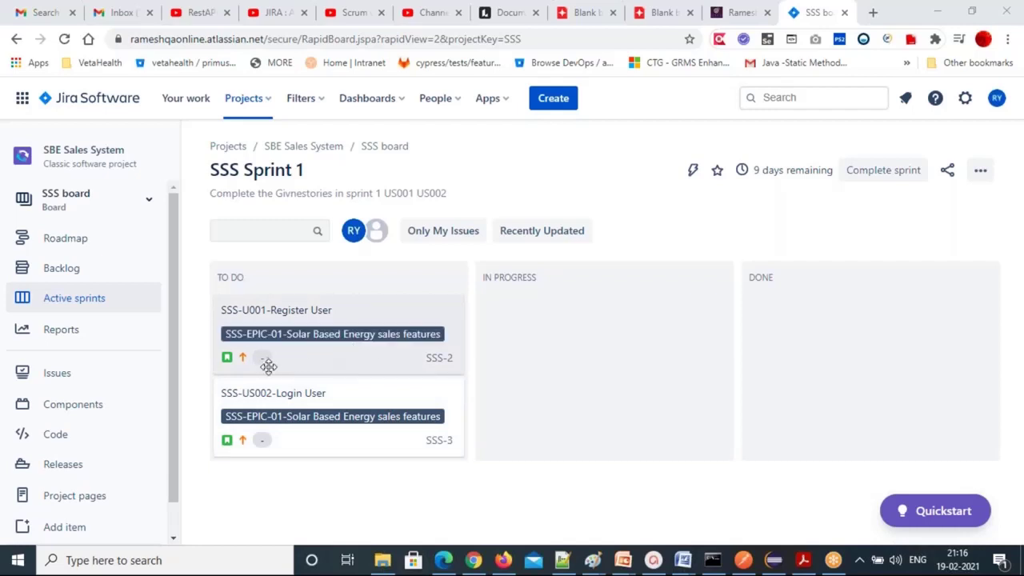
click(436, 359)
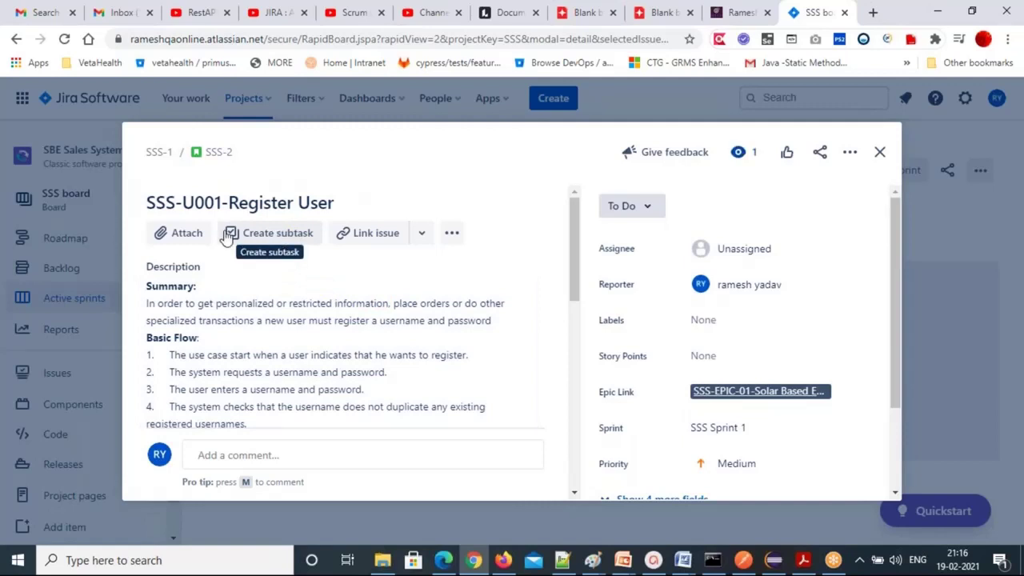
Add the subtasks "SSS-Create TestCases" and "SSS-ReviewTestCases" to the Register User story
click(272, 238)
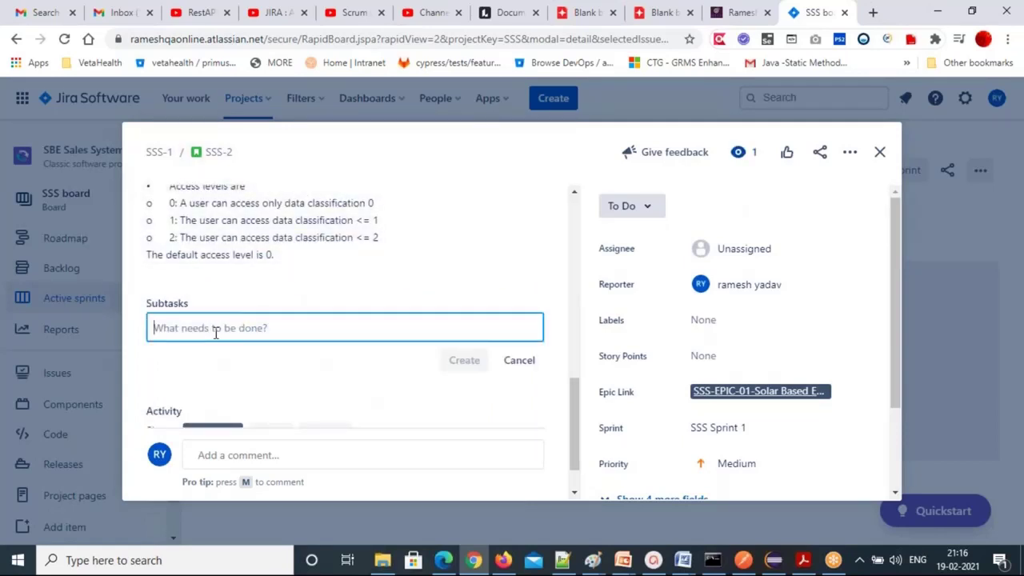
text(SSS)
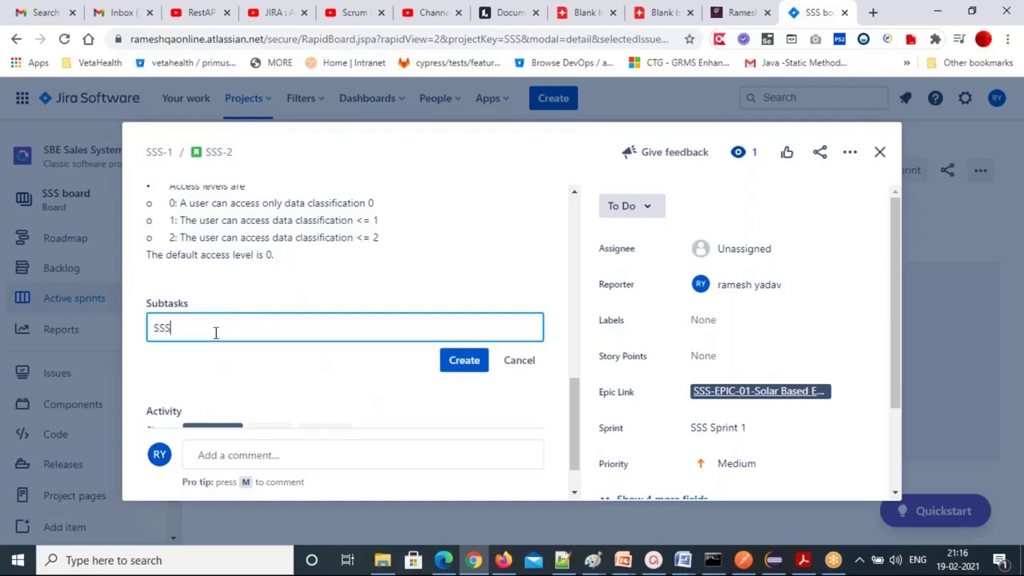
text(-Create TestCases)
click(458, 361)
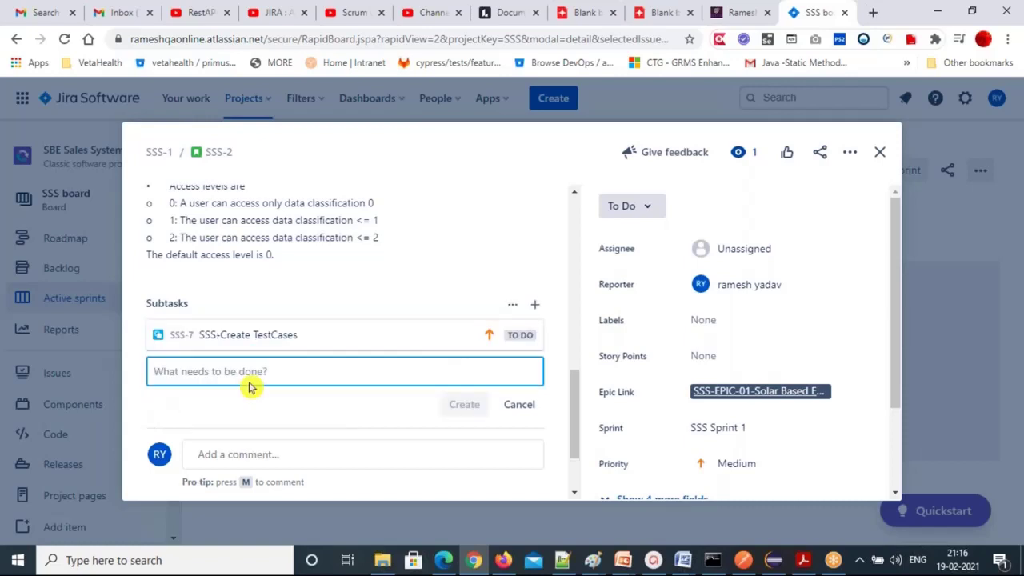
text(SSS-Review)
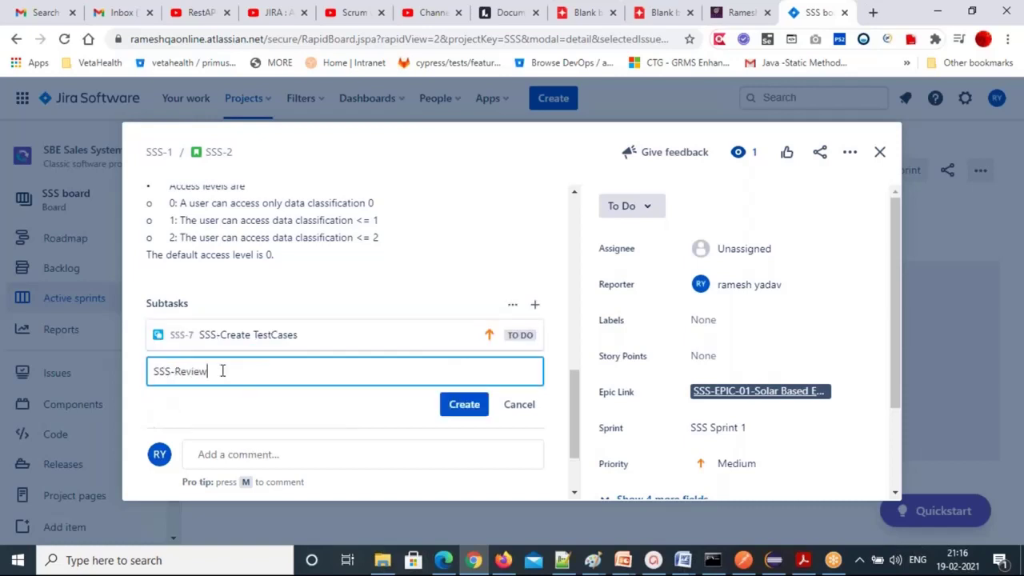
text(TestCases)
click(445, 403)
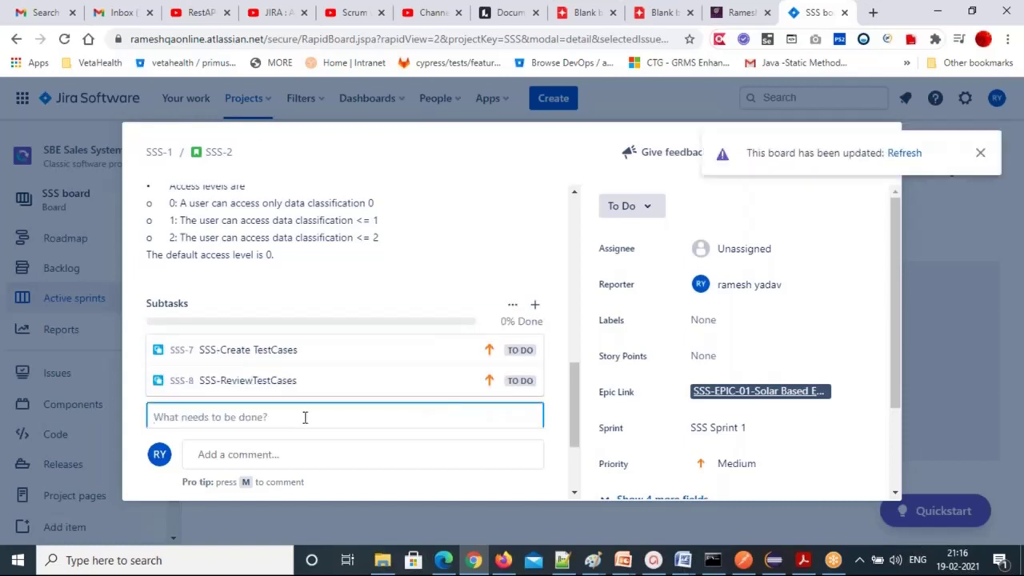
Add a subtask named "SSS-Perform Smoke testing" to the Register User story
scroll(305, 417, down, 2)
text(SSS-)
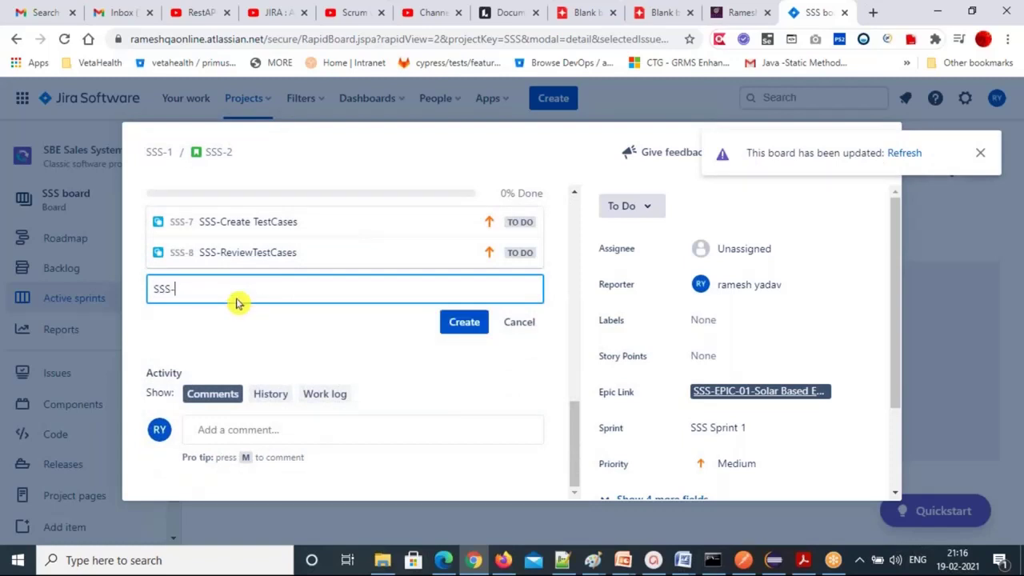
text(Exe)
text(Perorm)
key(BackSpace)
key(BackSpace)
key(BackSpace)
text(form Smoke testing)
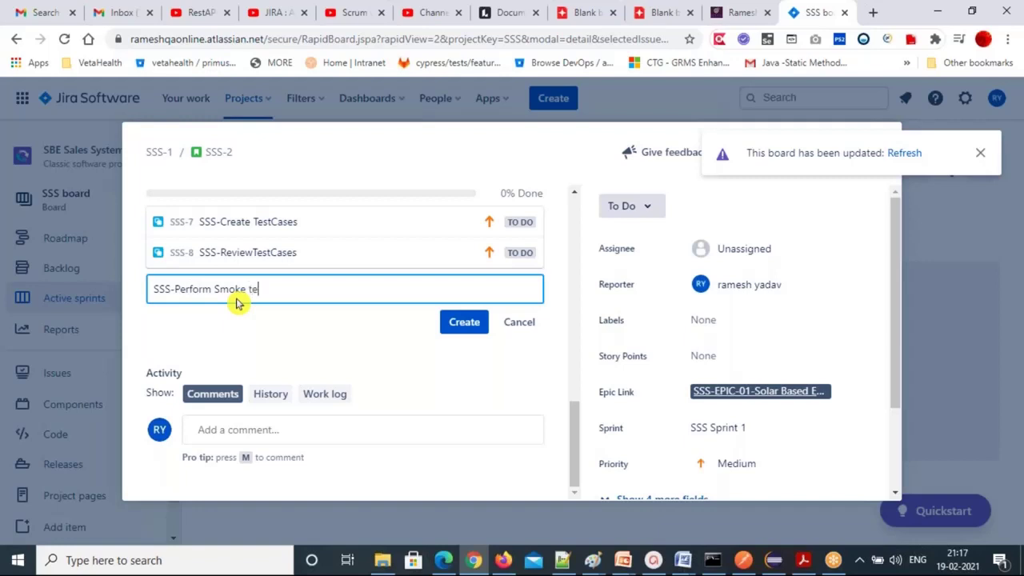
key(Return)
Add the subtasks "SSS-Execute TestCase on build" and "SSS-Defect Reporting" to the Register User story
text(SS)
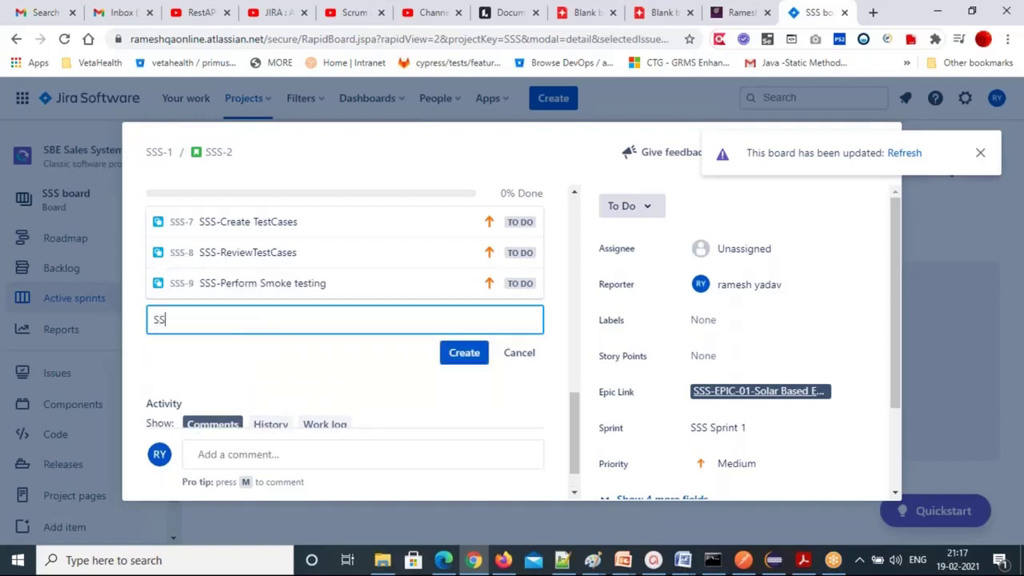
text(S-Execute TestCase o)
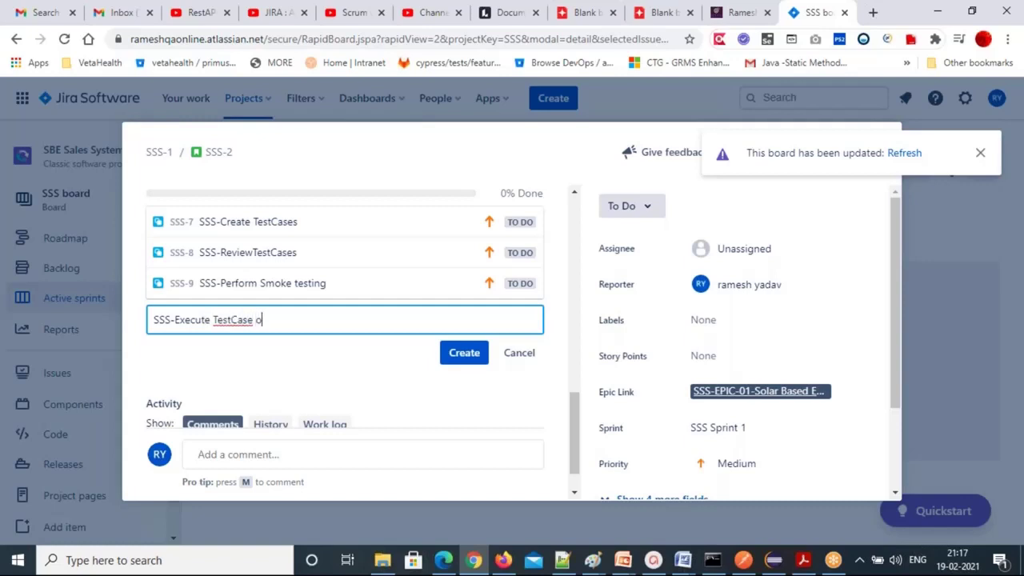
text(n build)
key(Return)
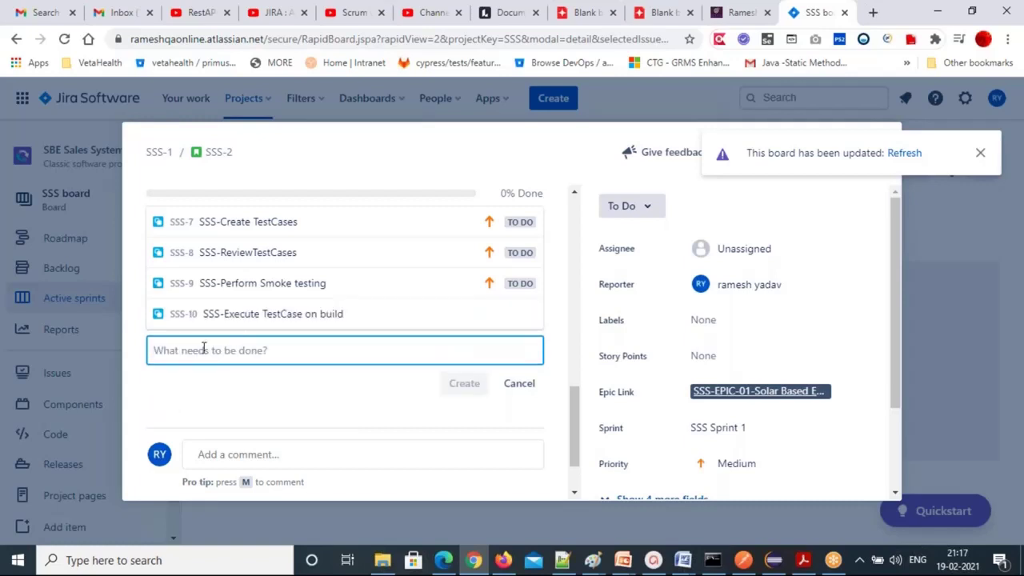
text(SSS)
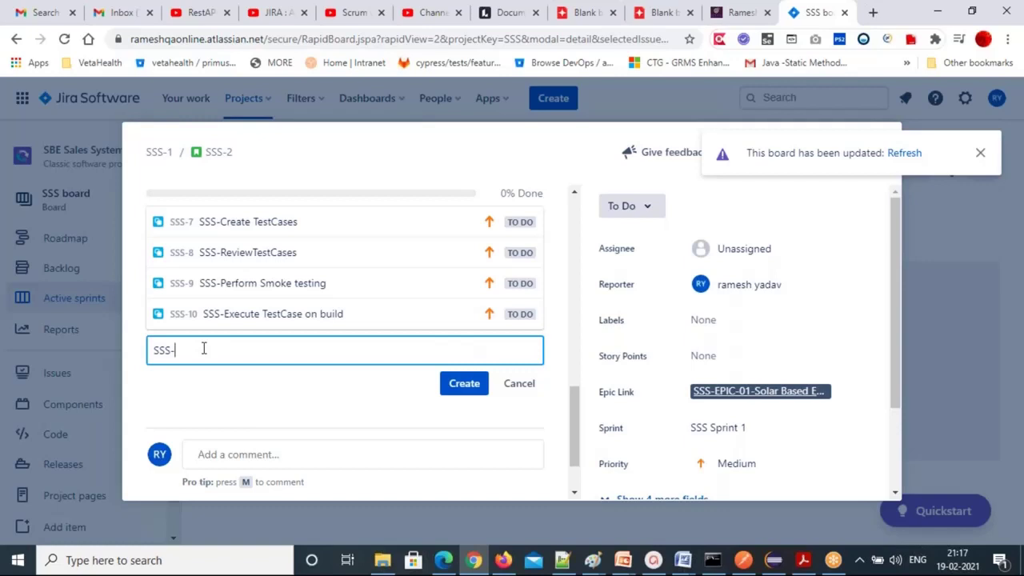
text(-Defect Reporting)
key(Return)
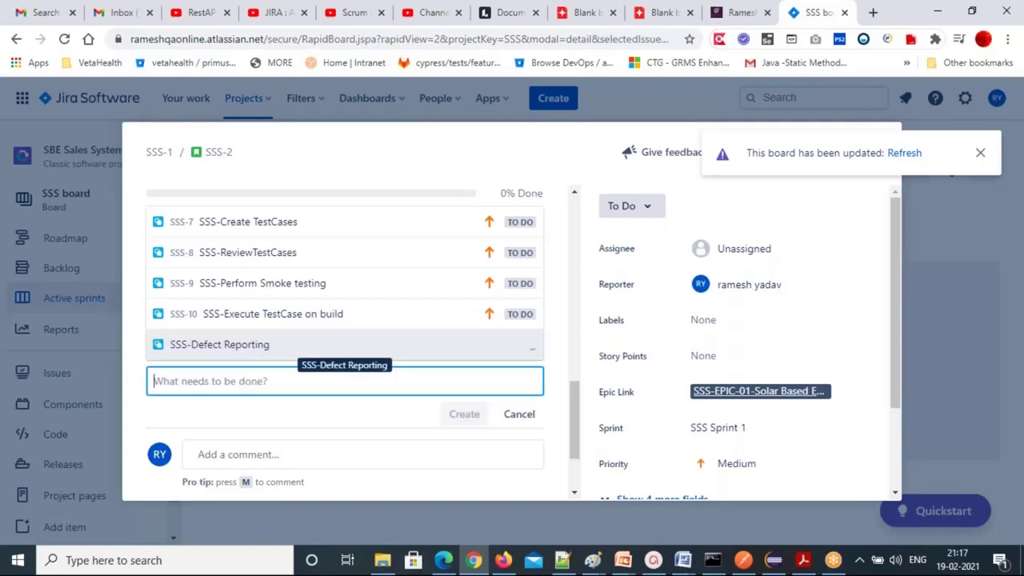
Add a subtask named "SSS-ReTesting & Regression Testing" to the Register User story
text(SSS)
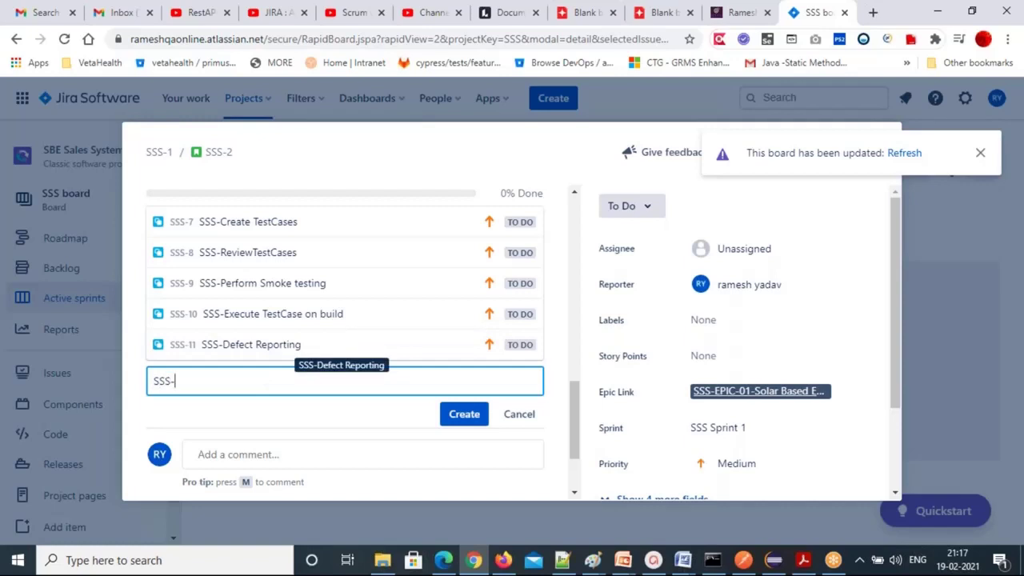
text(-ReTesting & Re)
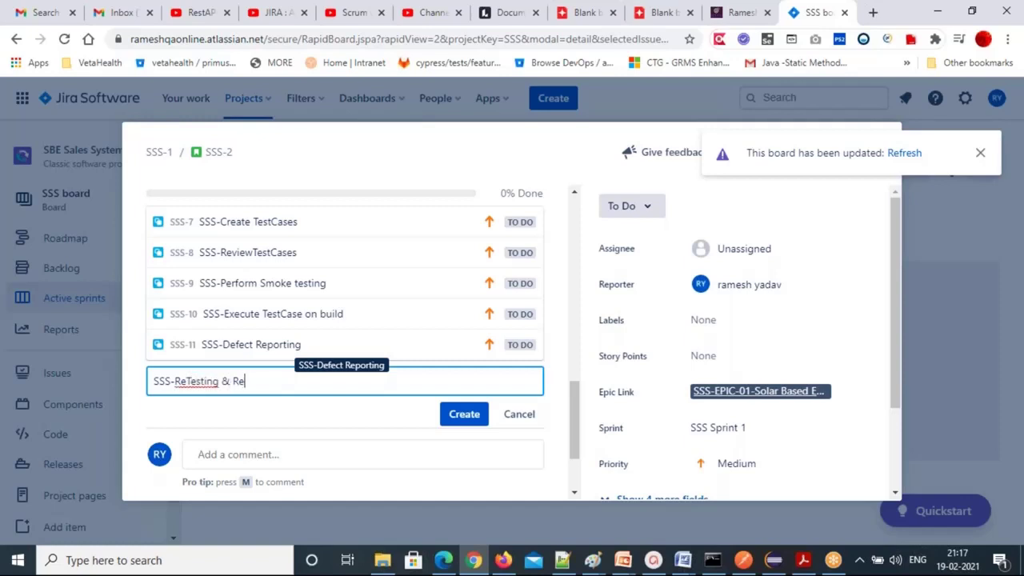
text(gression Testing)
click(459, 419)
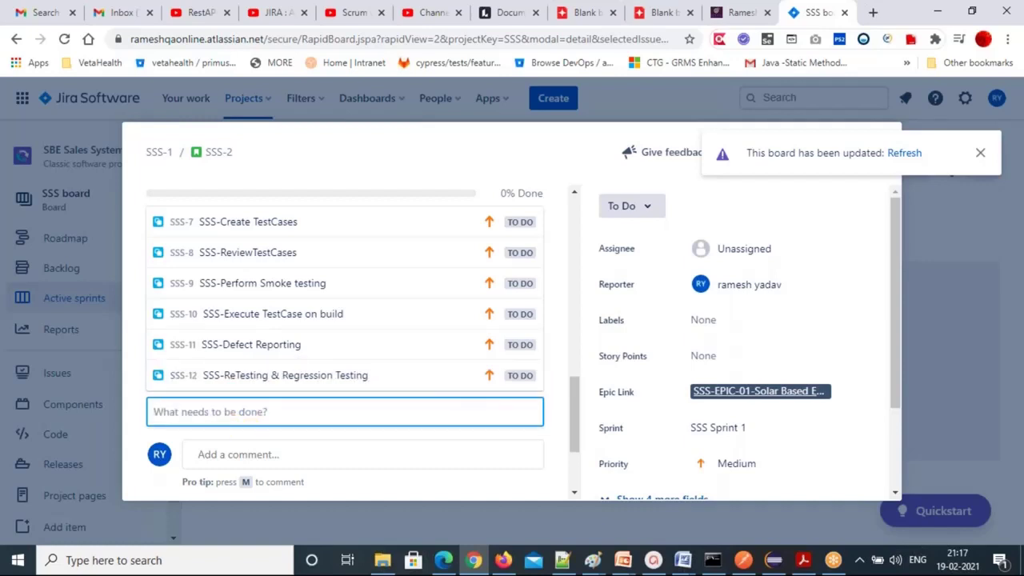
Add the development subtasks "SSS-DEV-Design" and "SSS-DEV-Coding" to the Register User story
text(DEV)
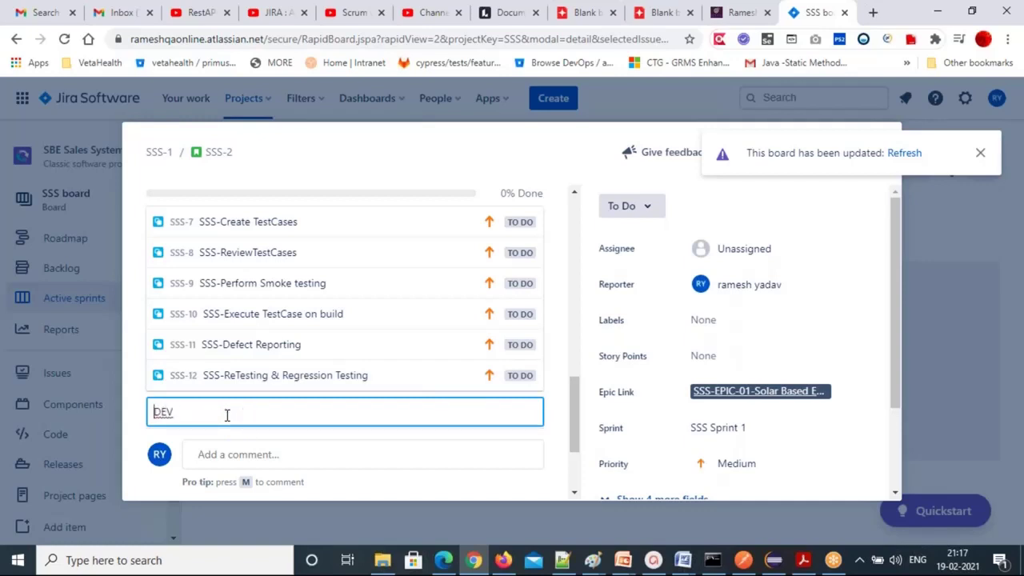
text(SSS-)
text(-Design)
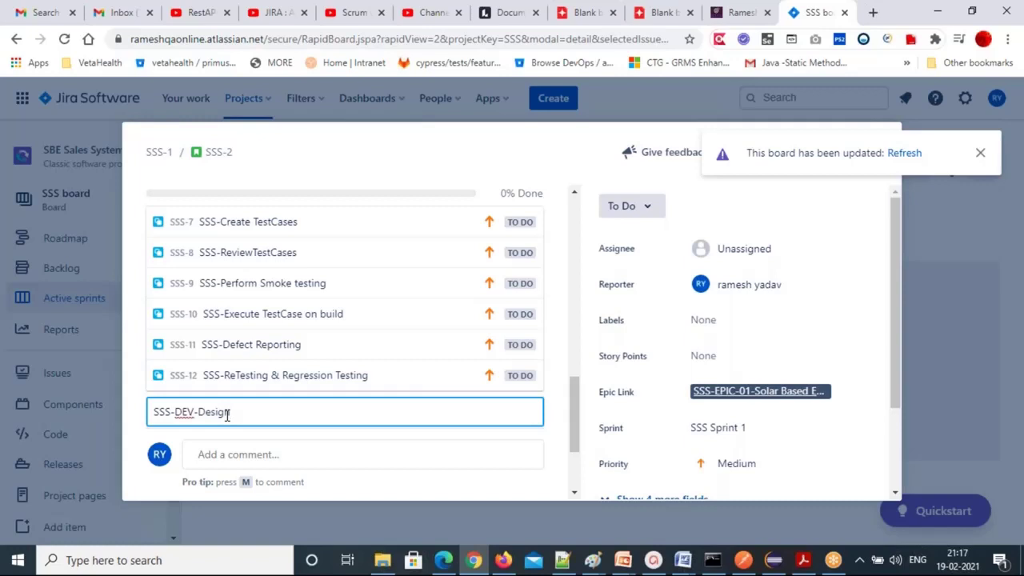
key(Return)
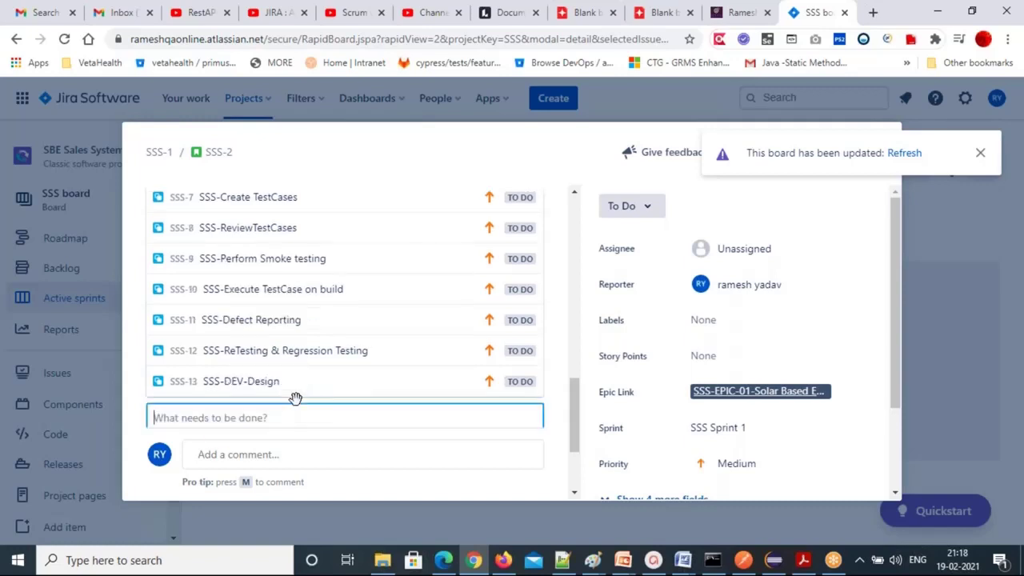
text(SSS-DE)
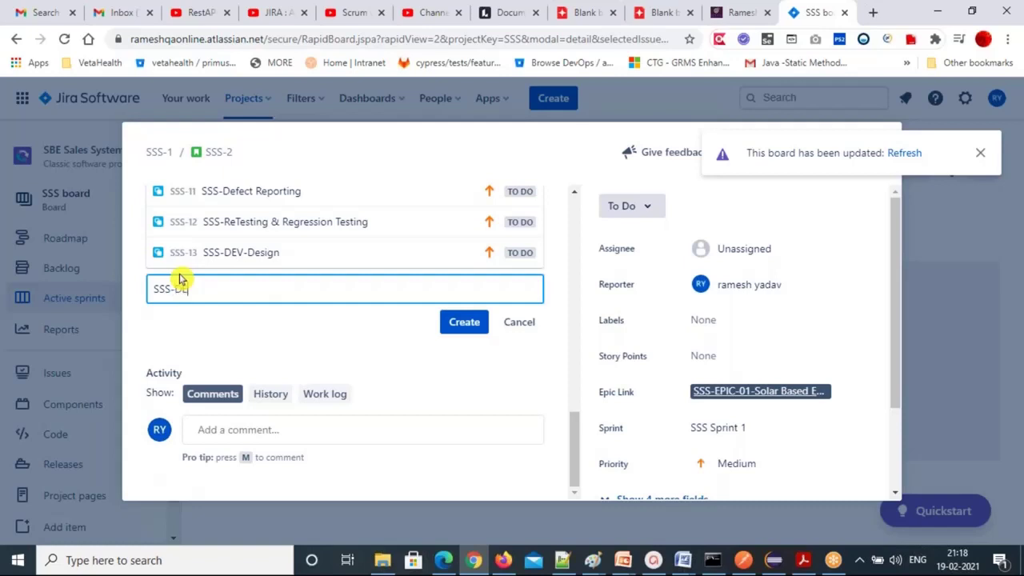
text(V-Coding)
key(Return)
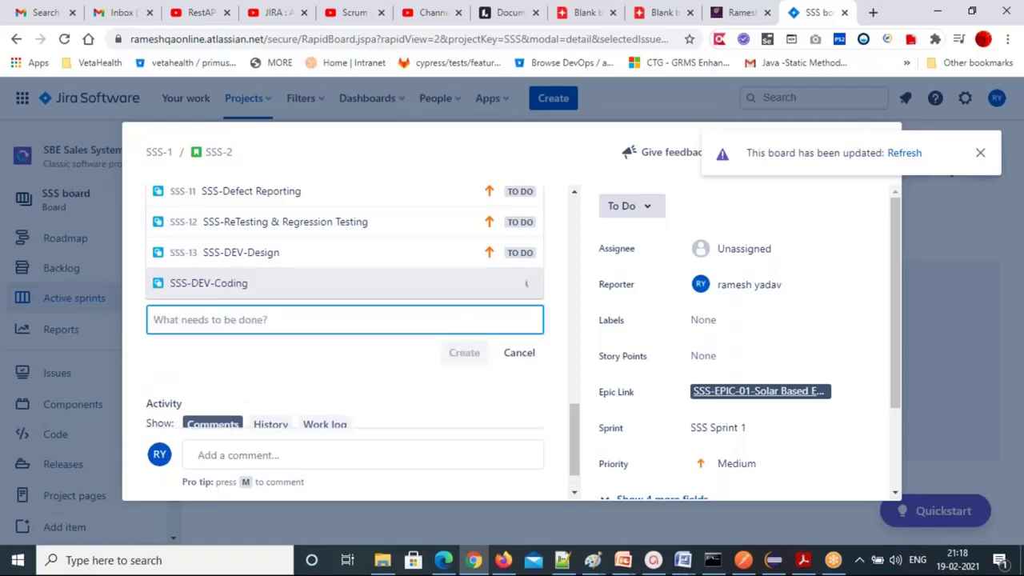
Add the subtasks "SSS-DEV-Unittesting" and "SSS-DEV-Build Preparation" to the Register User story
text(SSS-)
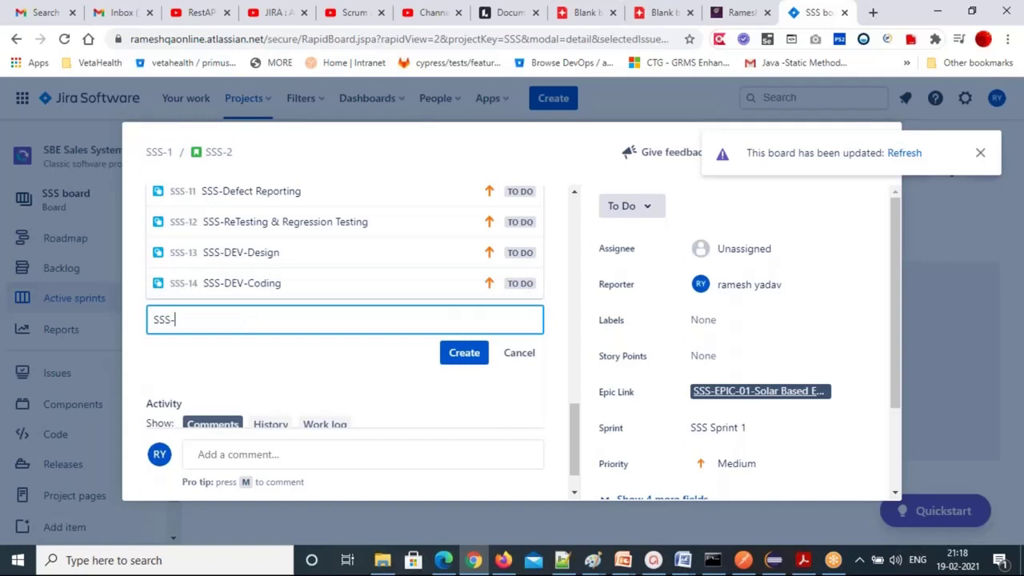
text(DEV-Unittesting)
key(Return)
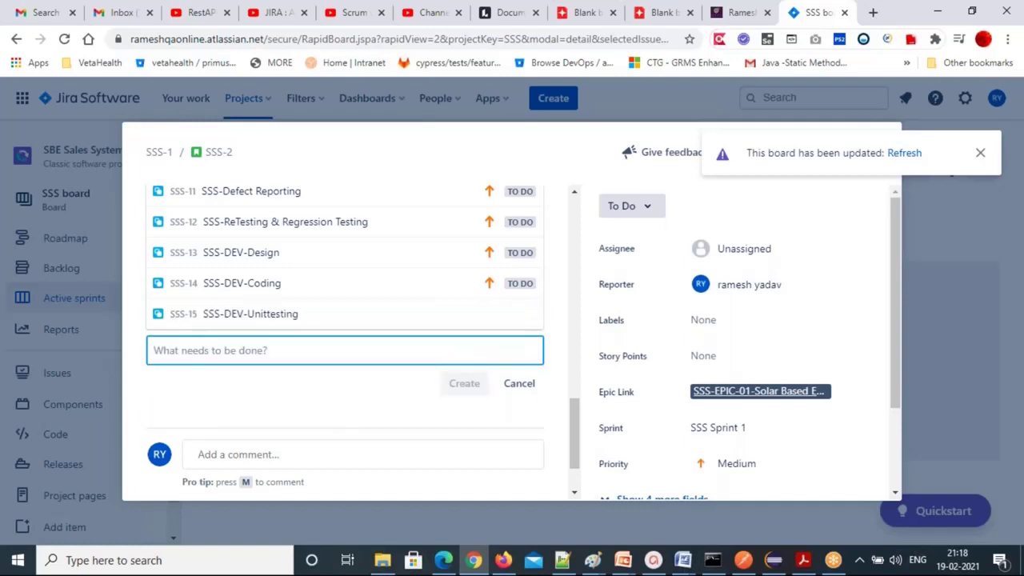
text(SSS)
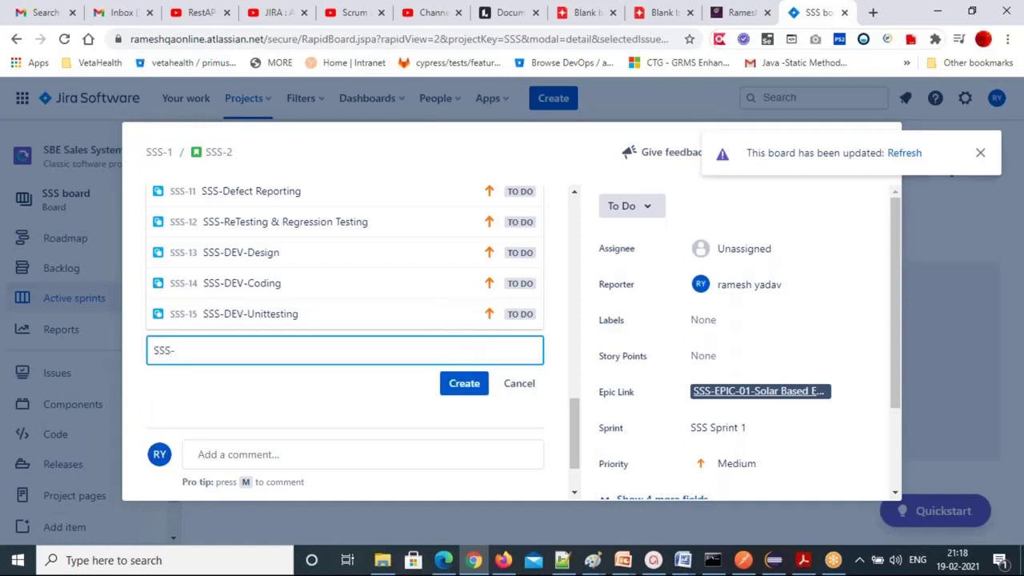
text(-DEV-)
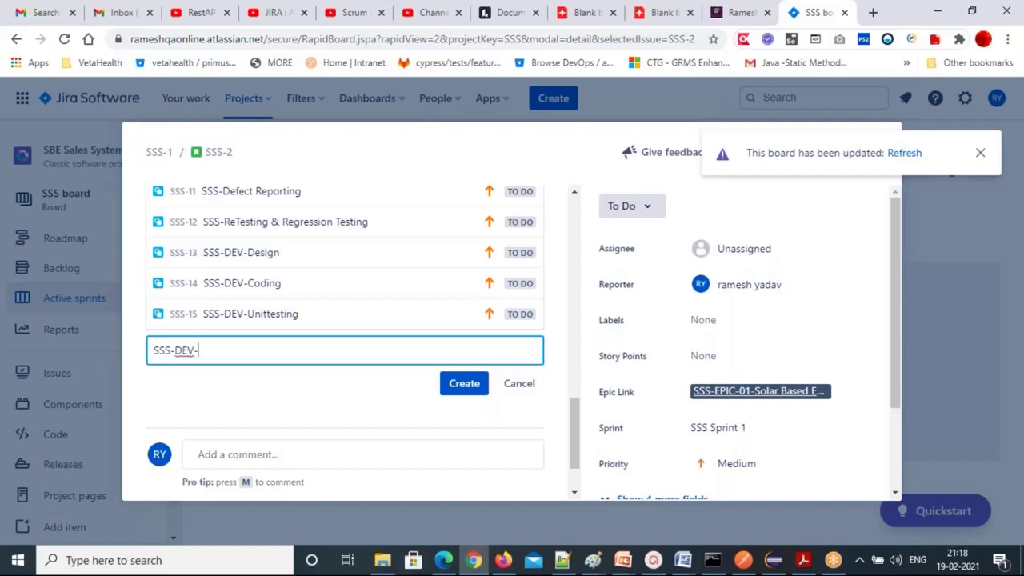
text(Build)
text(Preparation)
key(Return)
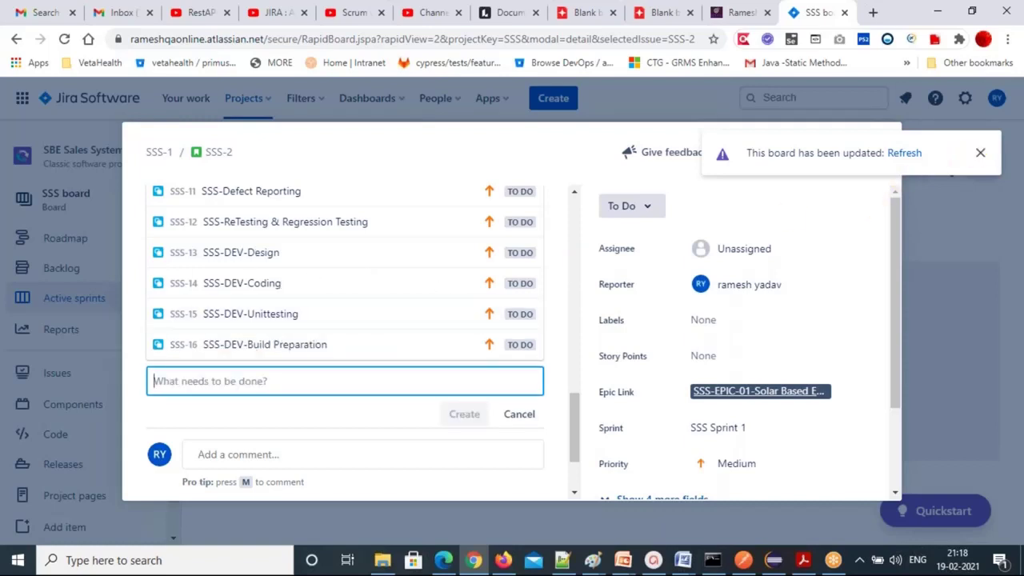
Close the Register User story's details and reload the SSS Sprint 1 board
click(981, 153)
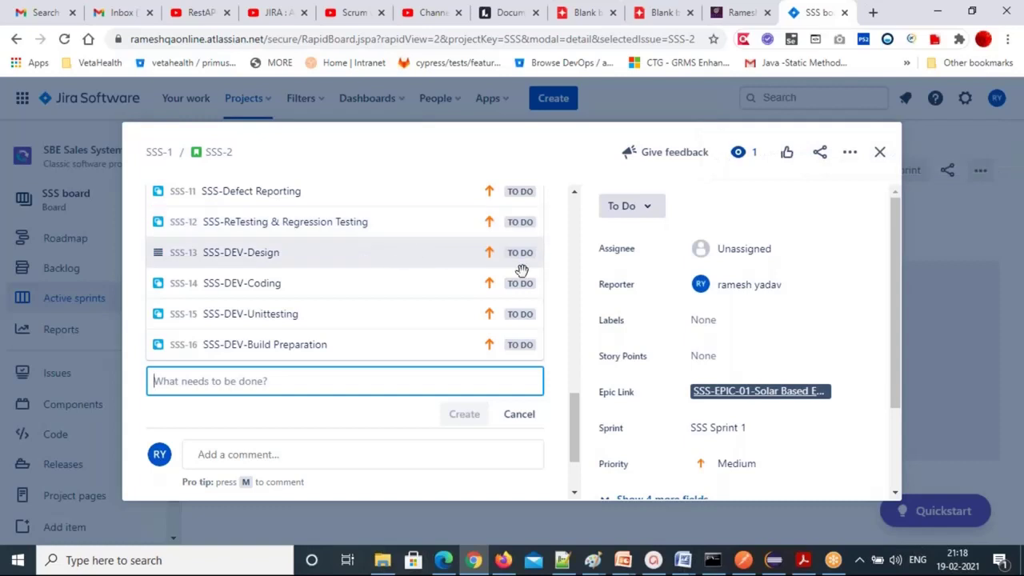
click(880, 153)
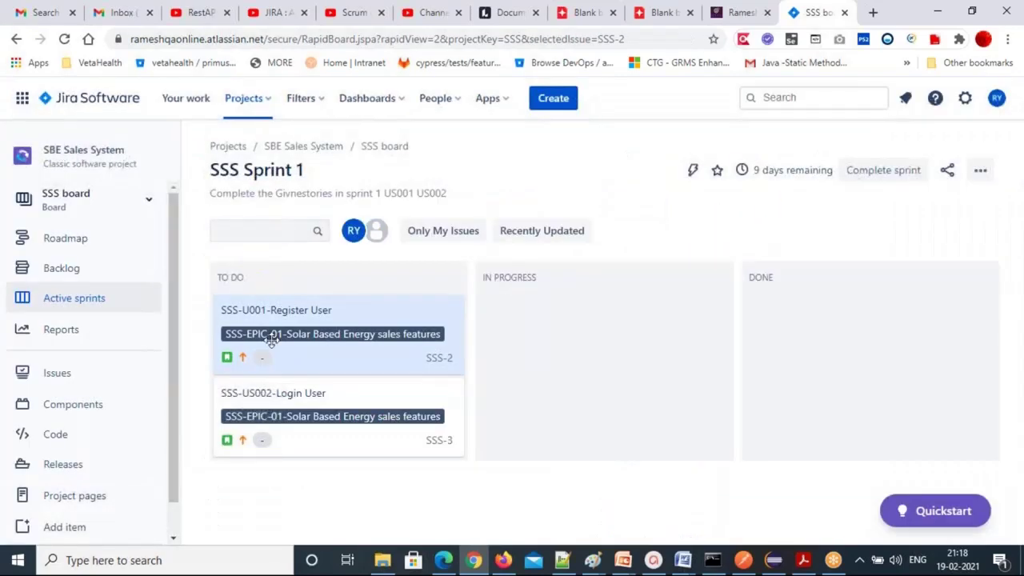
click(64, 39)
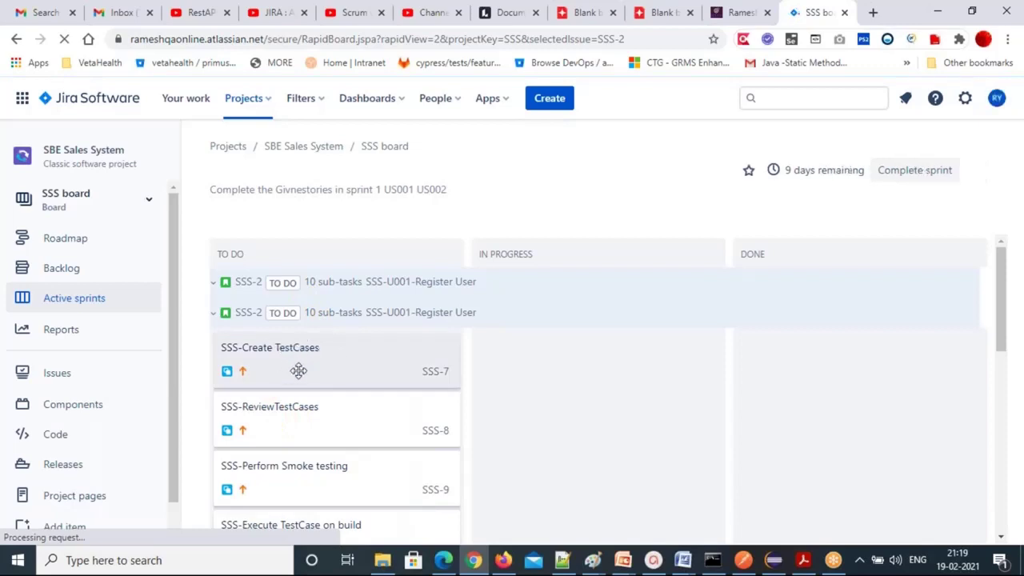
Review the subtasks grouped under the Register User story and the other issues on the SSS Sprint 1 board
scroll(320, 391, down, 4)
scroll(320, 390, down, 3)
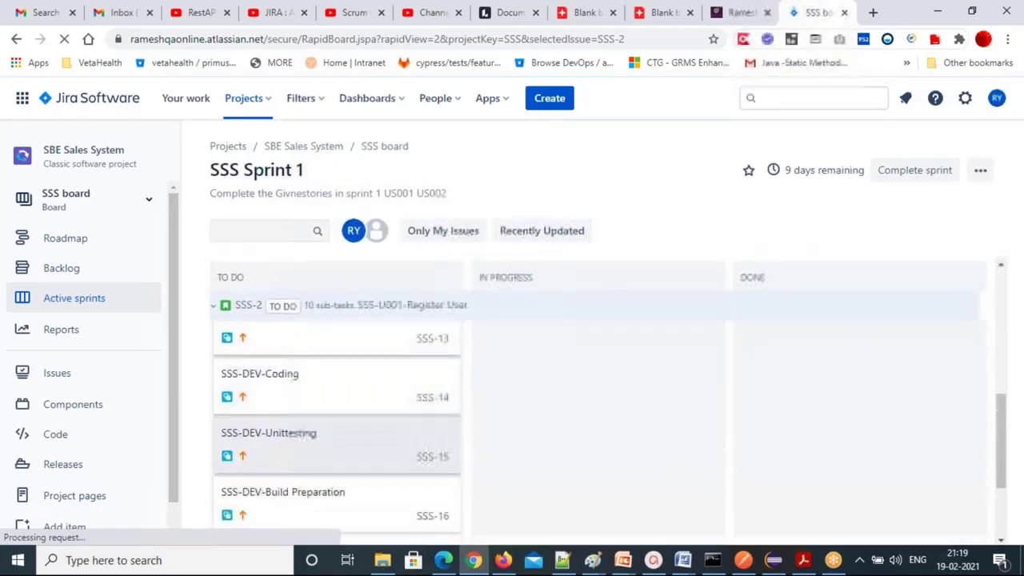
scroll(336, 416, down, 1)
scroll(336, 416, up, 4)
scroll(266, 395, up, 4)
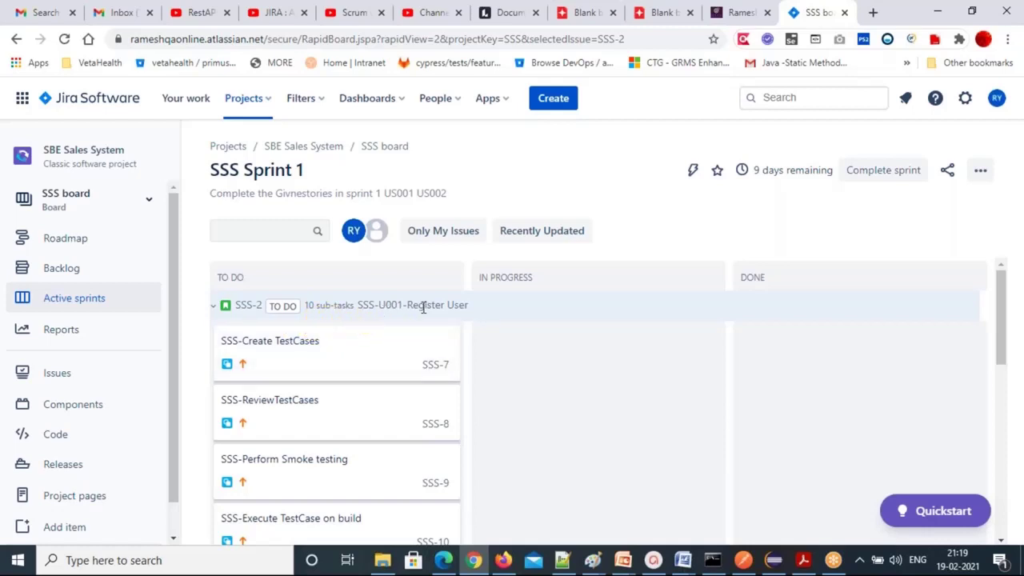
scroll(336, 416, down, 3)
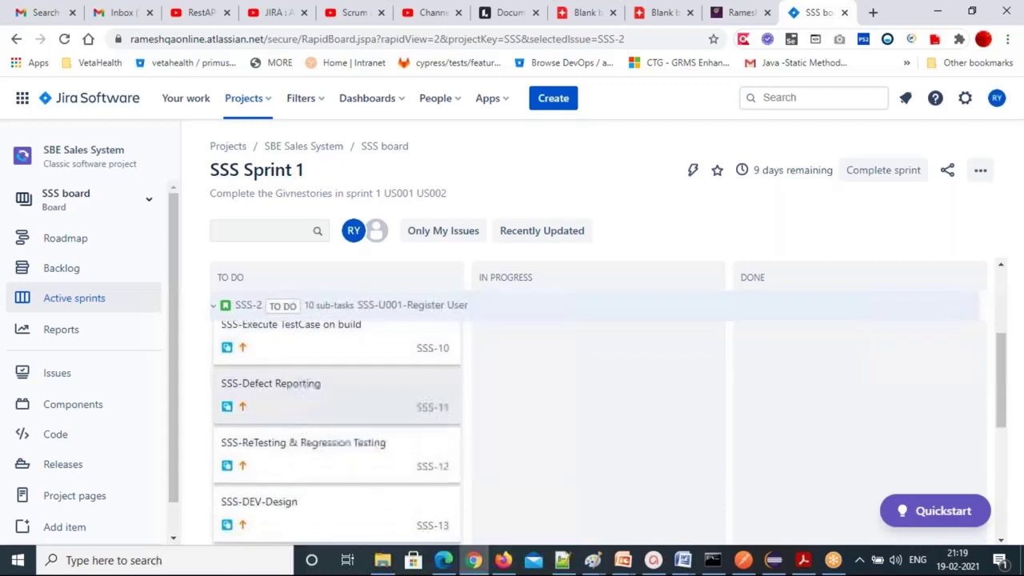
scroll(370, 445, down, 8)
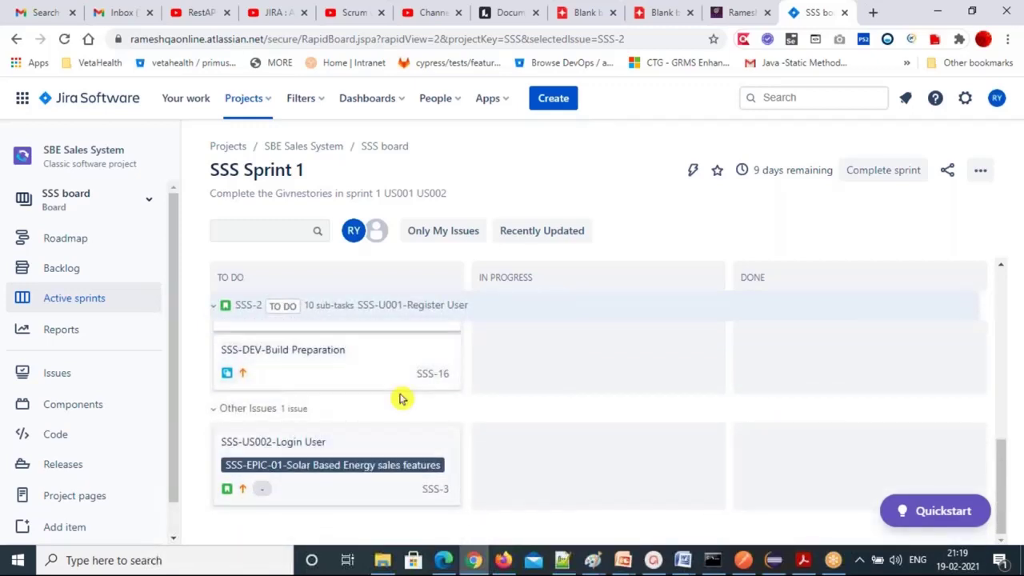
scroll(384, 377, up, 8)
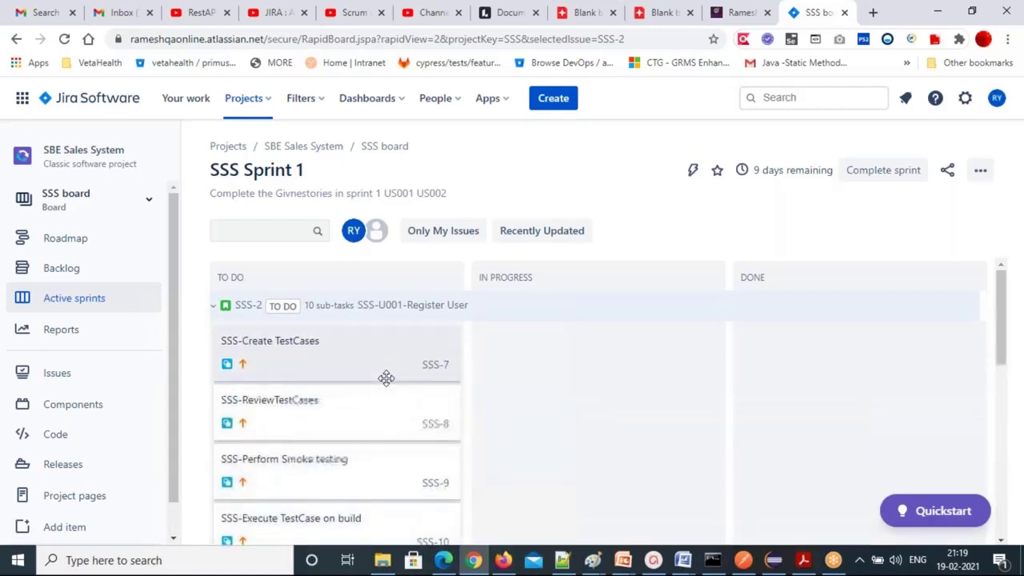